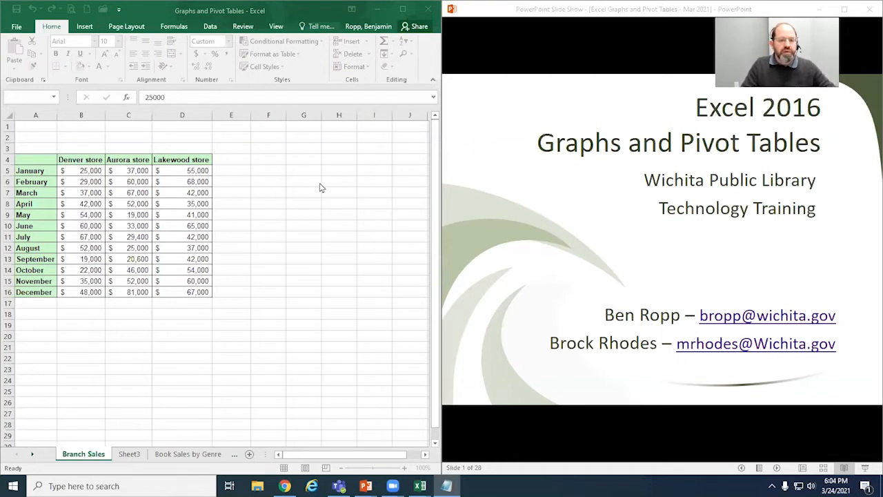
Step: Widen the sheet tab area to show more worksheet names and select cell A2
click(179, 147)
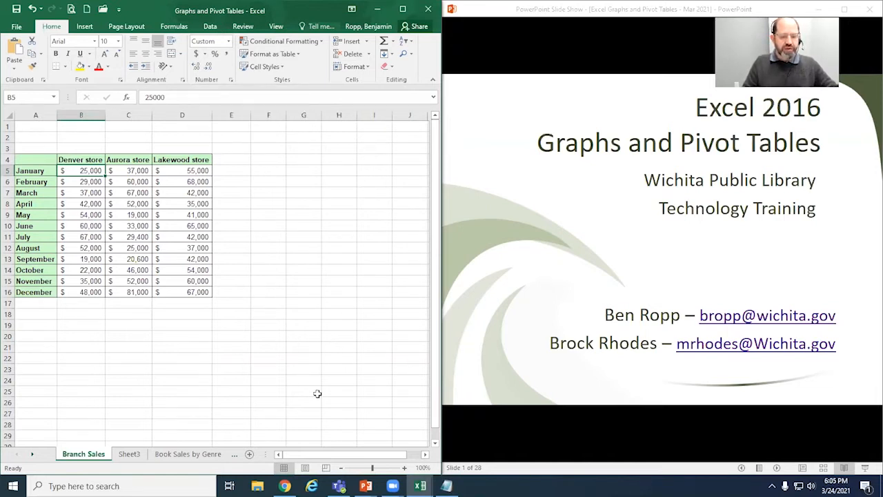
drag(269, 453, 310, 453)
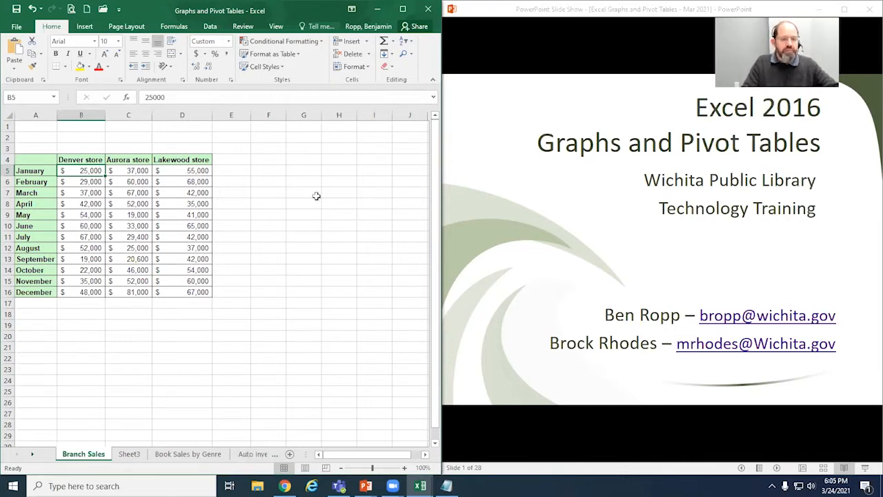
click(43, 138)
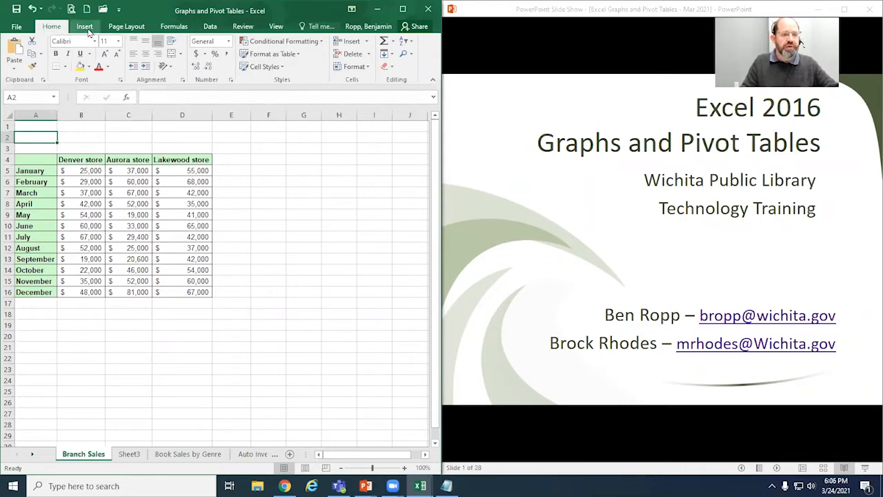
click(85, 28)
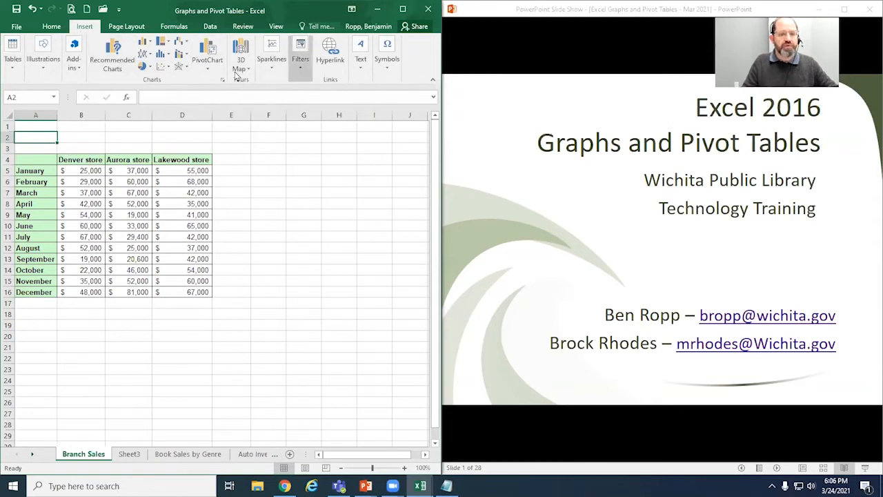
click(41, 69)
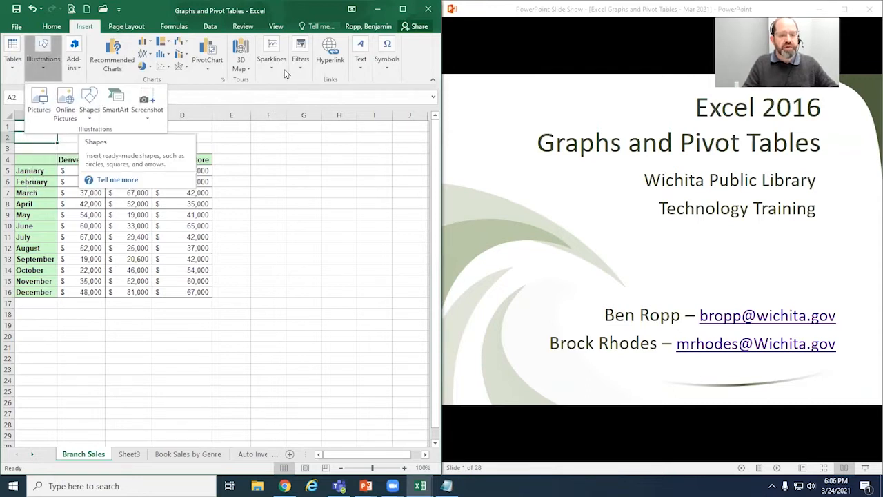
click(97, 31)
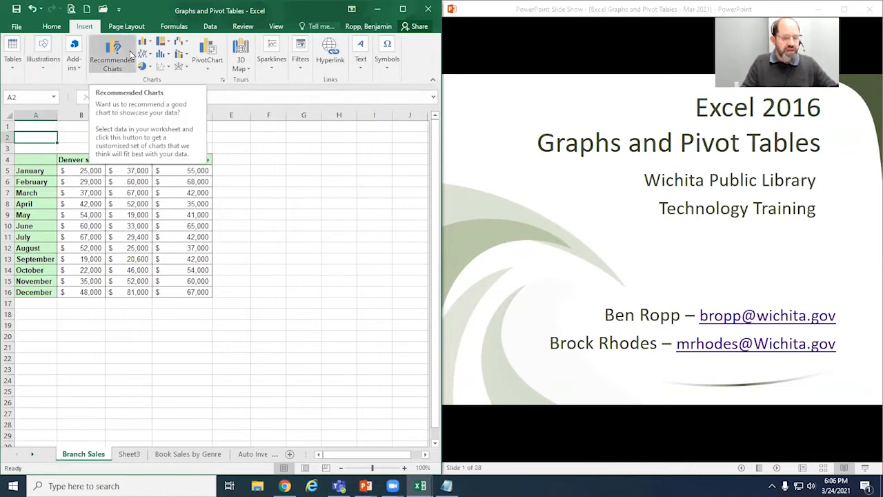
click(125, 178)
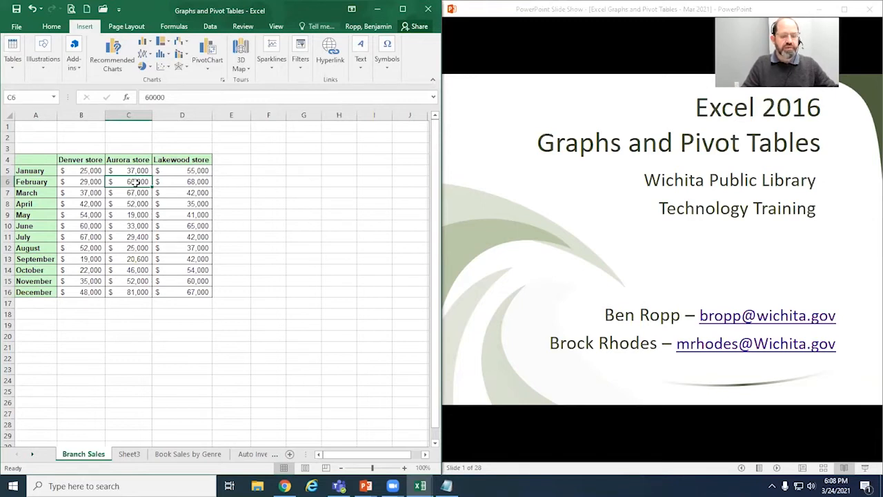
Step: Insert a 2-D clustered column chart from empty cell G5 and move it lower over the sales table
click(304, 170)
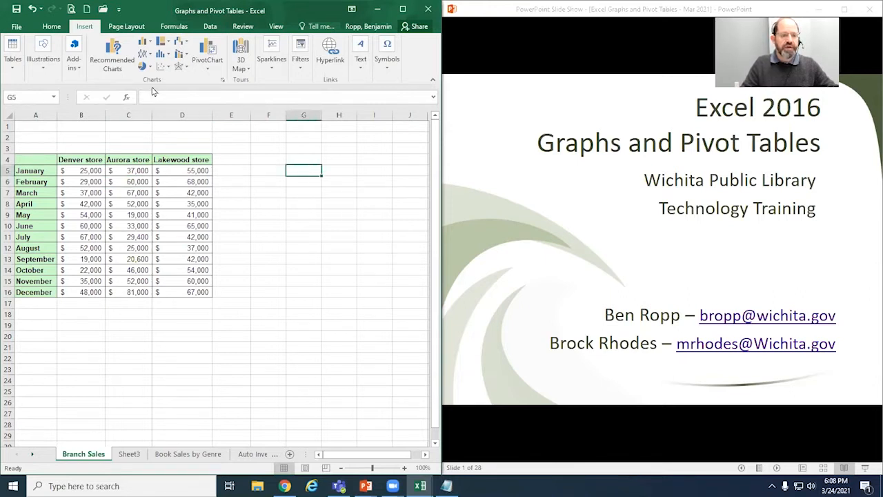
click(145, 42)
click(157, 81)
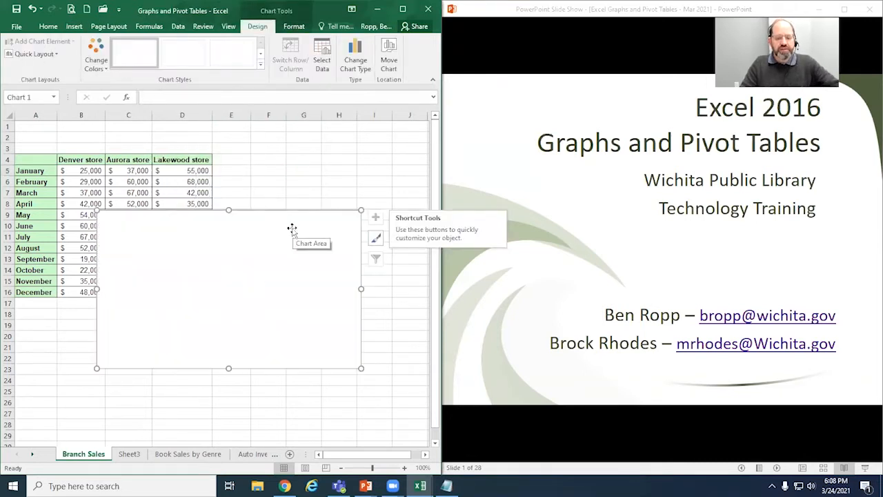
drag(276, 214, 234, 239)
click(302, 168)
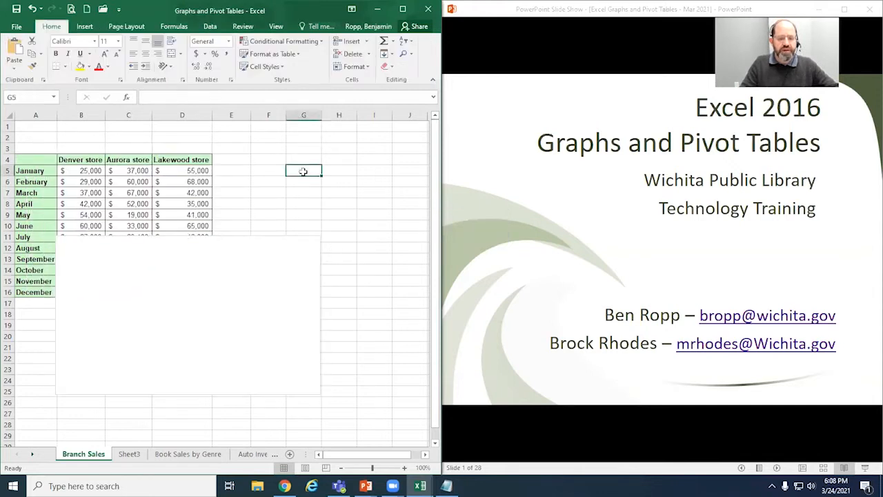
Step: Delete the blank chart covering the sales table
click(264, 268)
click(292, 170)
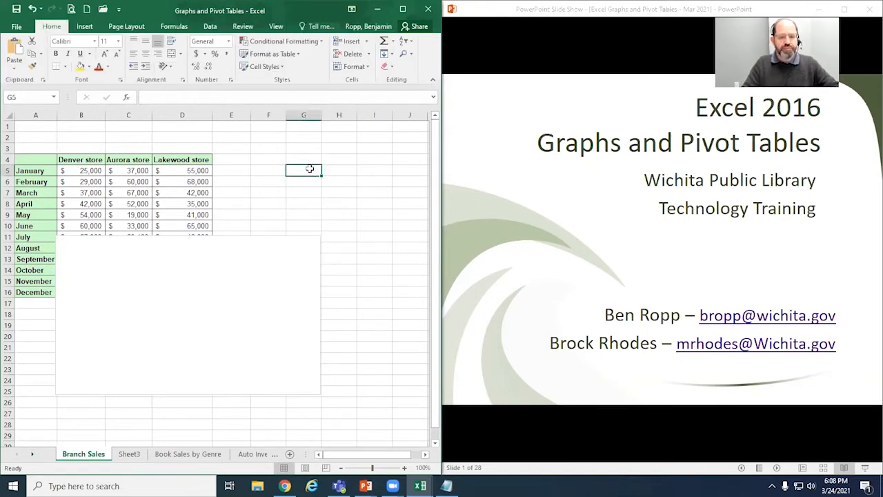
click(241, 274)
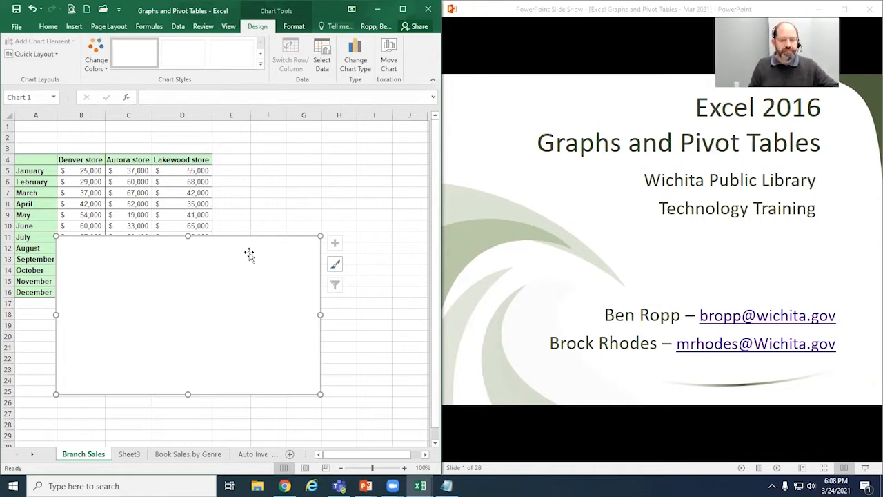
key(Delete)
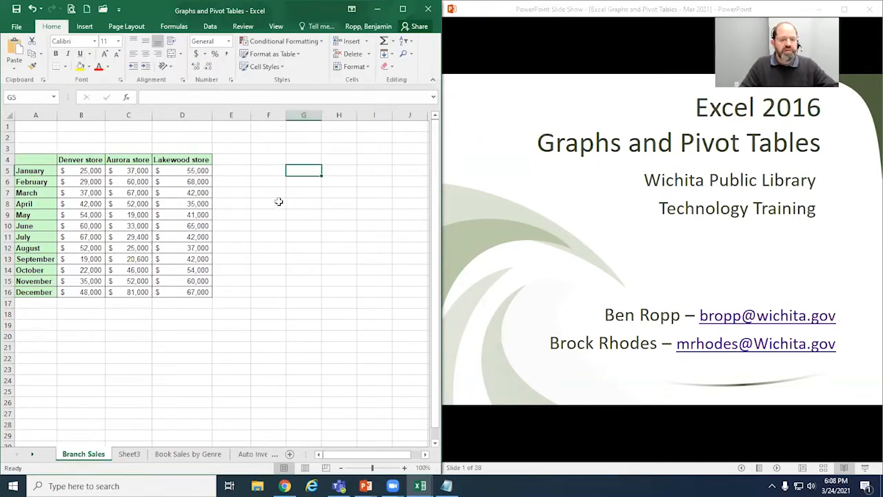
Step: Bring up the column and bar chart types for the sales table, with cell C7 inside it selected
click(135, 193)
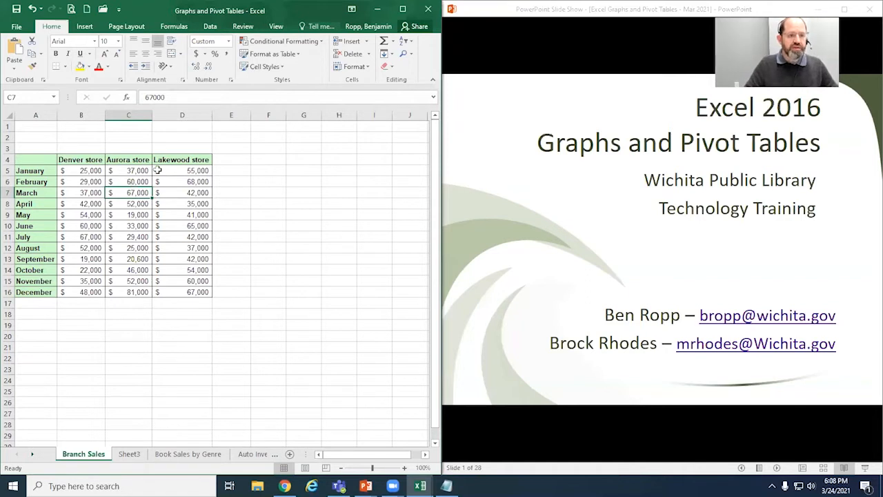
click(91, 28)
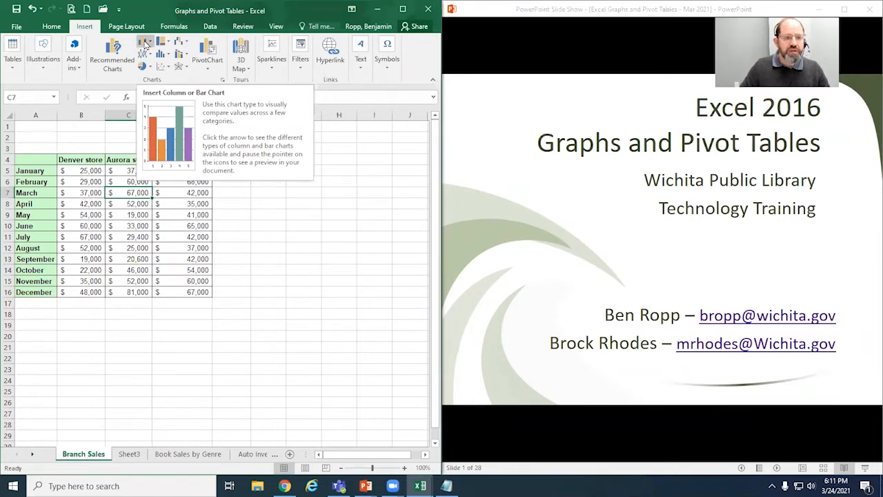
click(145, 45)
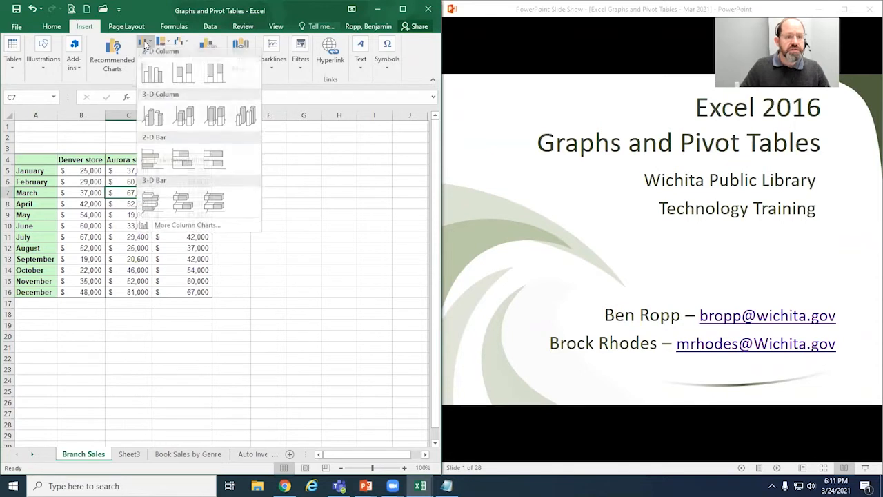
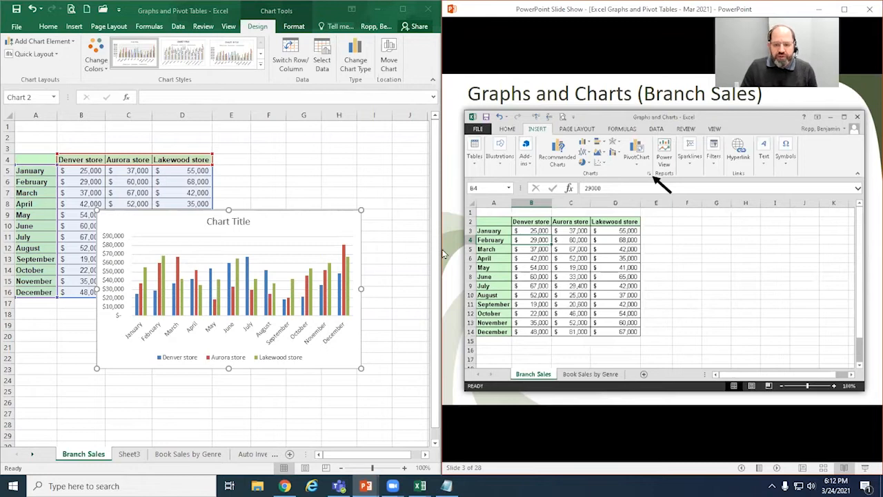
scroll(656, 252, down, 7)
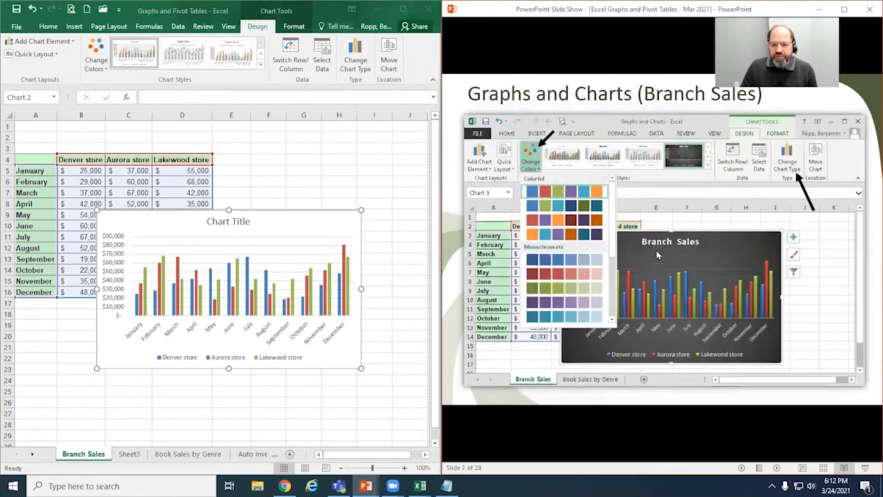
scroll(656, 250, down, 9)
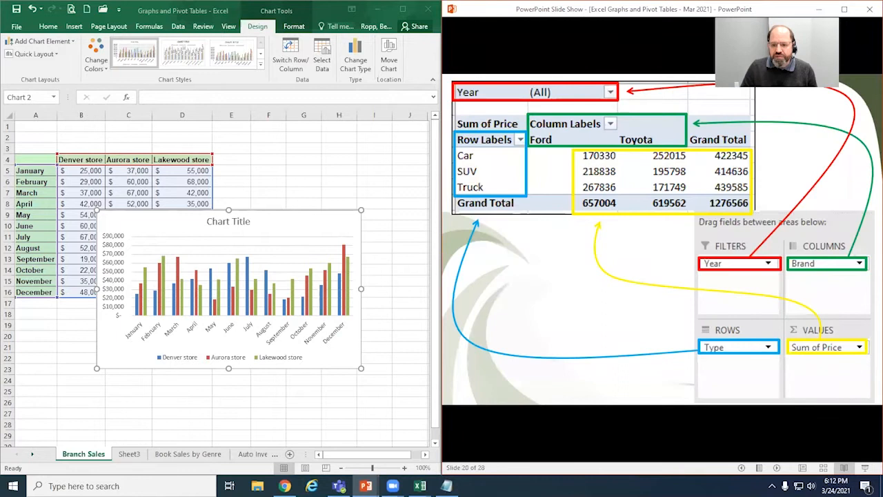
scroll(657, 250, up, 11)
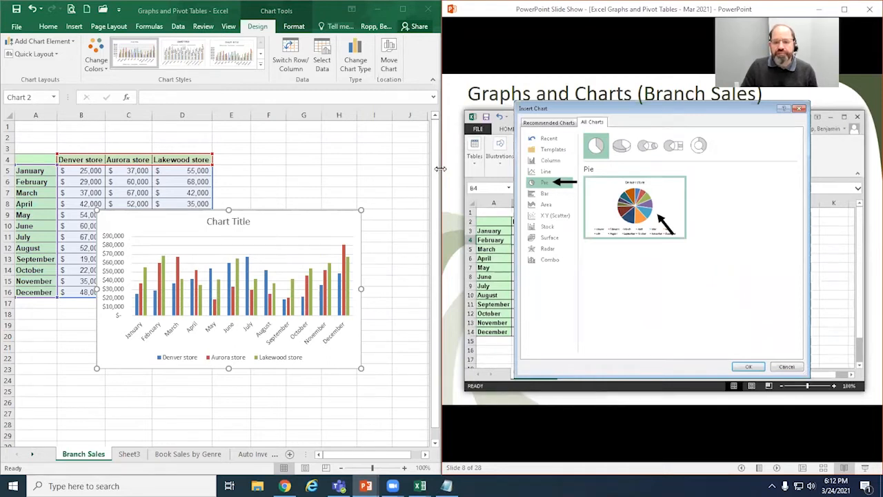
Step: Widen the workbook window across the whole screen and enlarge the worksheet view to 120%
drag(440, 168, 441, 154)
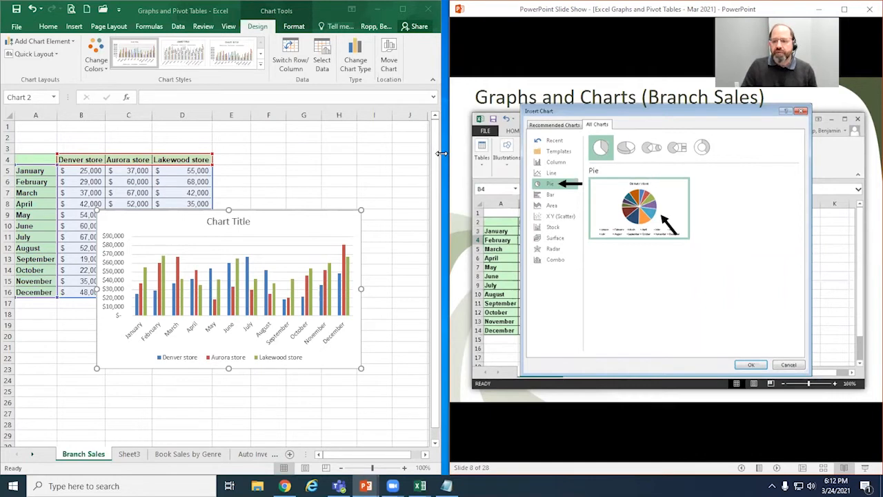
drag(441, 154, 872, 129)
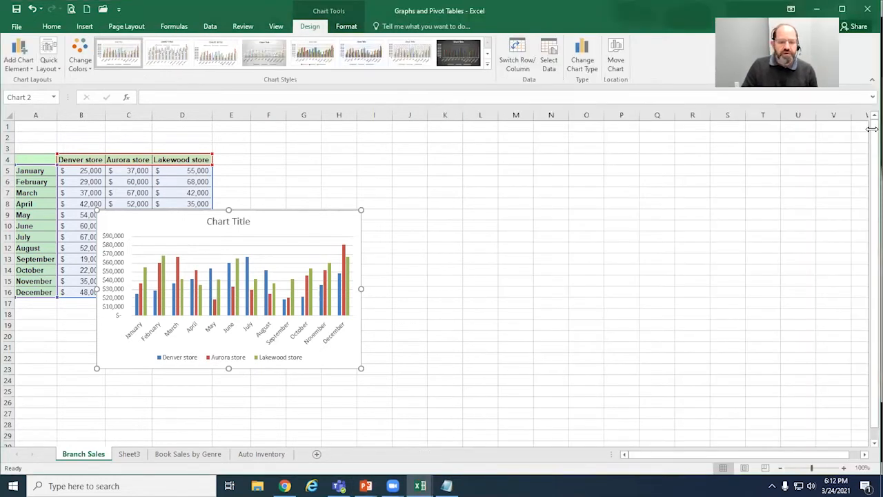
drag(296, 228, 313, 249)
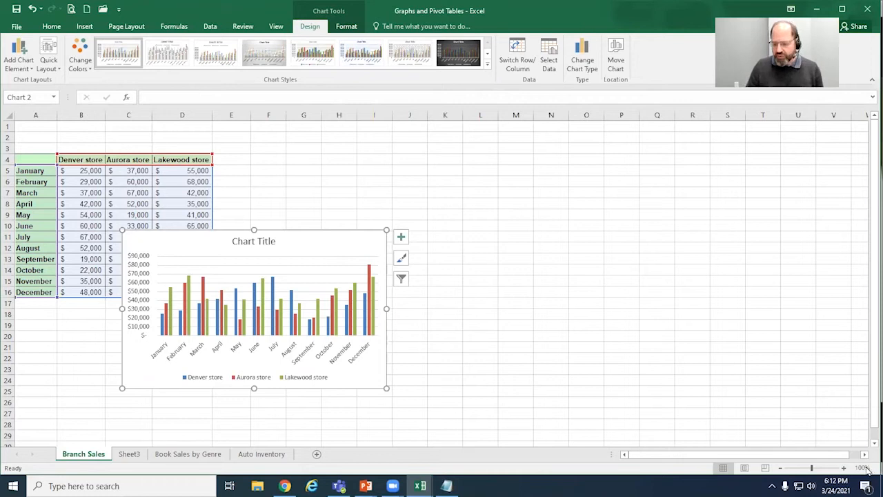
click(843, 468)
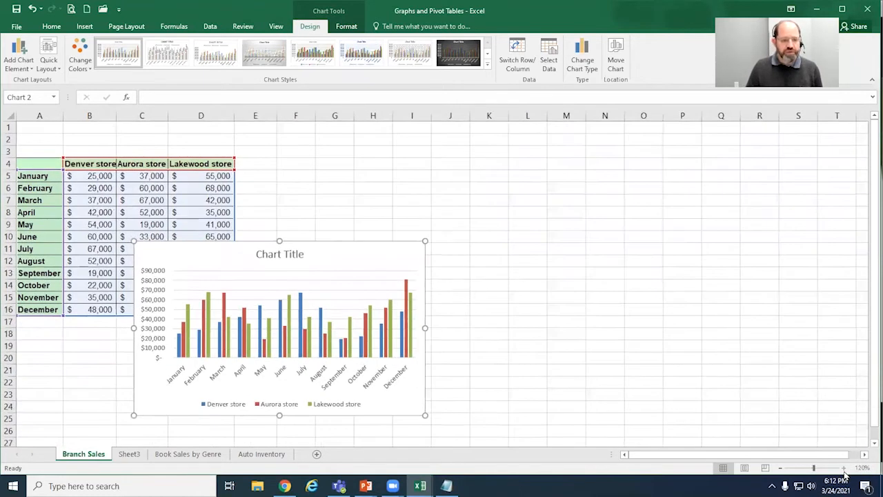
click(844, 468)
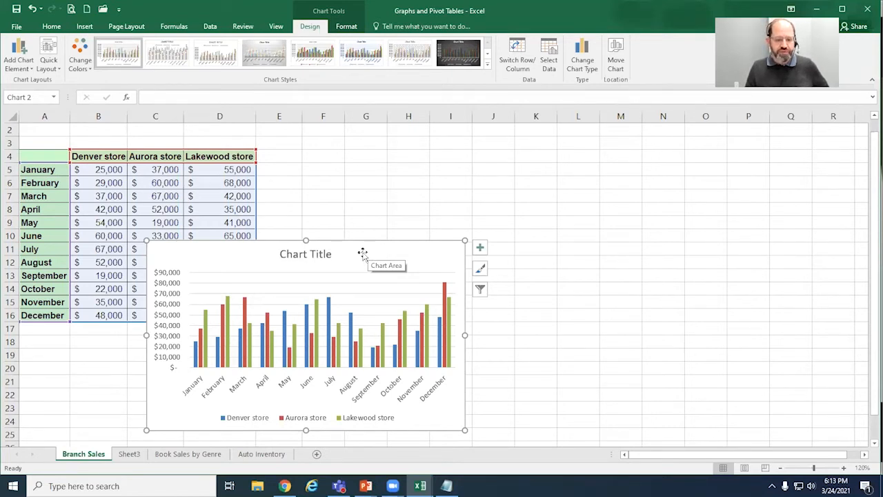
Step: Move the column chart beside the sales table and enlarge it to extend to about column O and row 22
mouse_move(343, 252)
mouse_down()
mouse_move(425, 177)
mouse_move(476, 154)
mouse_move(466, 153)
mouse_up()
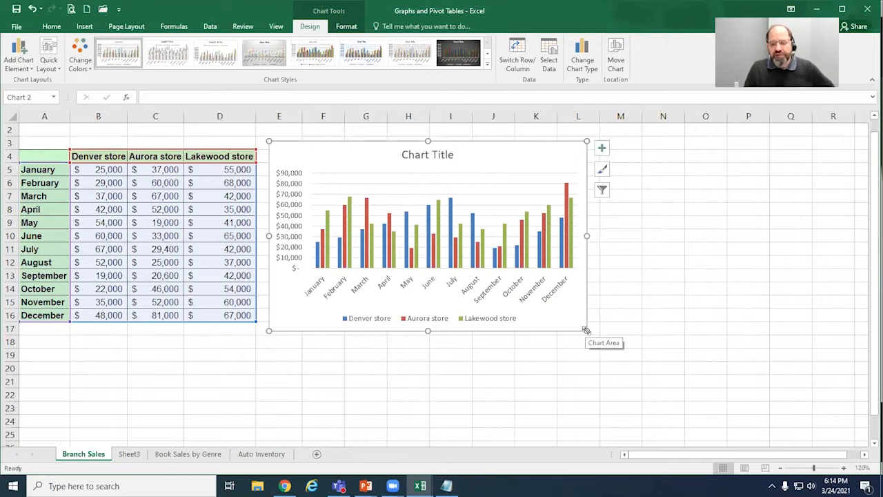
drag(586, 331, 635, 400)
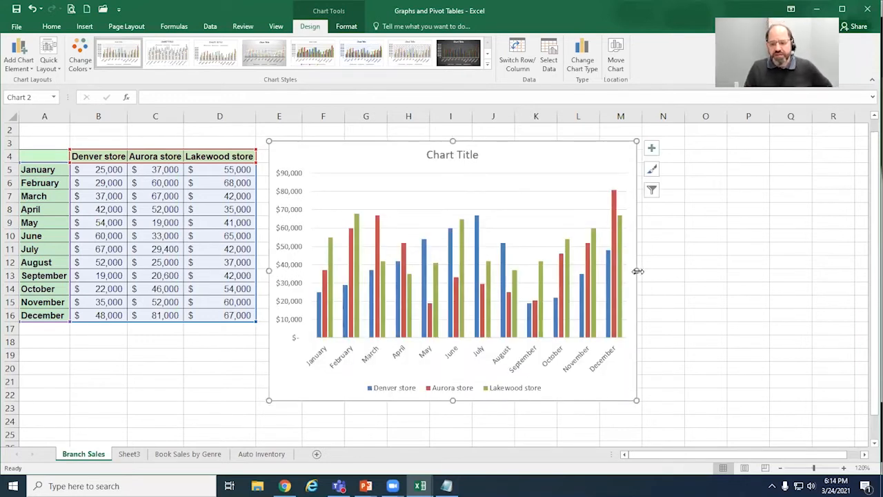
drag(636, 272, 729, 272)
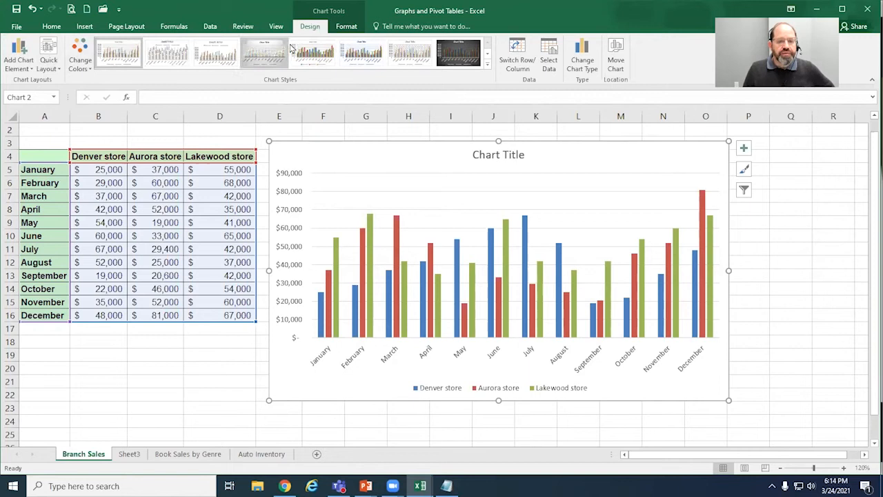
click(346, 28)
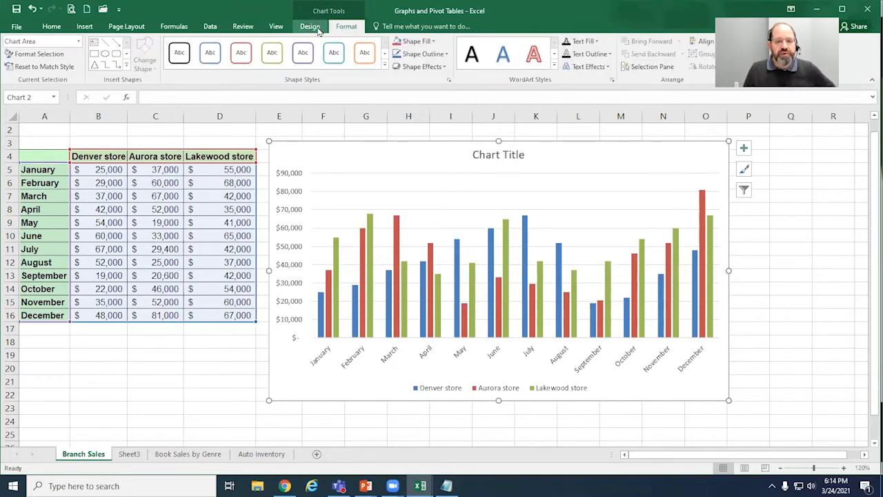
click(317, 29)
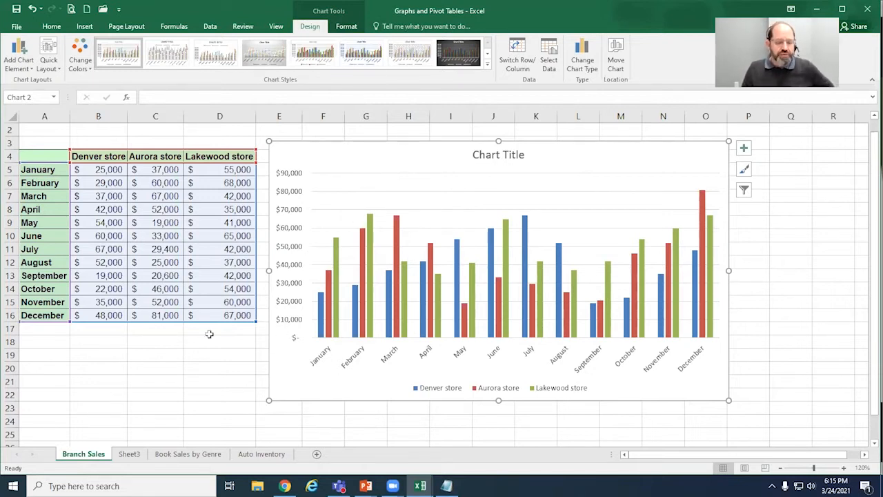
click(109, 357)
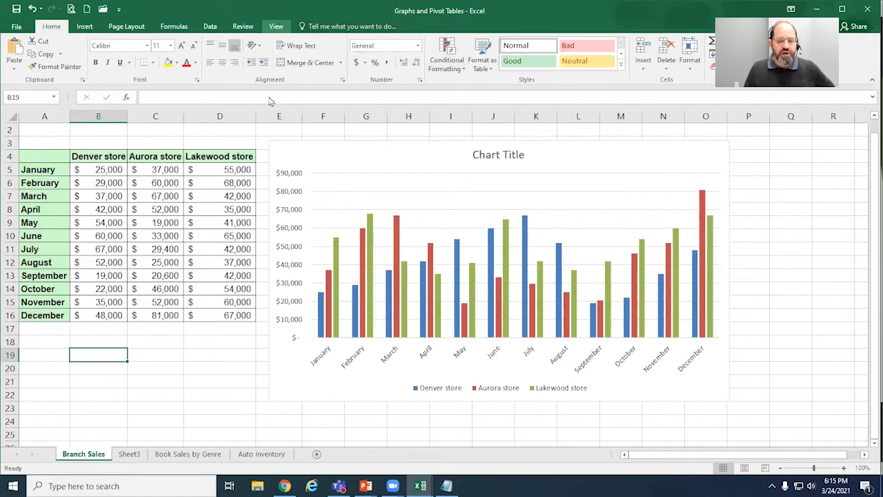
click(220, 196)
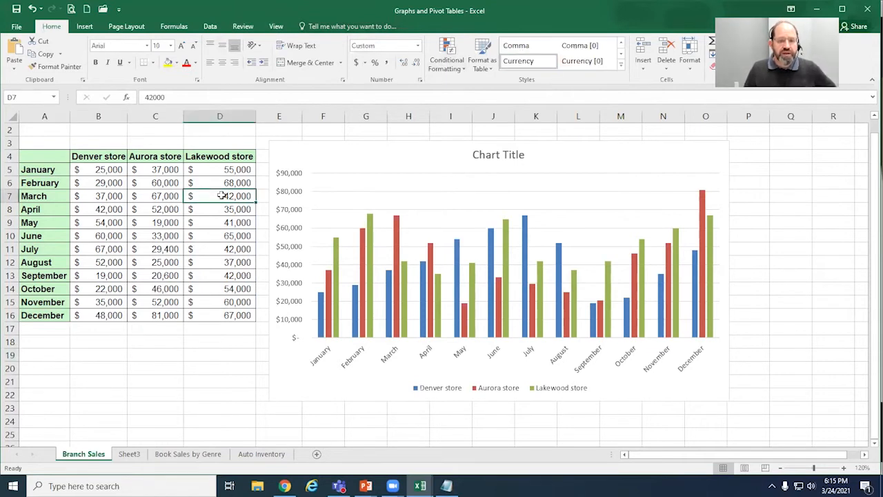
click(345, 162)
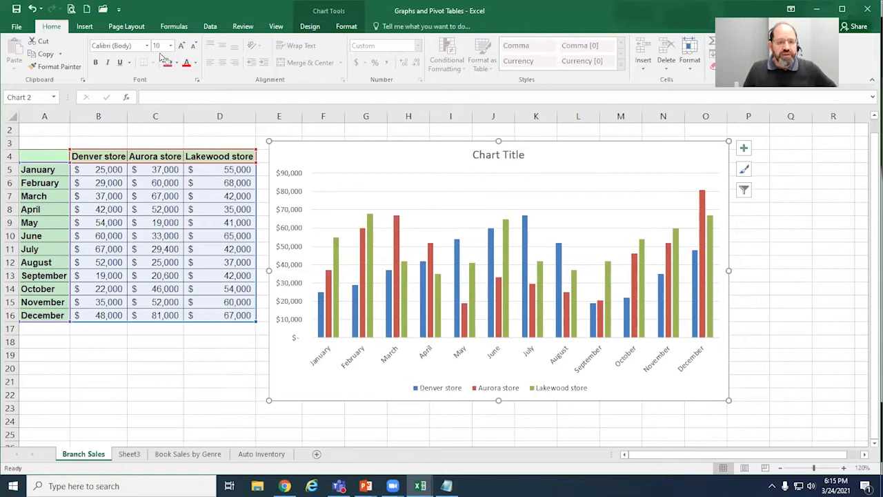
click(310, 27)
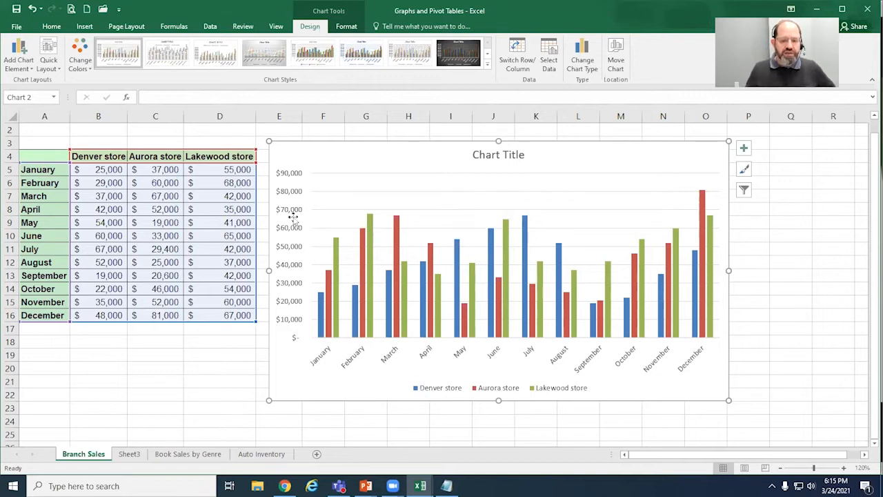
Step: Replace the chart's placeholder title with "2019 Store Earnings" and move the title slightly down
click(516, 157)
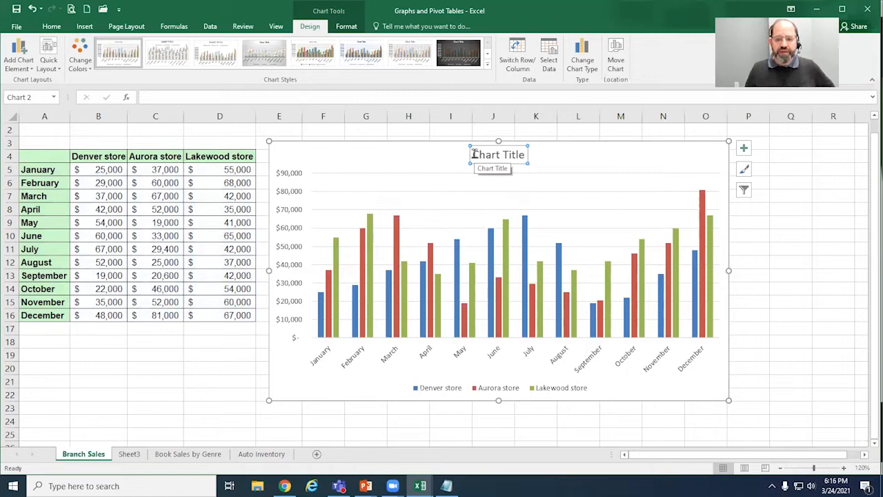
click(525, 153)
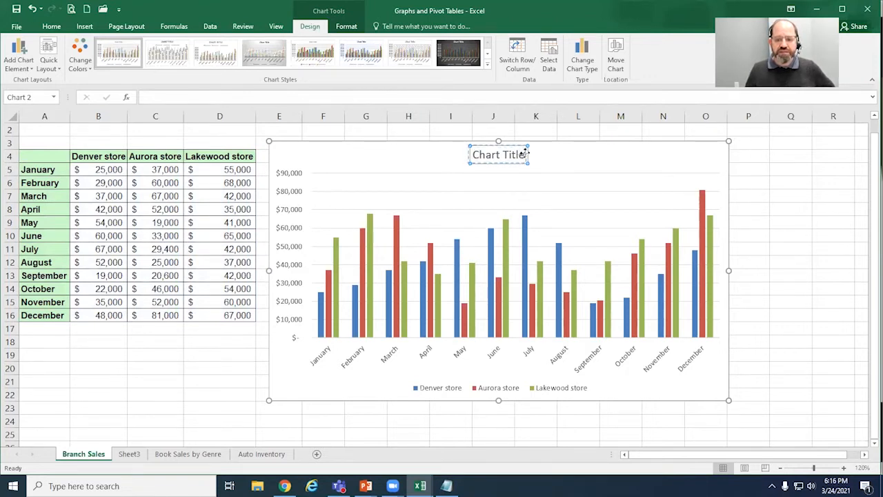
click(512, 162)
mouse_move(515, 164)
mouse_down()
mouse_move(523, 178)
mouse_move(508, 149)
mouse_up()
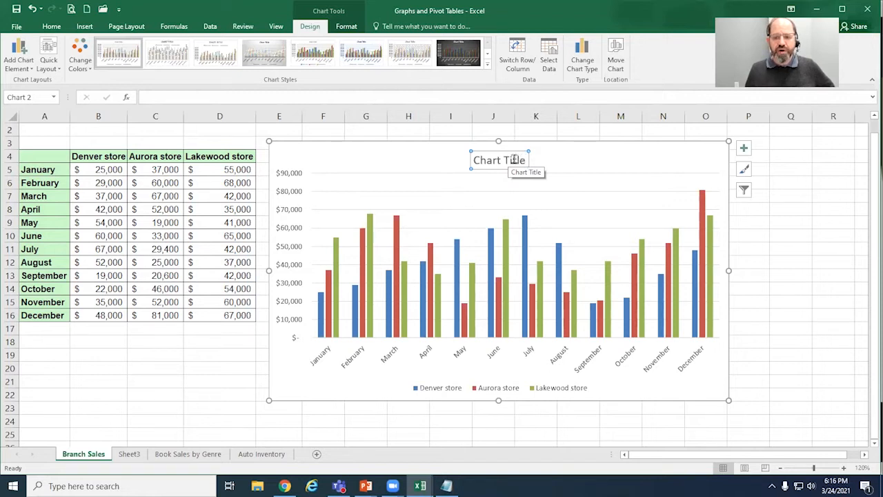
drag(527, 160, 483, 159)
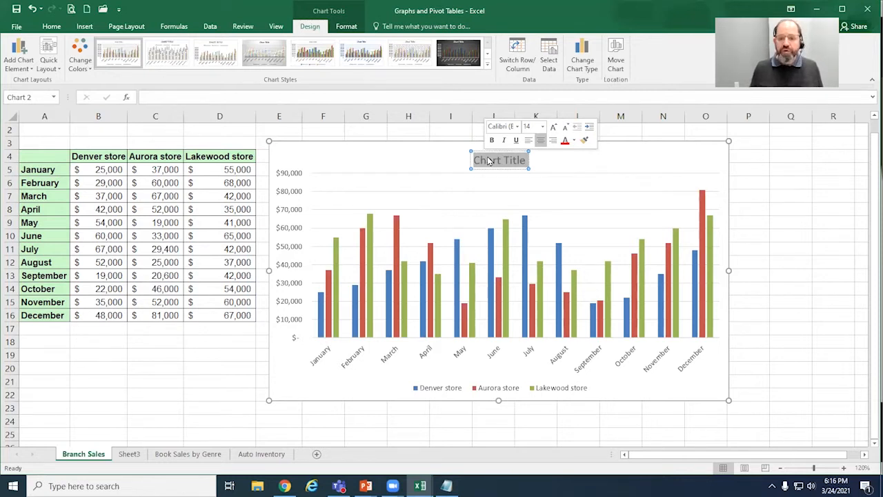
text(20)
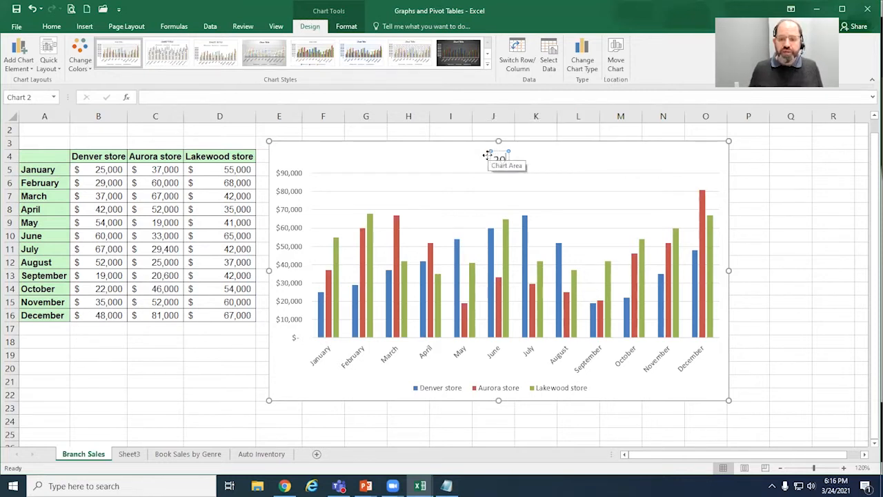
text(19)
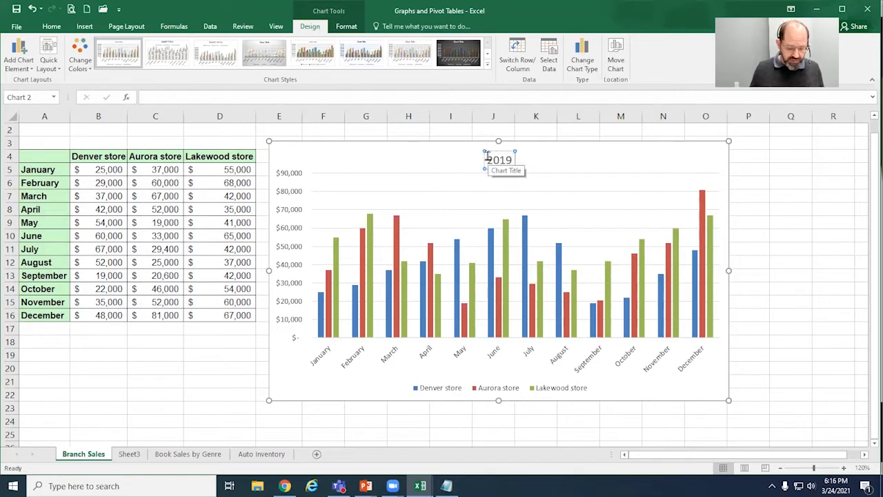
text( St)
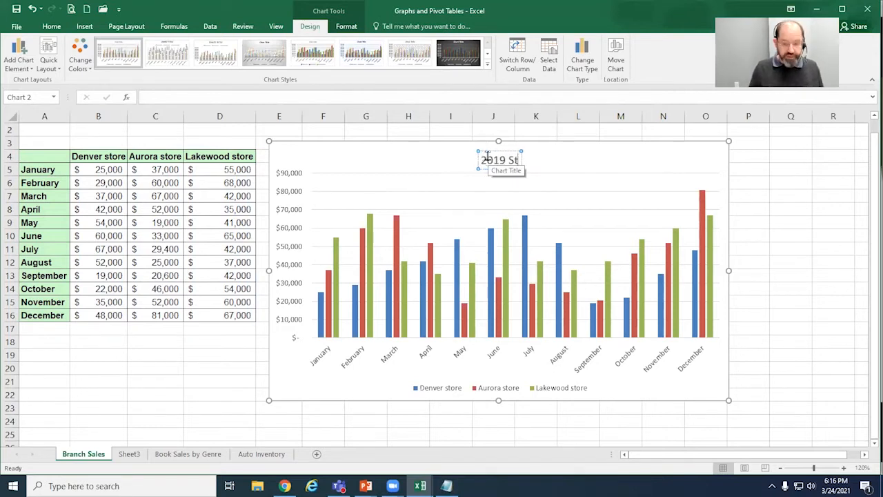
text(ore earnings)
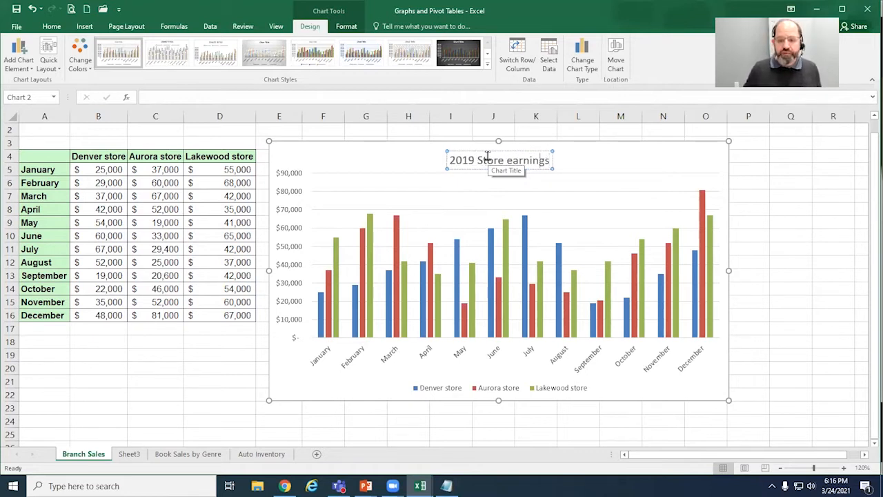
key(Delete)
text(E)
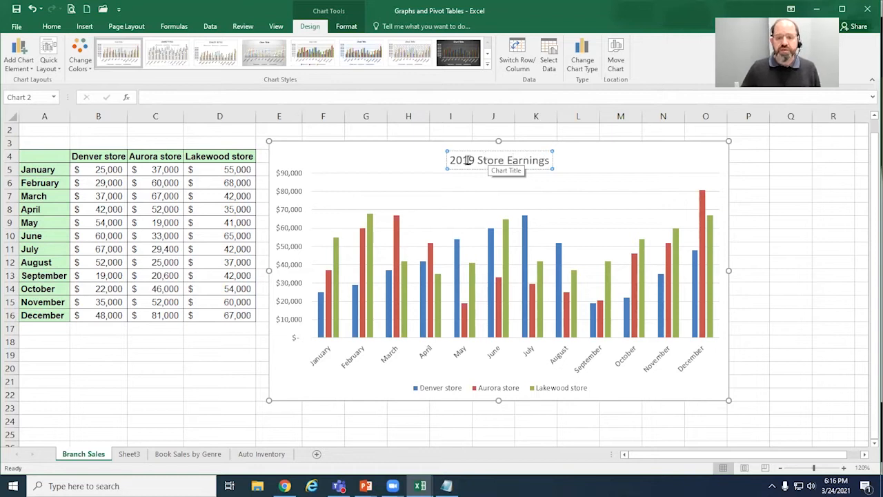
Step: Make the chart title bold and reposition it slightly right of the chart's centre, above the columns
drag(452, 160, 545, 166)
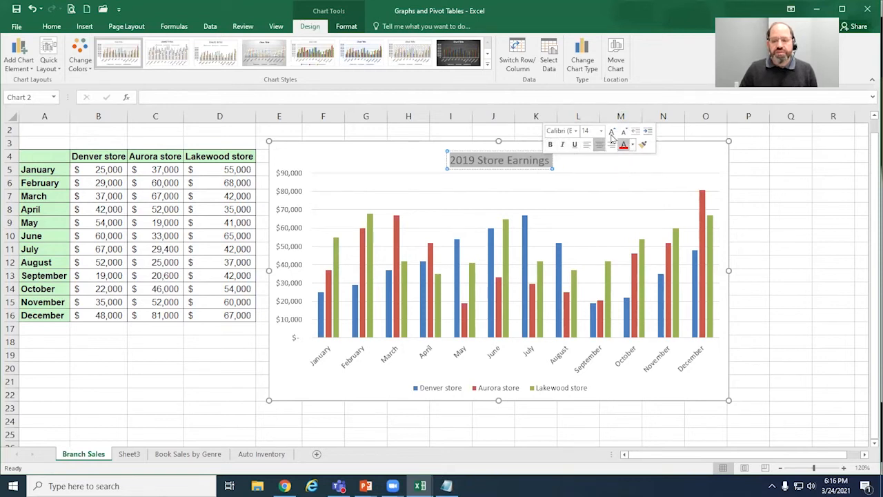
click(551, 145)
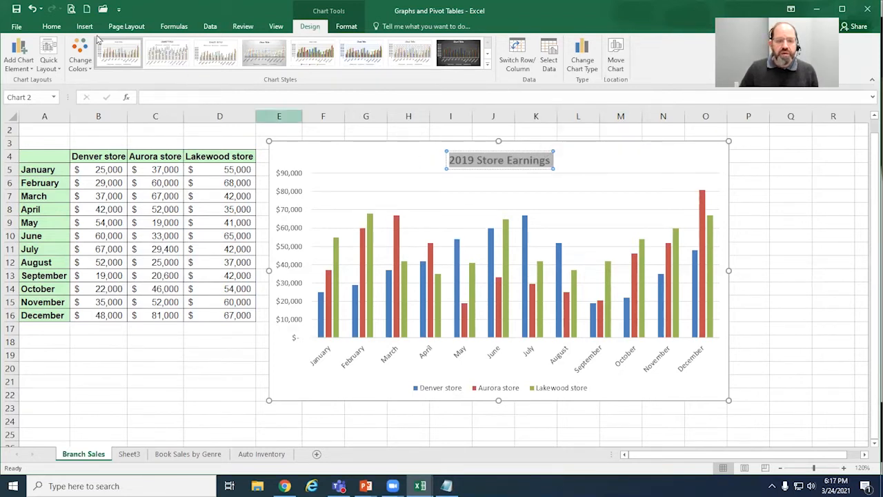
click(52, 28)
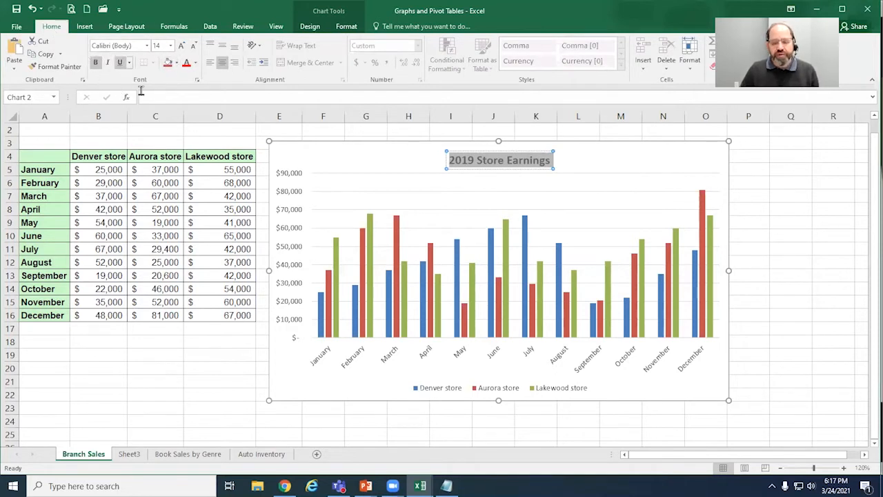
drag(530, 166, 585, 164)
click(535, 166)
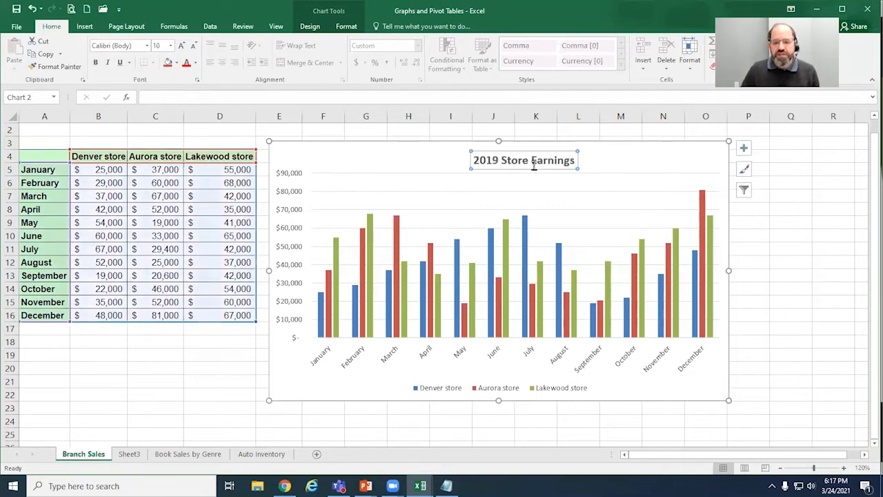
click(490, 174)
click(494, 161)
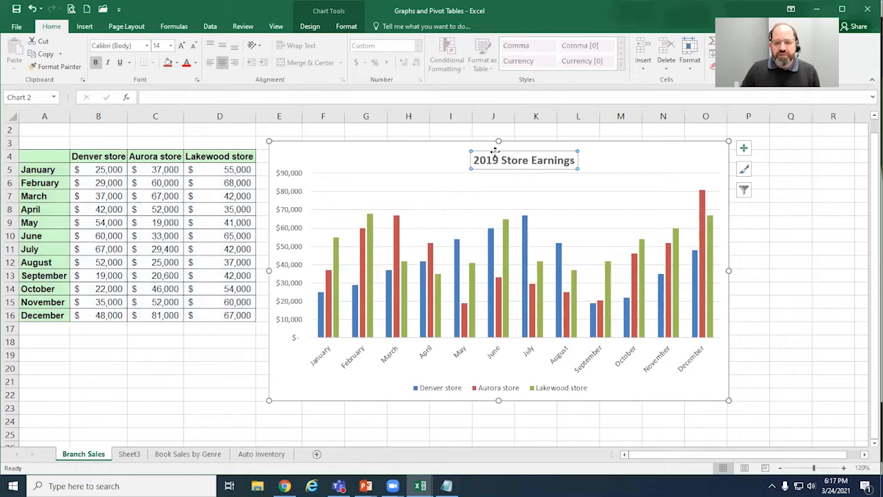
drag(492, 151, 479, 150)
click(633, 160)
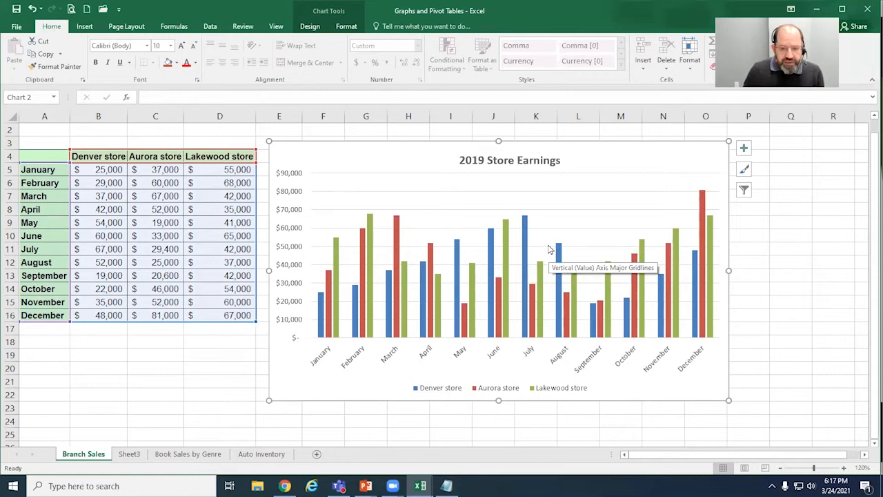
Step: Apply the Style 3 chart style to the store earnings chart
click(310, 27)
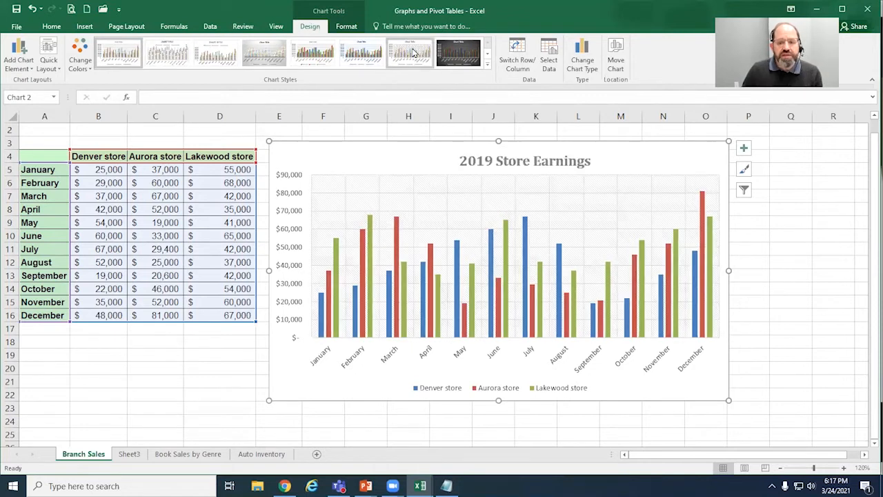
click(450, 52)
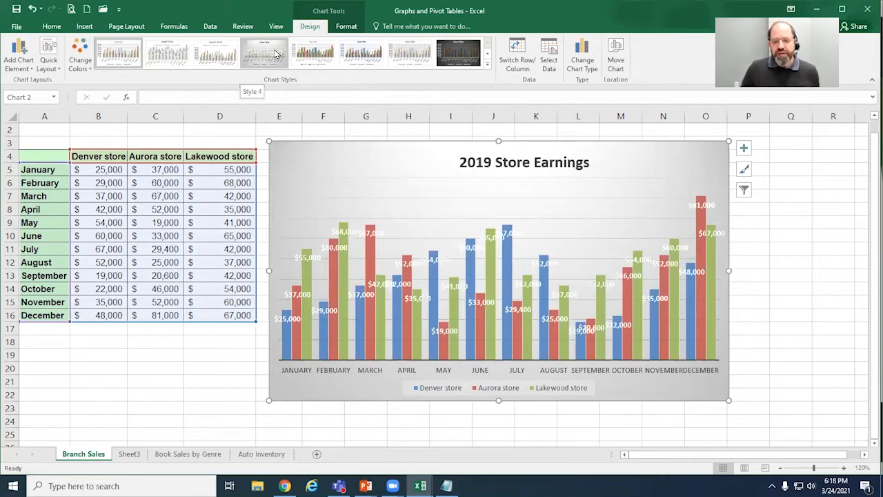
click(230, 53)
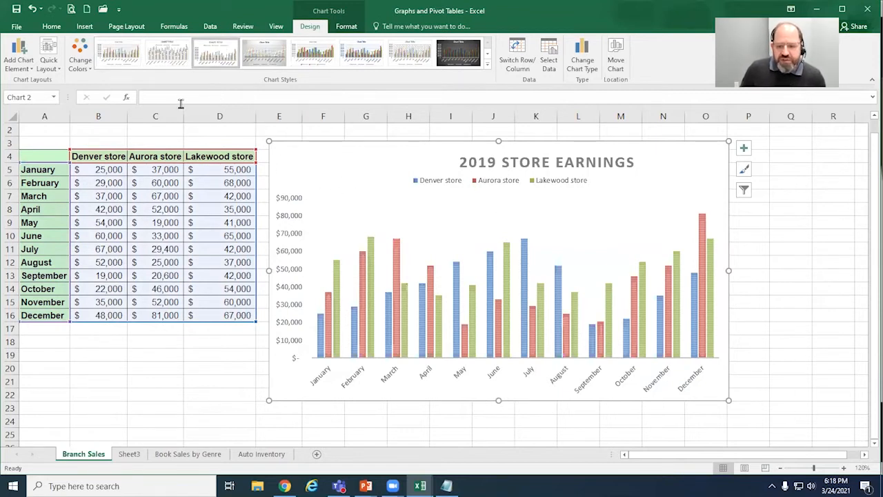
Step: Apply the Style 1 chart style to the store earnings chart and browse the available colour schemes
click(80, 63)
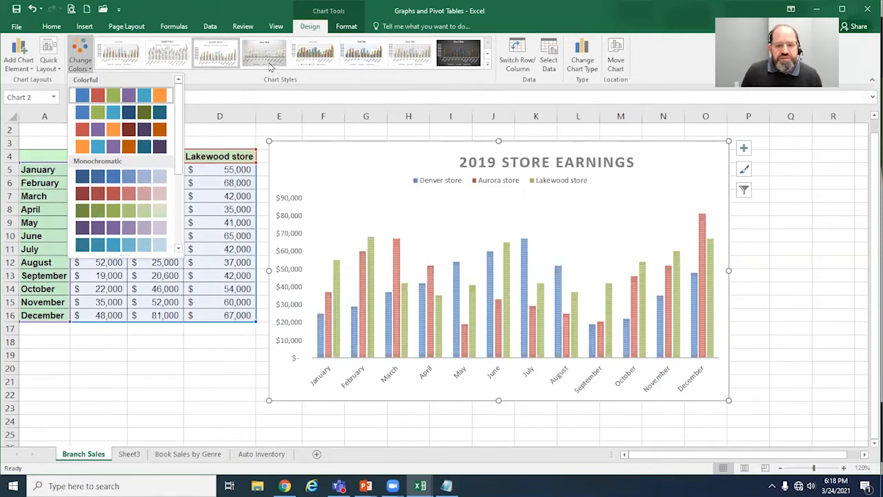
click(127, 63)
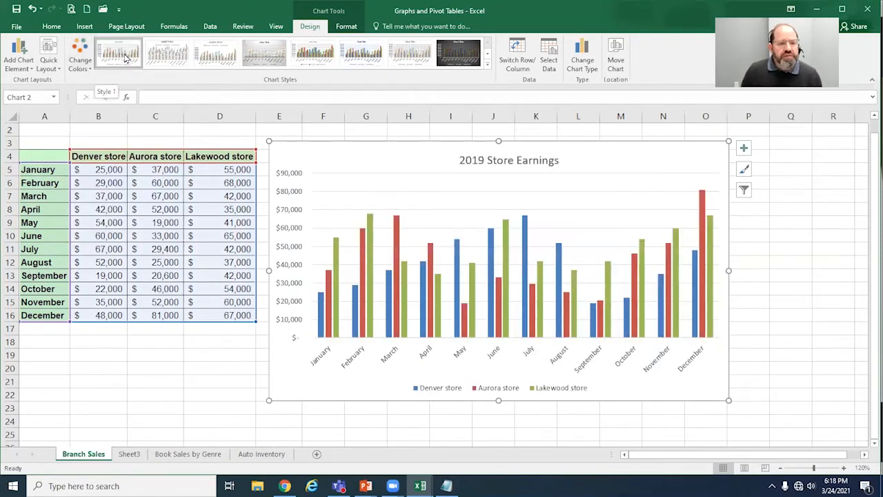
click(84, 64)
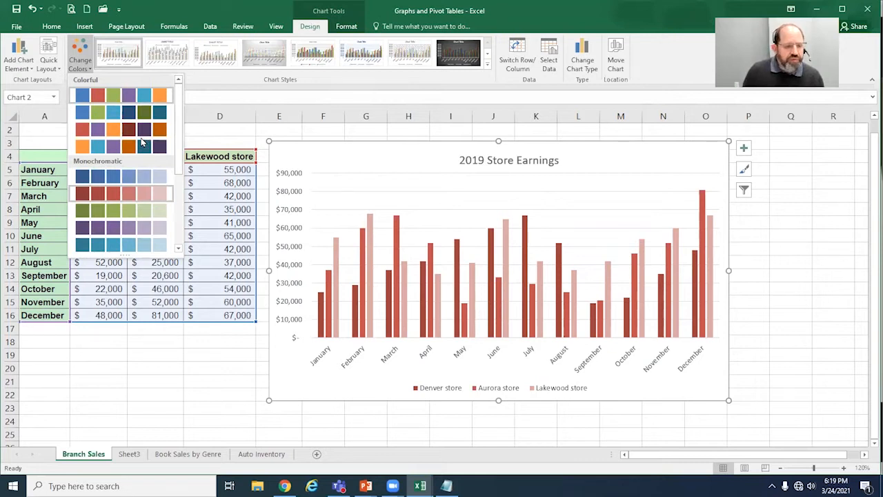
scroll(140, 148, down, 3)
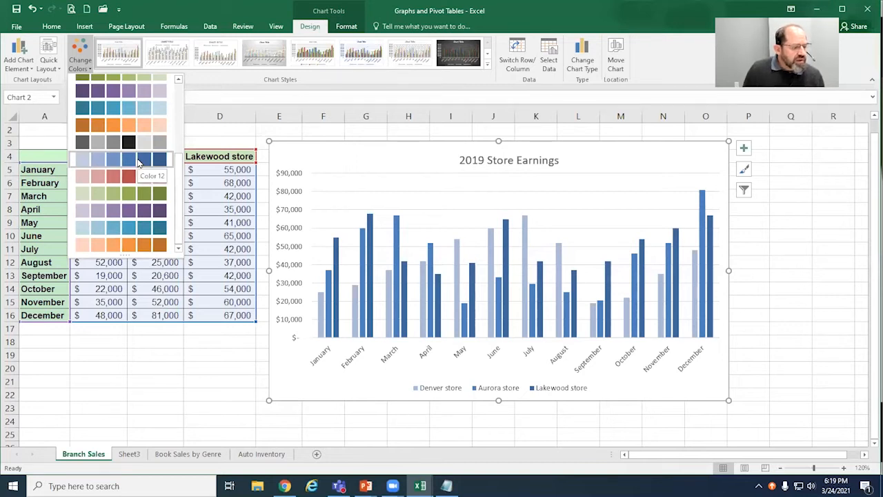
scroll(140, 163, up, 5)
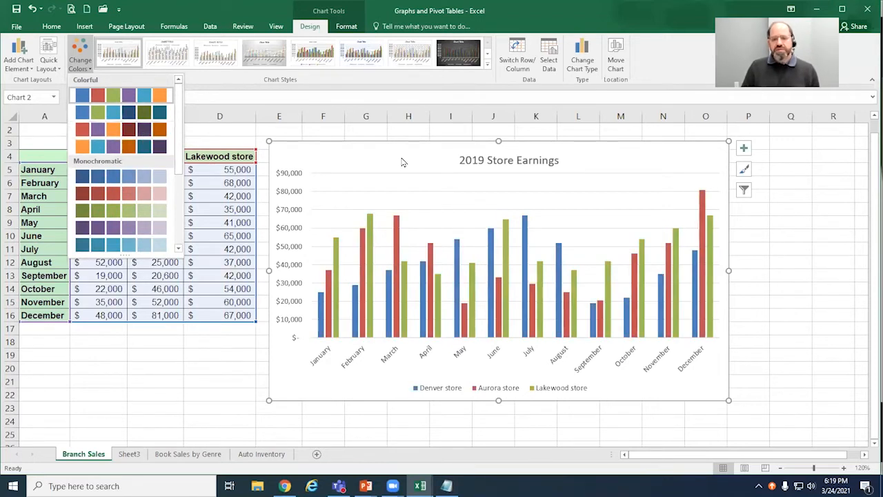
click(499, 158)
click(500, 158)
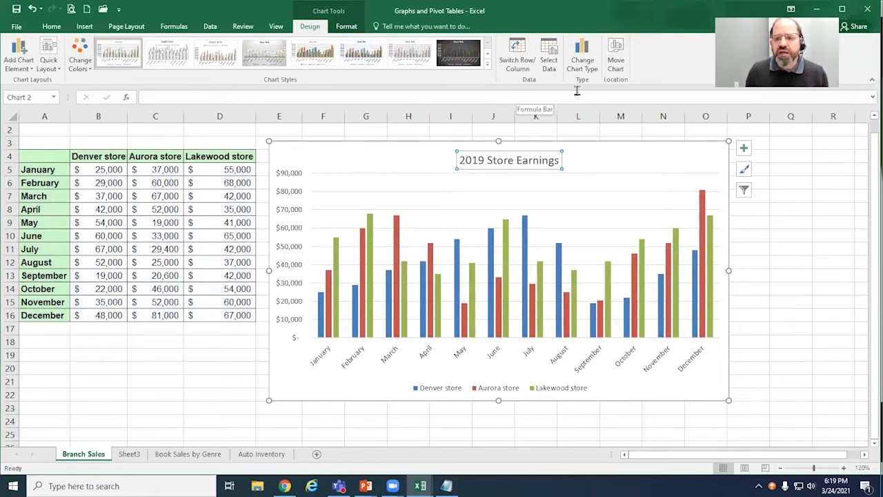
click(351, 29)
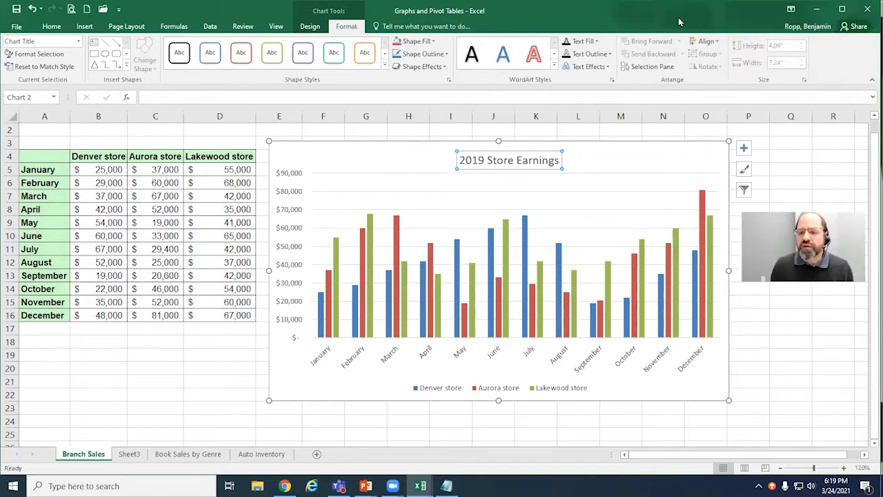
click(714, 43)
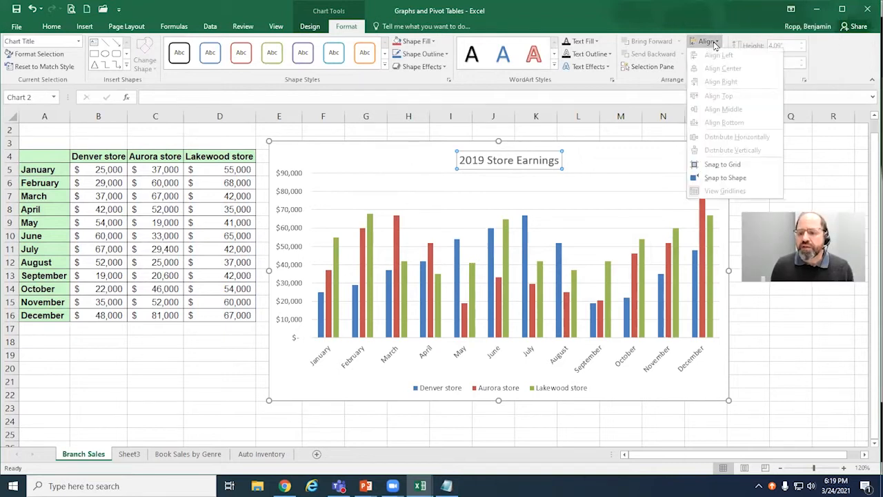
click(714, 43)
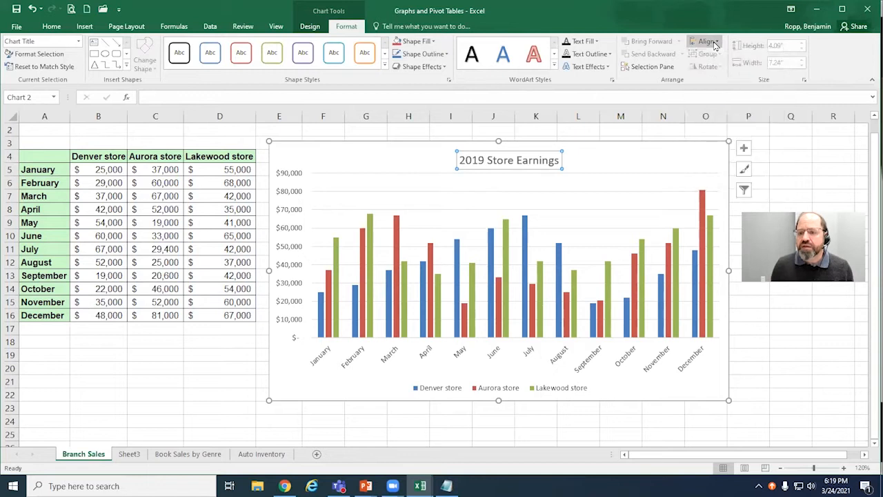
click(587, 161)
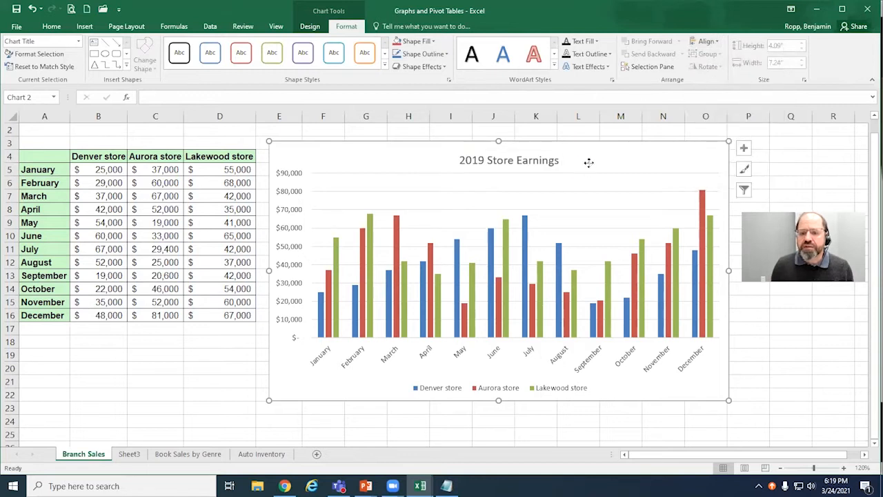
Step: Copy the chart title's text and delete the title from the store earnings chart
click(548, 159)
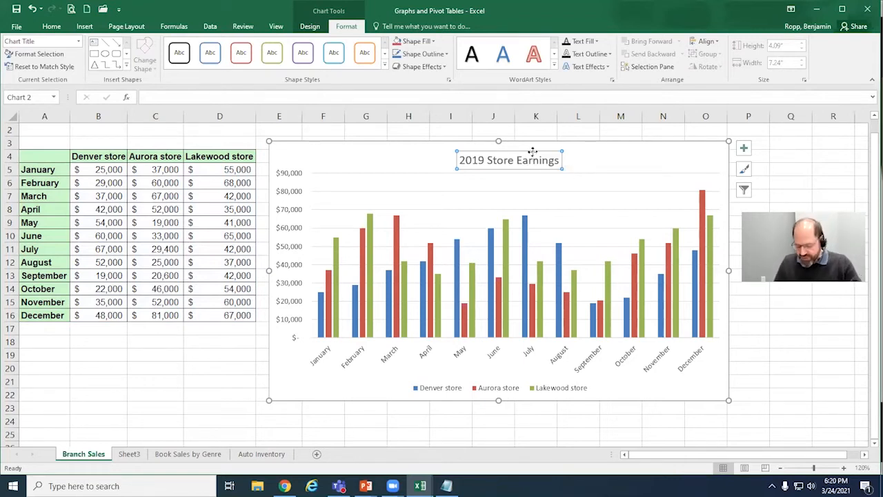
click(555, 161)
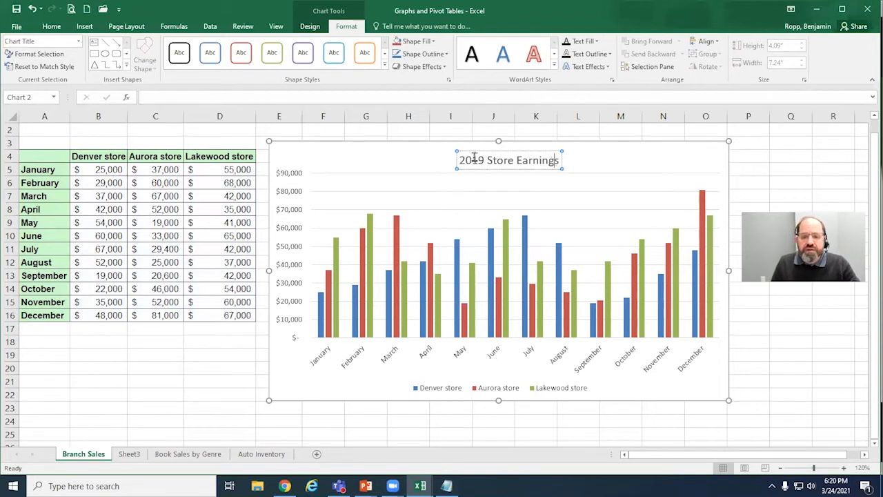
drag(461, 161, 545, 165)
key(ctrl+c)
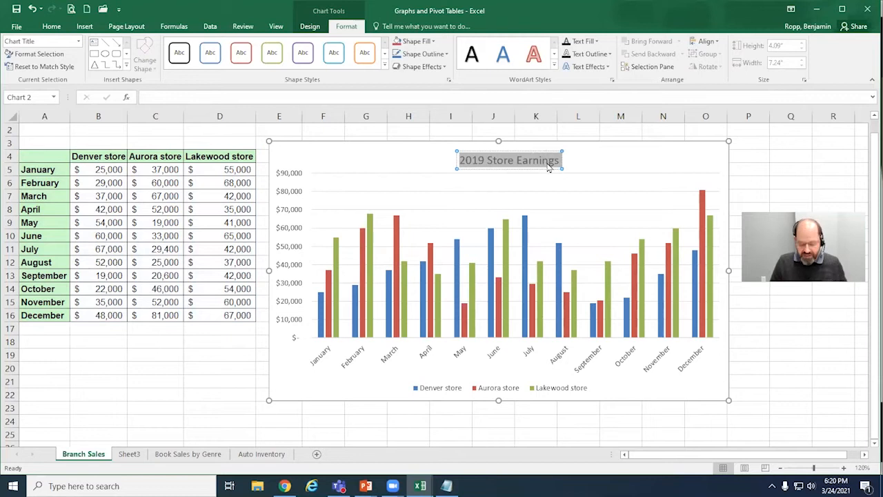
click(656, 159)
click(544, 158)
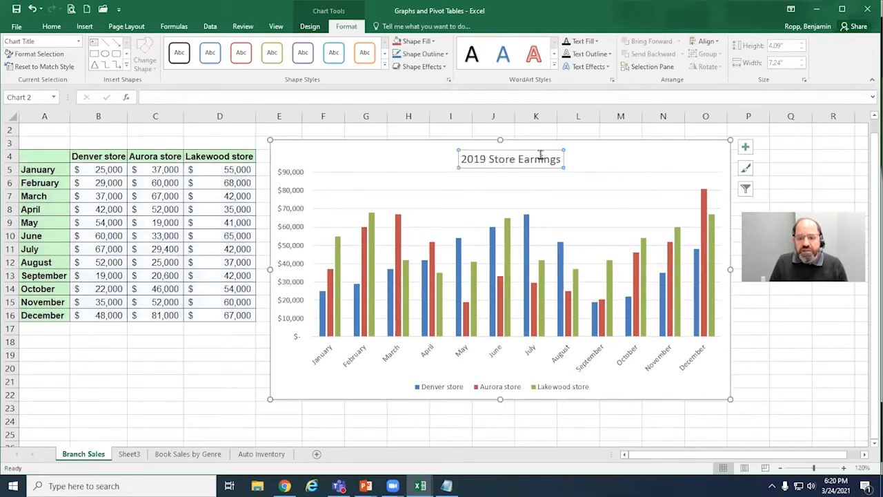
key(Delete)
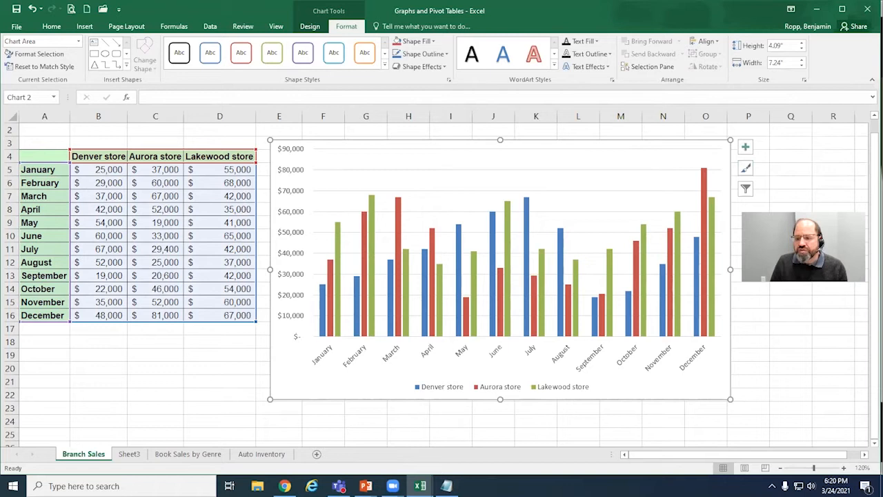
Step: Add a chart title element back to the store earnings chart
click(746, 148)
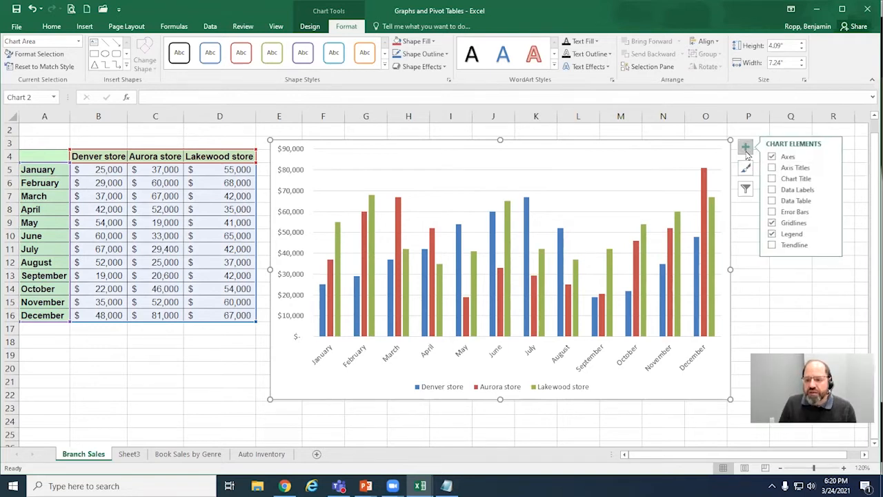
click(772, 179)
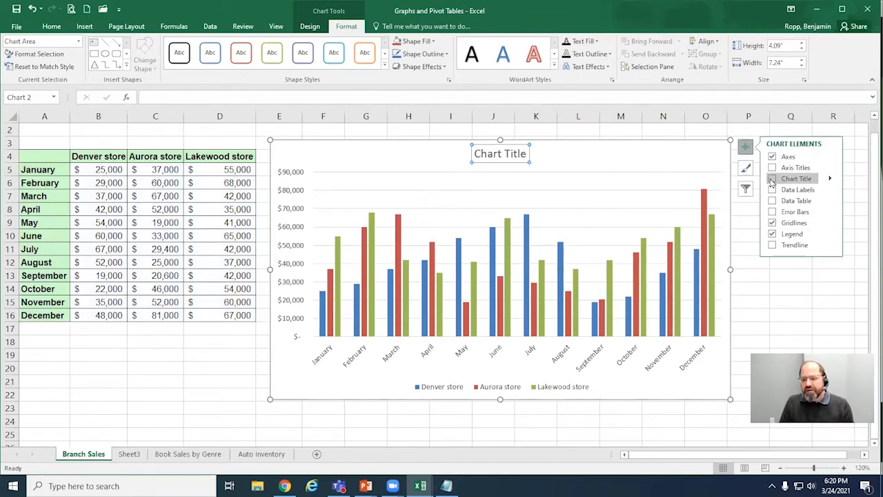
click(772, 181)
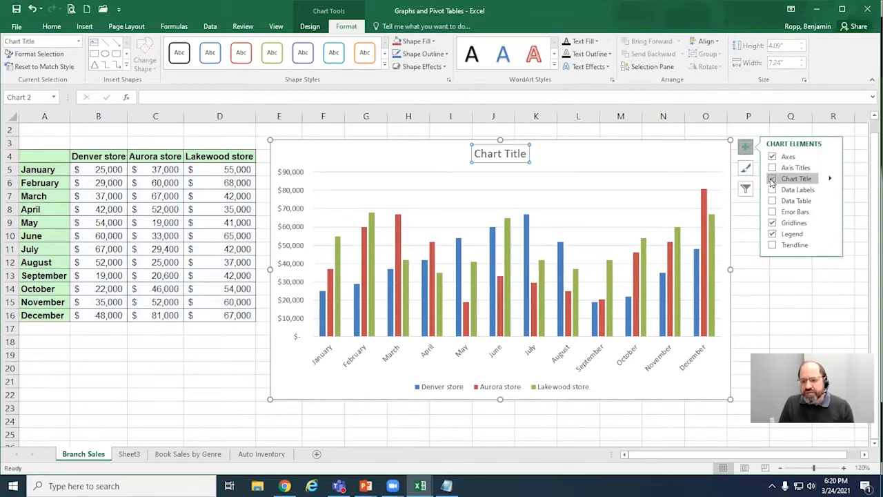
Step: Replace the placeholder title with the copied text "2019 Store Earnings" and remove the extra blank line beneath it
click(496, 153)
double_click(497, 153)
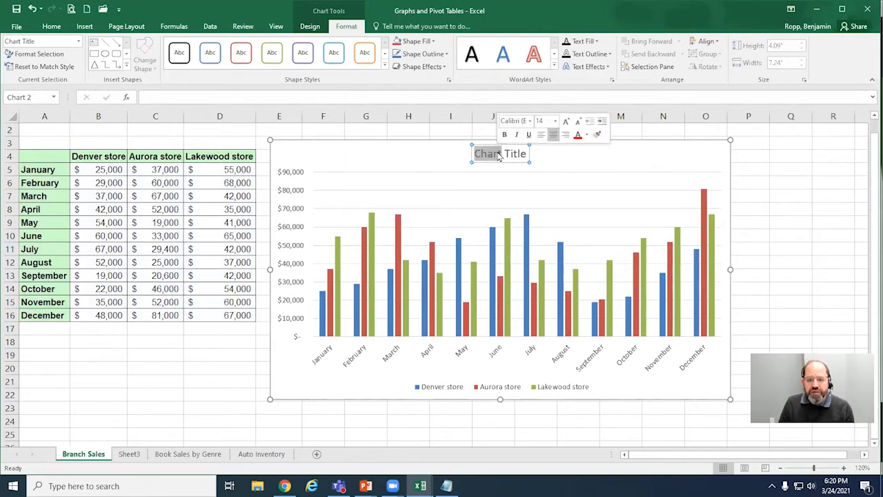
click(498, 154)
triple_click(499, 155)
double_click(498, 154)
double_click(498, 155)
triple_click(498, 155)
double_click(498, 154)
click(499, 155)
double_click(498, 155)
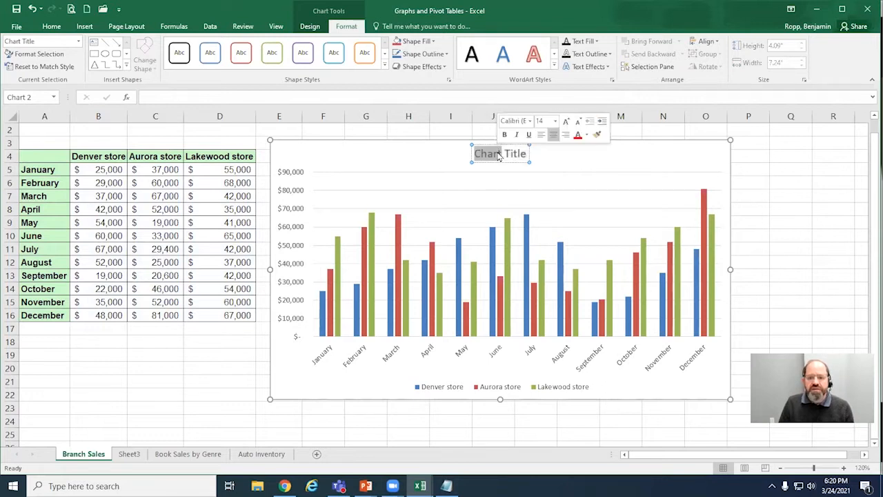
double_click(498, 155)
click(498, 155)
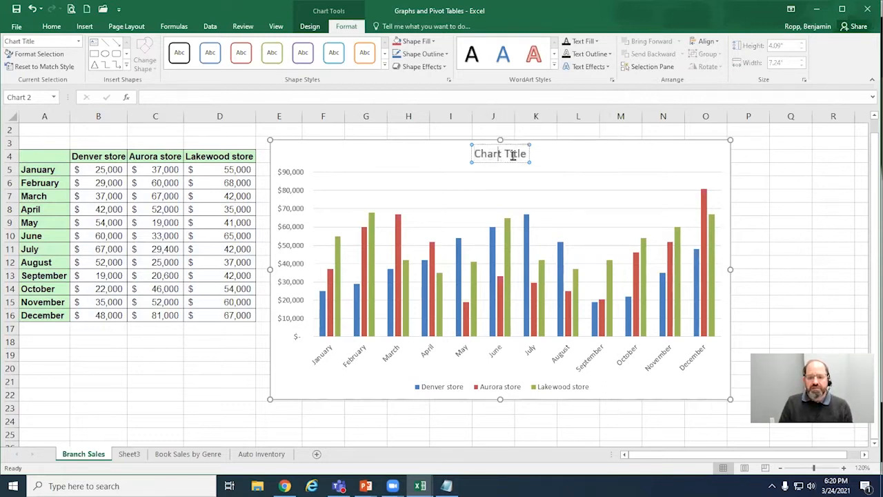
triple_click(513, 156)
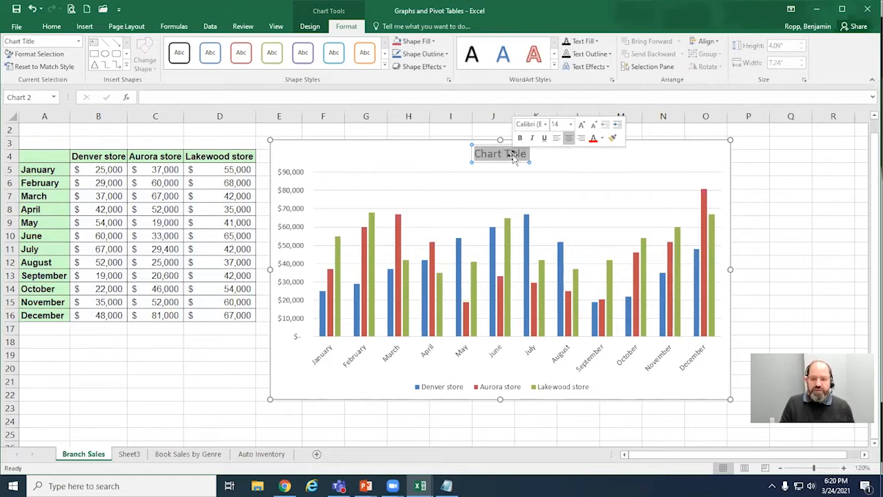
key(ctrl+v)
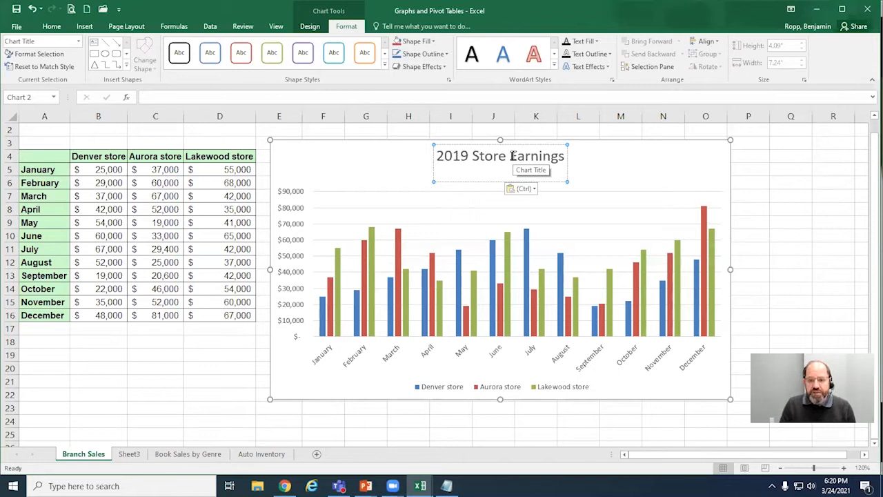
key(BackSpace)
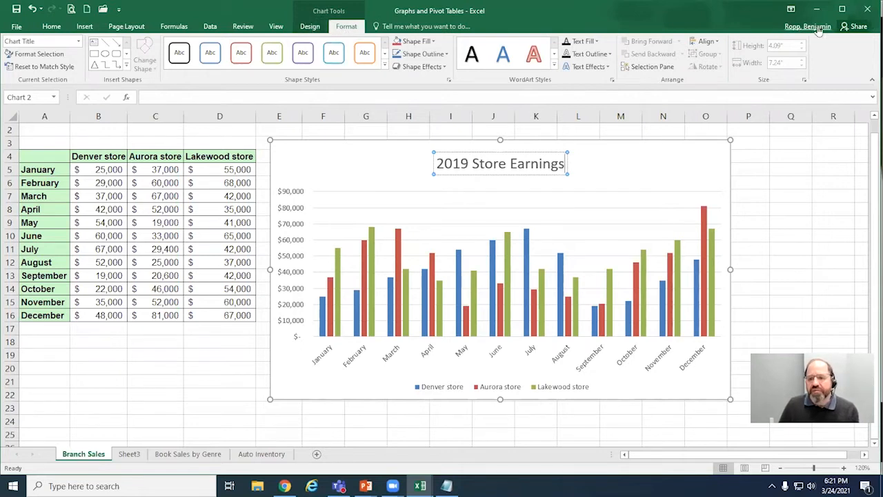
click(718, 43)
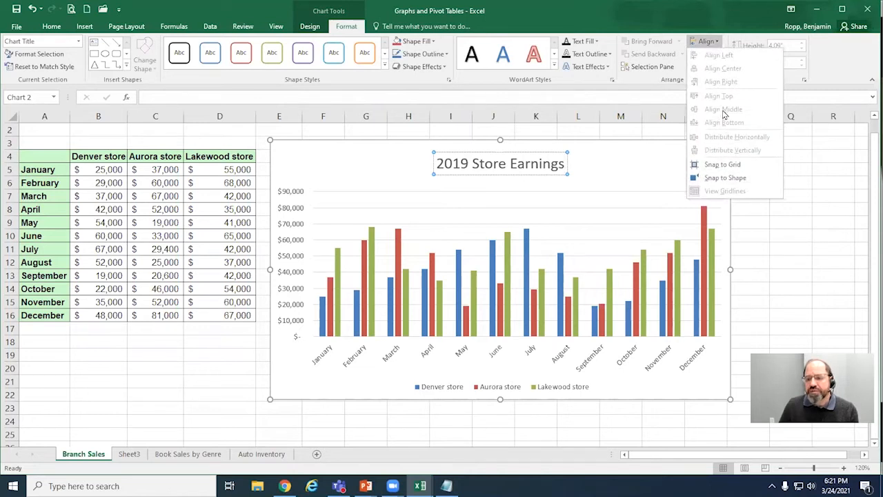
click(707, 43)
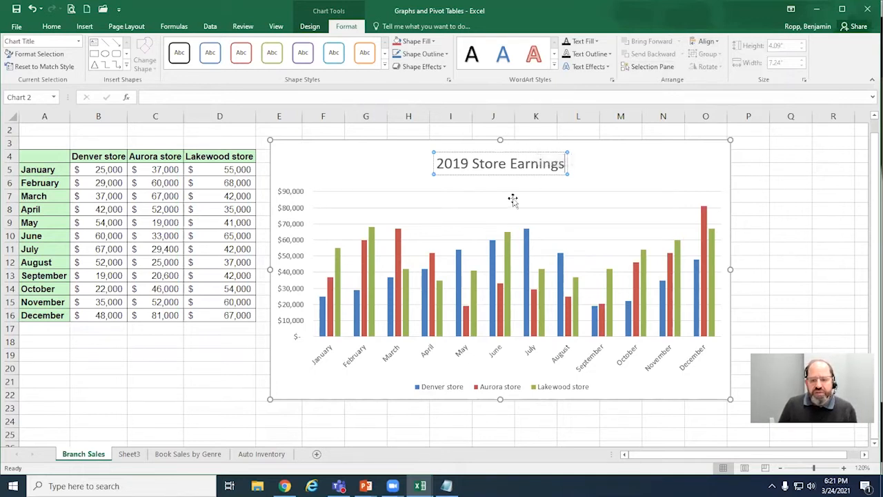
click(311, 26)
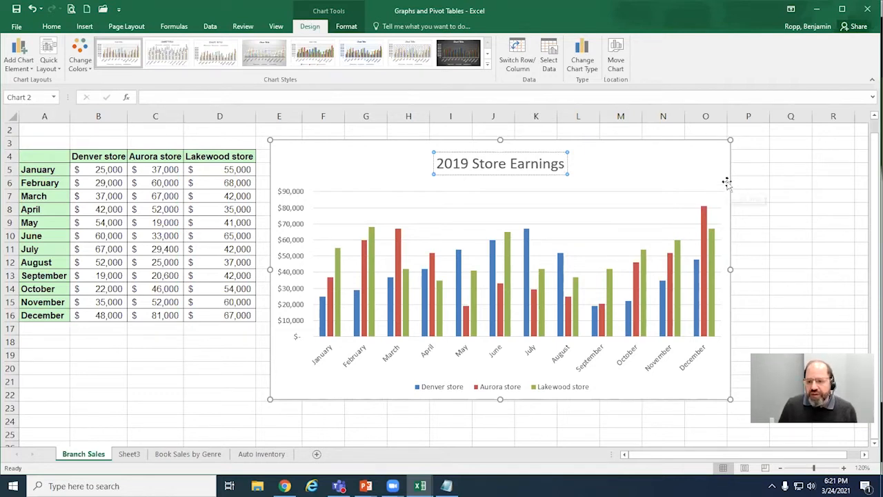
click(671, 168)
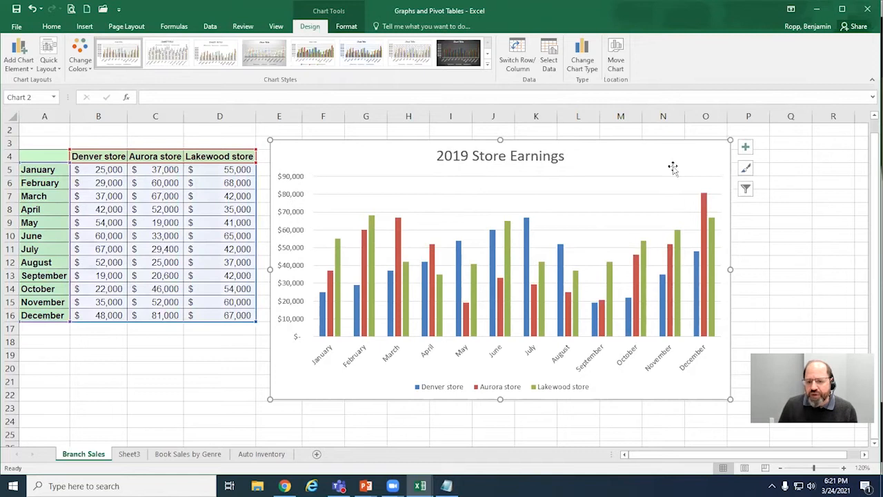
click(545, 158)
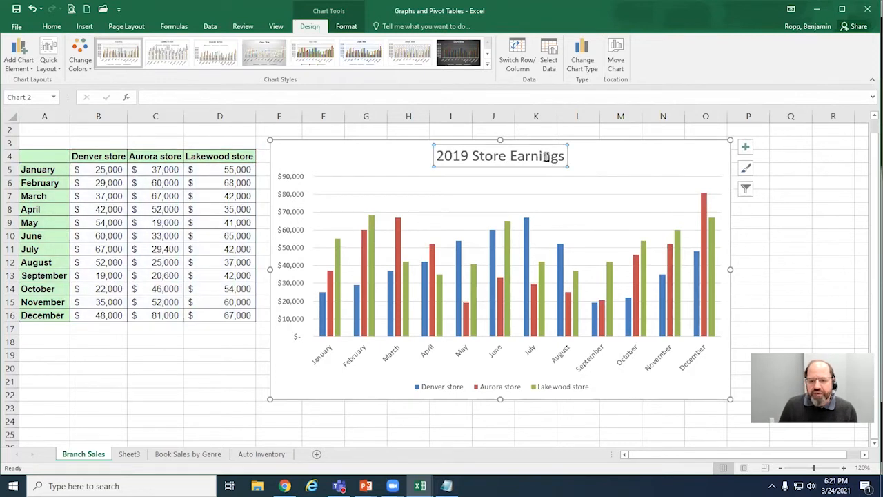
click(630, 156)
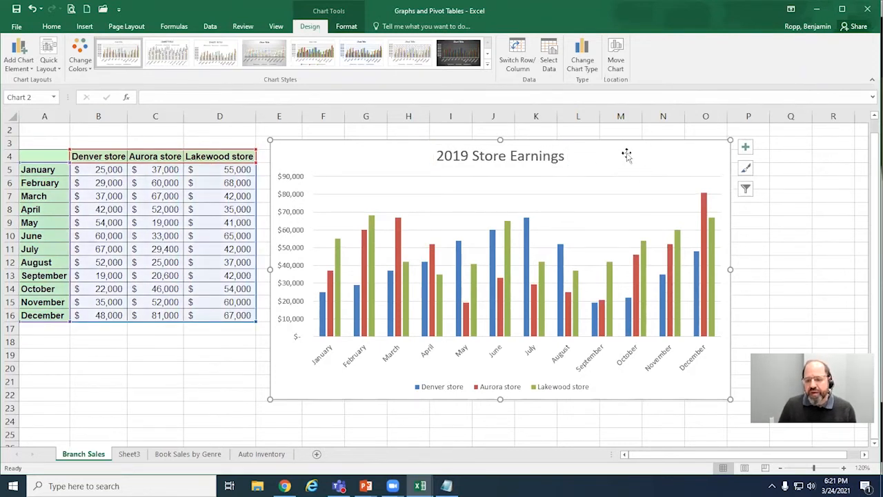
Step: Look through the available chart elements, including the trendline types, and the chart style gallery
click(745, 148)
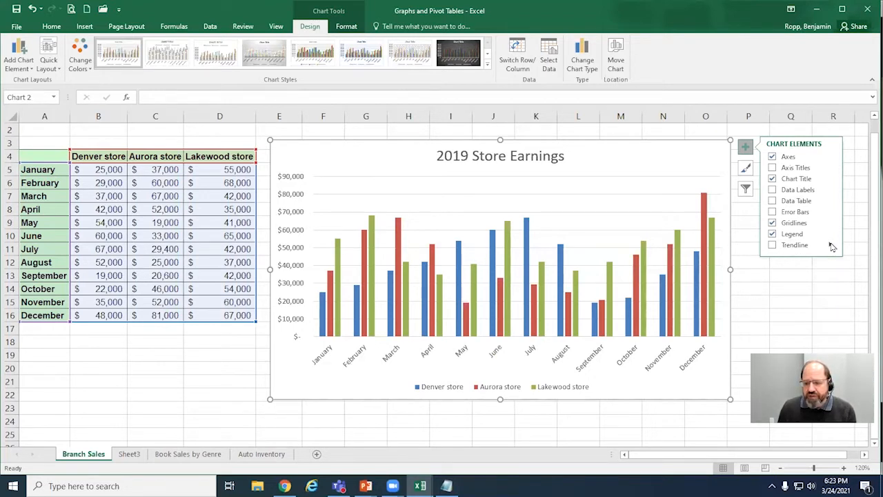
click(830, 247)
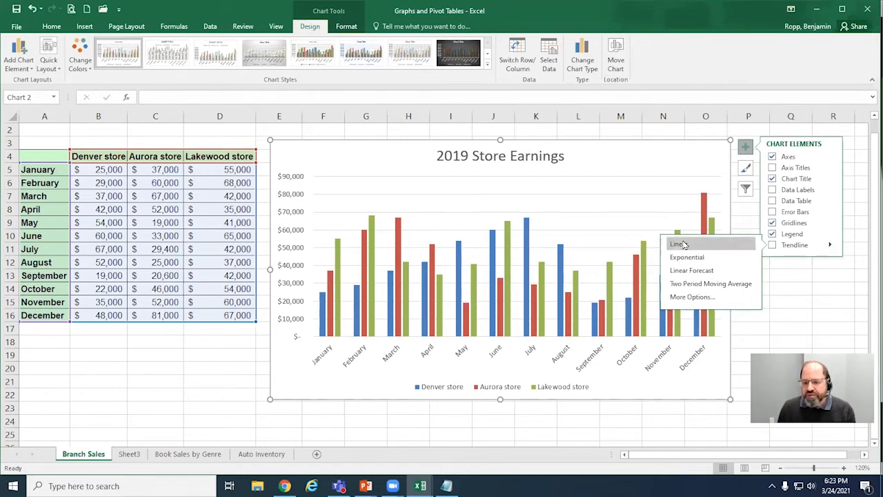
click(831, 245)
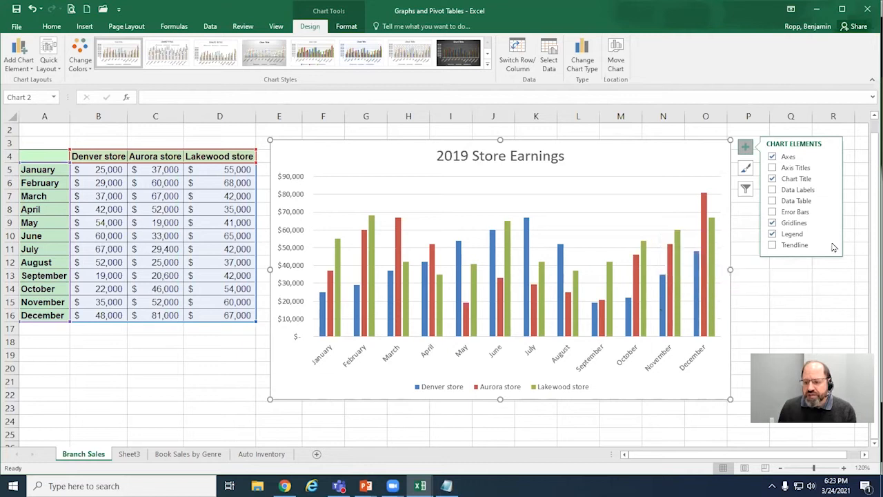
click(746, 170)
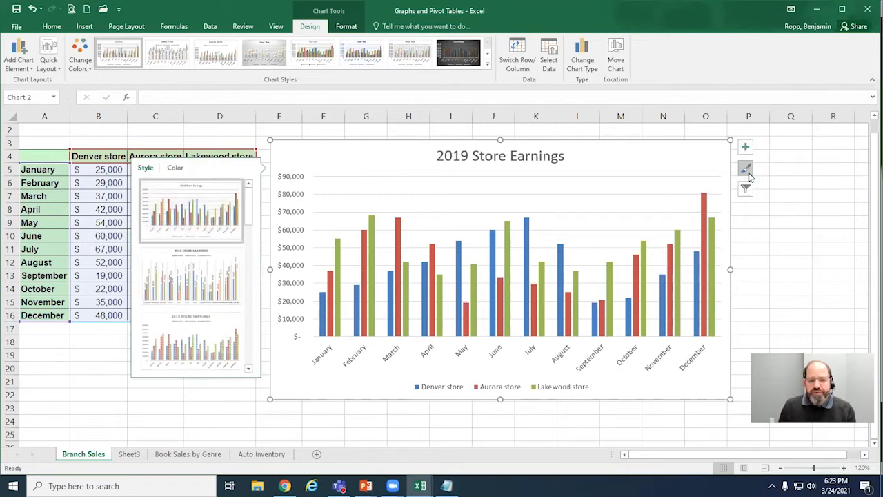
click(746, 171)
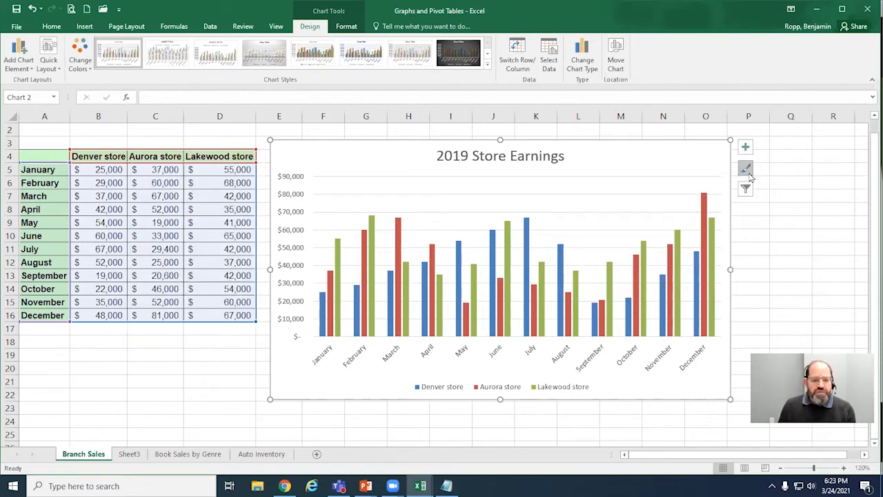
Step: Review the remaining chart styles and the chart filter options for the 2019 Store Earnings chart
click(745, 169)
scroll(253, 273, down, 6)
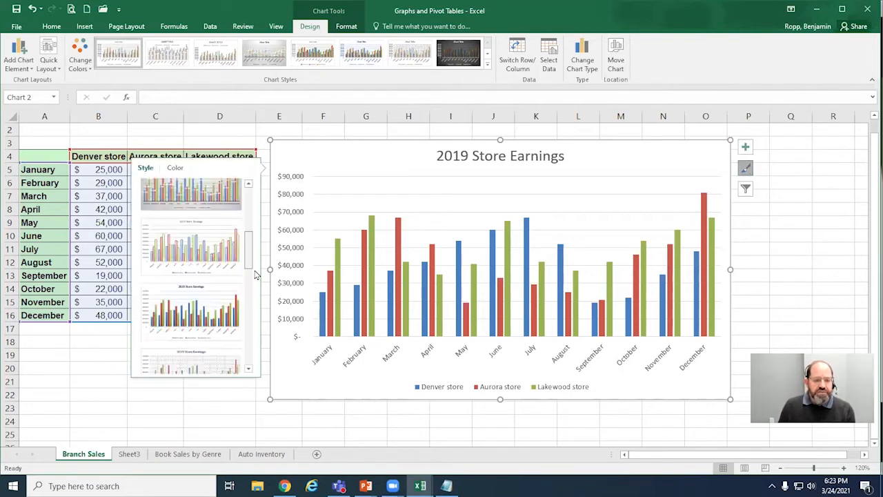
scroll(260, 309, down, 3)
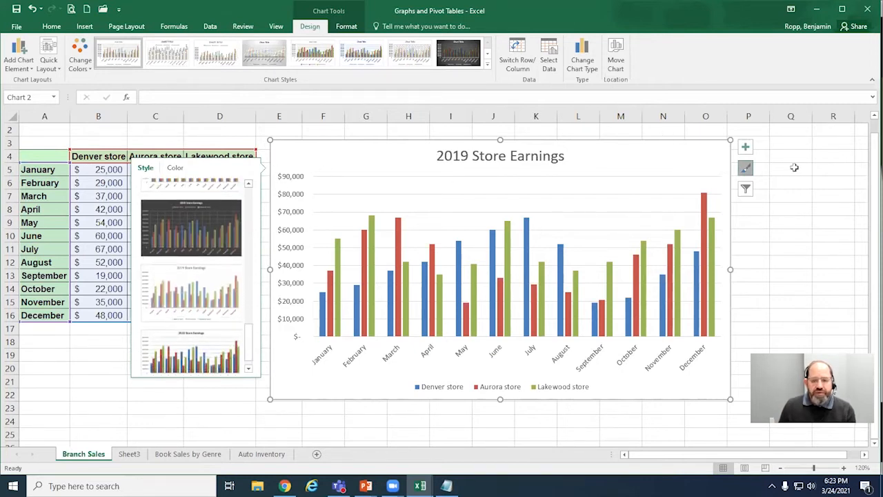
click(747, 168)
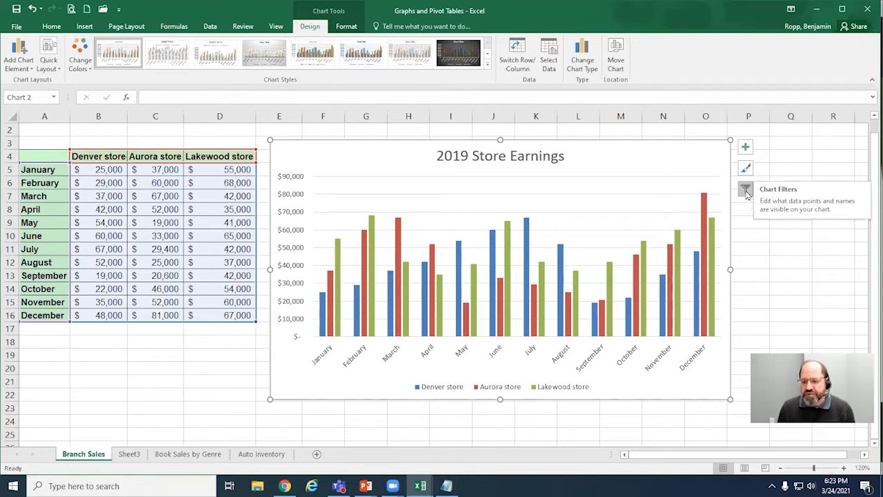
click(746, 189)
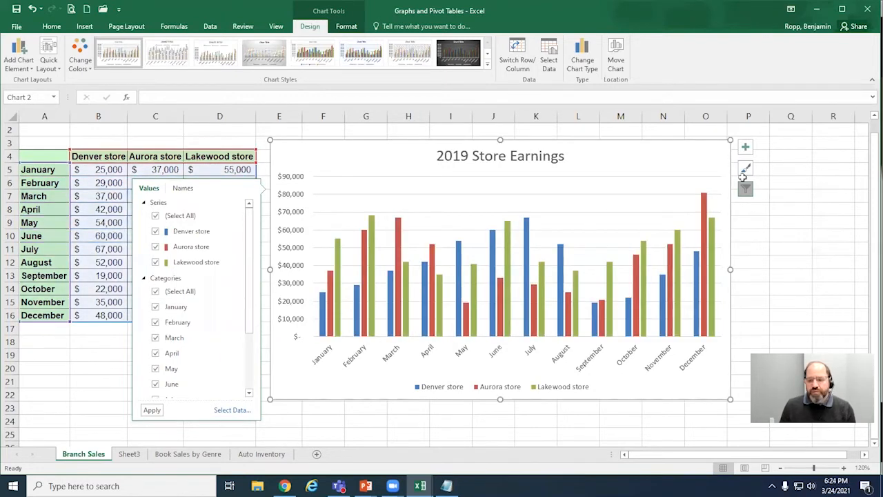
click(775, 186)
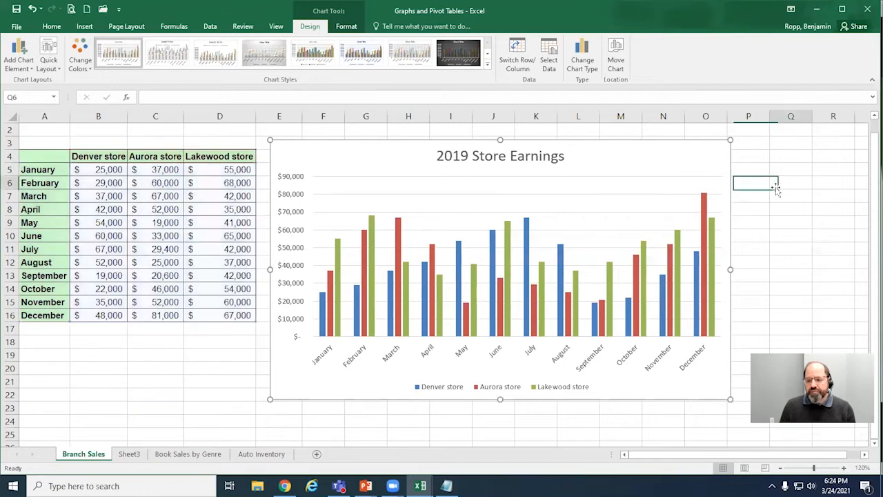
Step: Delete the 2019 Store Earnings column chart from the worksheet
click(707, 169)
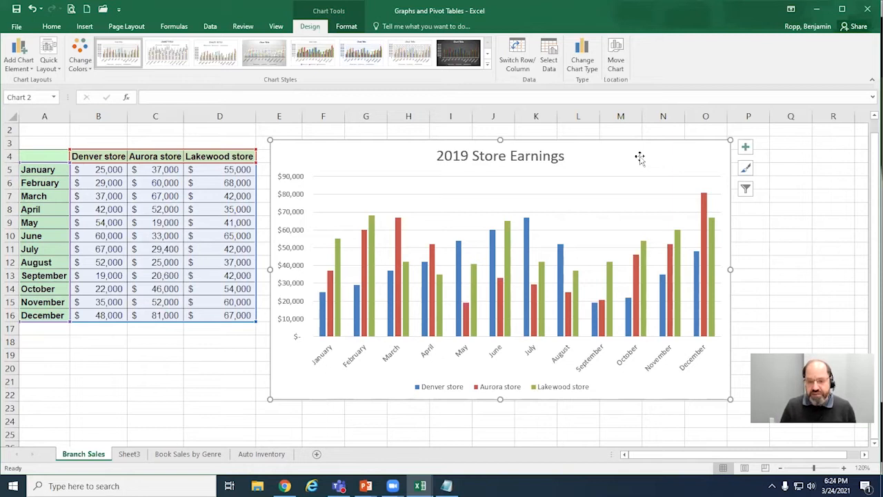
key(Delete)
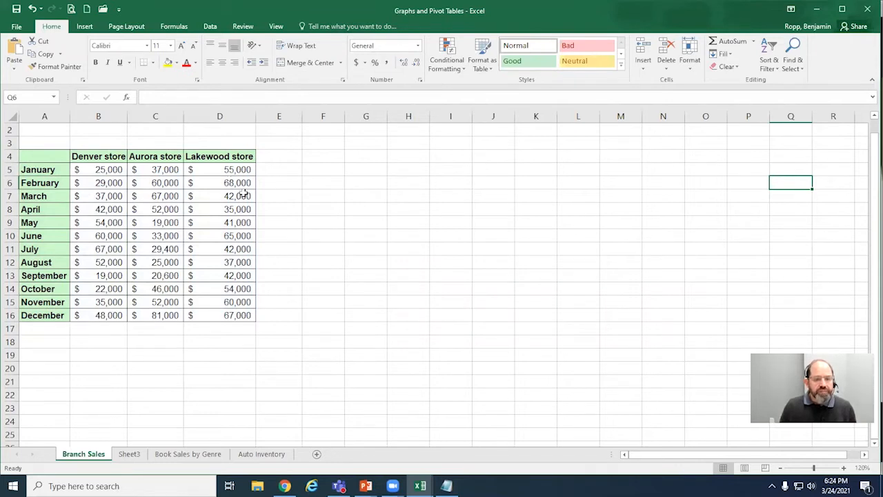
Step: Review the recommended chart types for the monthly store sales table and insert a standard pie chart from all chart types
click(169, 185)
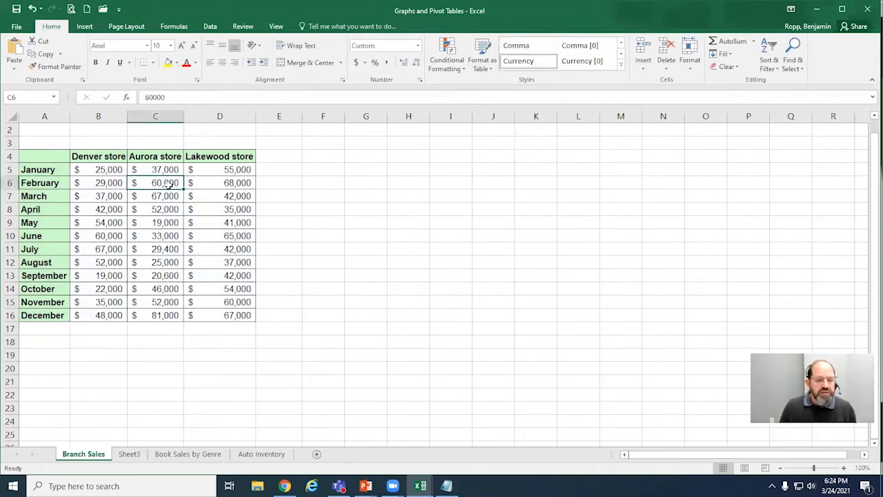
click(88, 28)
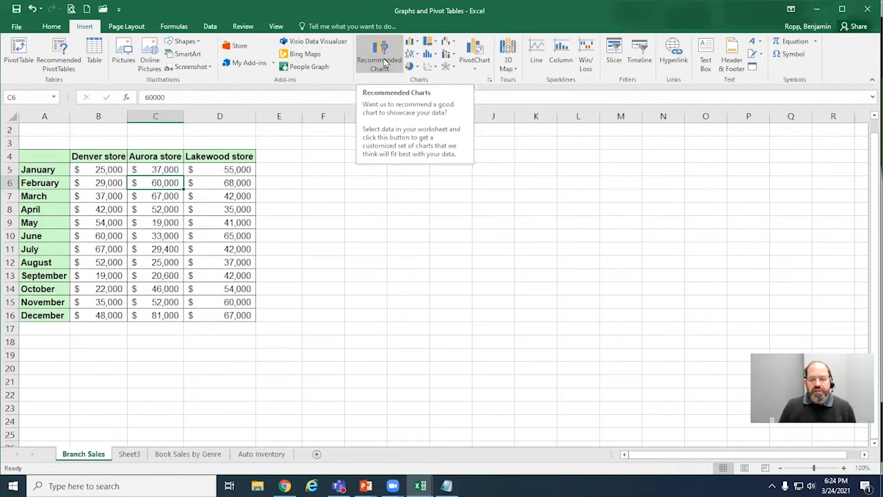
click(384, 62)
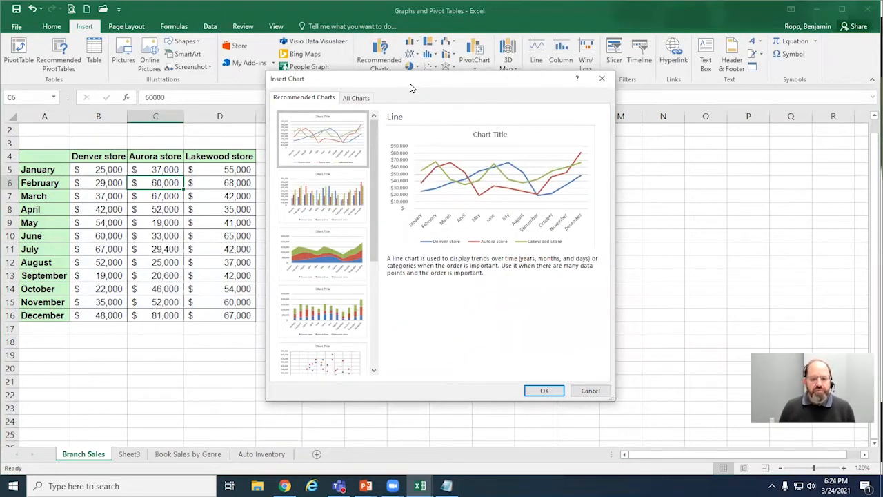
drag(411, 88, 425, 101)
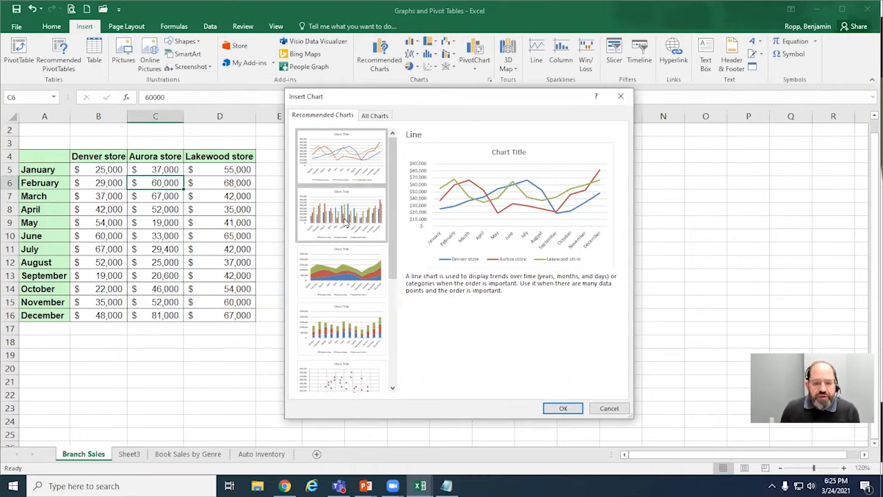
click(340, 273)
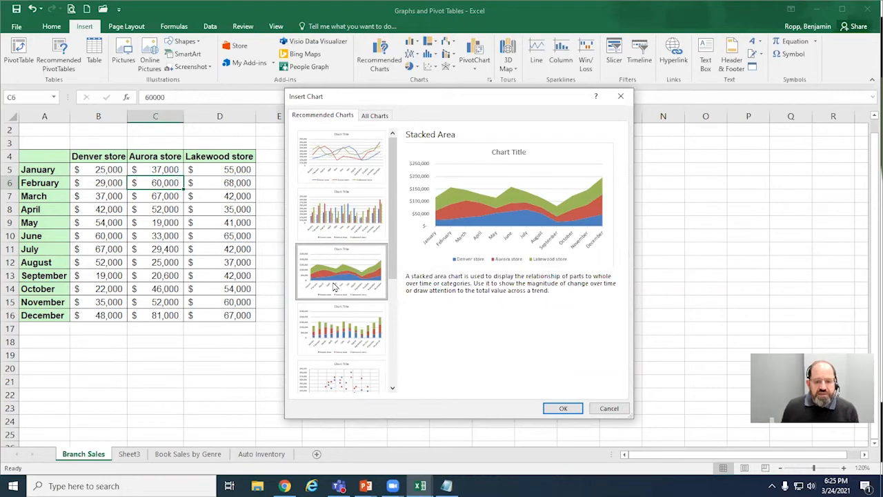
click(372, 116)
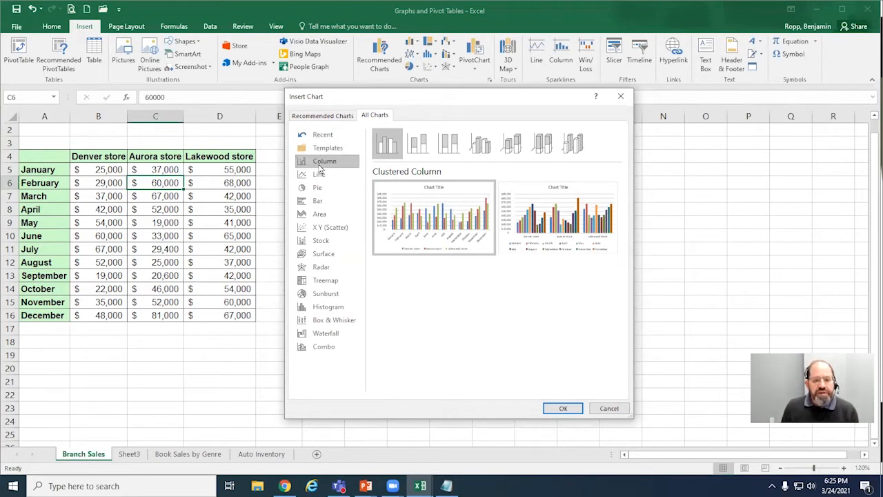
click(316, 189)
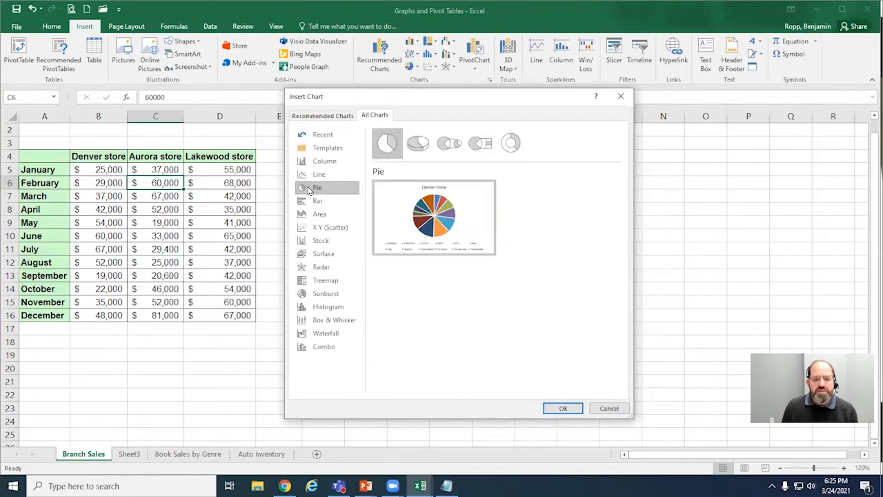
click(562, 408)
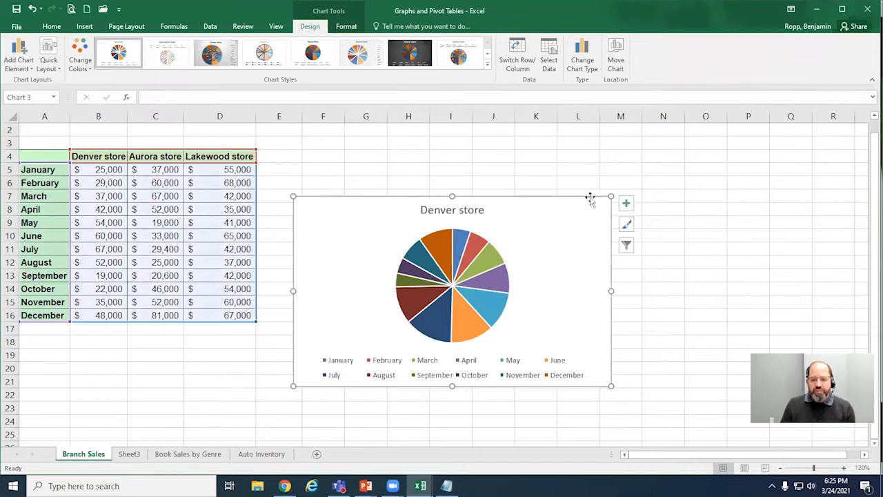
Step: Move the pie chart up beside the sales table, enlarge it, and switch its row and column data
drag(573, 195, 557, 142)
drag(598, 334, 627, 374)
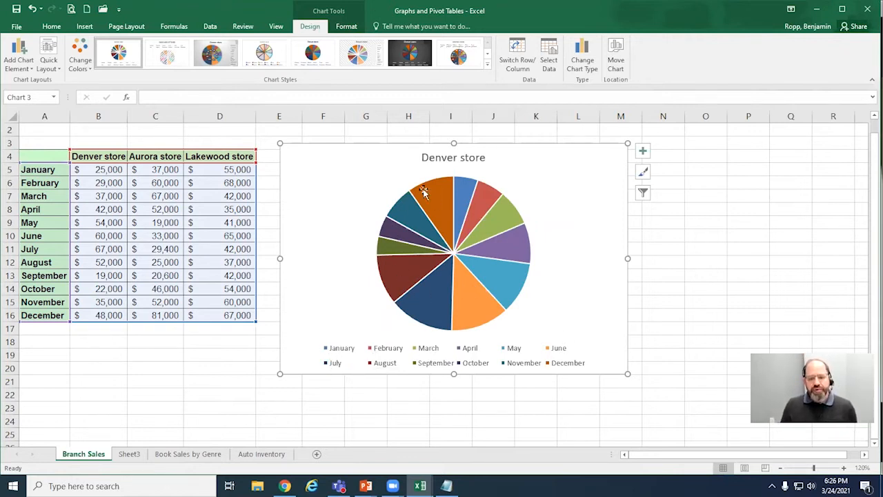
mouse_move(446, 291)
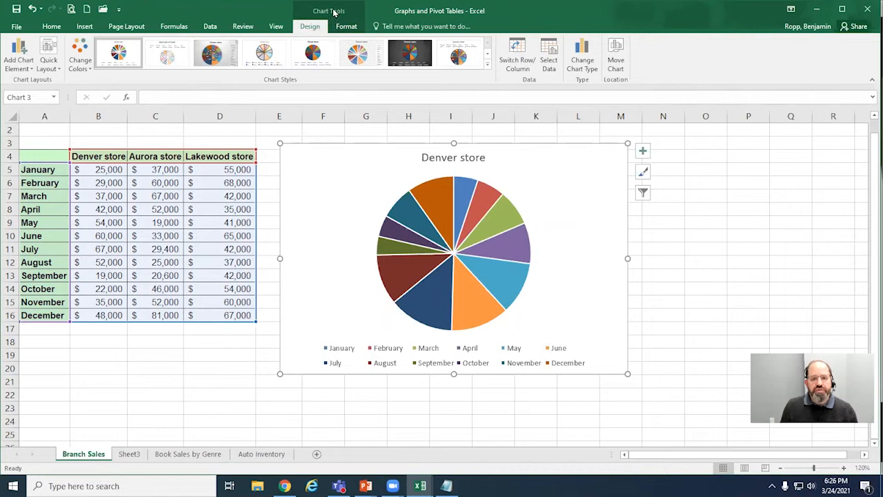
click(523, 65)
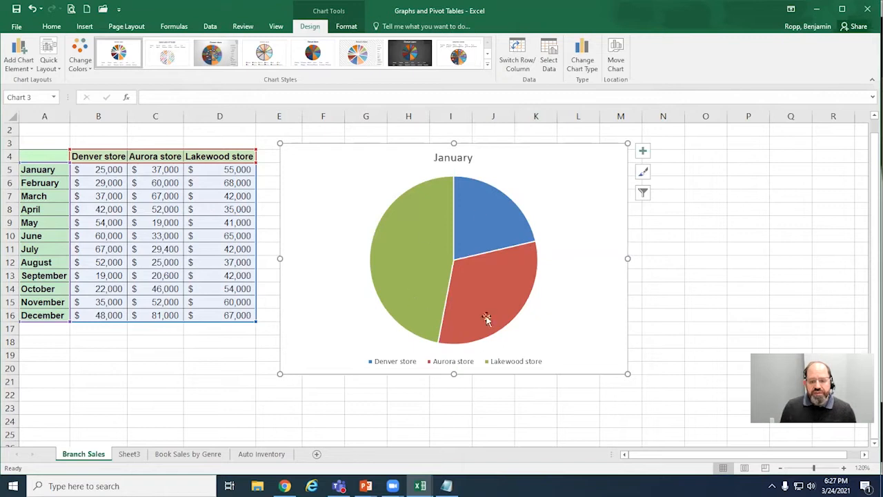
Step: Exclude the January and February series from the pie chart's data source
mouse_move(439, 312)
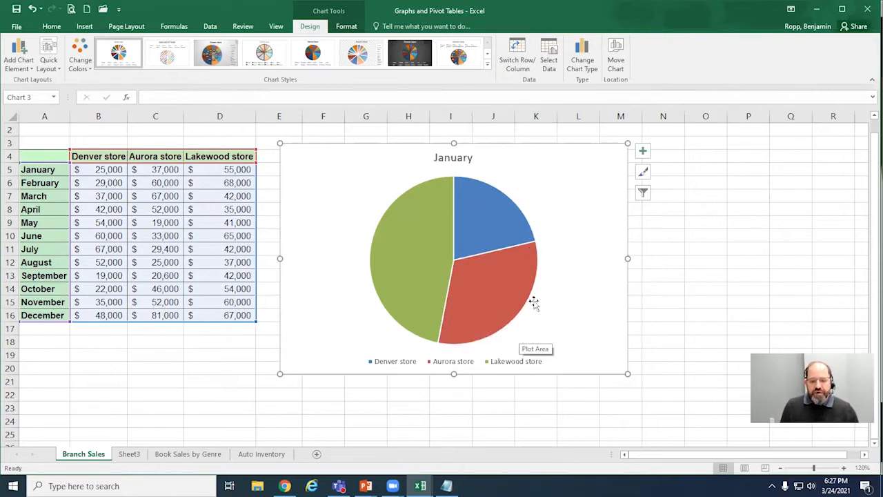
mouse_move(518, 286)
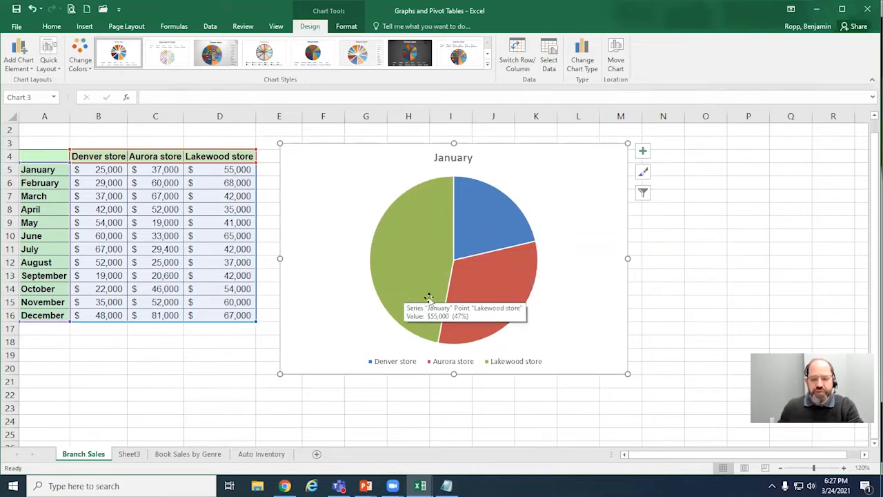
mouse_move(402, 209)
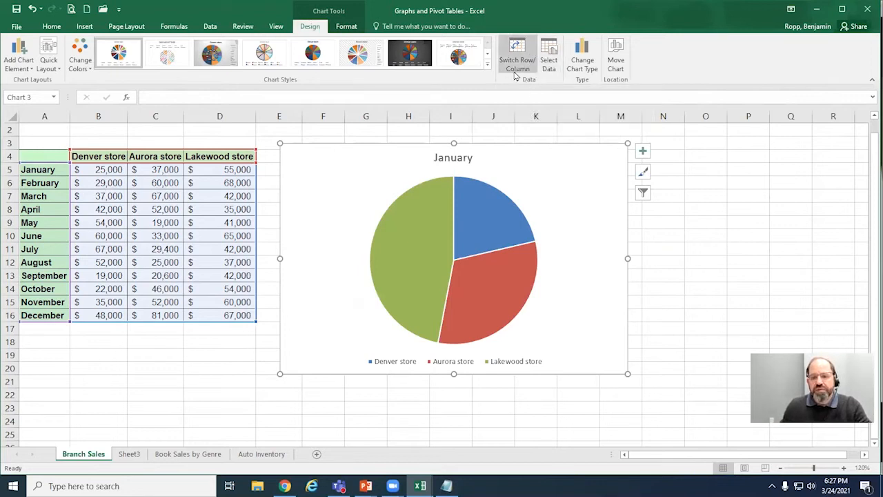
click(552, 62)
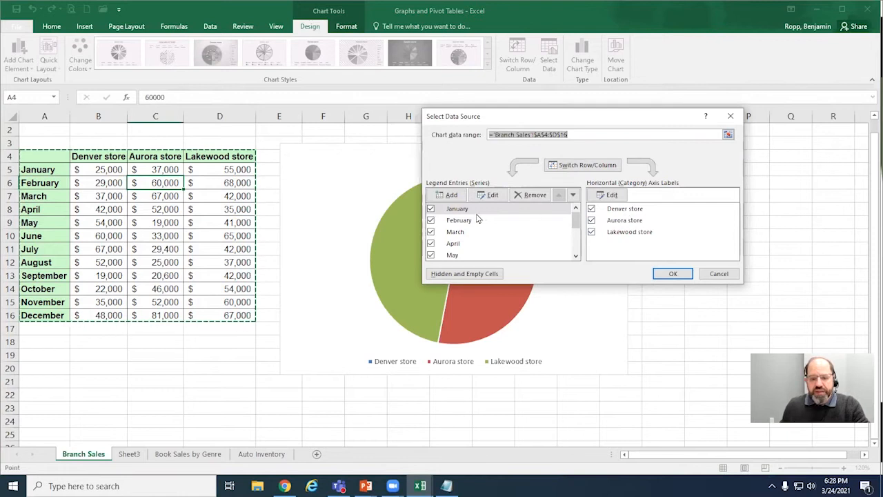
click(431, 209)
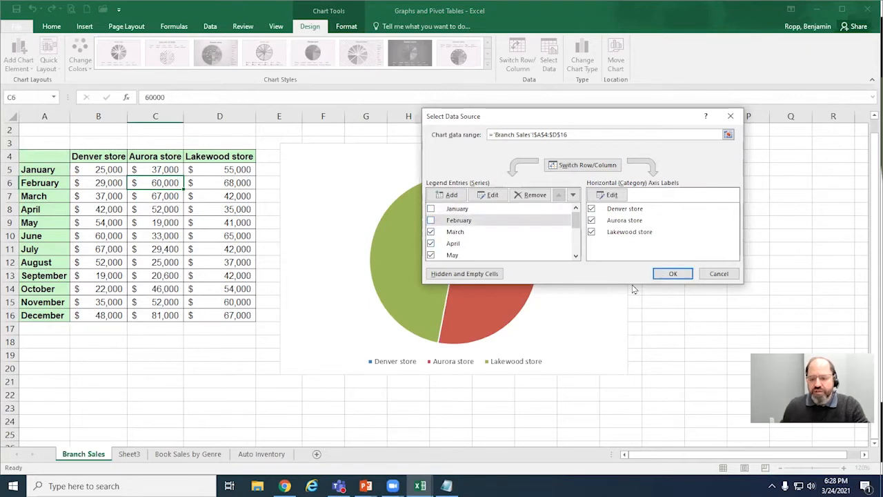
click(672, 274)
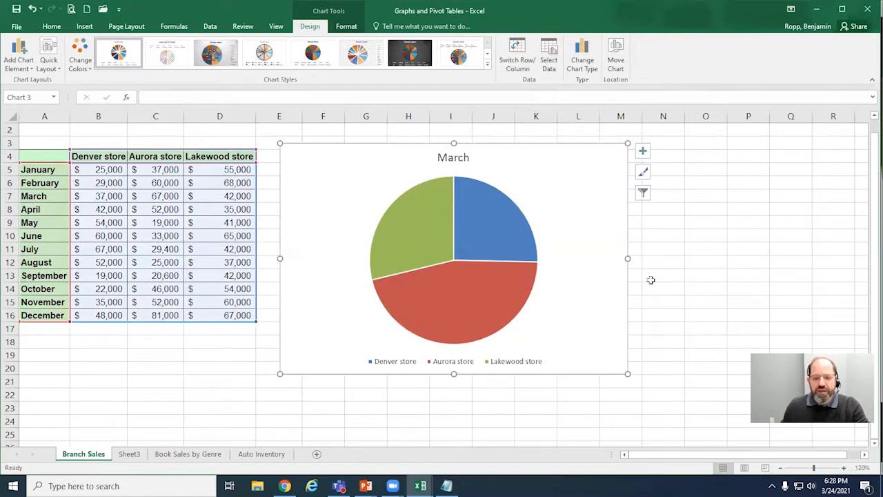
Step: Add data labels to the slices of the March pie chart
mouse_move(529, 297)
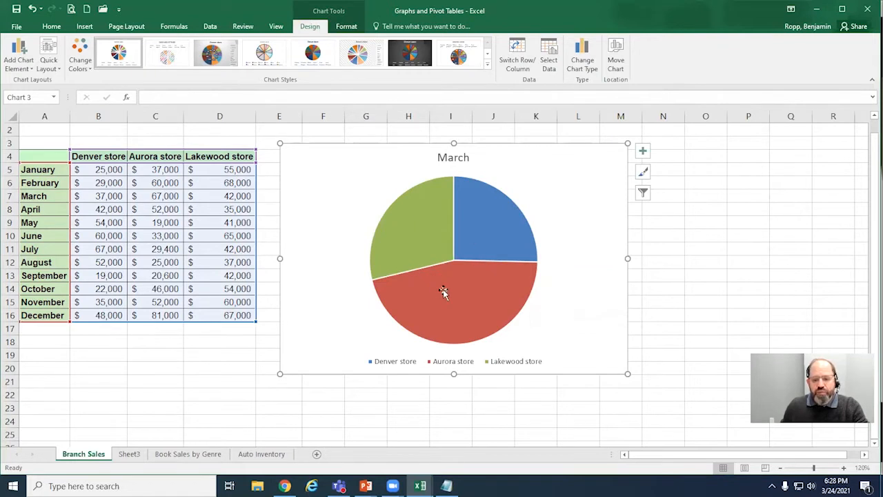
mouse_move(443, 291)
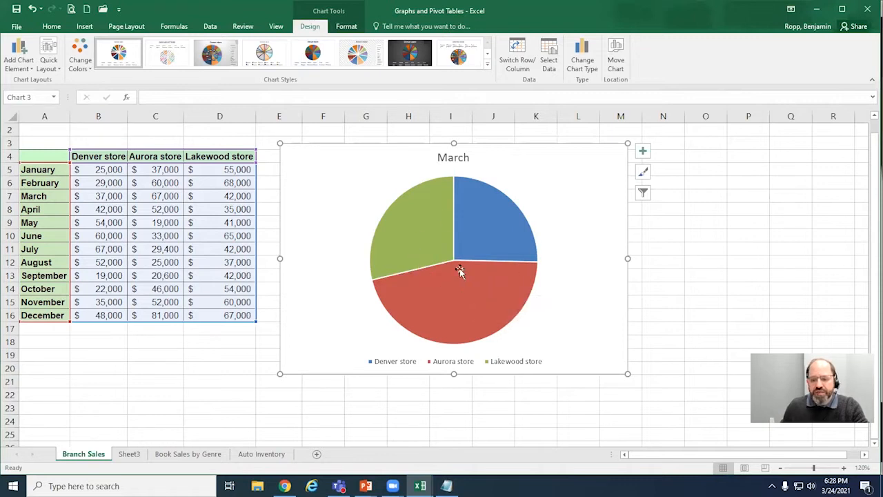
mouse_move(414, 229)
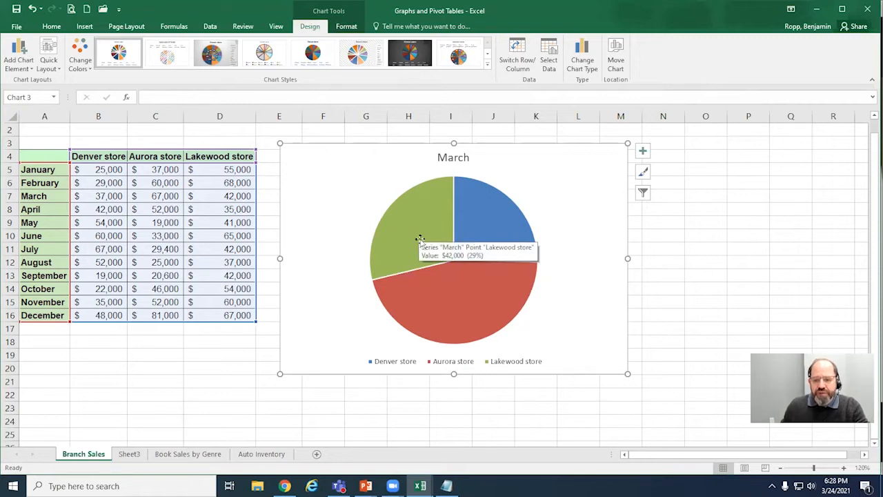
click(644, 153)
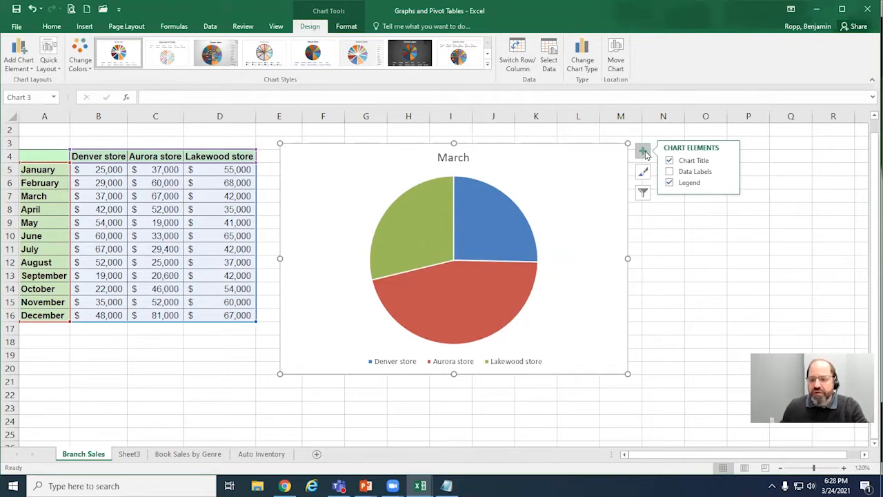
click(643, 152)
click(643, 152)
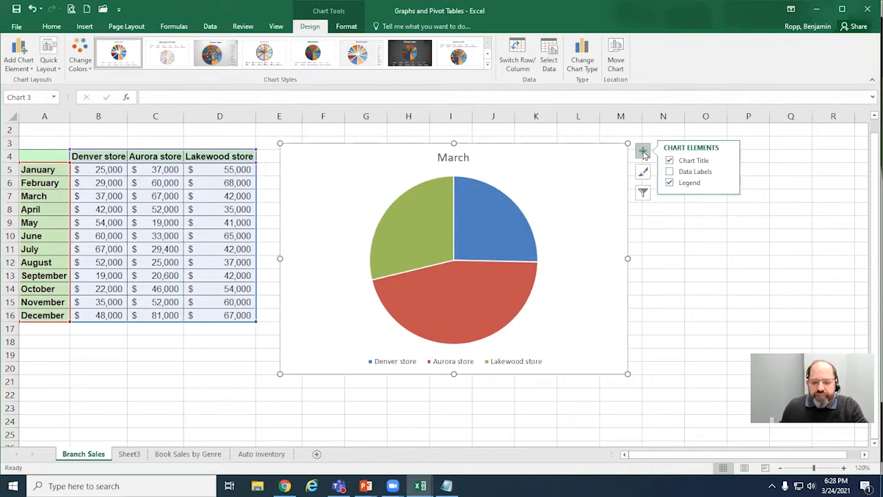
click(643, 153)
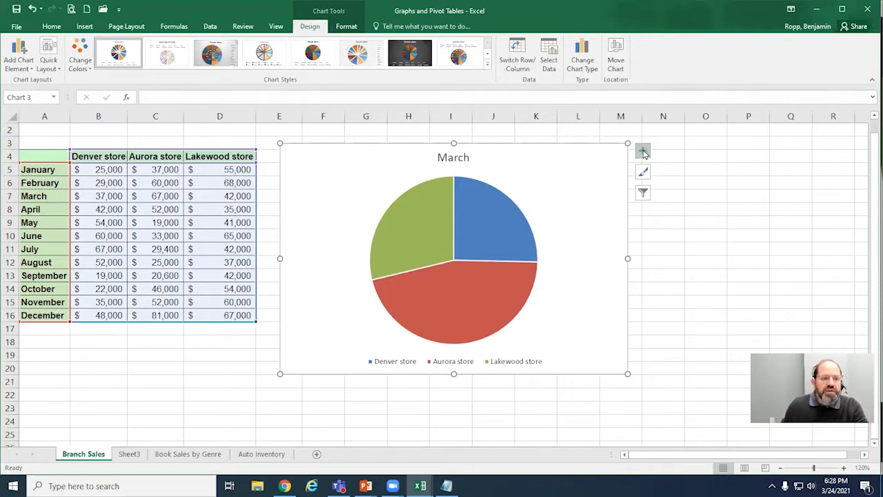
click(643, 153)
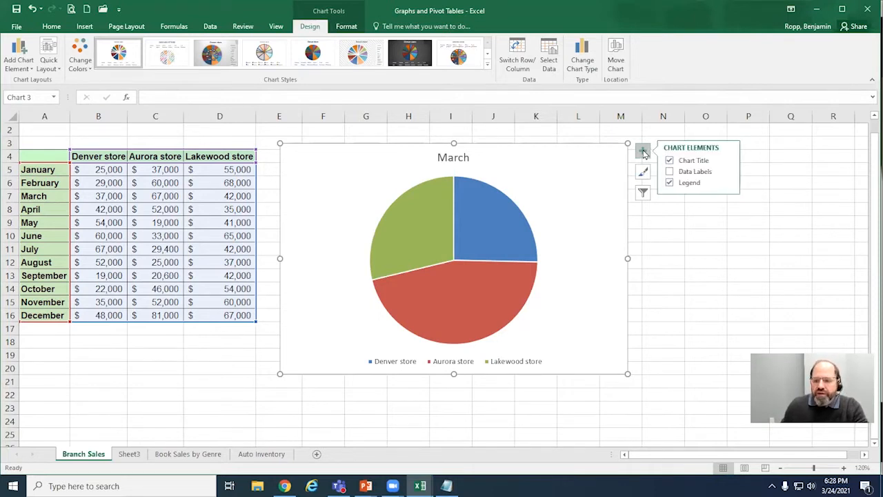
click(694, 177)
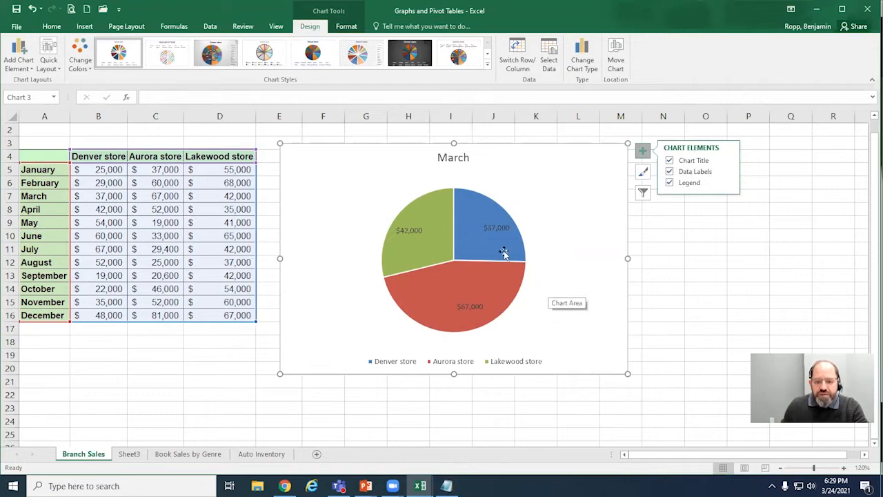
Step: Make all data labels on the March pie chart bold
click(493, 229)
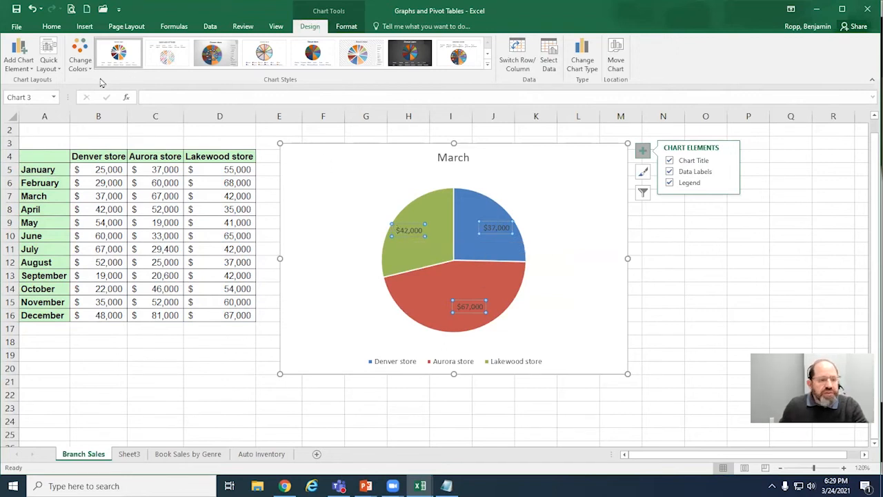
click(51, 26)
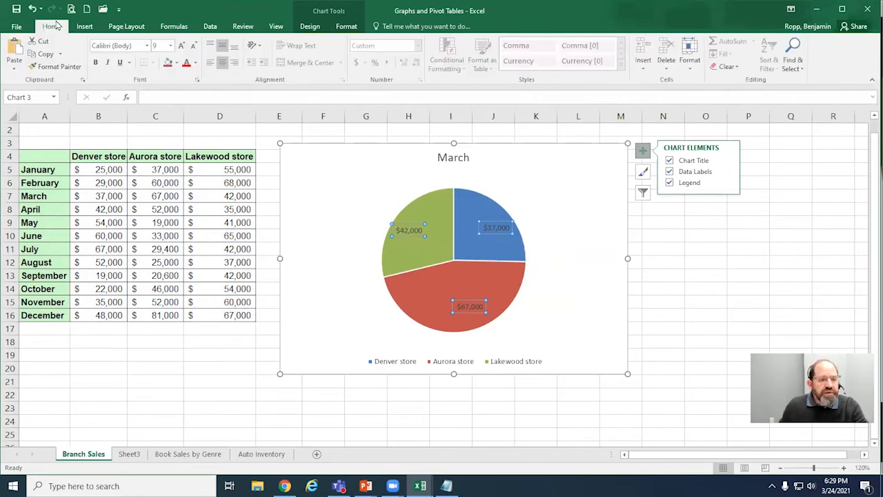
click(96, 63)
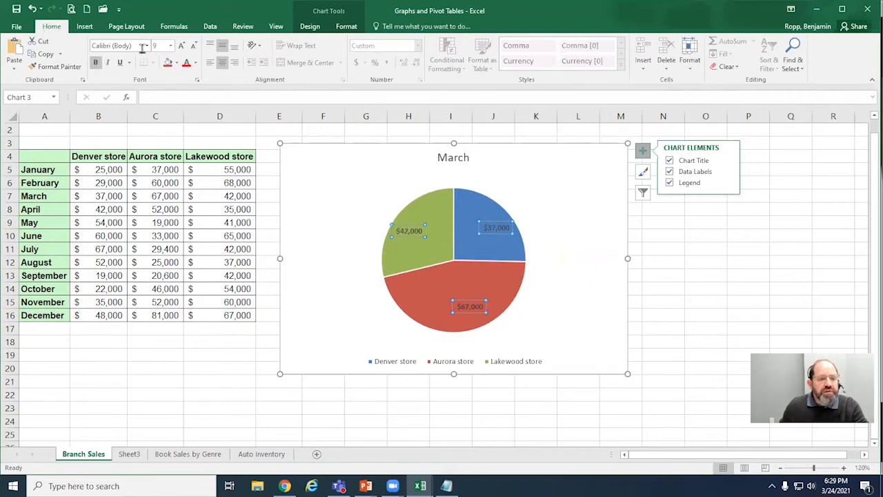
Step: Increase the font size of the March pie chart's data labels to 11 and nudge the chart slightly down
click(182, 46)
click(182, 46)
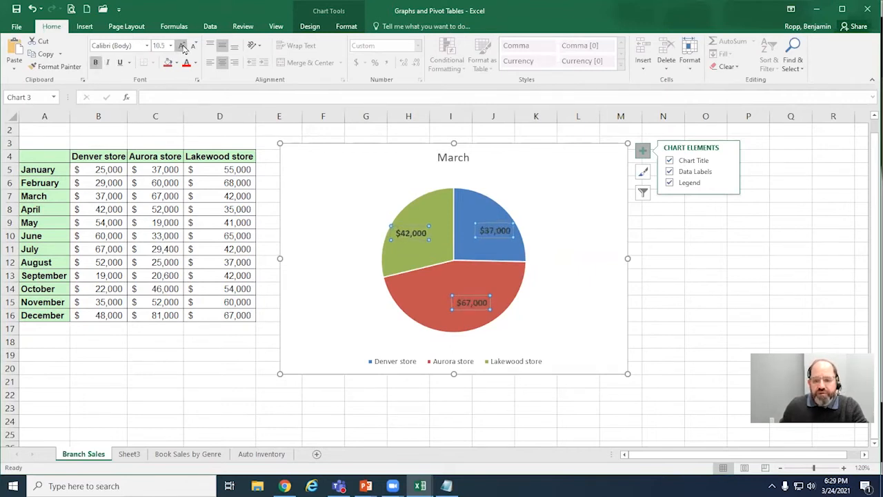
click(182, 45)
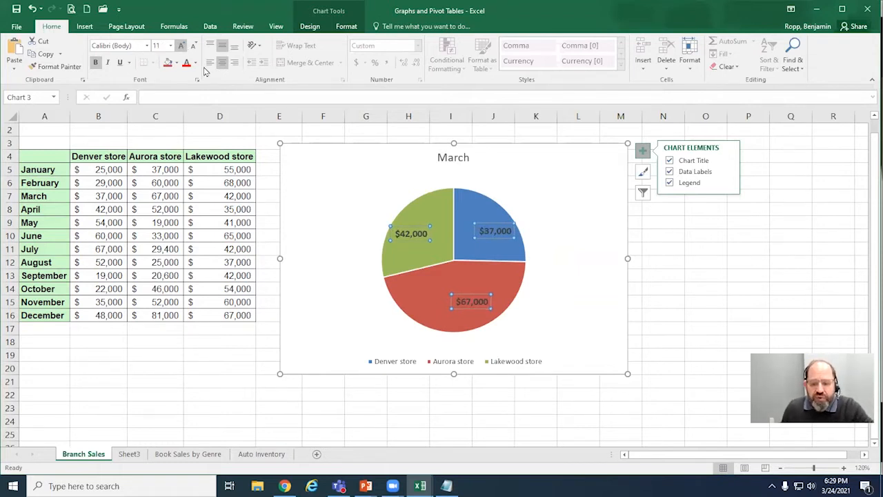
click(590, 157)
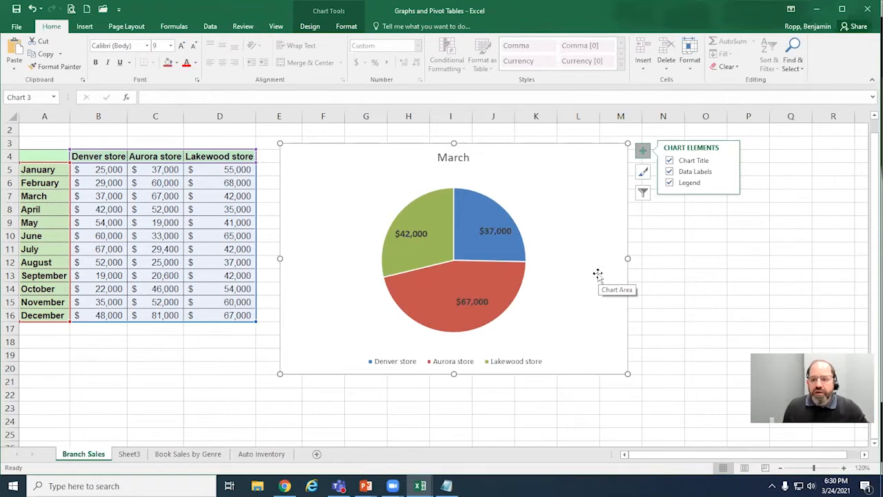
drag(544, 207, 543, 211)
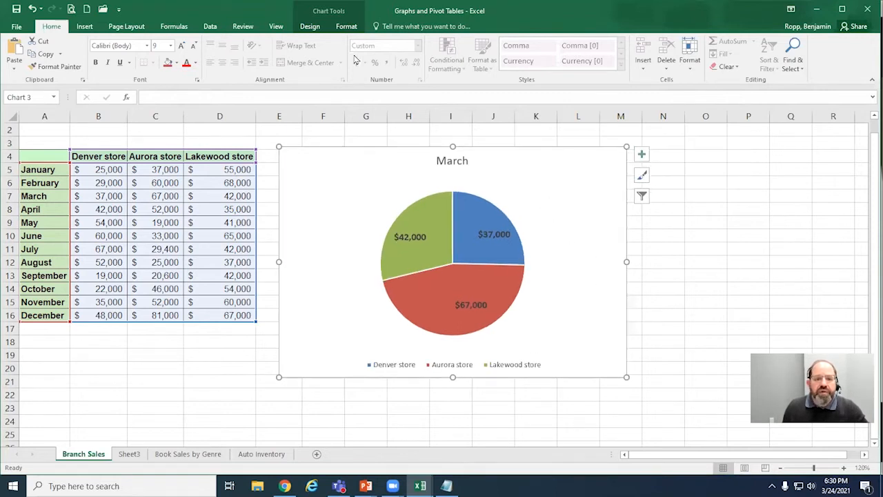
Step: Change the March pie chart's type to Clustered Column
click(309, 26)
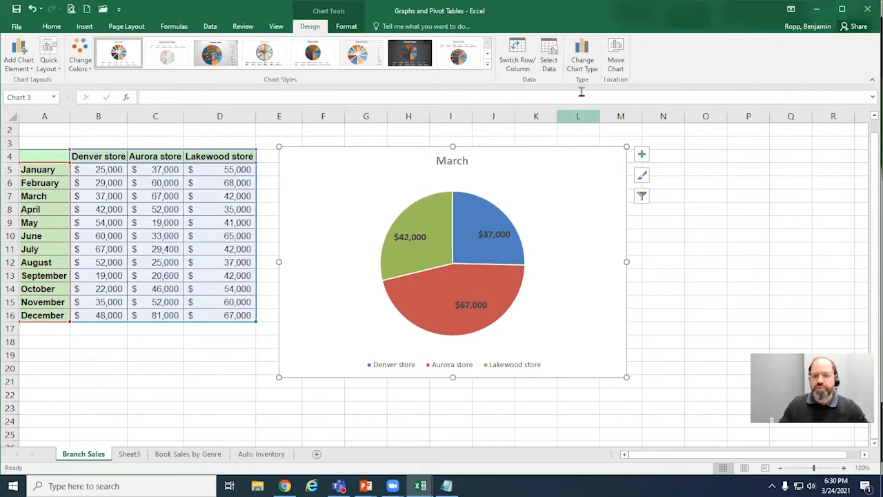
click(584, 60)
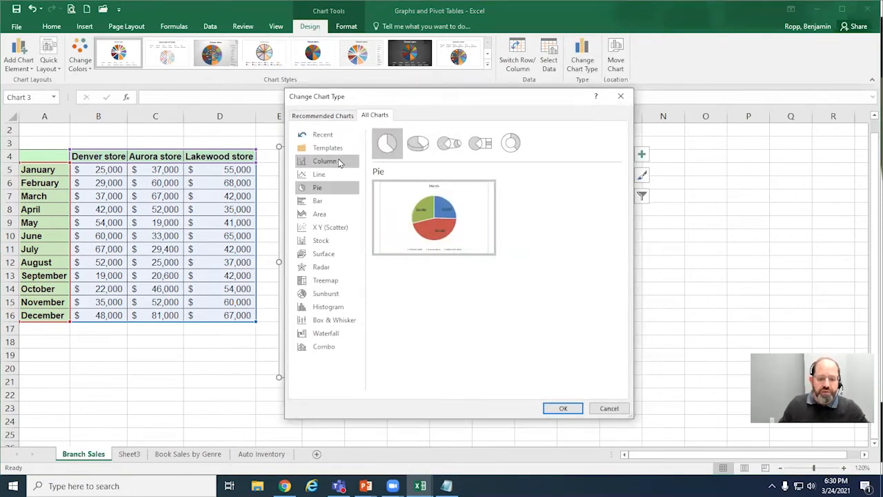
click(339, 163)
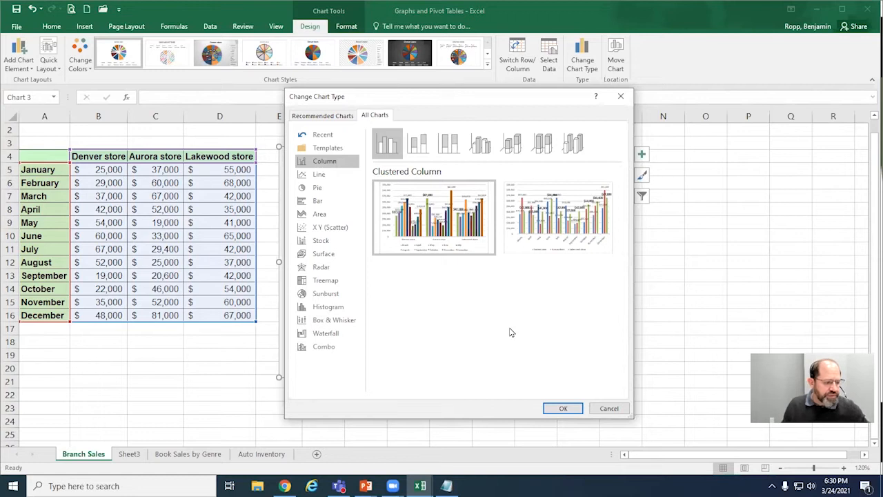
click(564, 409)
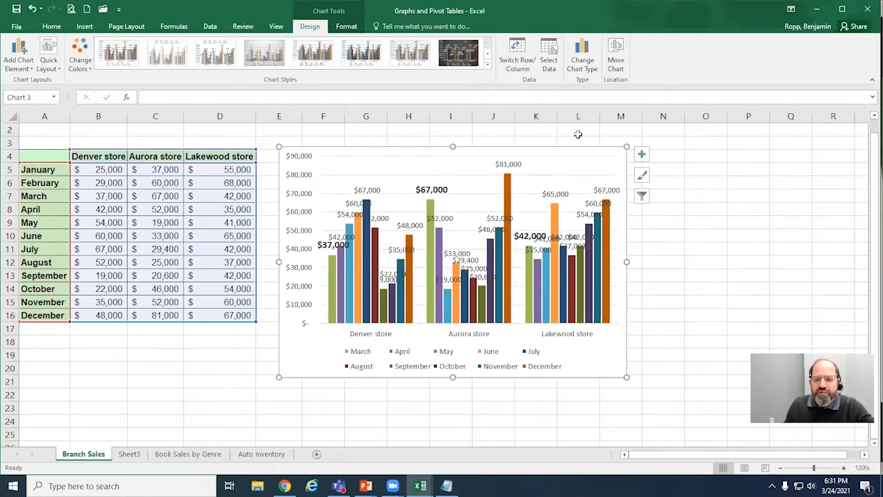
Step: Switch the row and column data of the column chart and remove all its data labels
click(552, 62)
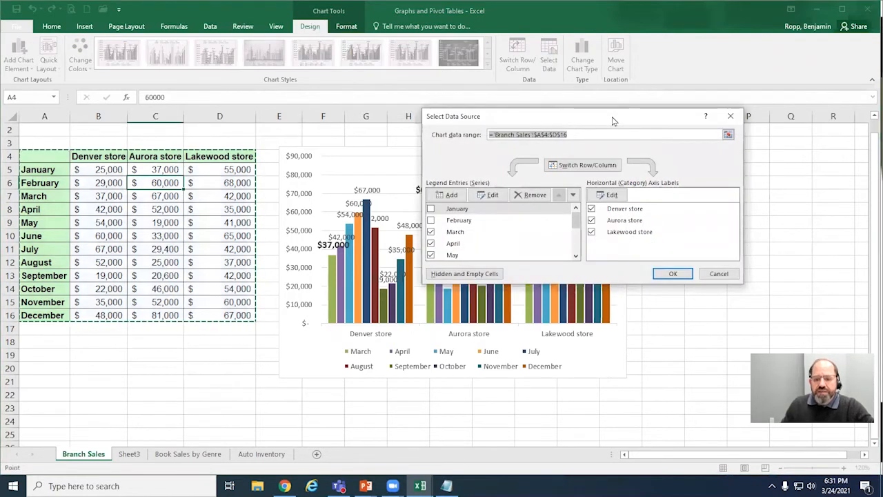
drag(612, 120, 720, 103)
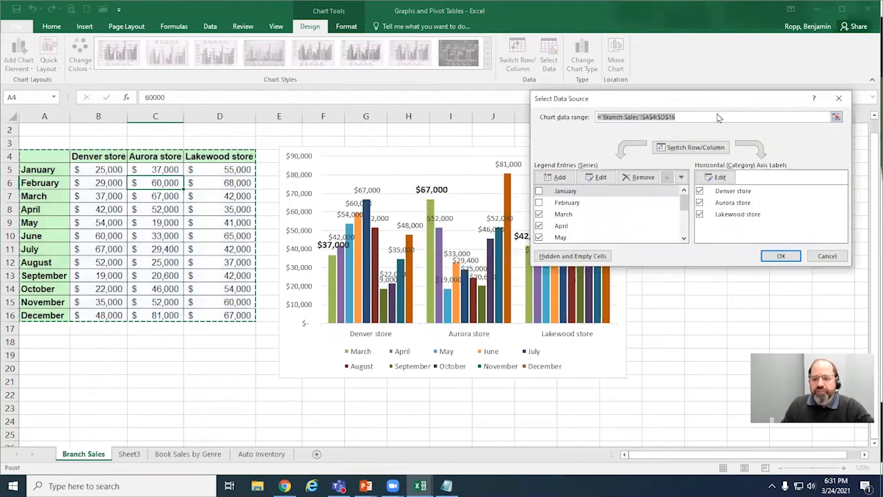
click(684, 148)
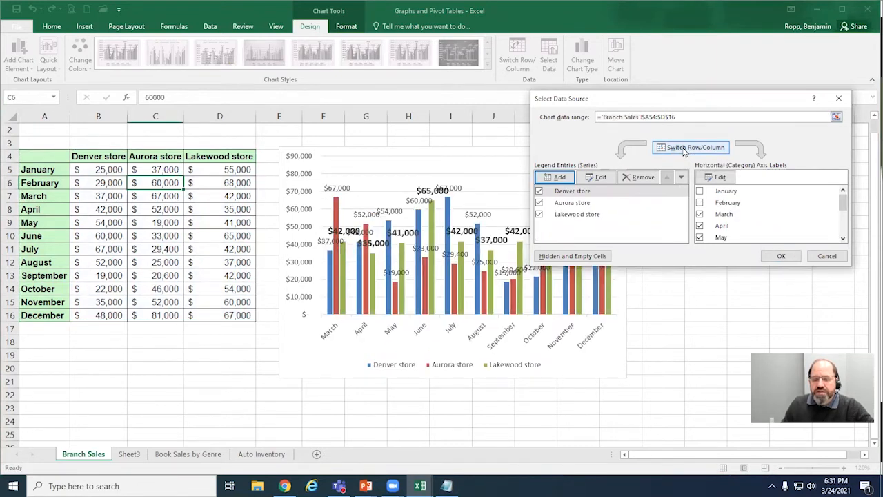
click(788, 260)
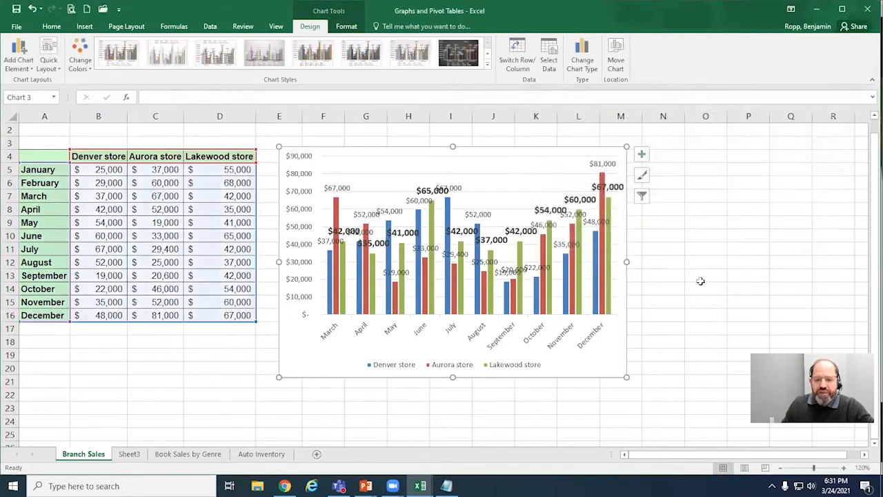
click(642, 155)
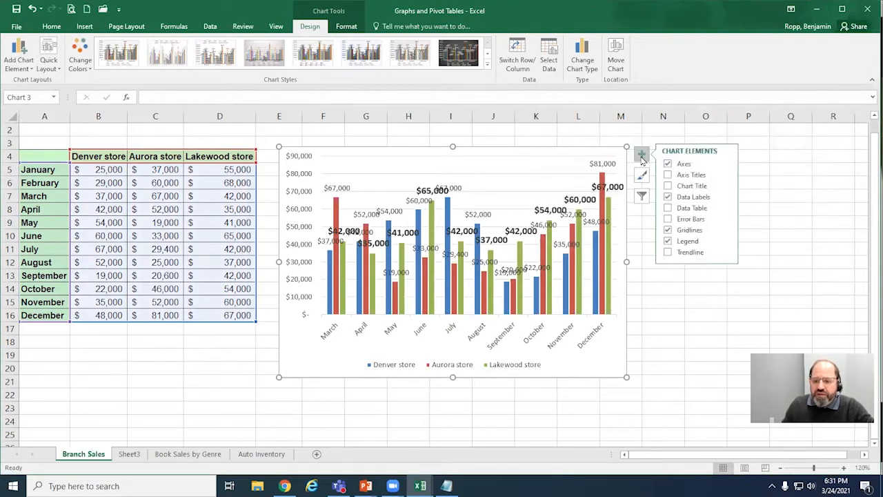
click(668, 197)
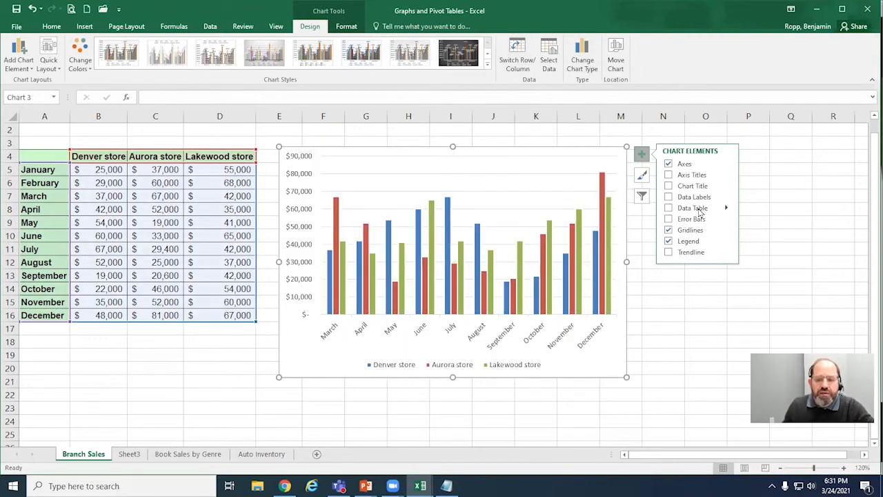
Step: Try a trendline based on the Denver store series on the column chart, look into its further options, and remove it again
click(694, 253)
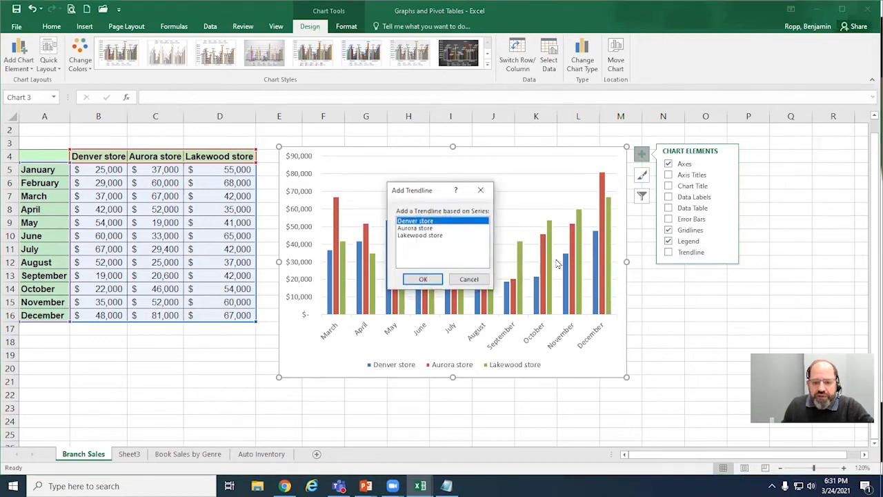
click(423, 279)
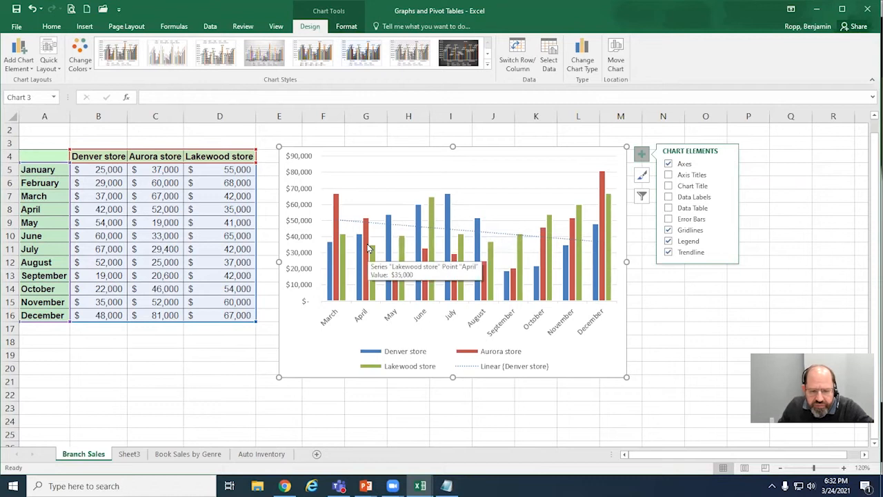
click(726, 253)
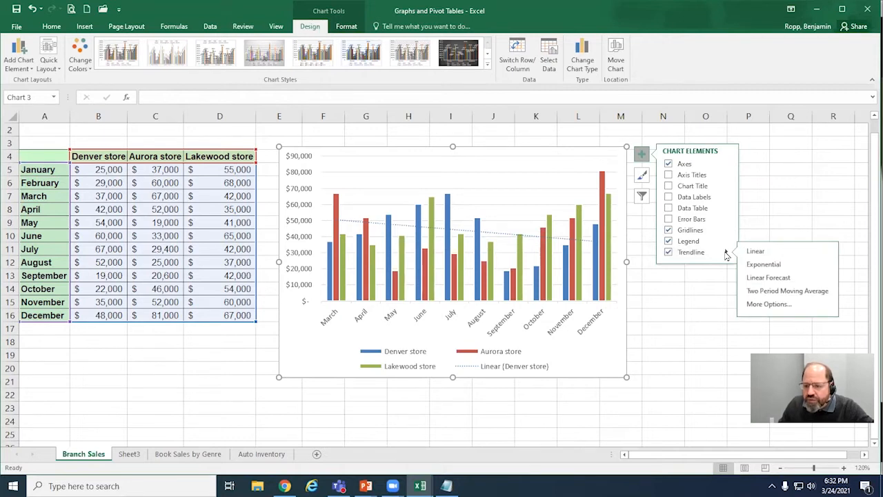
click(765, 304)
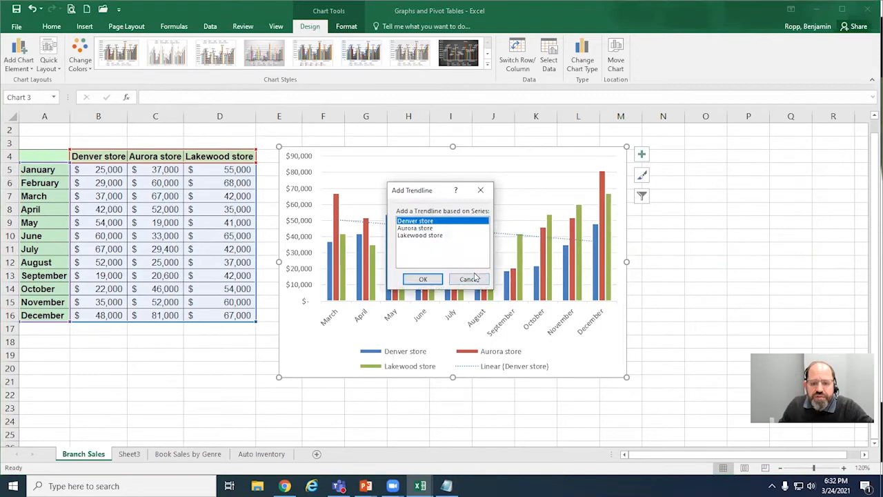
click(469, 279)
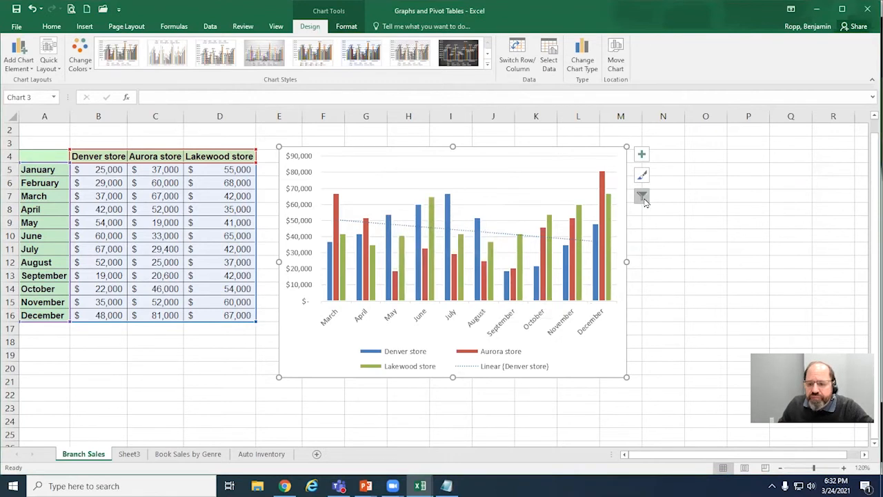
click(642, 154)
click(668, 253)
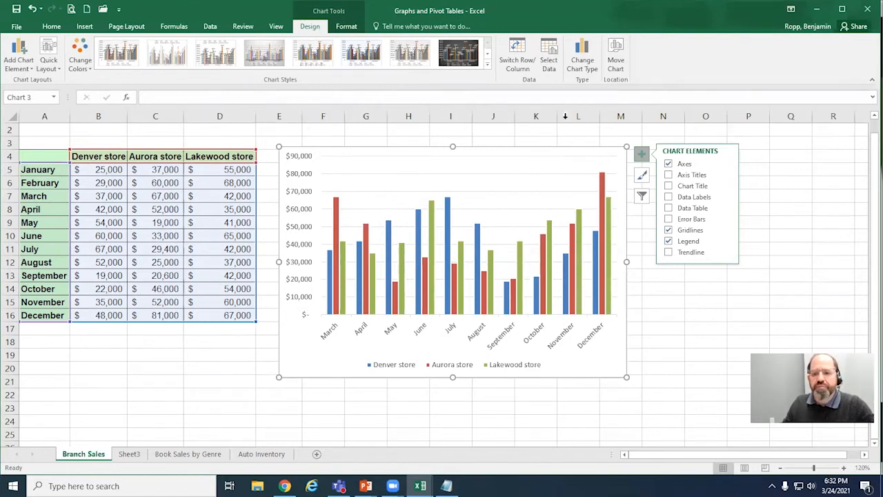
Step: Change the column chart to a Clustered Column - Line combo, with Denver and Aurora stores as columns and Lakewood store as a line
click(581, 61)
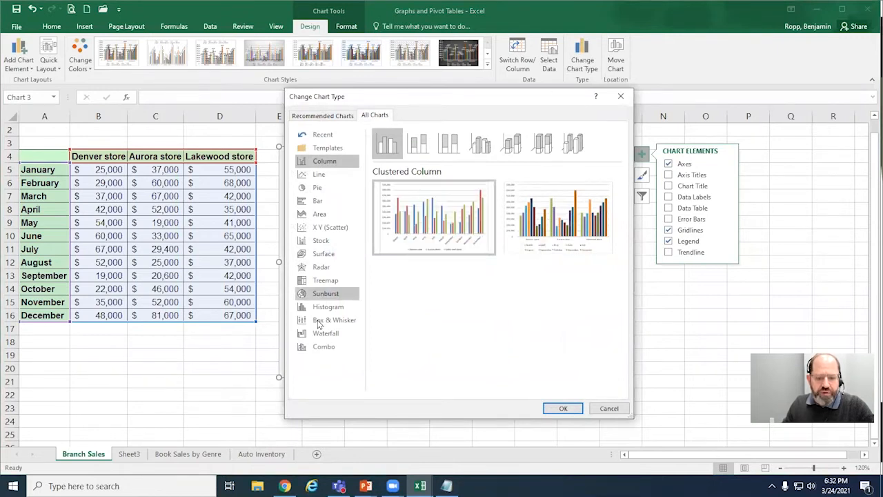
click(319, 347)
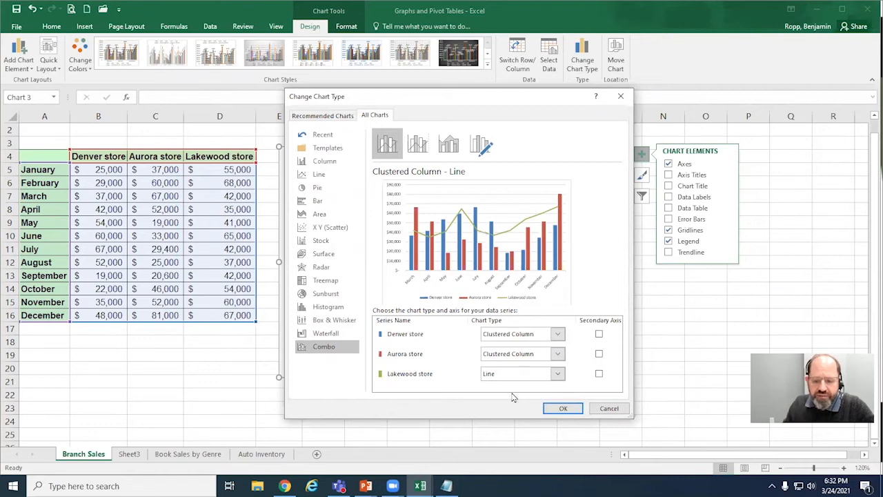
click(563, 408)
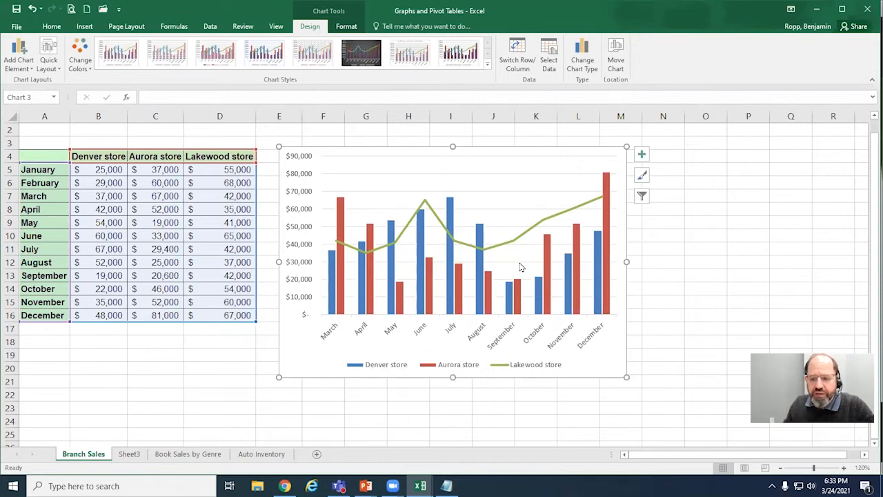
Step: Try a chart title on the combo chart, remove it again, and view the available chart styles
click(642, 156)
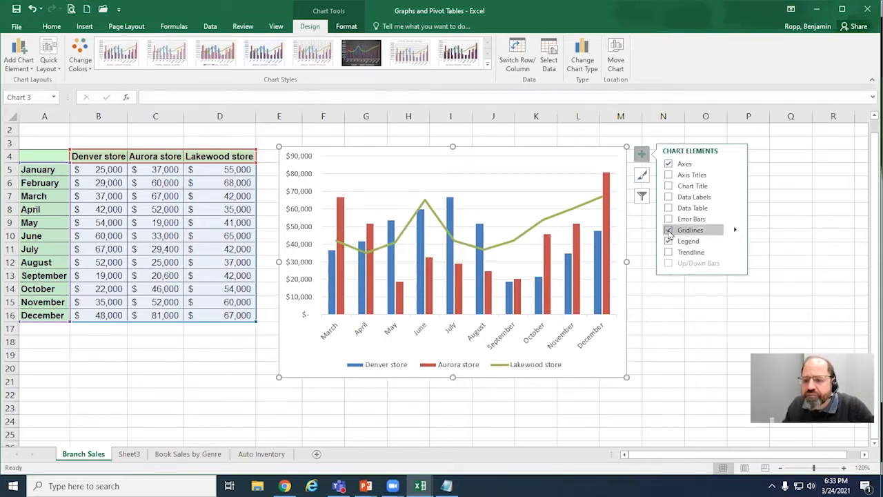
click(669, 186)
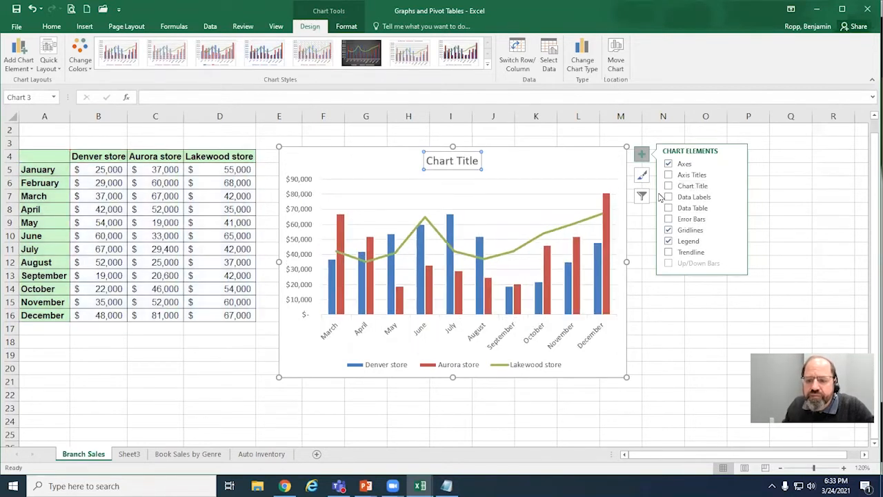
click(668, 186)
click(642, 176)
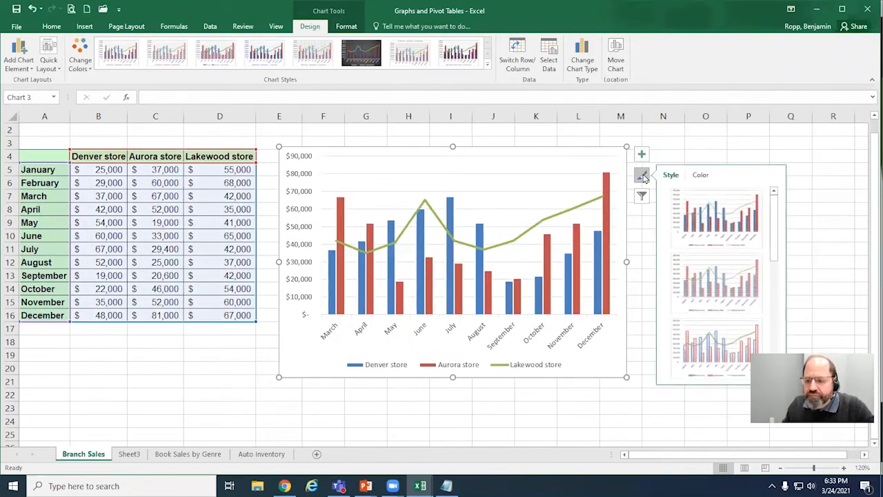
click(641, 155)
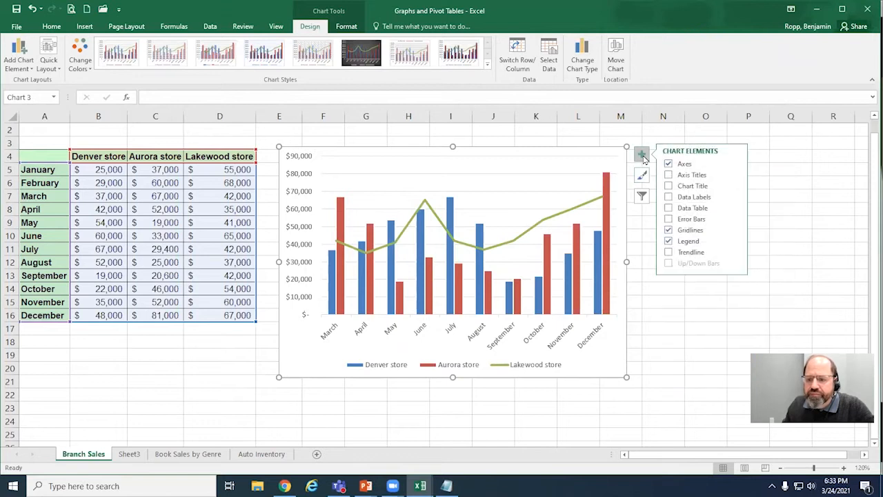
click(642, 156)
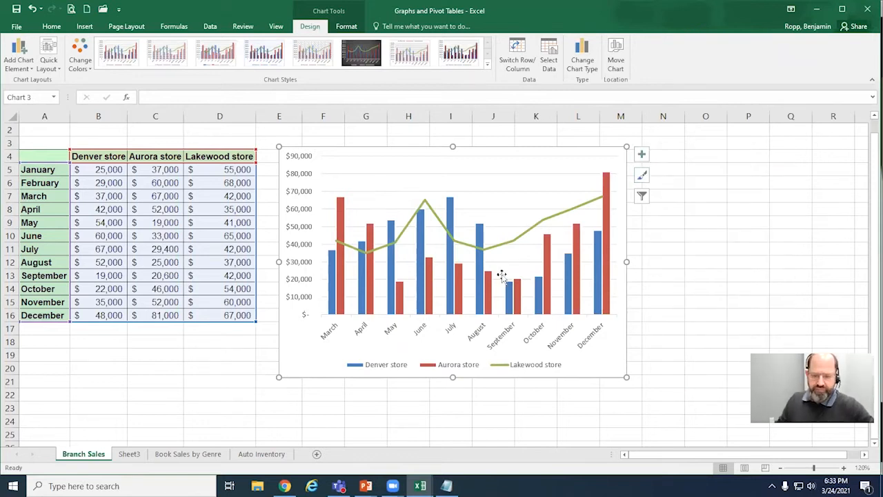
Step: Look through the chart types offered for the Denver store and Aurora store series in the combo chart's type settings
click(583, 60)
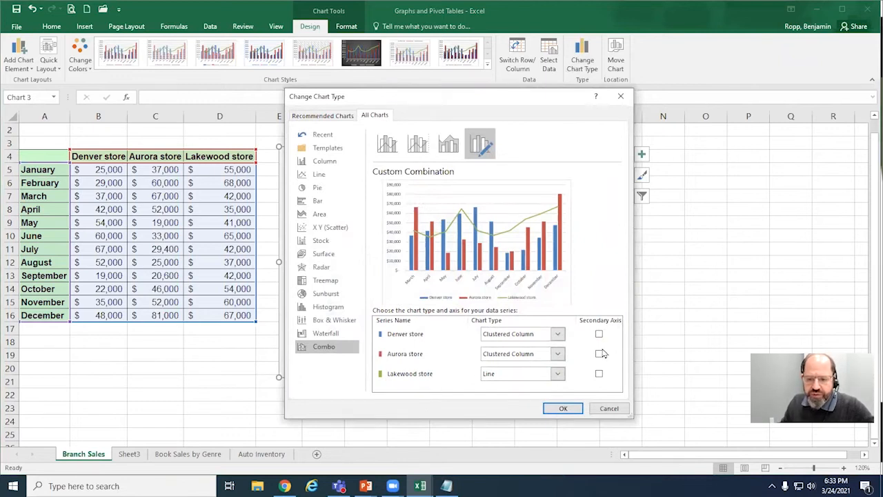
click(556, 334)
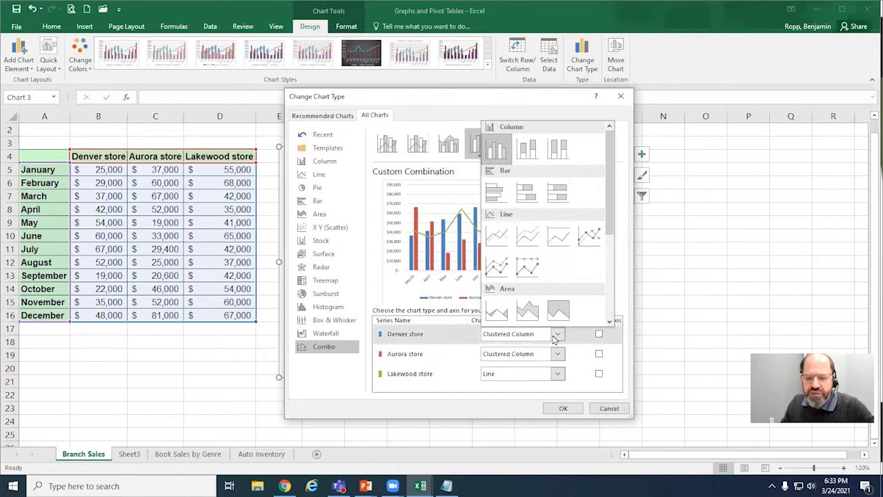
click(556, 336)
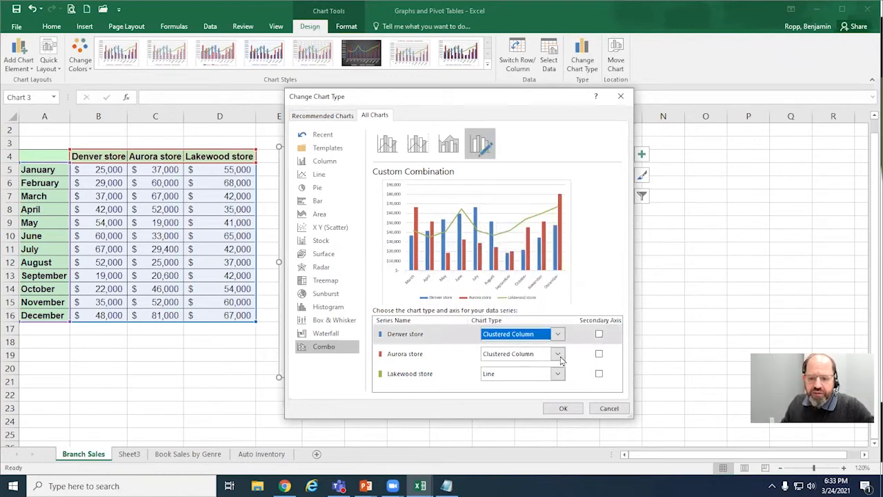
click(559, 355)
click(559, 354)
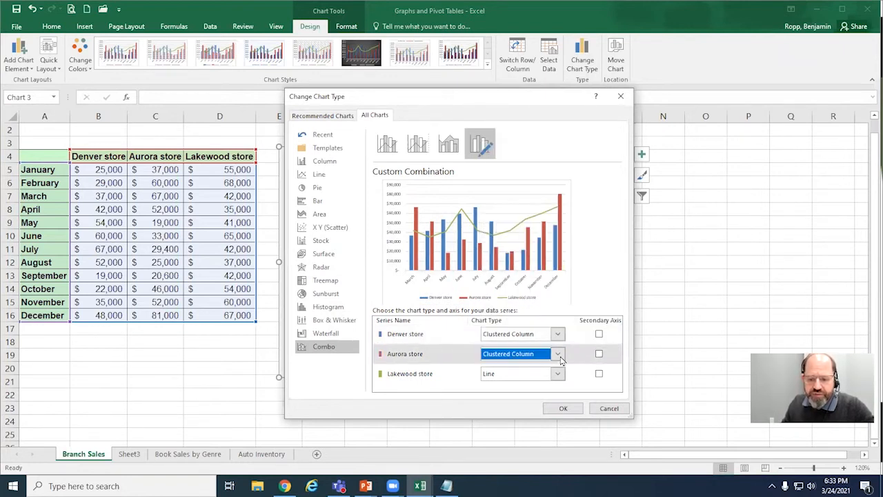
Step: Try the secondary axis options for the Denver, Aurora and Lakewood store series of the combo chart
click(599, 335)
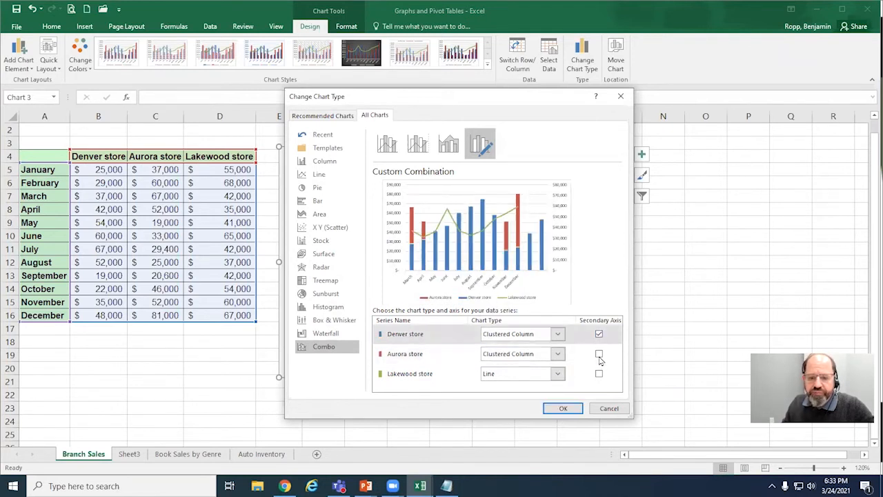
click(599, 355)
click(599, 375)
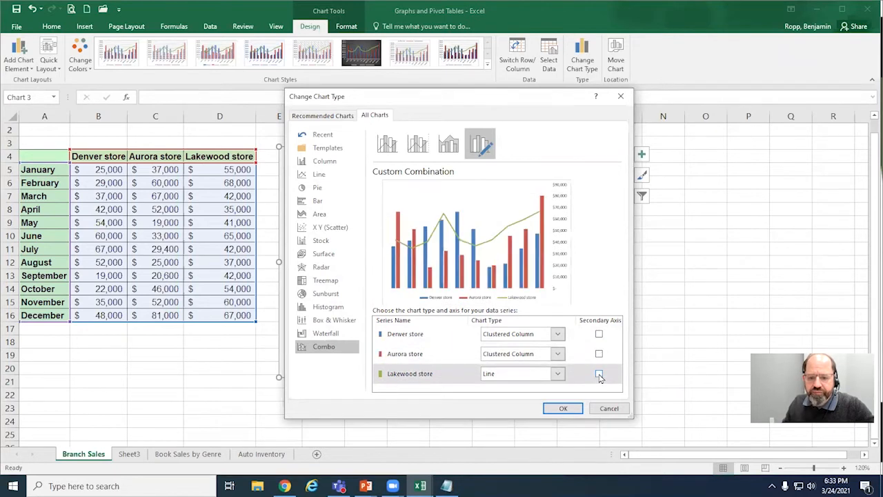
Step: Set the combo chart's Lakewood store series to Stacked Line and the Denver store series to Stacked Line with Markers
click(558, 374)
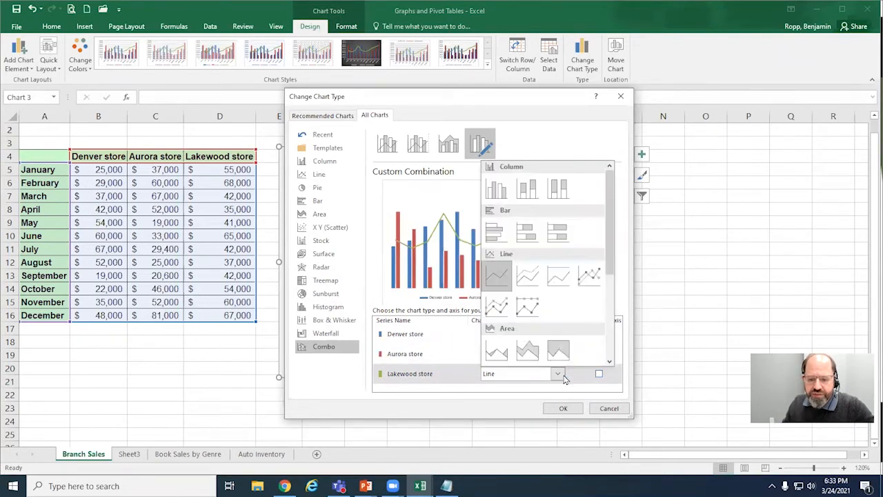
click(563, 379)
click(560, 334)
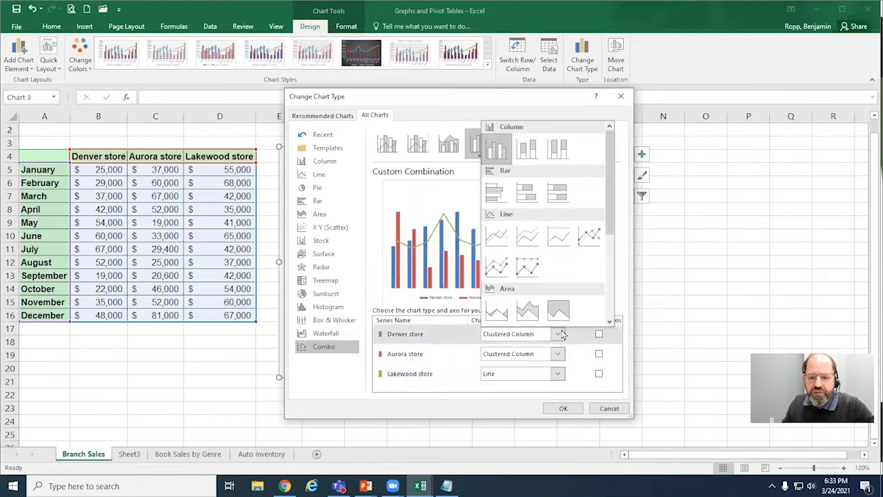
click(495, 269)
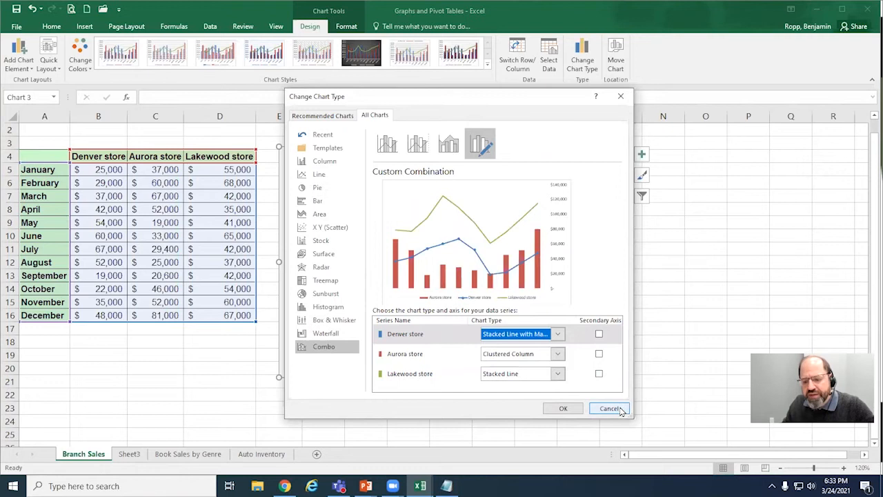
click(563, 409)
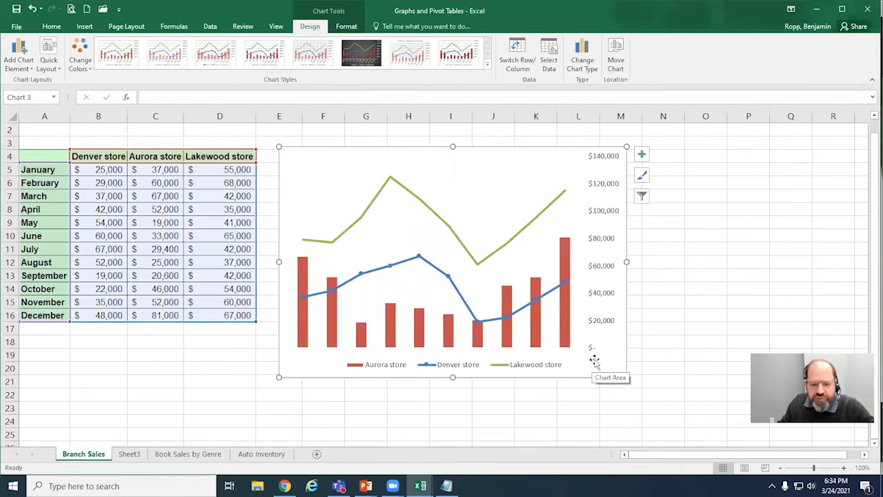
Step: Change the combo chart to a Clustered Column chart
click(582, 59)
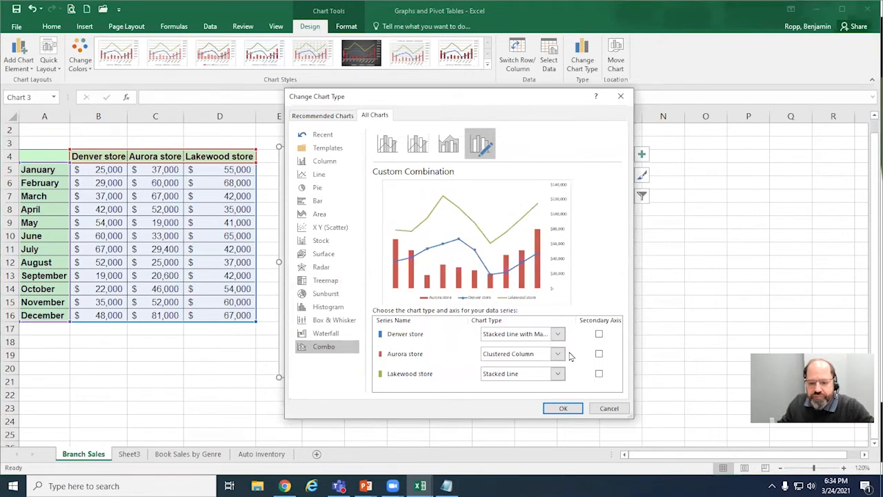
click(325, 167)
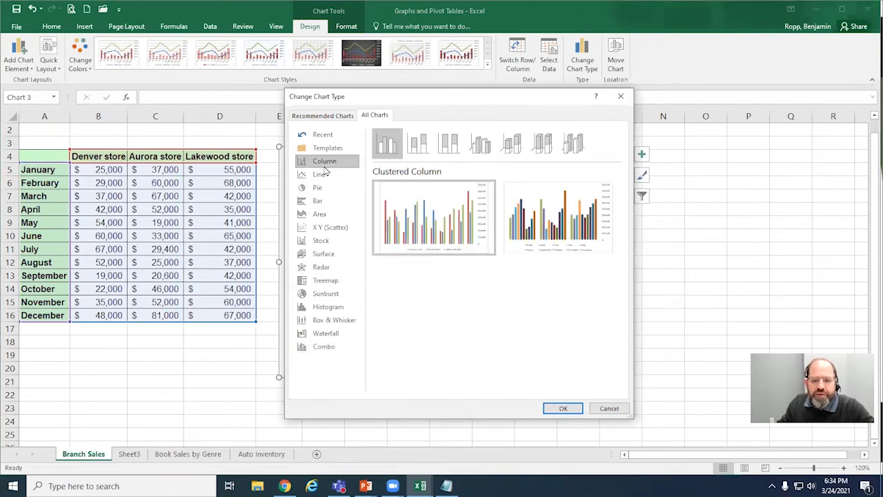
click(562, 409)
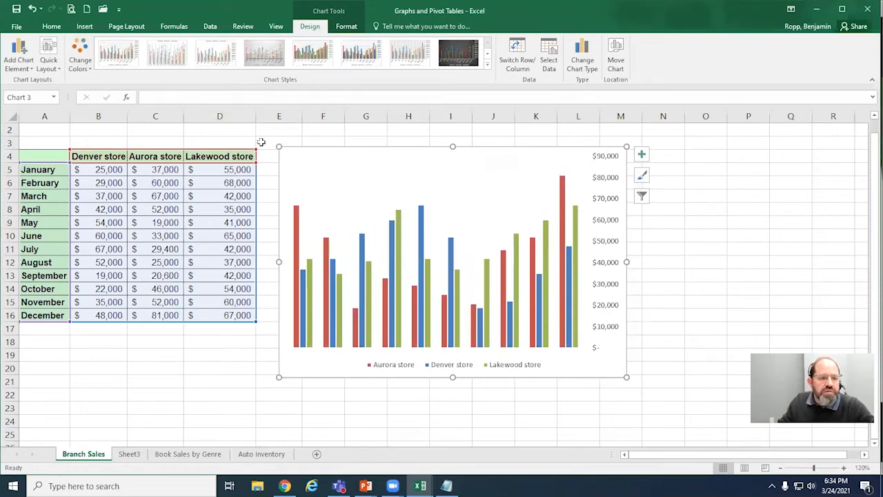
Step: Insert a 2-D line chart from the store sales table and place it over the upper part of the column chart
click(164, 235)
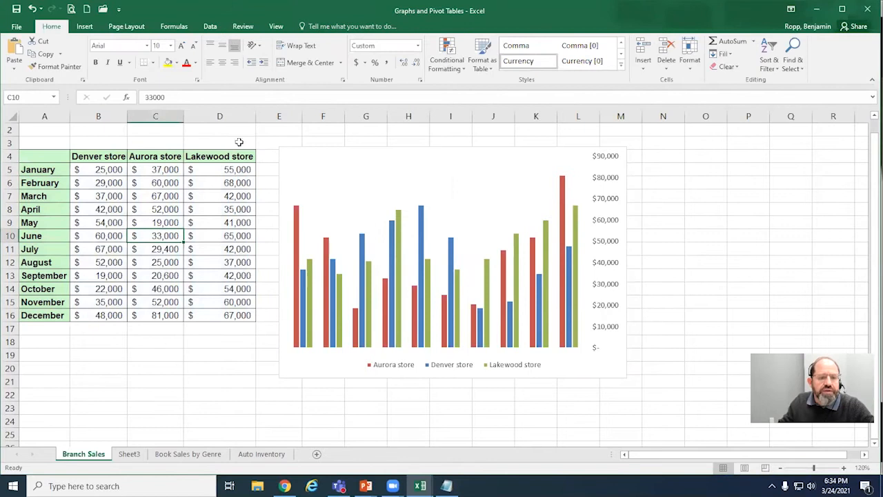
click(88, 28)
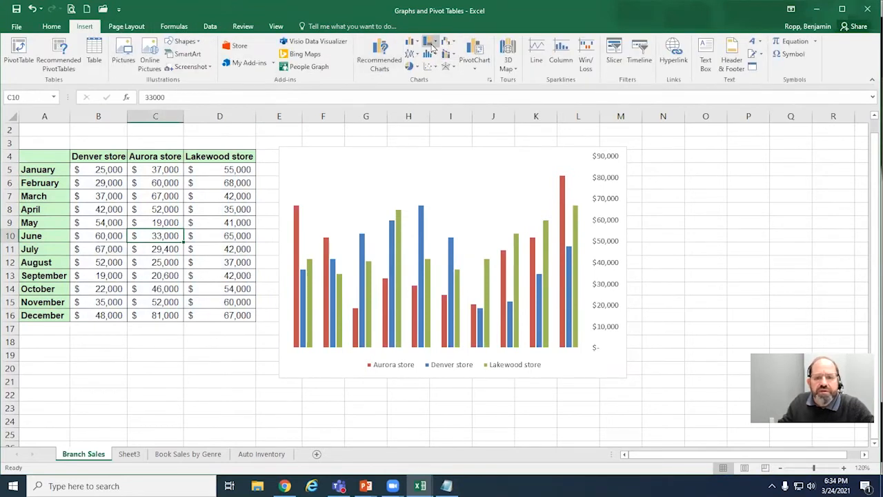
click(412, 54)
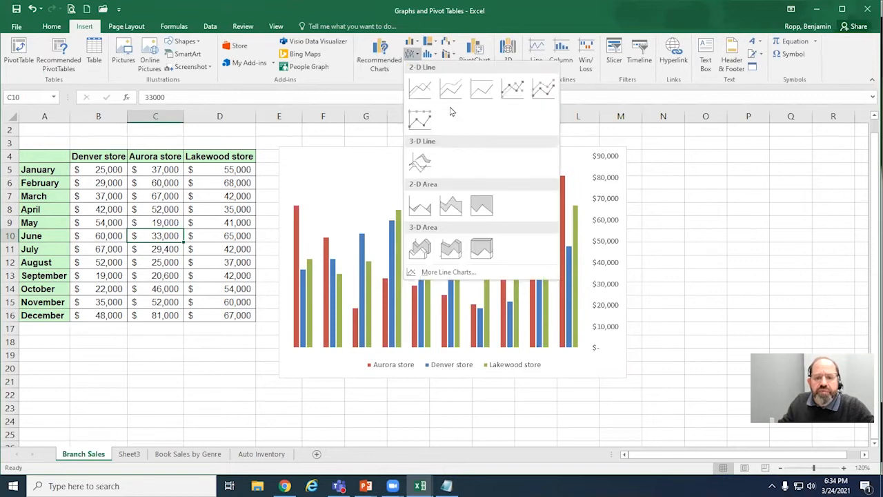
click(419, 87)
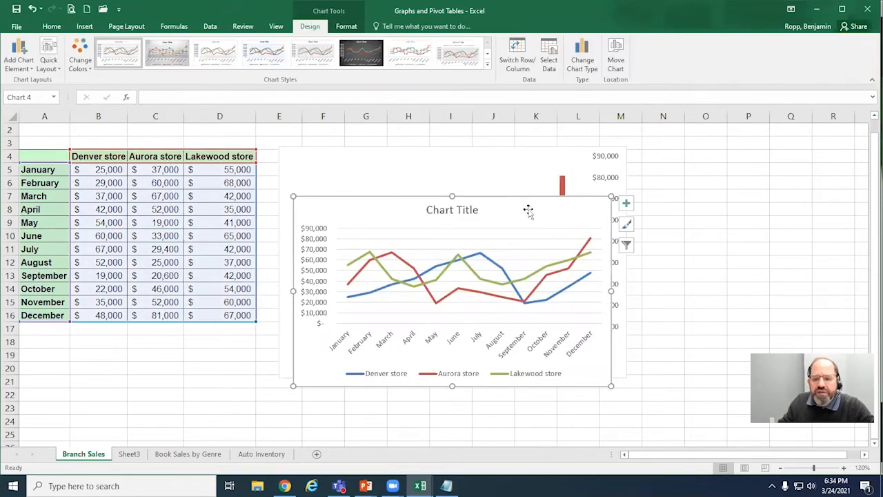
mouse_move(529, 207)
mouse_down()
mouse_move(509, 158)
mouse_move(578, 179)
mouse_move(599, 225)
mouse_move(516, 159)
mouse_up()
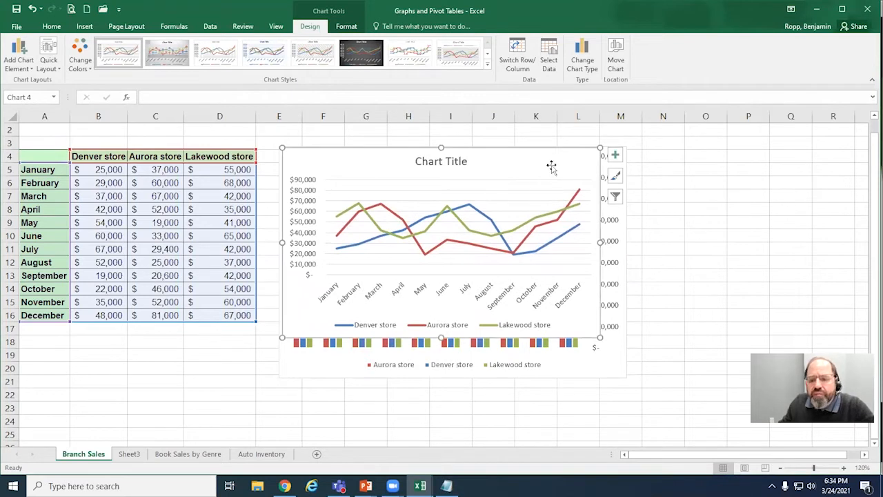
Step: Add axis titles to the line chart and show their formatting options
double_click(551, 166)
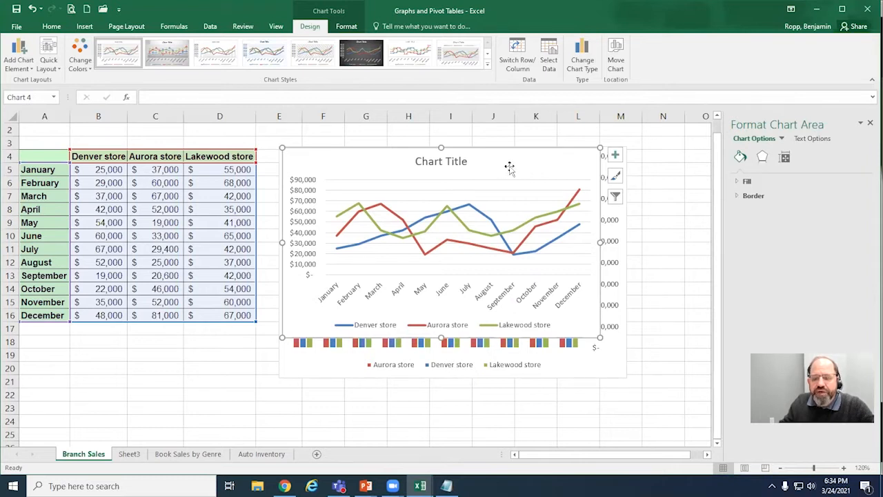
click(869, 124)
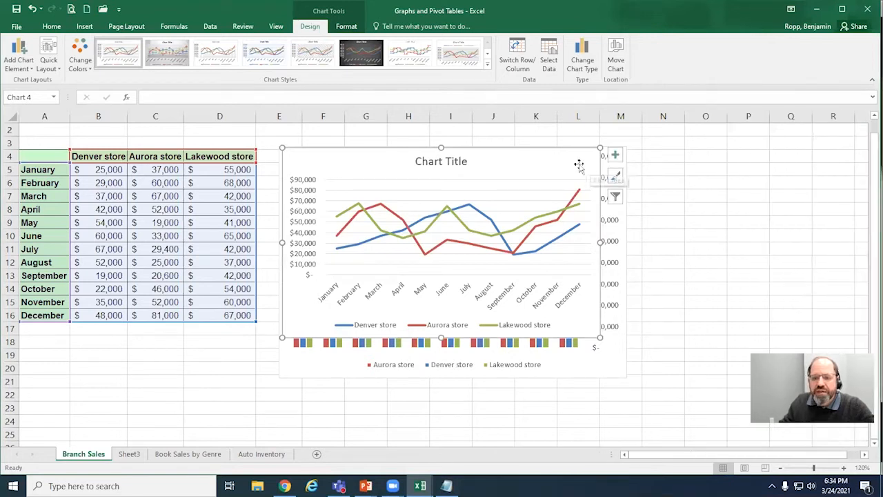
click(615, 156)
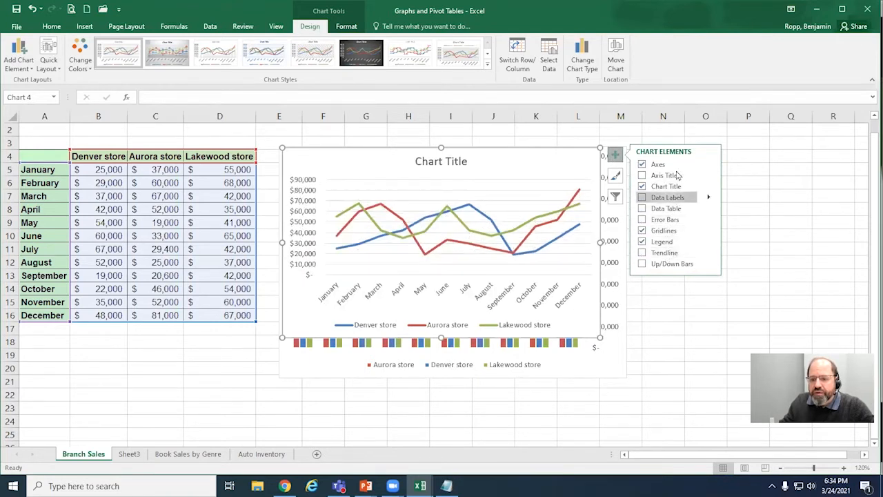
click(709, 176)
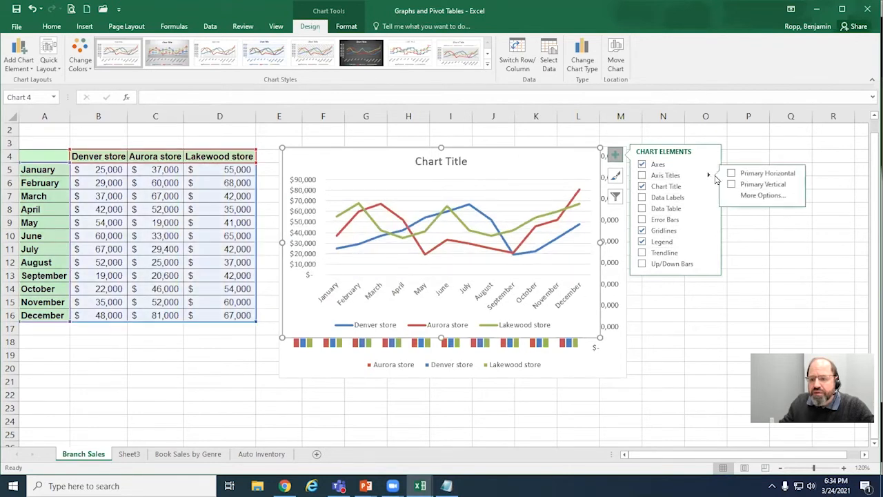
click(760, 196)
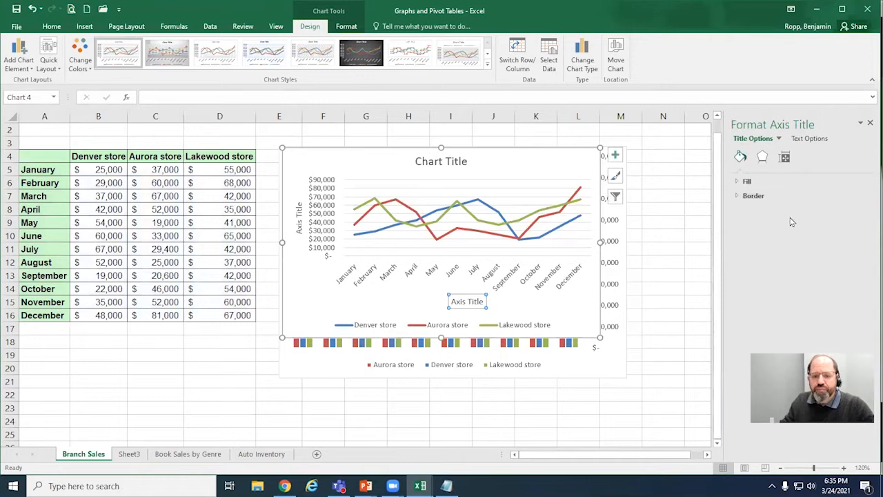
Step: Set the line chart's chart area to No fill
click(542, 169)
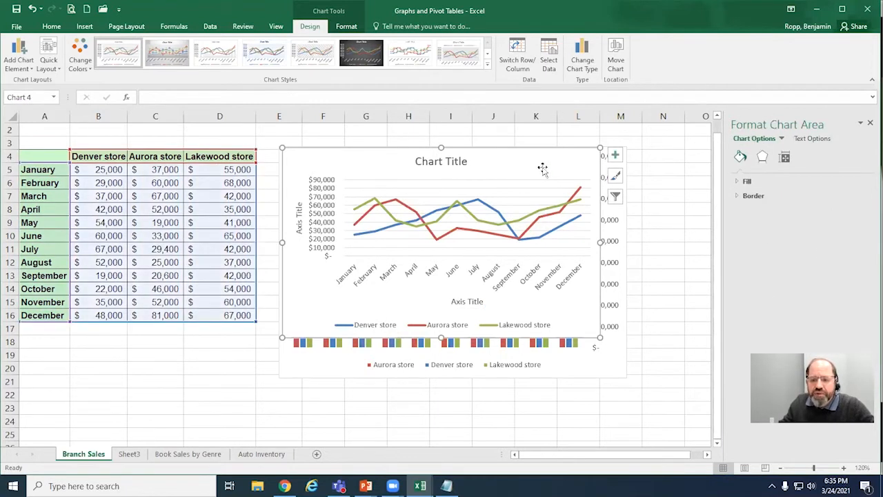
click(749, 182)
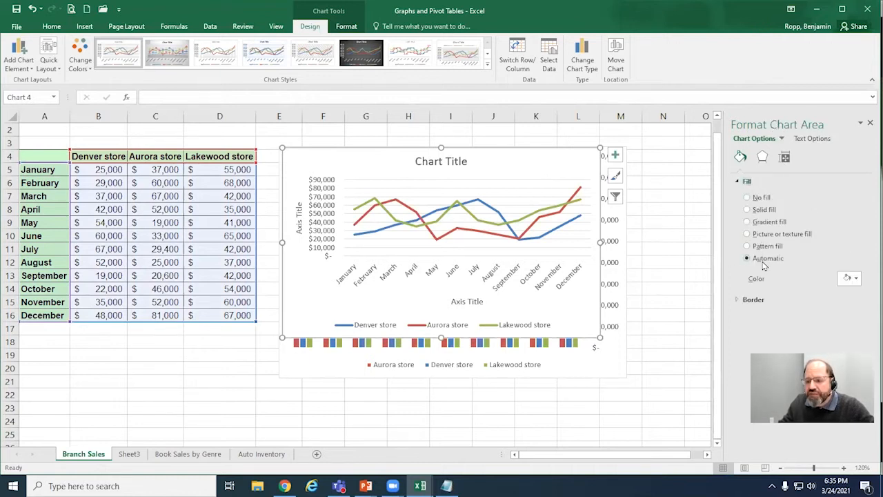
click(747, 197)
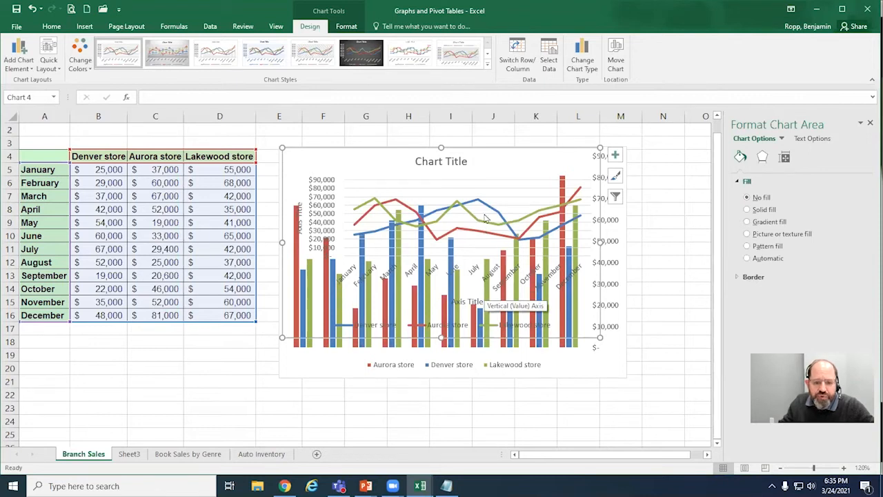
Step: Shift the plot area down inside the line chart and move the chart over the lower part of the sales table
drag(504, 184, 243, 256)
click(456, 276)
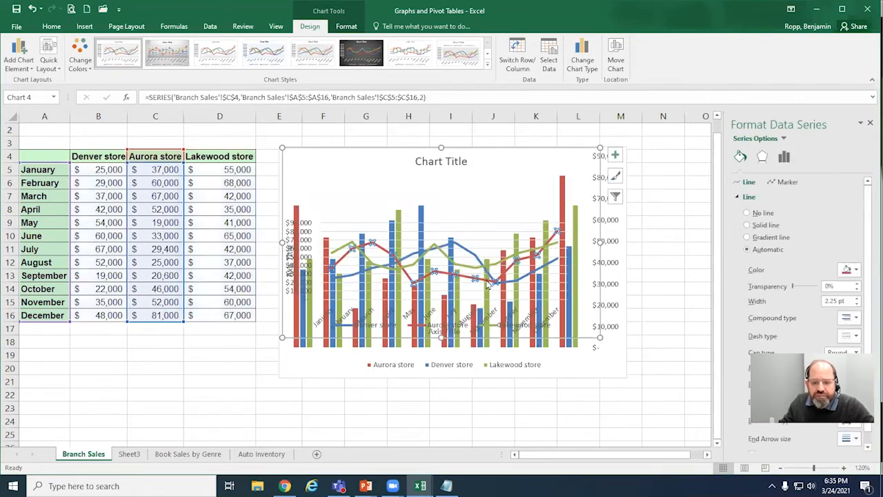
click(528, 175)
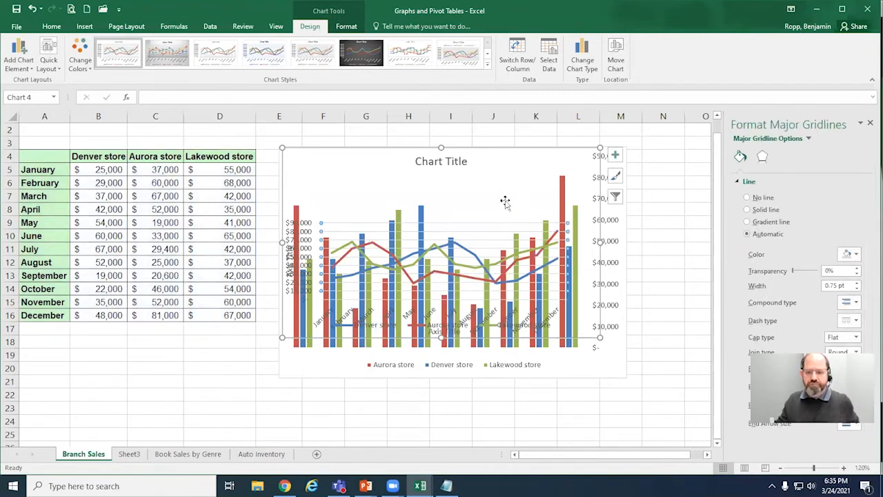
drag(529, 147, 285, 249)
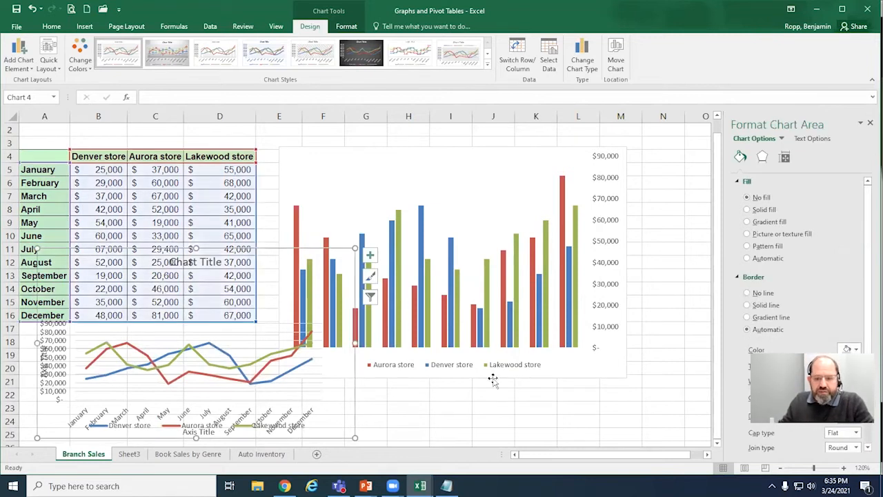
Step: Try overlaying the line chart on the column chart, and return it to the lower part of the sales table
scroll(521, 365, down, 3)
scroll(519, 355, up, 2)
scroll(519, 355, up, 1)
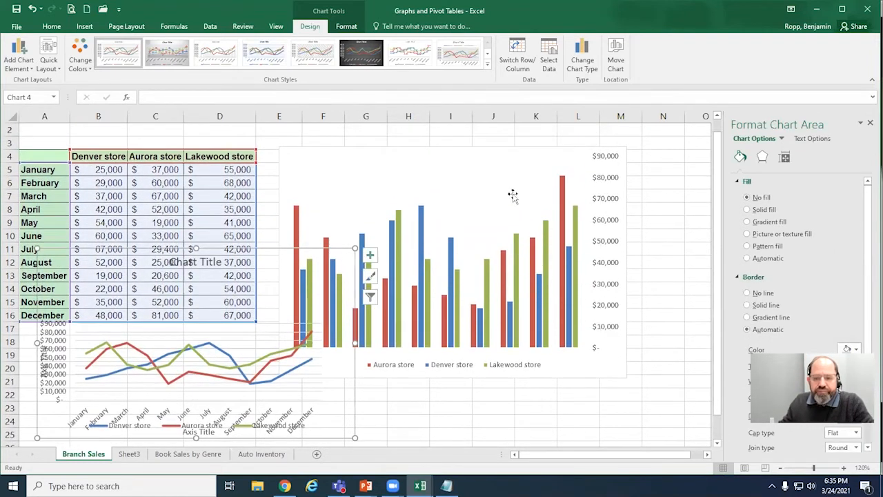
click(503, 166)
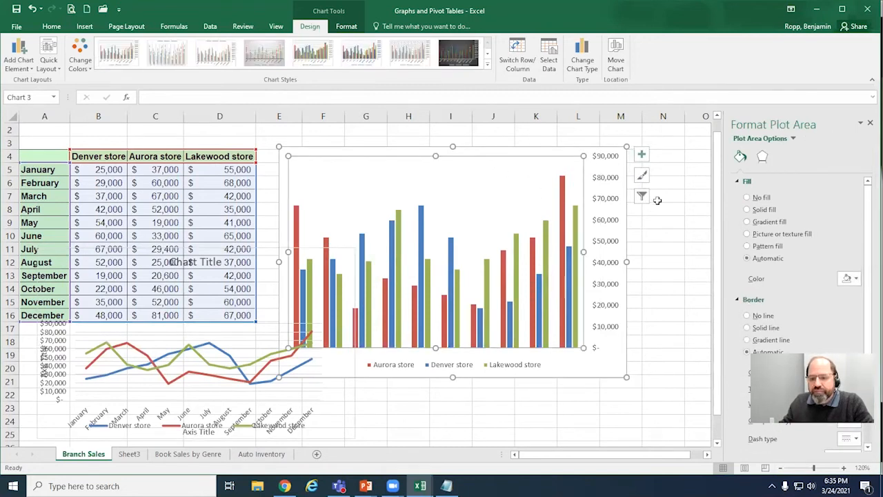
drag(274, 270, 511, 115)
drag(434, 189, 200, 328)
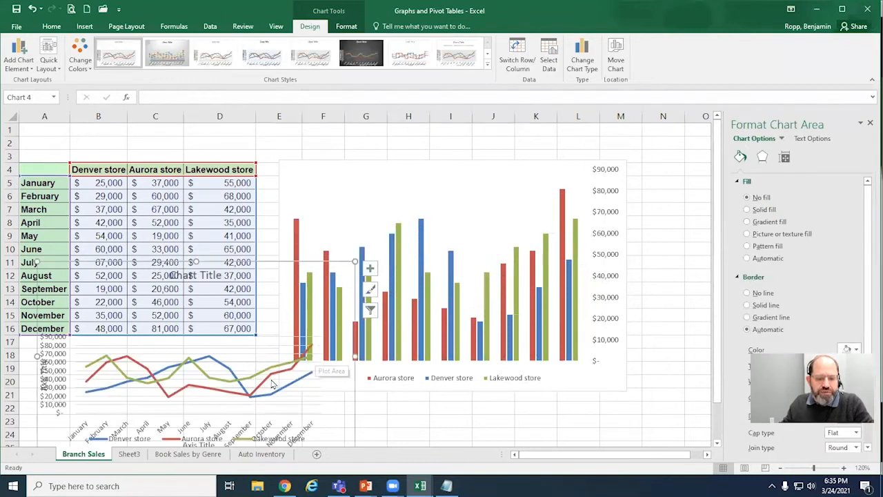
Step: Enlarge the line chart and overlay it on the column chart so that its lines span the columns
drag(196, 260, 242, 173)
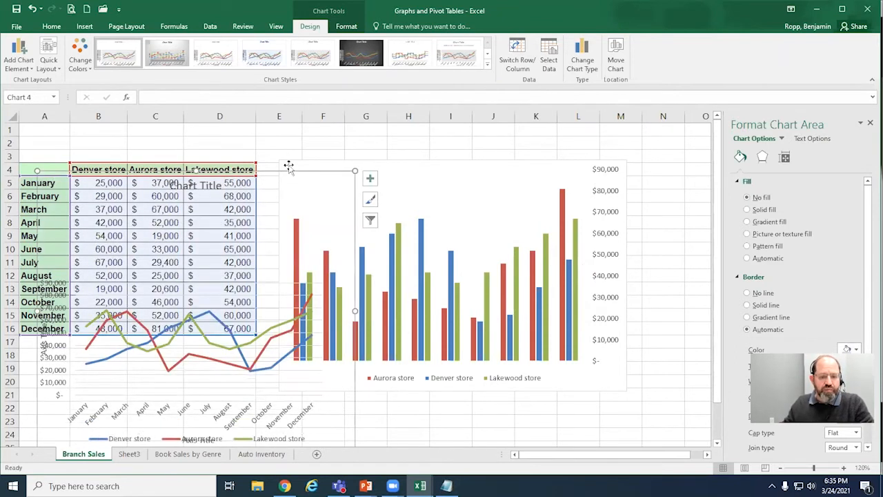
drag(375, 153, 507, 136)
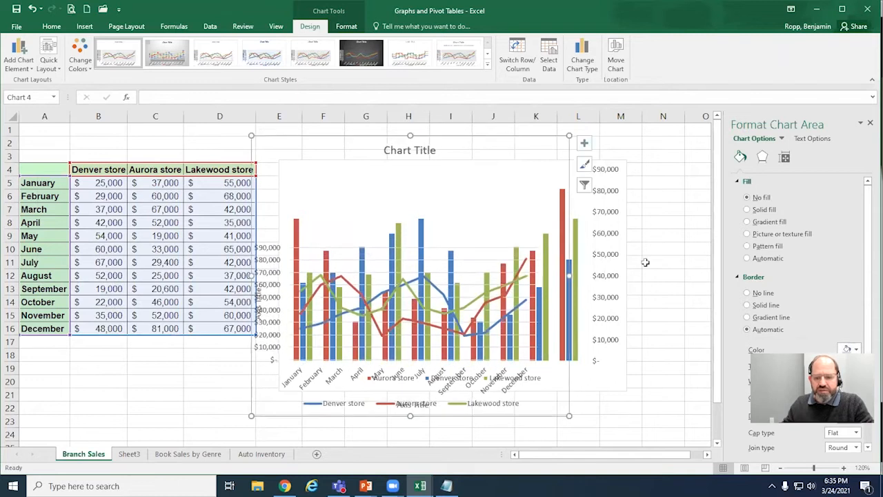
drag(568, 277, 635, 276)
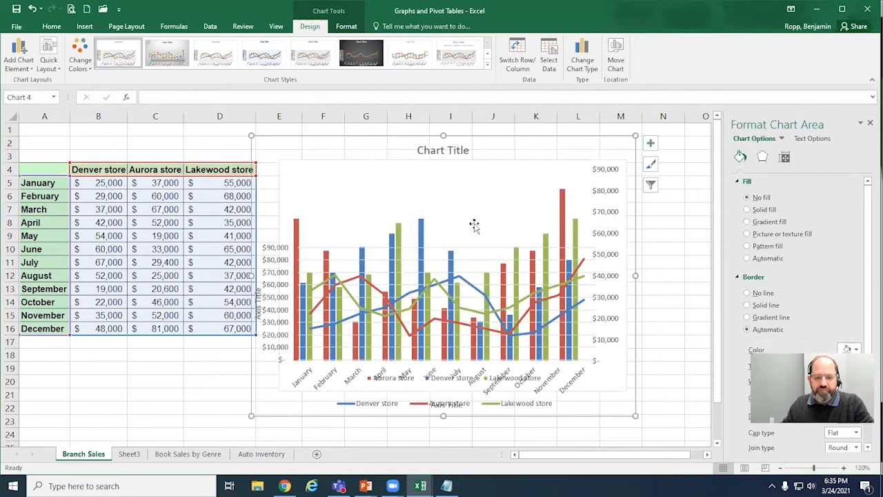
drag(251, 135, 240, 126)
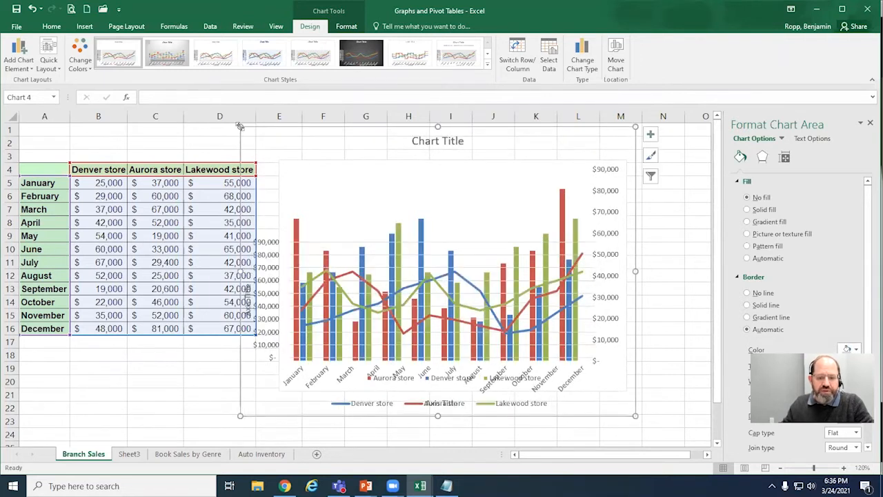
Step: Turn off the line chart's gridlines and stretch the chart taller at its upper and lower edges
click(650, 140)
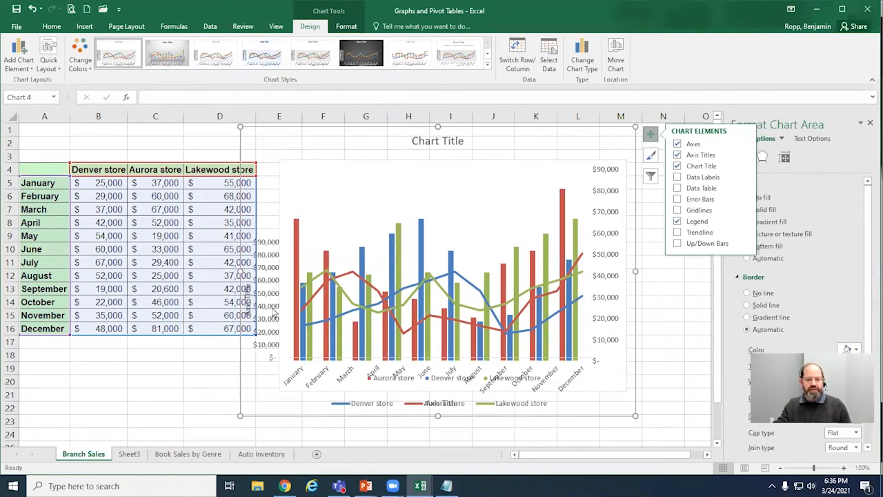
drag(437, 126, 442, 95)
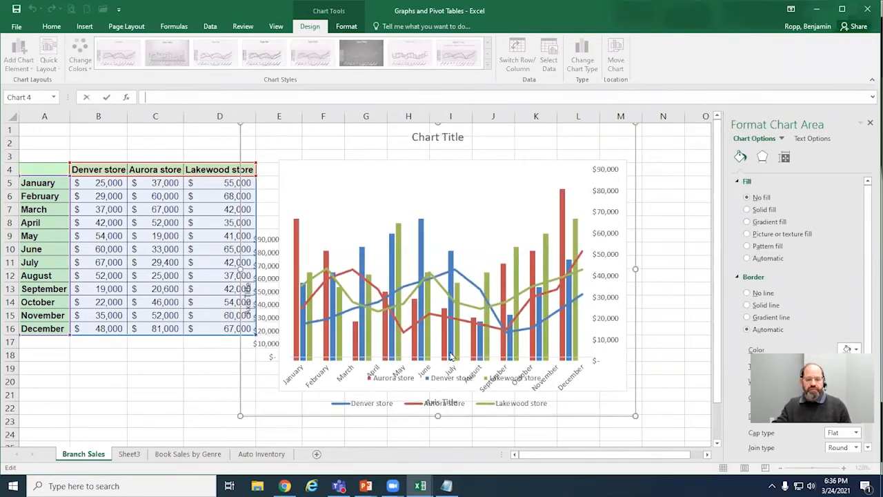
drag(439, 415, 437, 440)
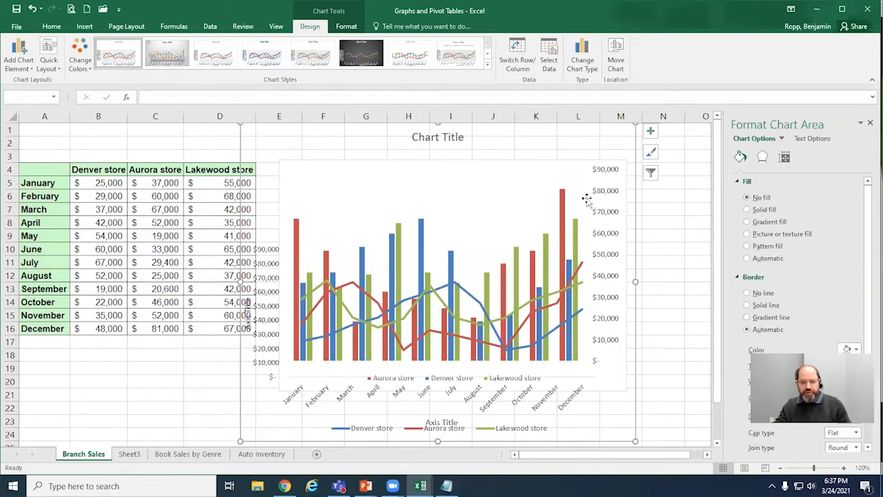
Step: Delete the overlaid line chart and select the column chart
key(Delete)
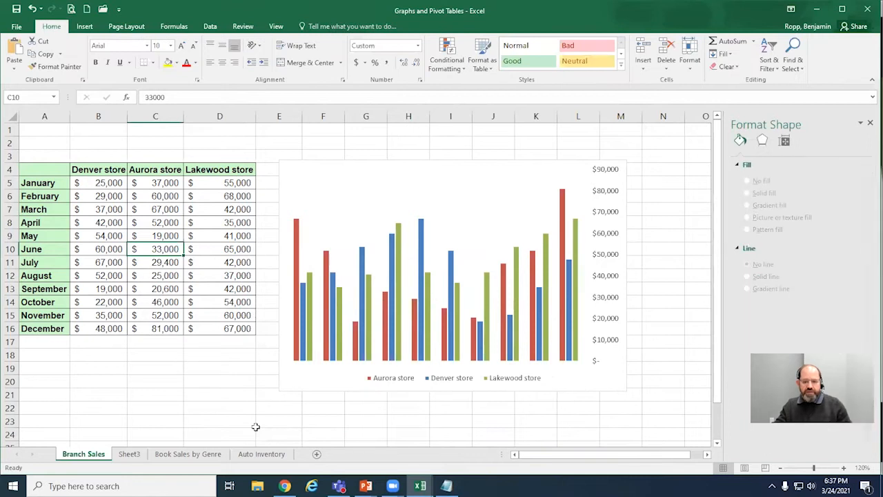
click(497, 184)
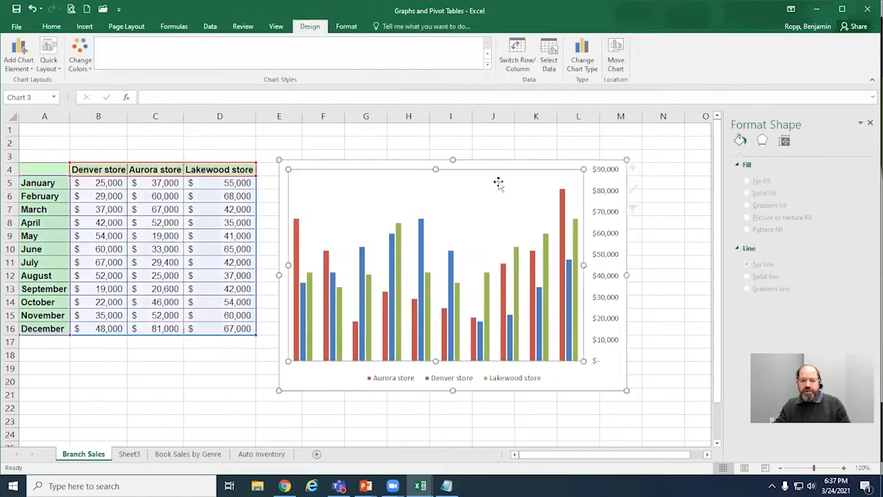
Step: Try a pattern fill on the column chart's chart area, and settle on a gradient fill
click(552, 167)
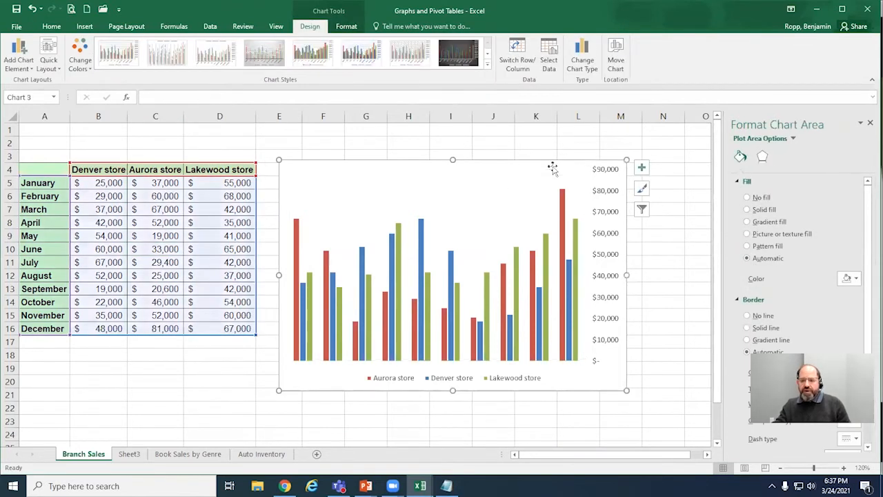
click(767, 246)
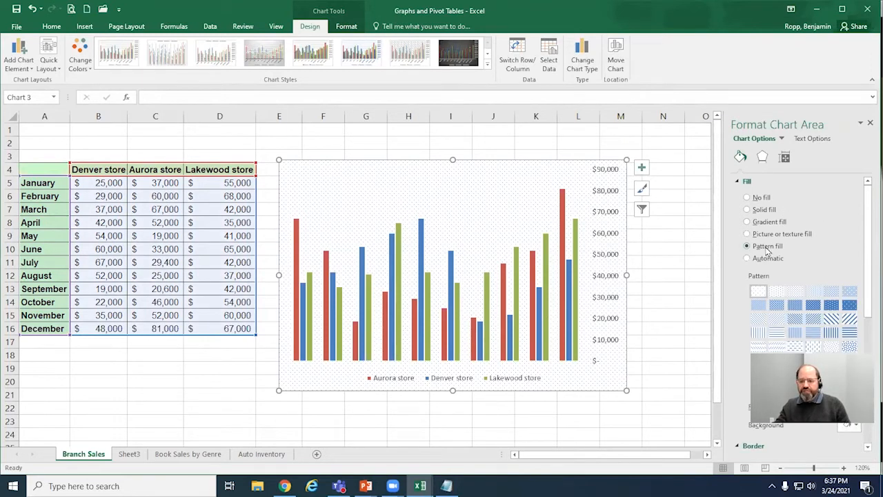
click(761, 224)
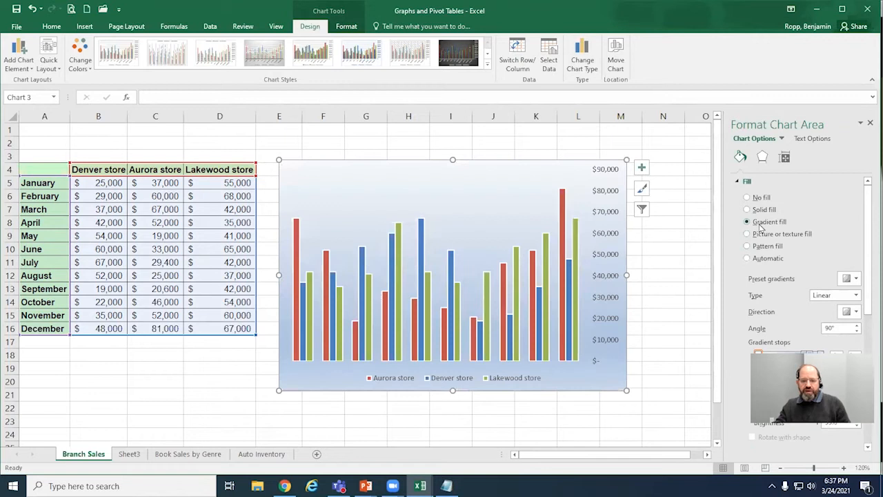
Step: Apply a gradient fill to the column chart's plot area and set the gradient type to Radial
click(508, 174)
mouse_move(510, 148)
mouse_down()
mouse_move(508, 140)
mouse_move(509, 150)
mouse_up()
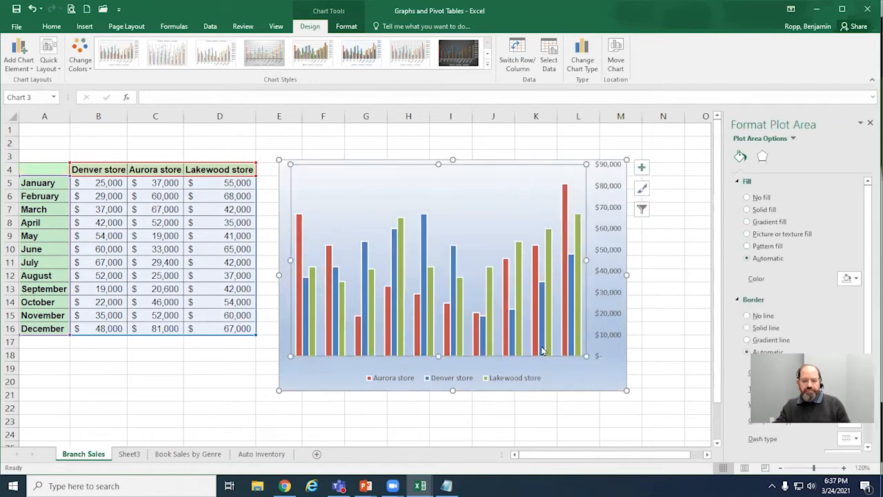
drag(543, 352, 540, 357)
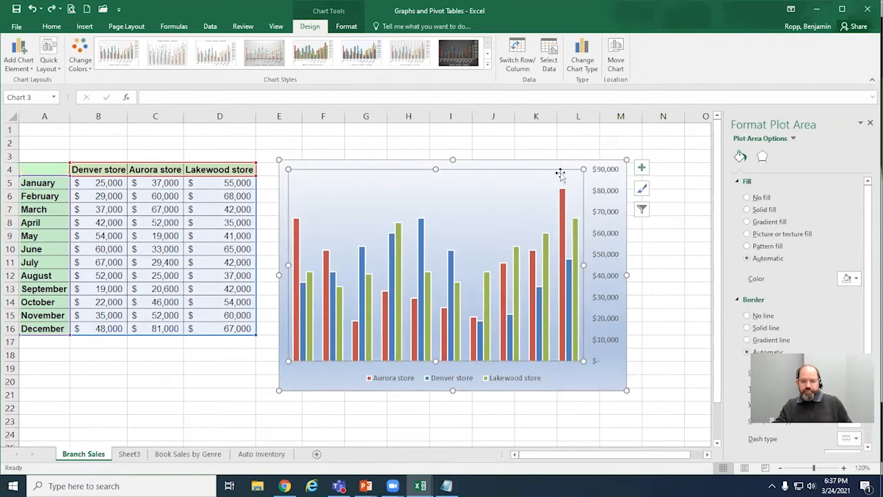
click(769, 221)
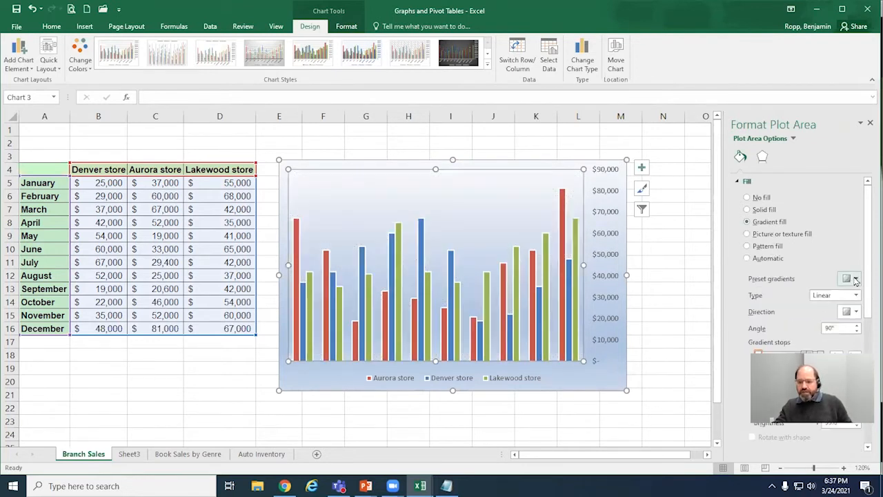
click(855, 280)
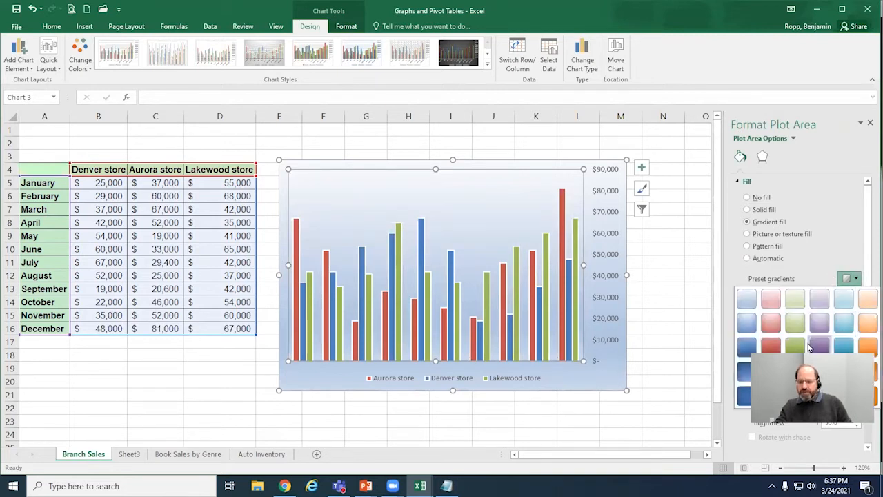
click(830, 267)
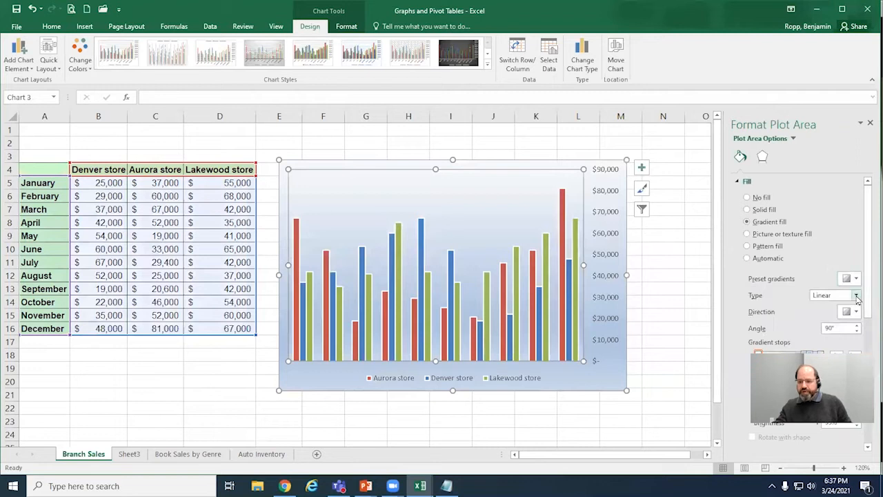
click(857, 295)
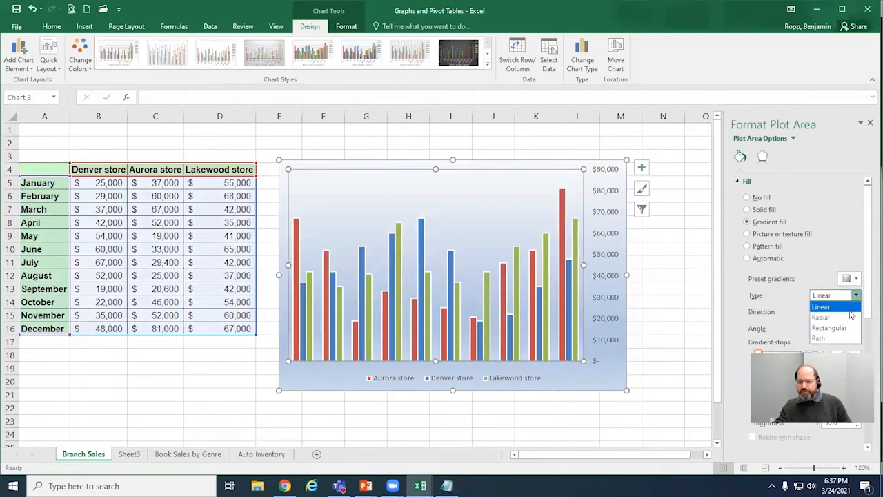
click(834, 317)
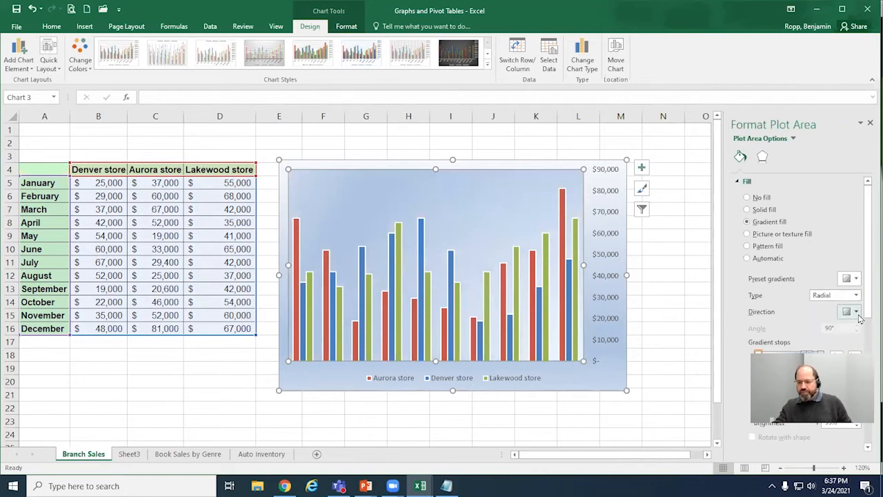
Step: Set the direction of the plot area's radial gradient so that it spreads from the center
click(857, 312)
click(857, 312)
click(857, 312)
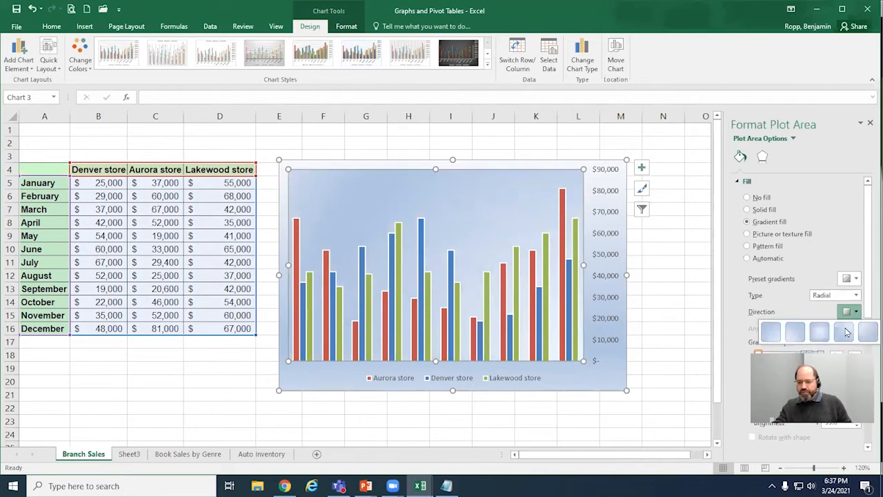
click(821, 333)
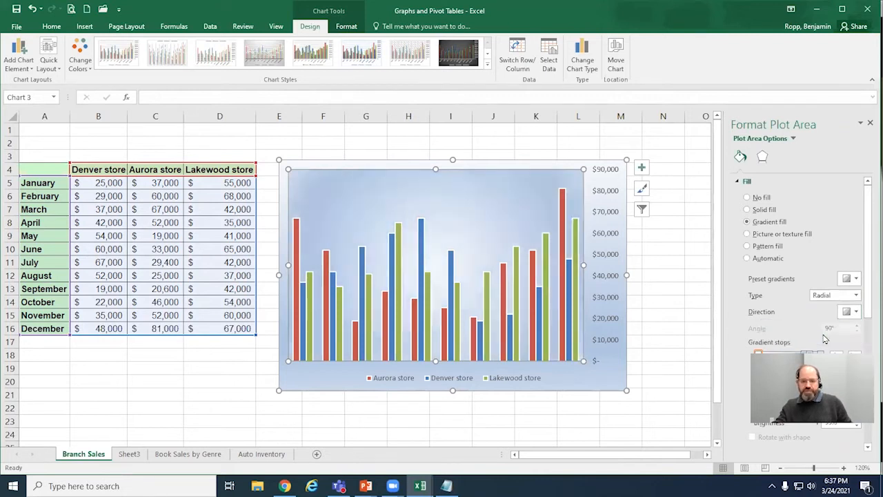
click(857, 312)
click(857, 312)
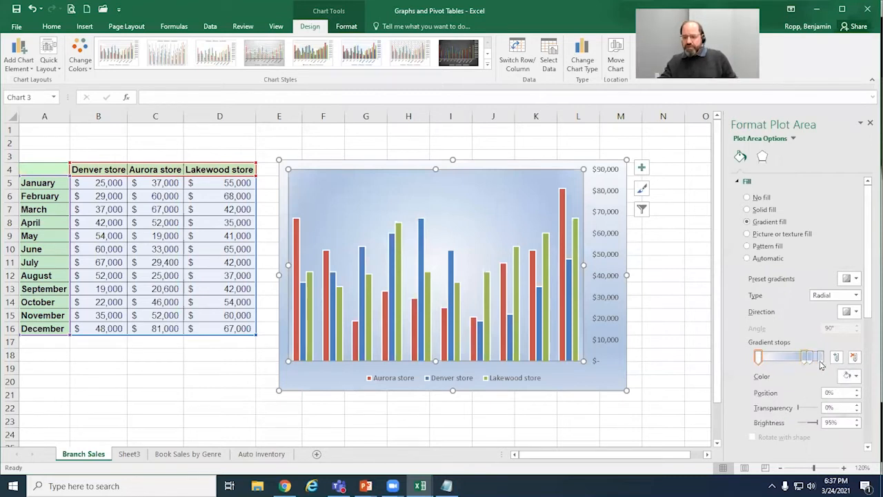
Step: Set the transparency of the plot area's first gradient stop to 7%, and deselect the chart
click(856, 377)
click(855, 378)
click(562, 142)
click(674, 199)
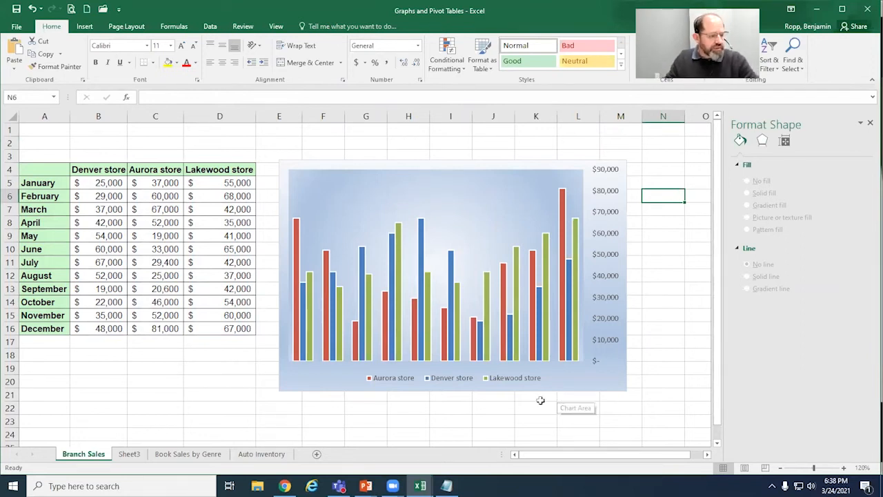
Step: Compare the fill settings of the plot area with those of the chart area, and close the formatting pane
click(492, 184)
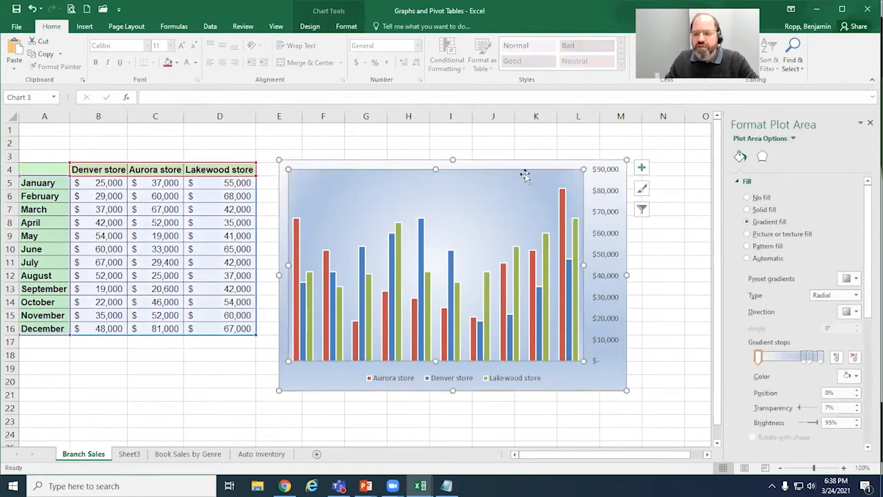
click(562, 165)
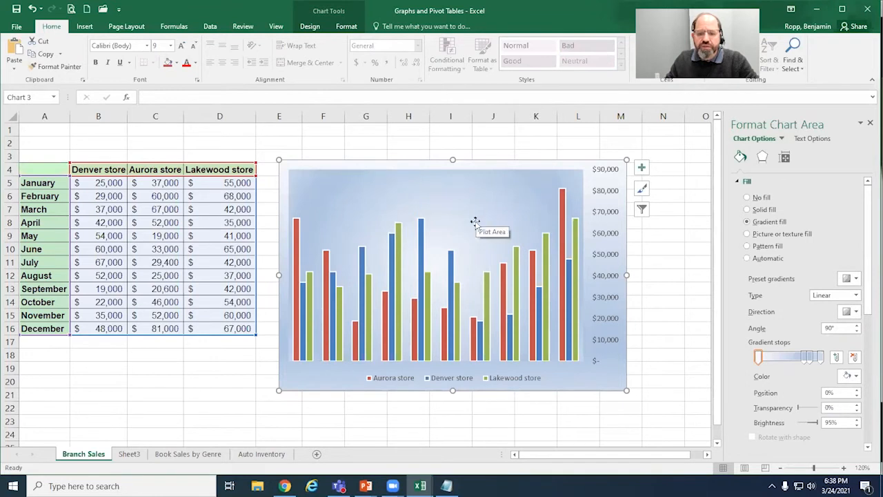
click(467, 273)
click(870, 123)
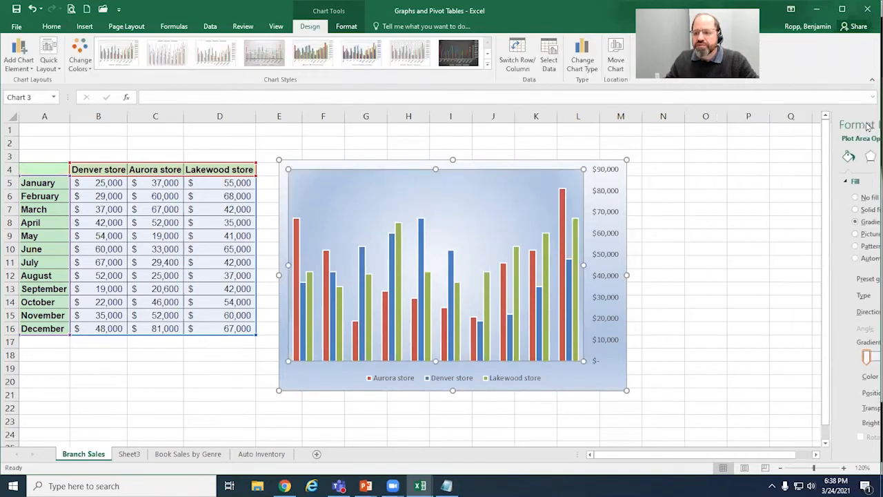
click(537, 166)
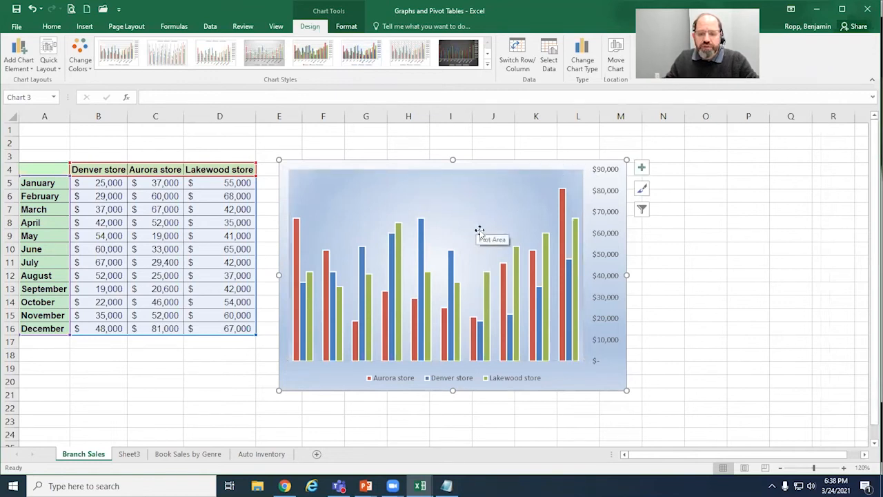
double_click(511, 225)
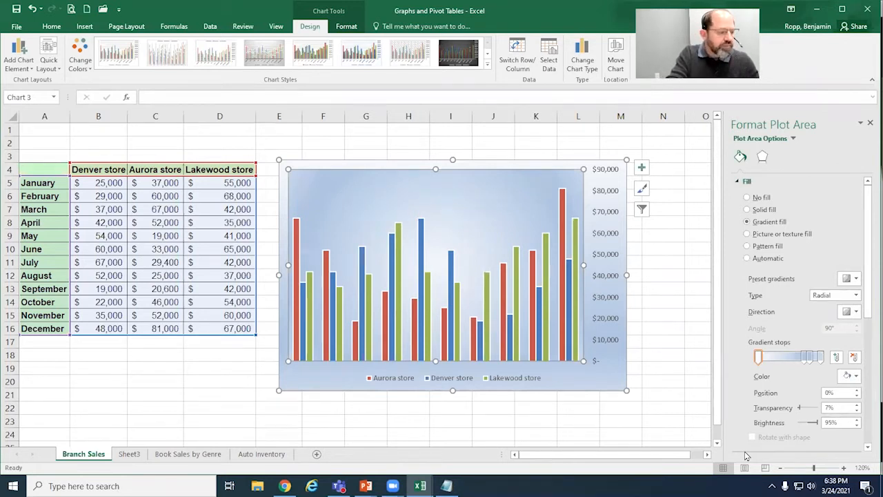
click(869, 124)
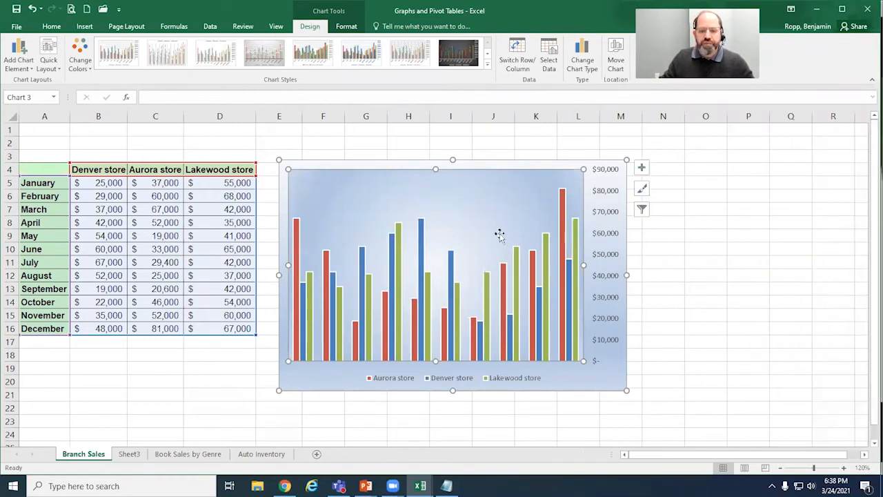
Step: Move the column chart up about one row, and review its source range, series and included months without changing them
drag(493, 165, 494, 151)
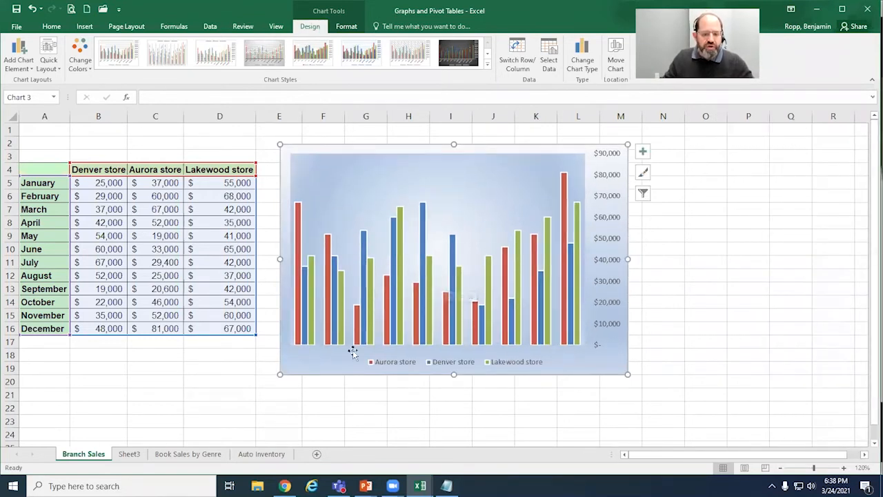
mouse_move(387, 282)
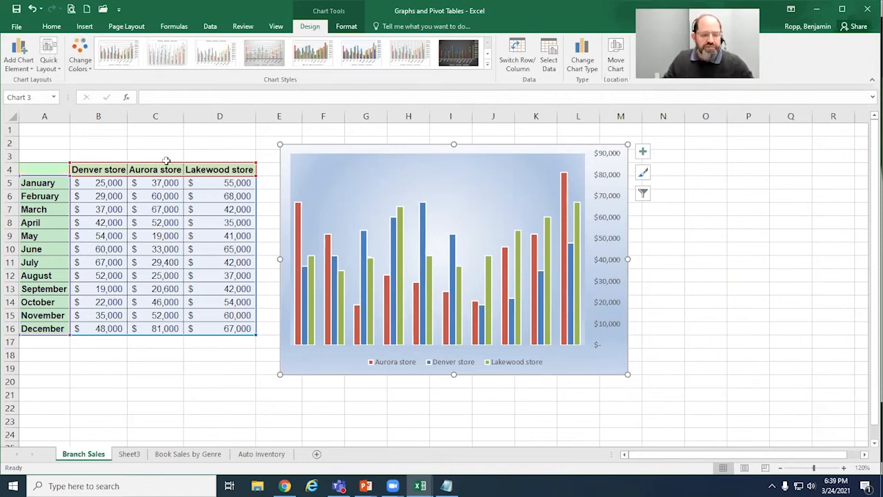
click(549, 55)
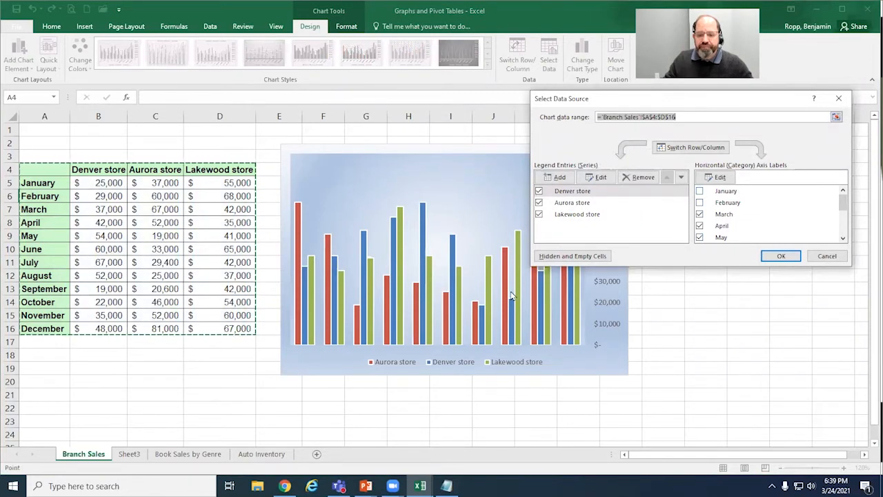
mouse_move(397, 318)
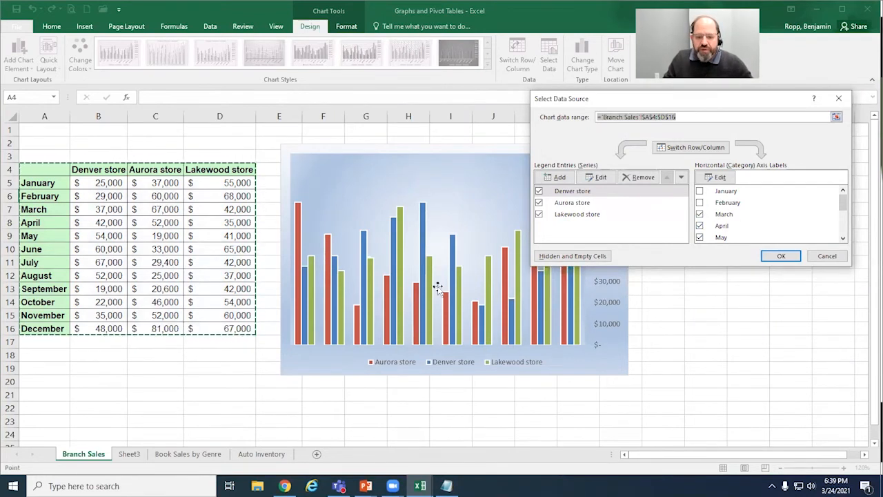
click(827, 256)
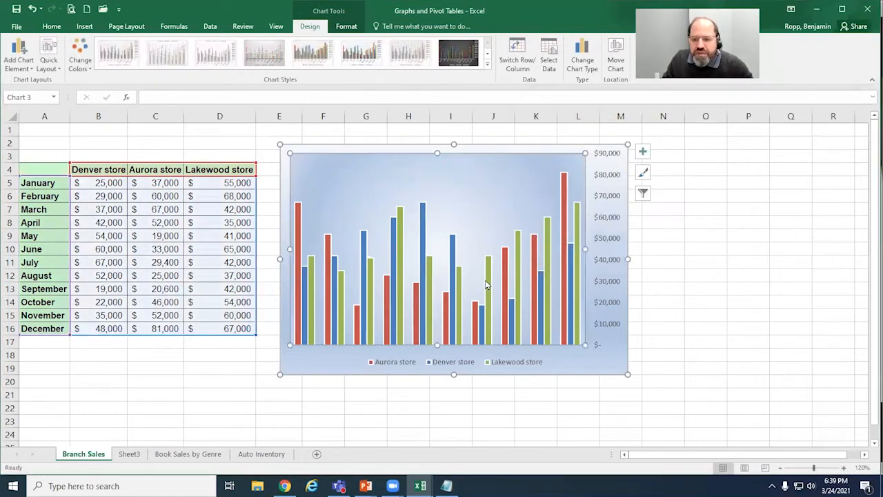
Step: Show the chart's primary horizontal axis with the month names, and deselect the chart
click(643, 151)
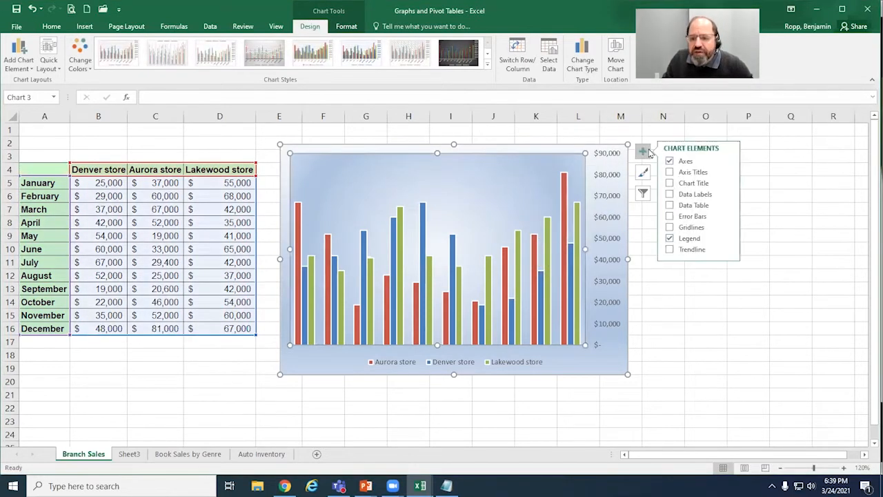
click(670, 173)
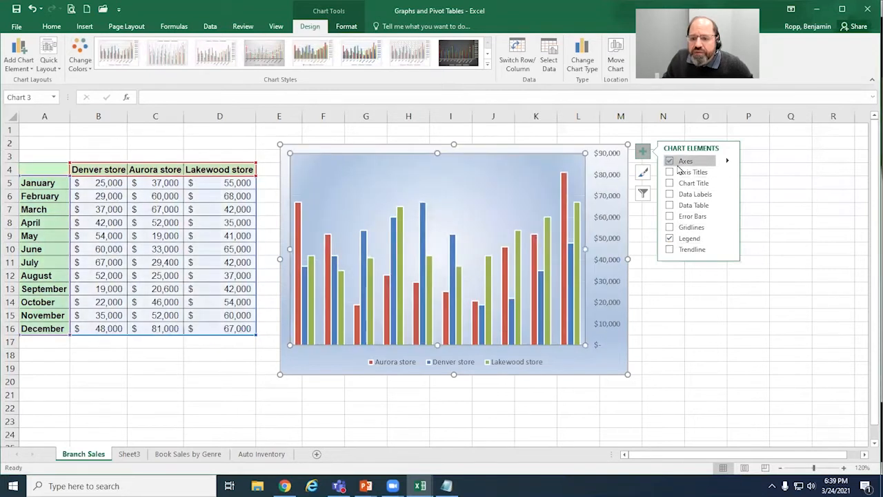
click(728, 161)
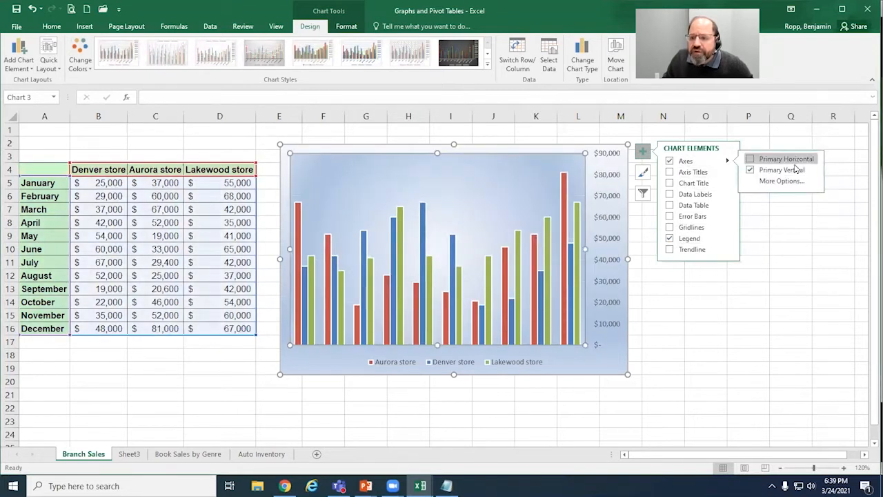
click(752, 160)
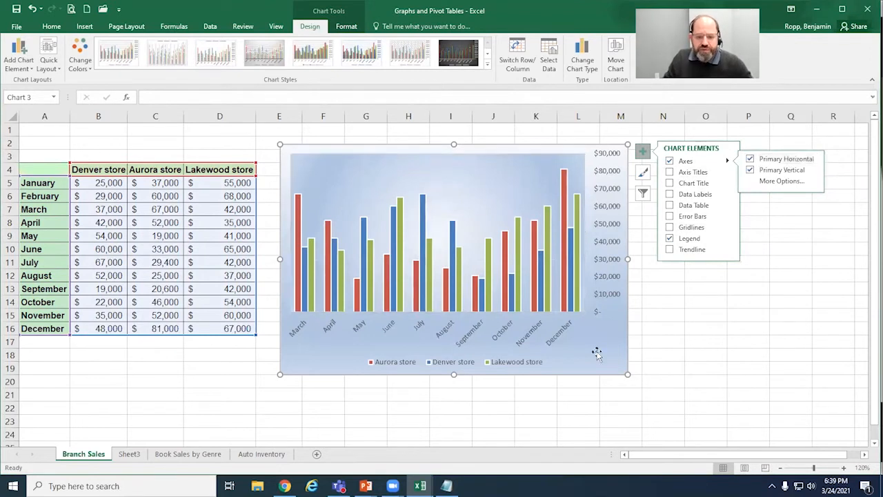
click(798, 290)
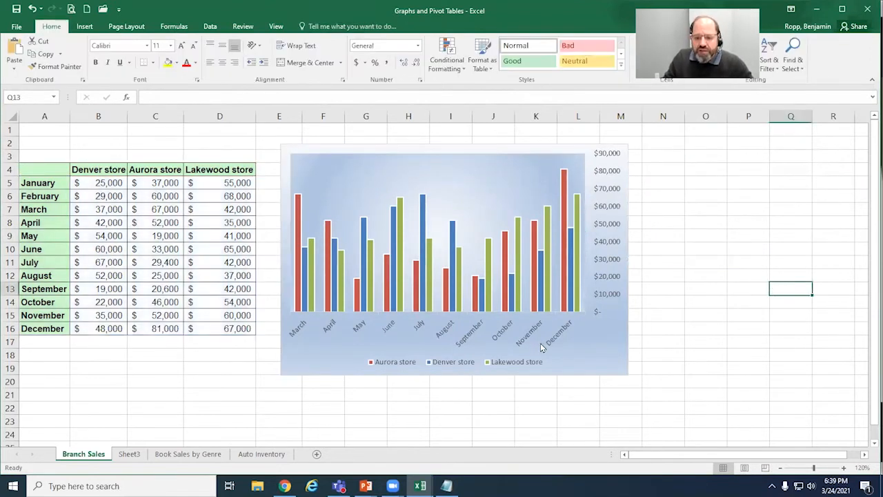
Step: Include the January and February categories in the column chart's data source
click(577, 341)
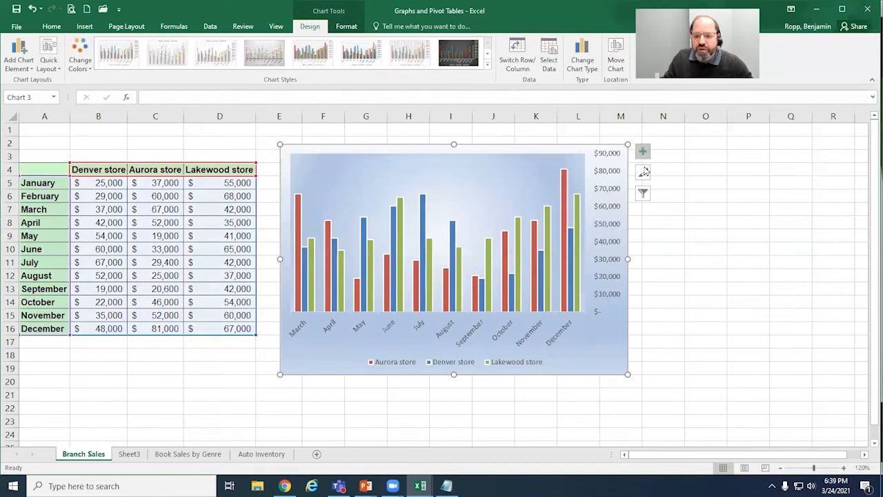
click(548, 54)
click(700, 191)
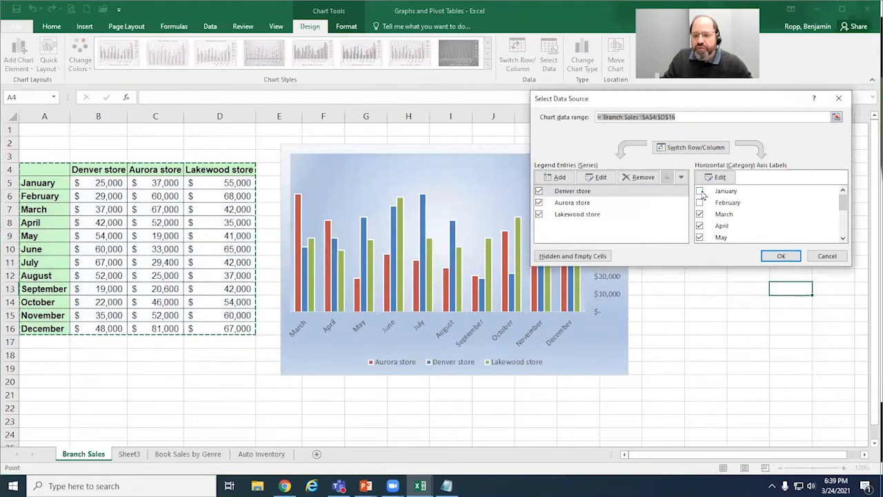
click(700, 191)
click(700, 203)
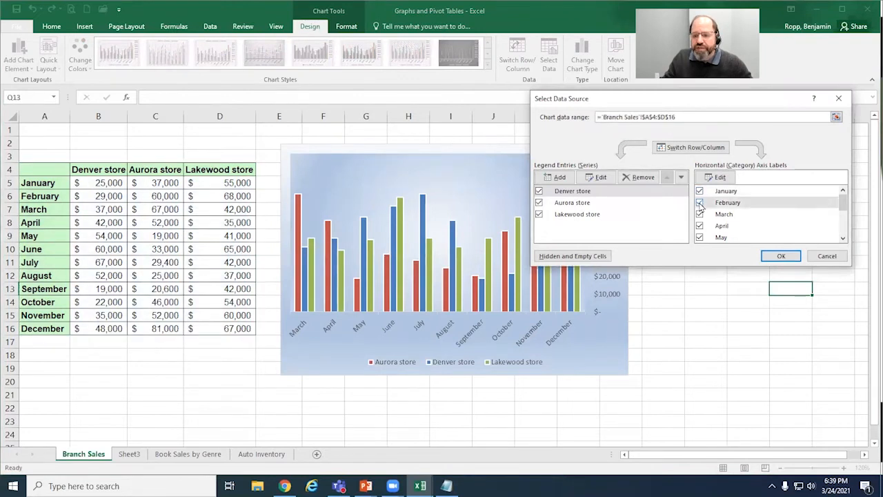
click(781, 256)
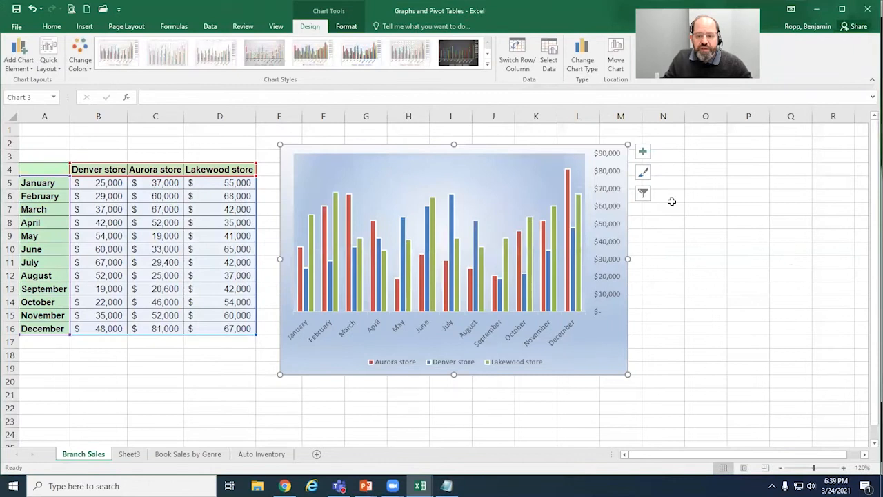
Step: Widen the column chart horizontally to about the end of column N, keeping the whole chart selected
drag(628, 259, 683, 259)
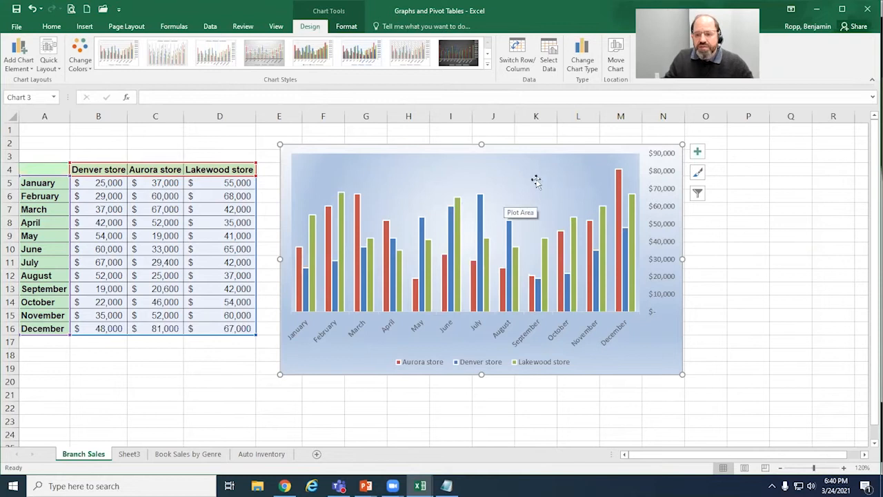
click(505, 176)
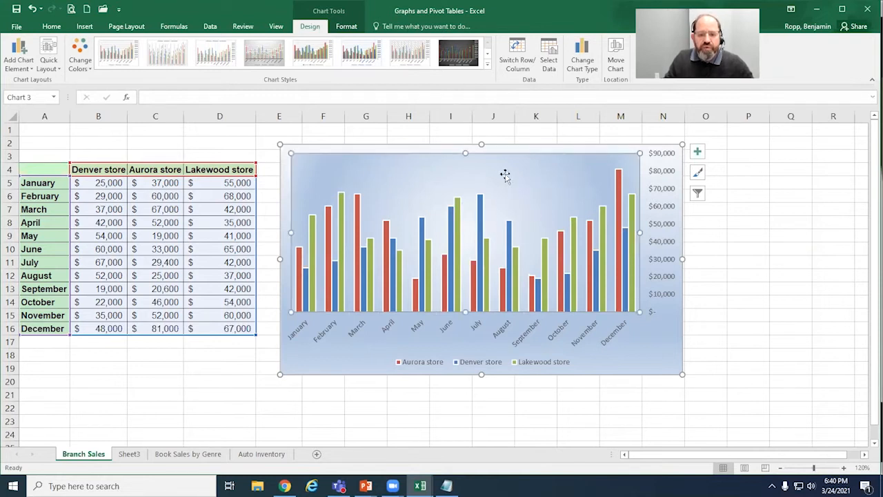
click(578, 146)
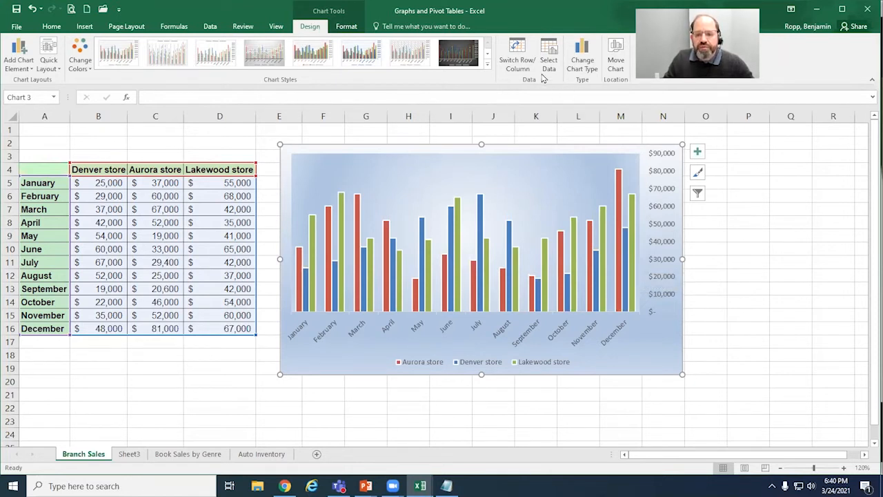
Step: Change the chart type from clustered column to 3-D 100% Stacked Column, with the months along the horizontal axis
click(590, 63)
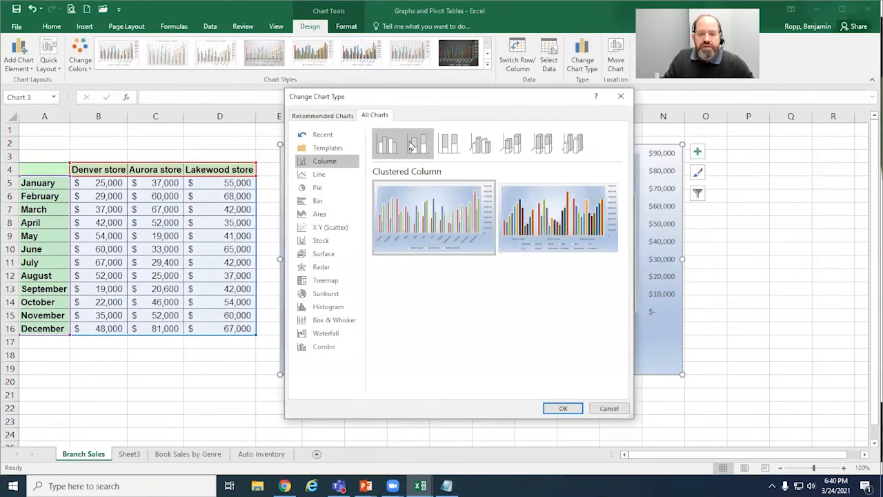
click(417, 146)
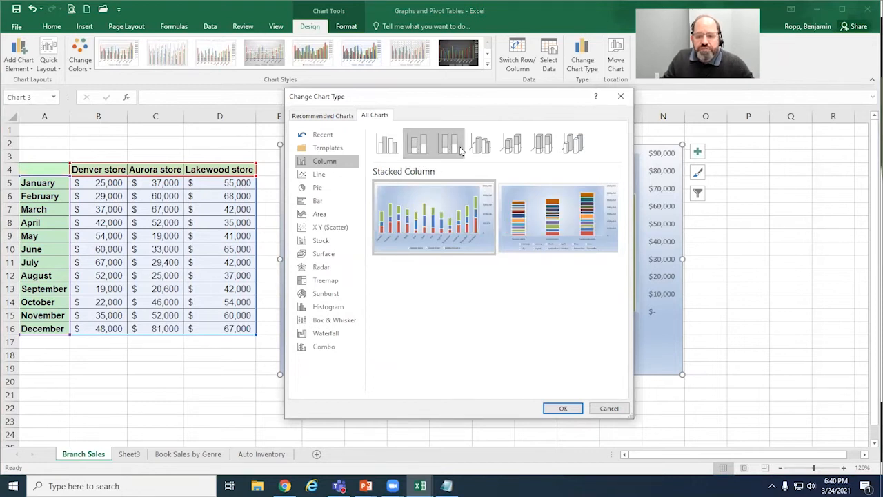
click(543, 145)
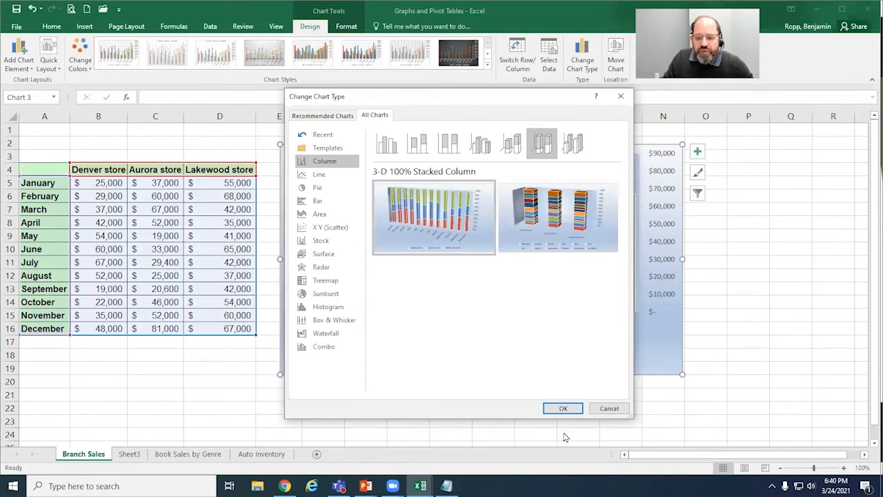
click(559, 409)
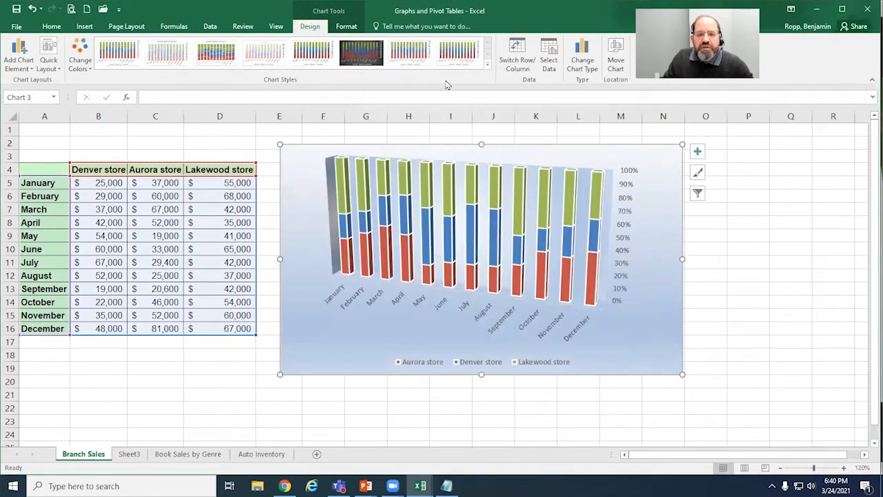
Step: Apply the dark-background chart style and enlarge the chart to about the end of column O and row 22, leaving the whole chart selected
click(369, 56)
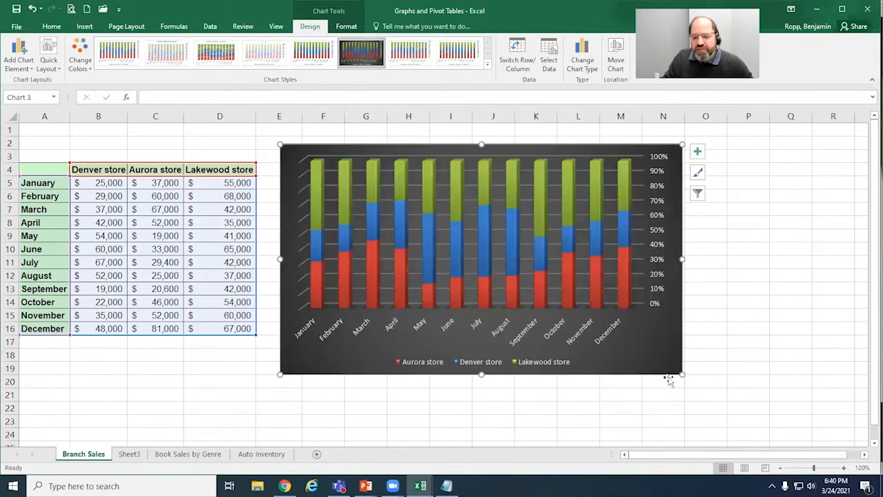
drag(683, 374, 728, 411)
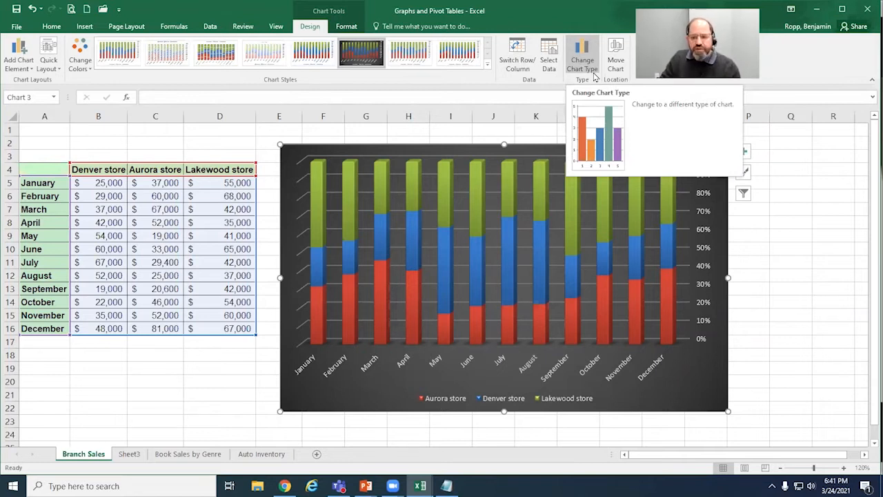
click(790, 237)
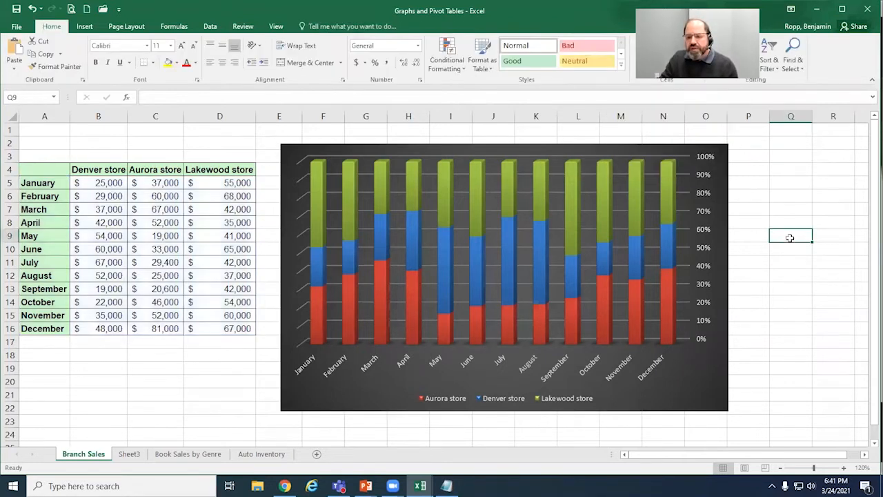
click(535, 278)
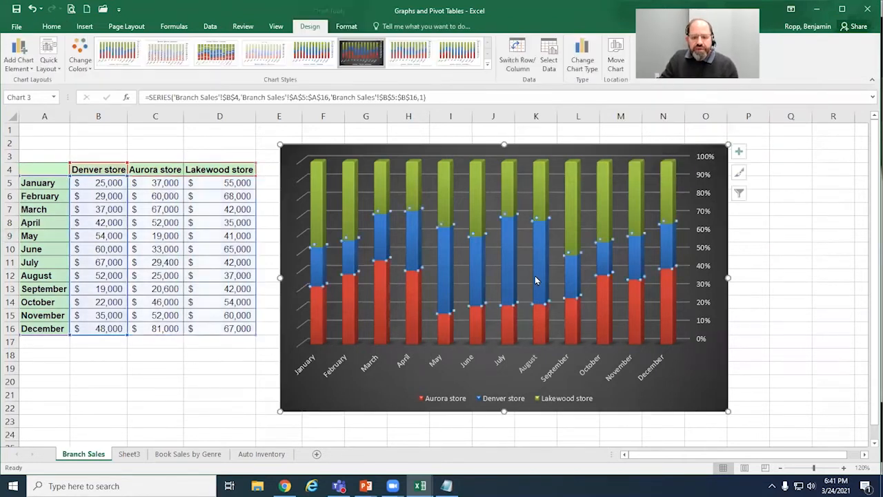
click(365, 408)
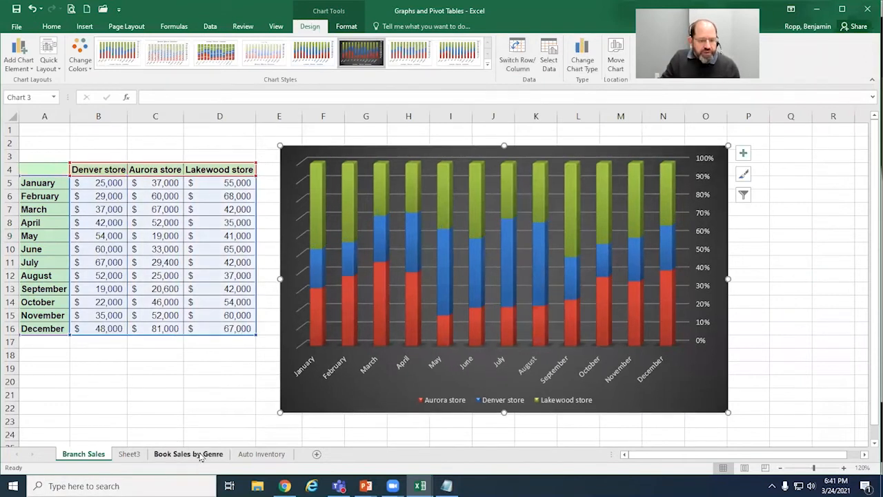
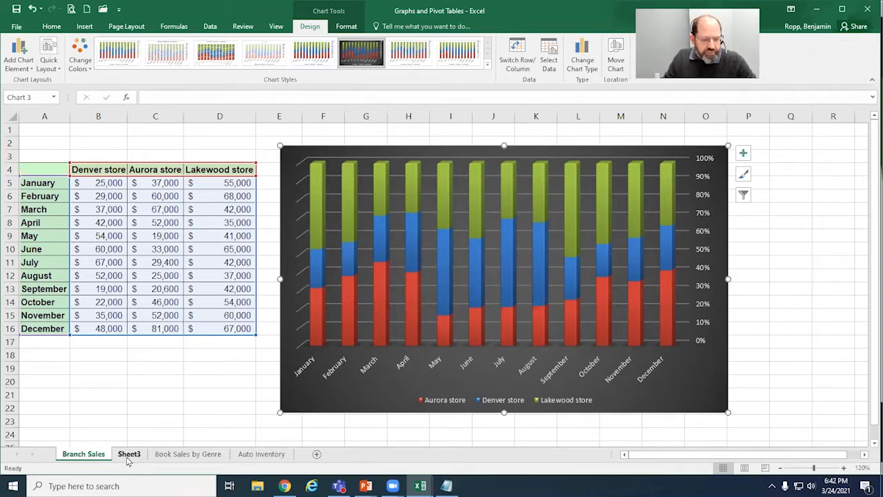
Step: View the column chart on Sheet3, and on the Book Sales by Genre sheet select cell C4 inside the sales table
click(129, 455)
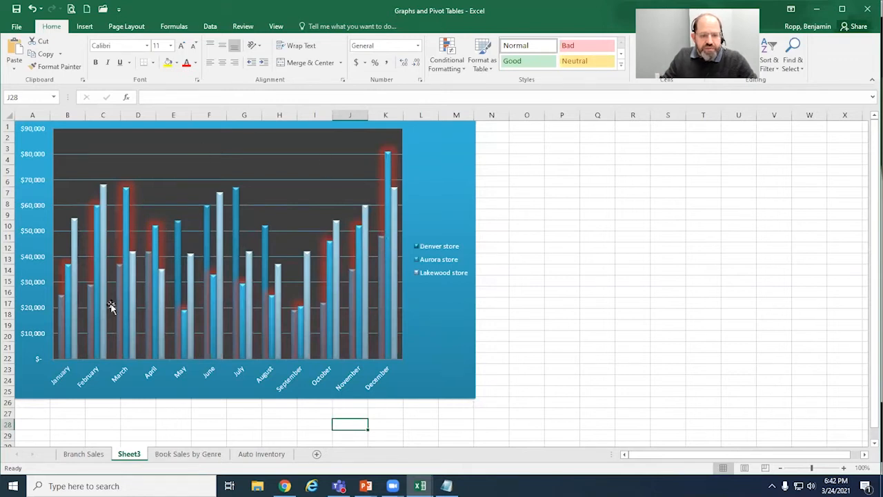
click(456, 363)
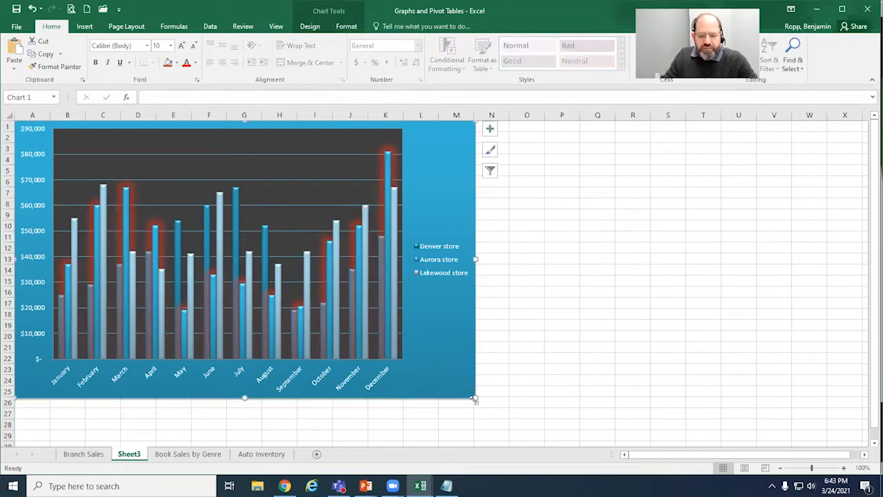
click(192, 455)
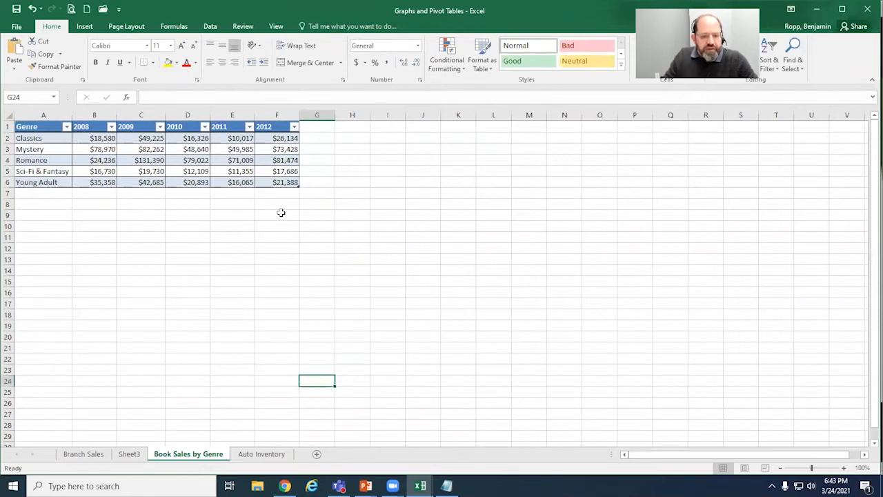
click(175, 180)
click(196, 162)
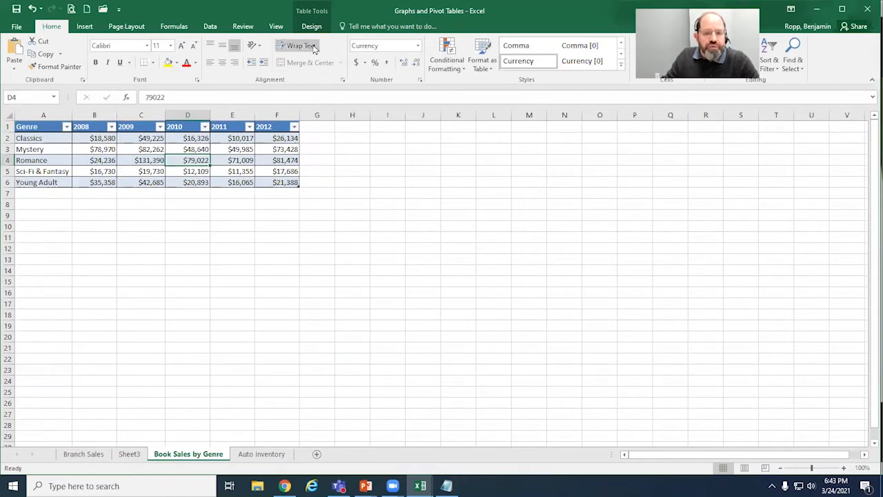
click(251, 161)
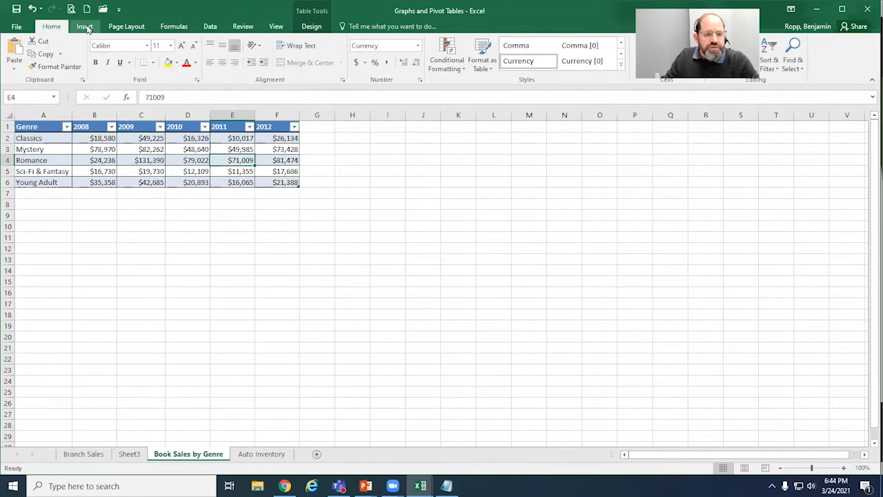
click(144, 159)
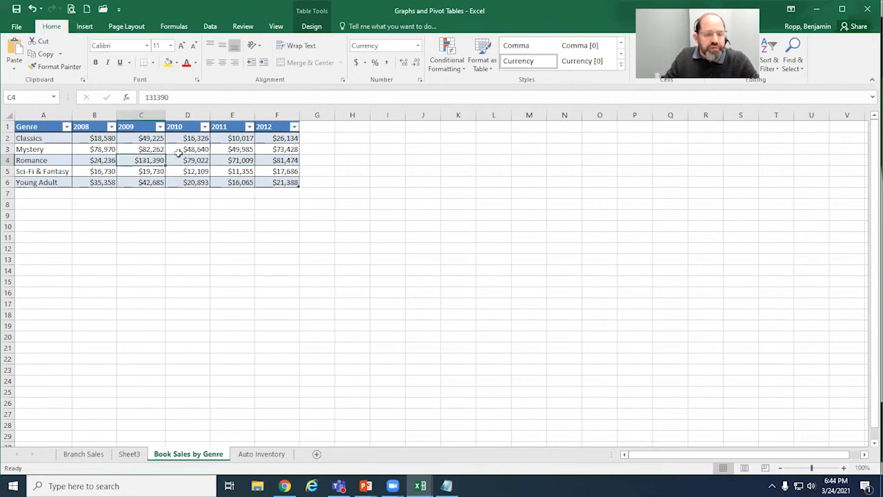
Step: Insert a standard Line chart of the genre sales table, choosing the version with genres along the horizontal axis
click(87, 31)
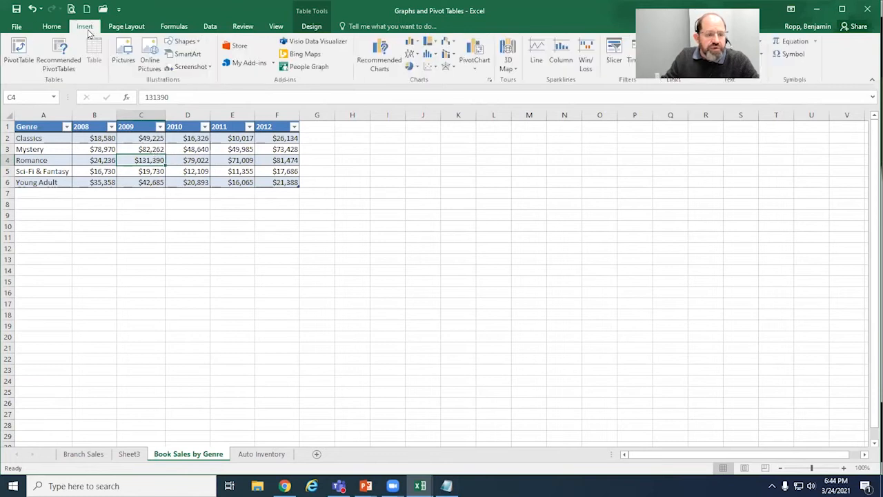
click(377, 62)
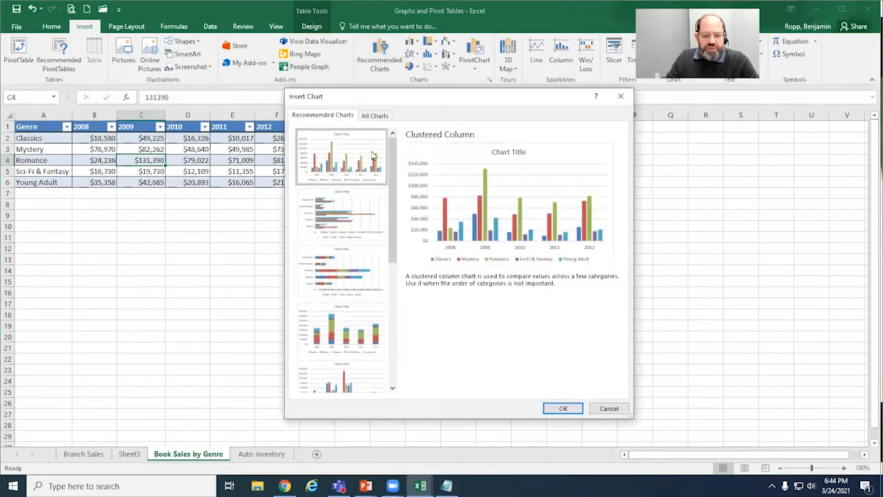
scroll(349, 213, down, 1)
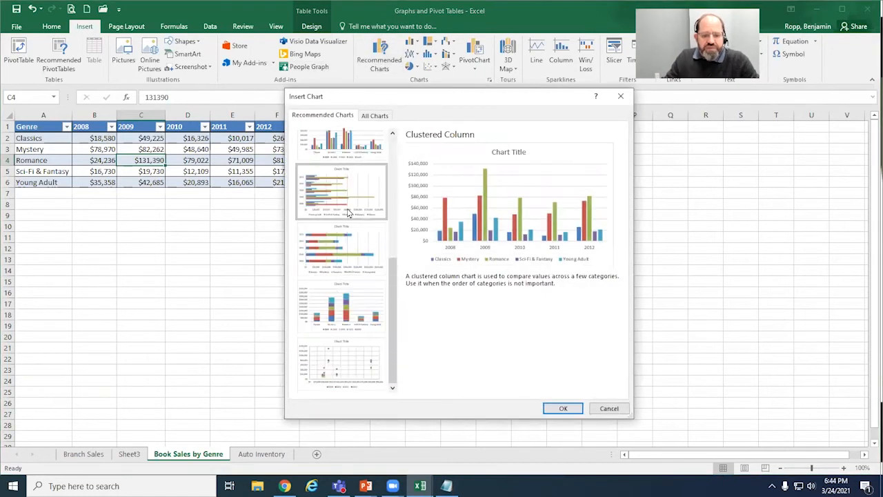
scroll(349, 213, up, 1)
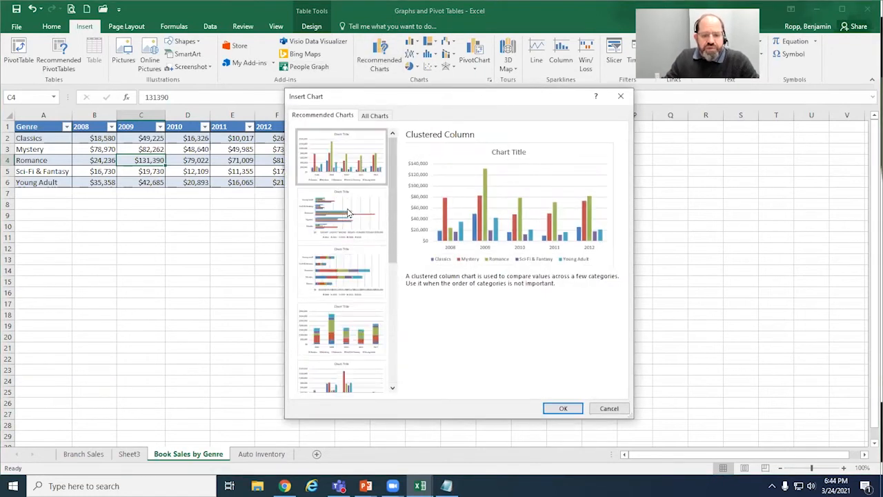
click(373, 116)
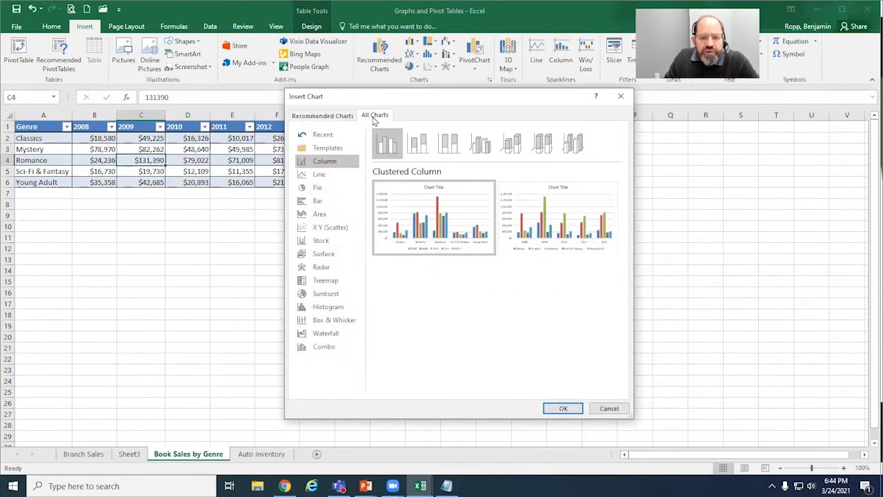
click(314, 179)
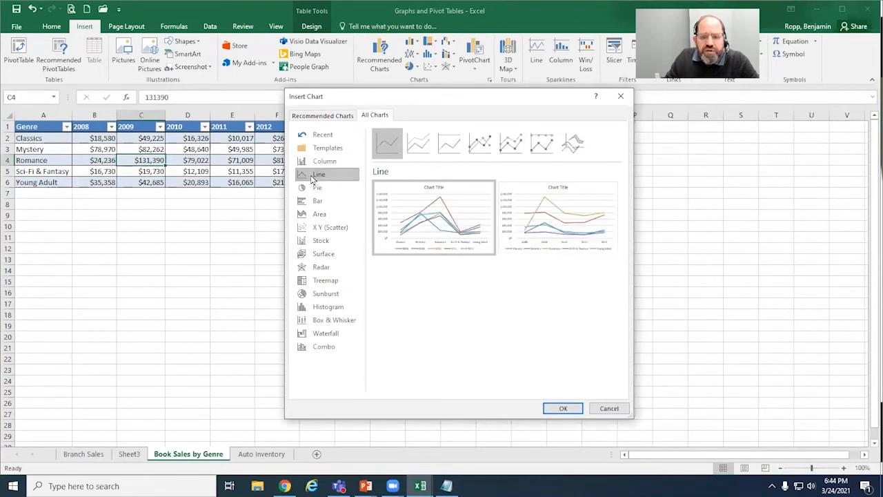
mouse_move(448, 238)
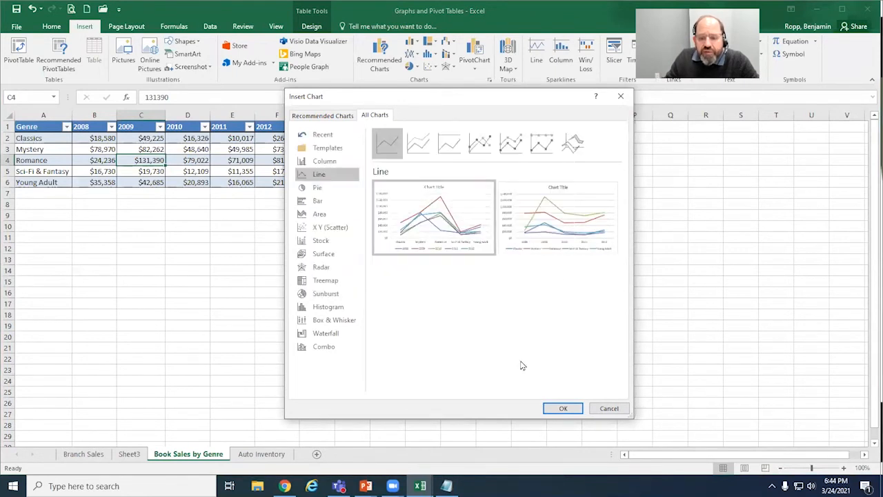
click(563, 408)
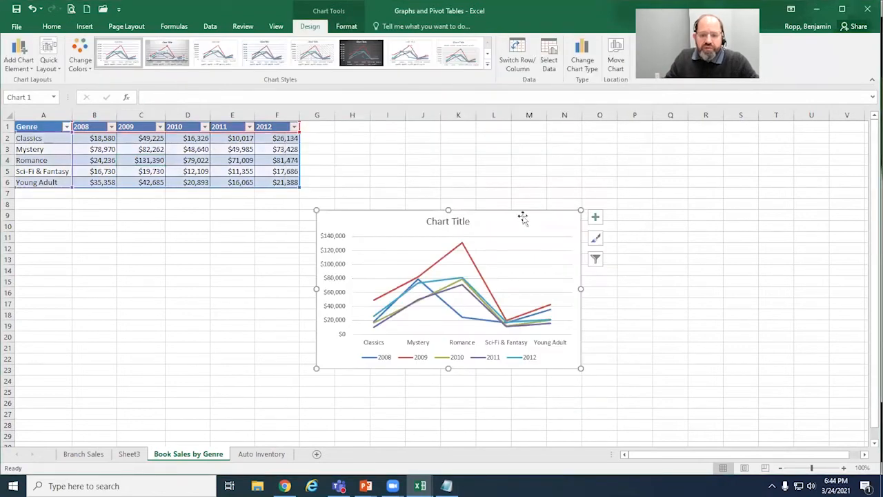
Step: Move the line chart beside the table's upper edge and enlarge it to cover about G1 to Q23
drag(526, 209, 520, 147)
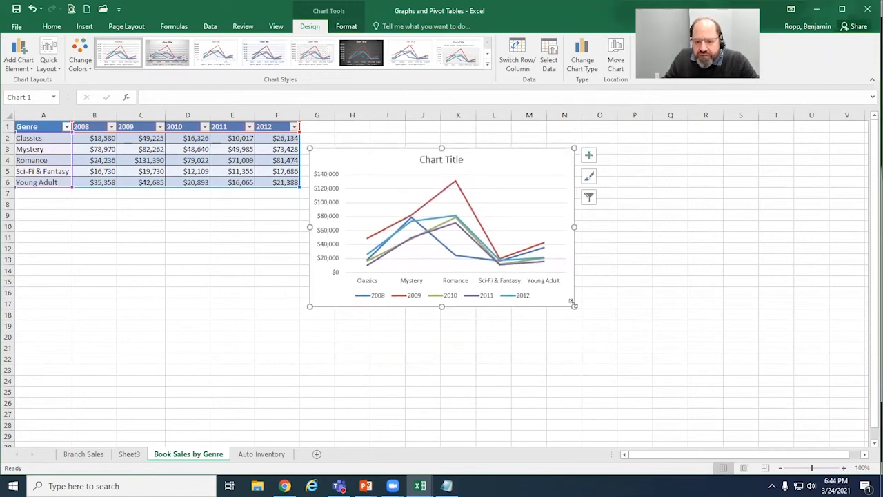
drag(573, 304, 674, 398)
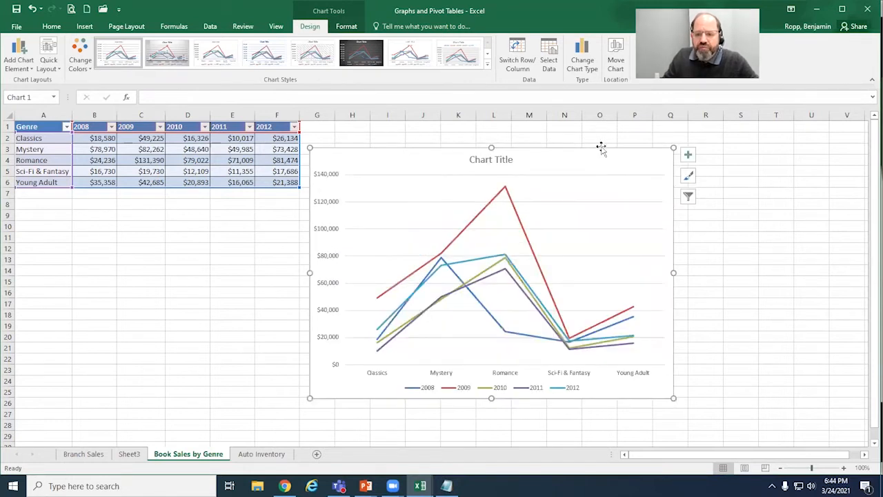
drag(601, 144, 598, 125)
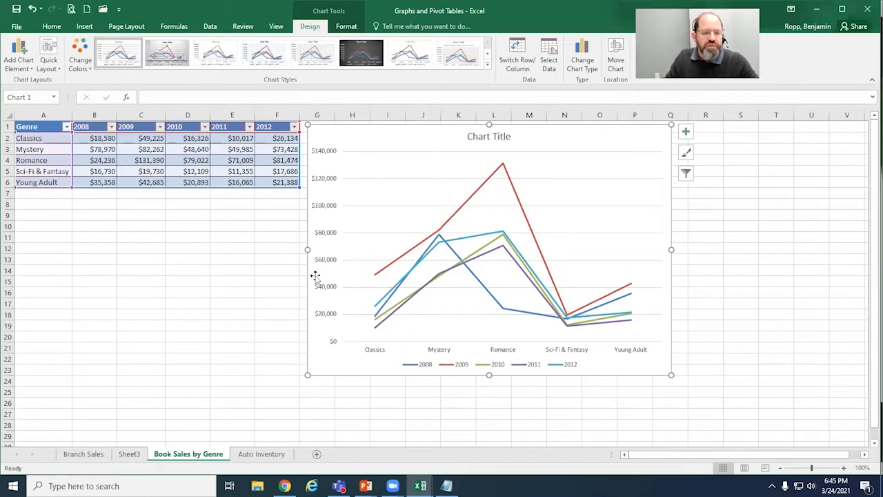
Step: Select the whole line chart and widen it horizontally to about the end of column S
click(187, 160)
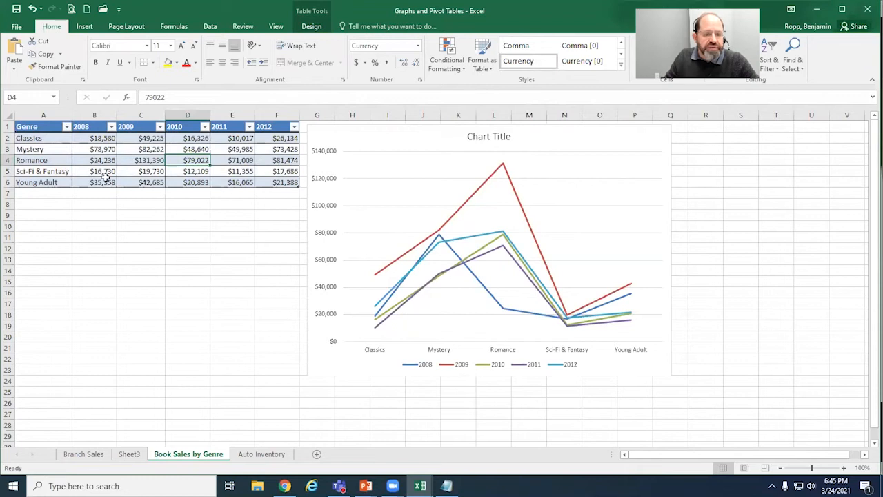
click(234, 158)
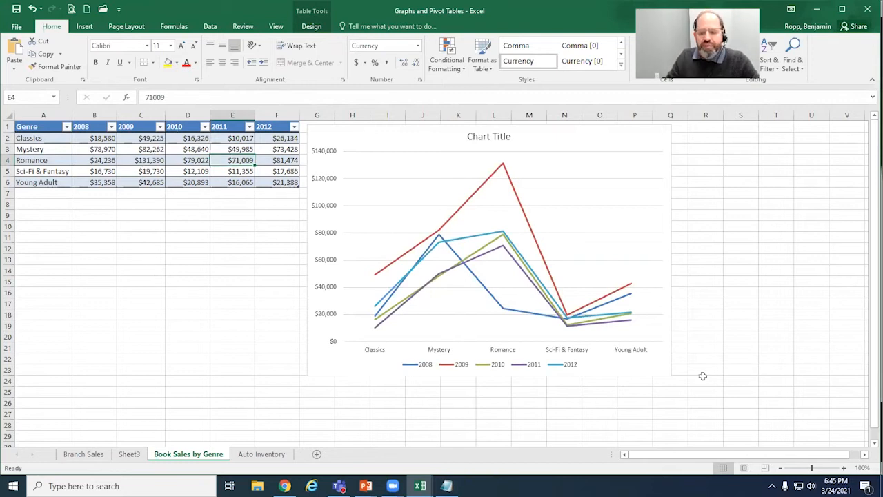
click(660, 336)
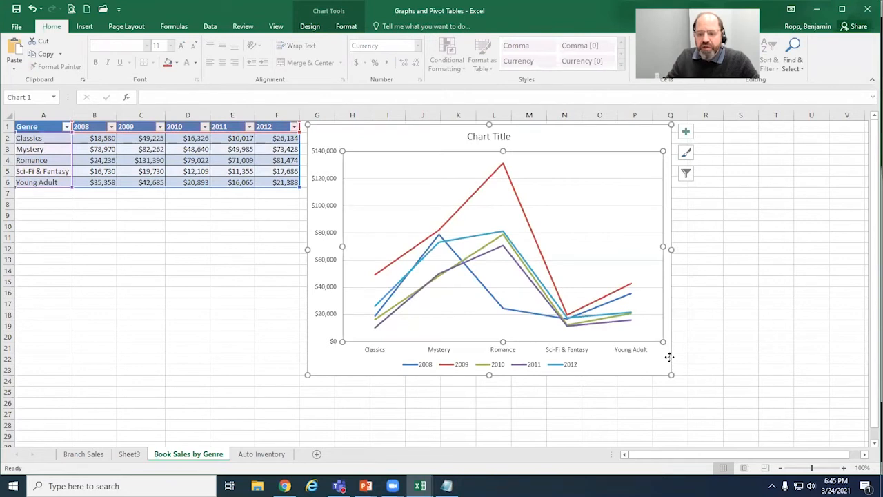
click(669, 356)
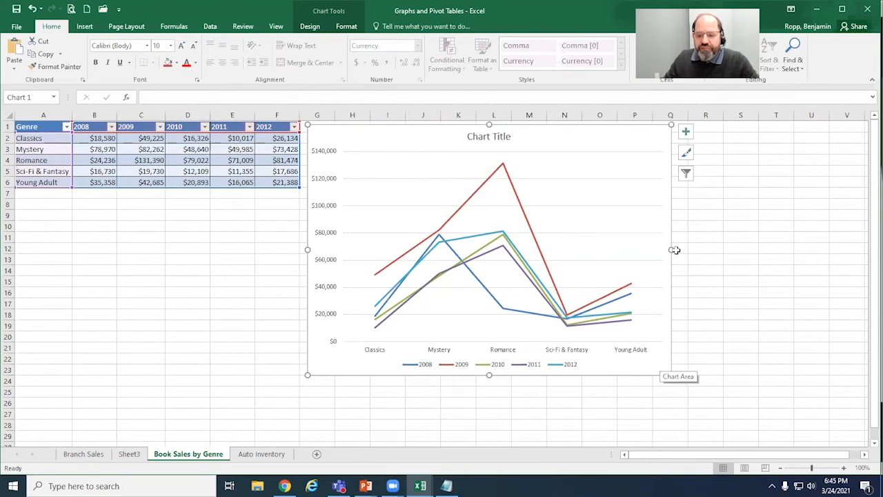
drag(673, 249, 764, 242)
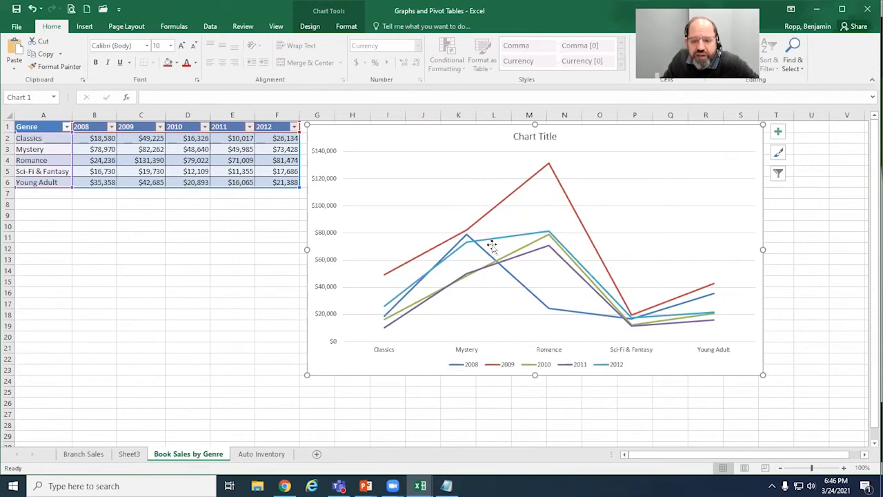
Step: Switch the line chart's rows and columns so years run along the horizontal axis, and extend its height to about row 25
mouse_move(668, 319)
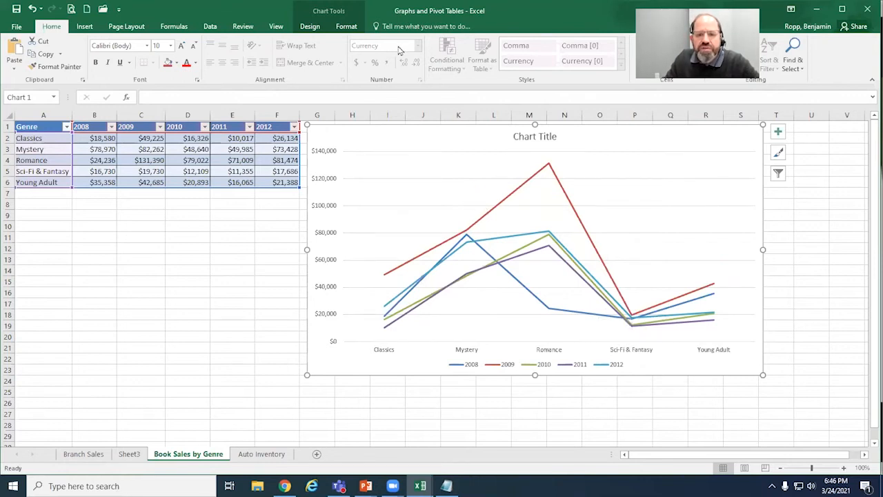
click(688, 176)
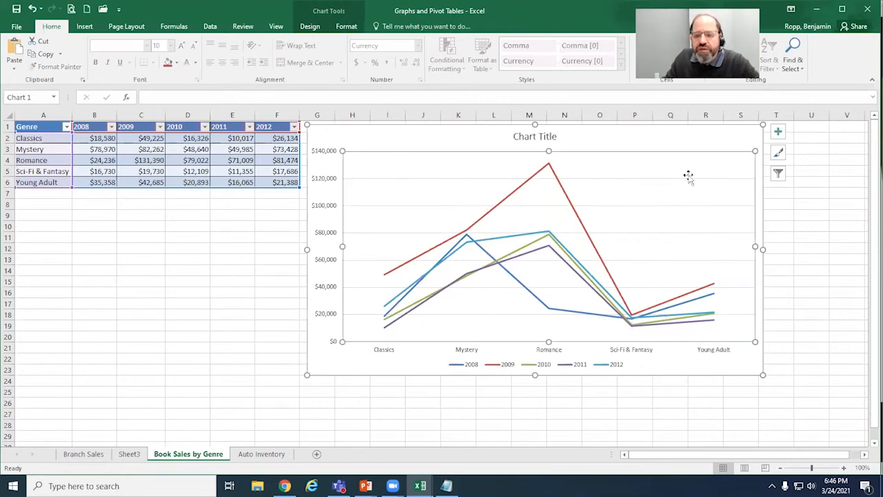
click(695, 143)
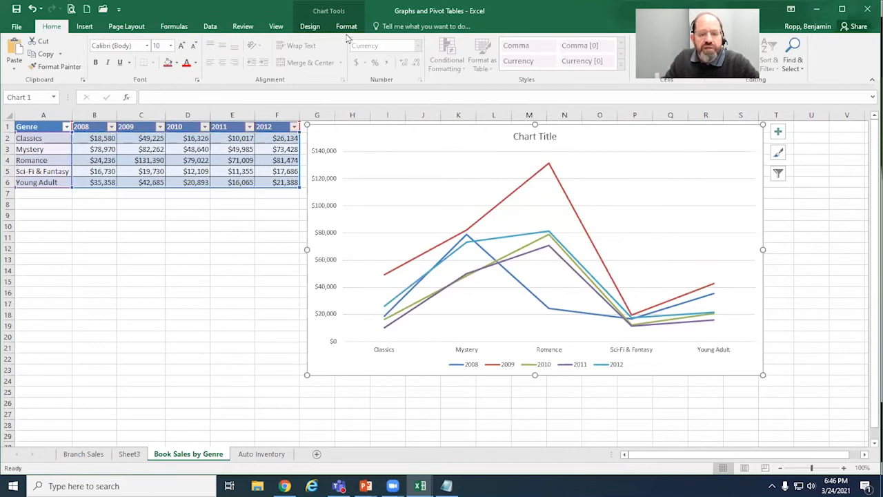
click(310, 29)
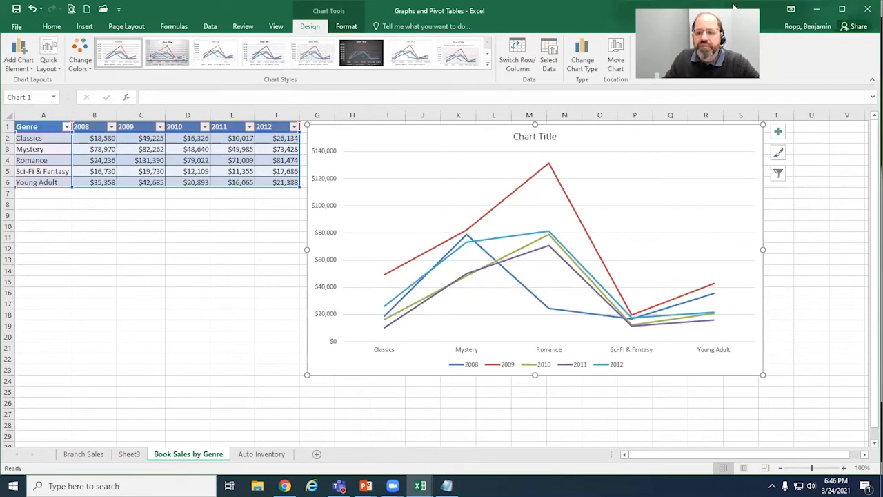
click(522, 61)
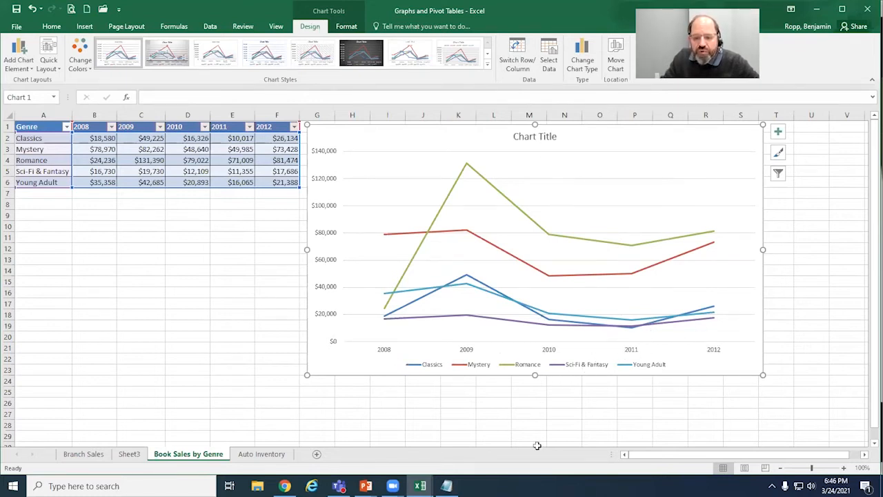
drag(536, 377, 535, 398)
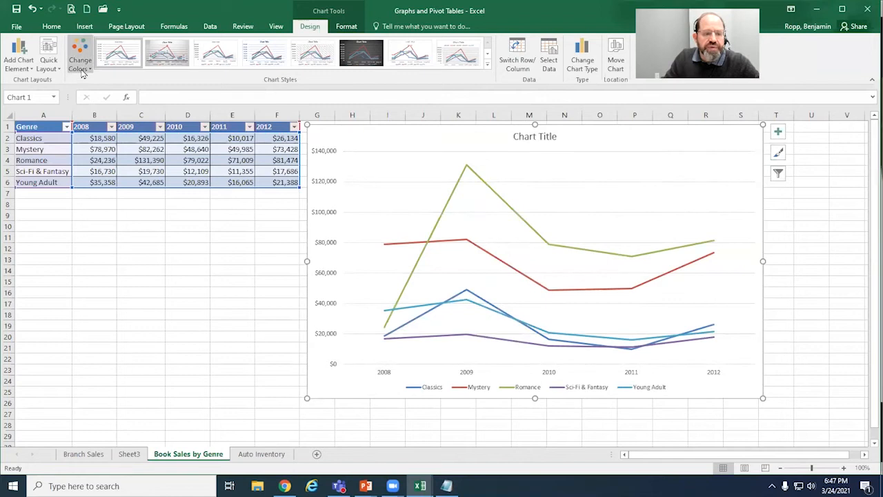
click(54, 69)
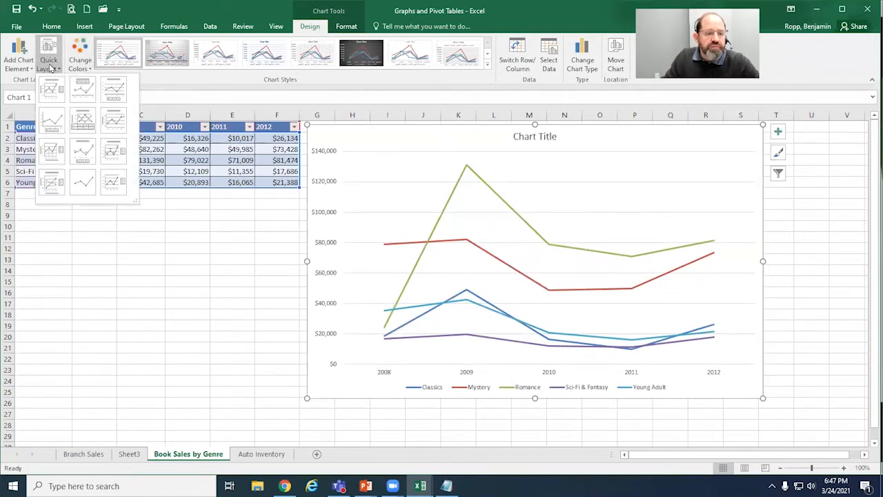
click(28, 65)
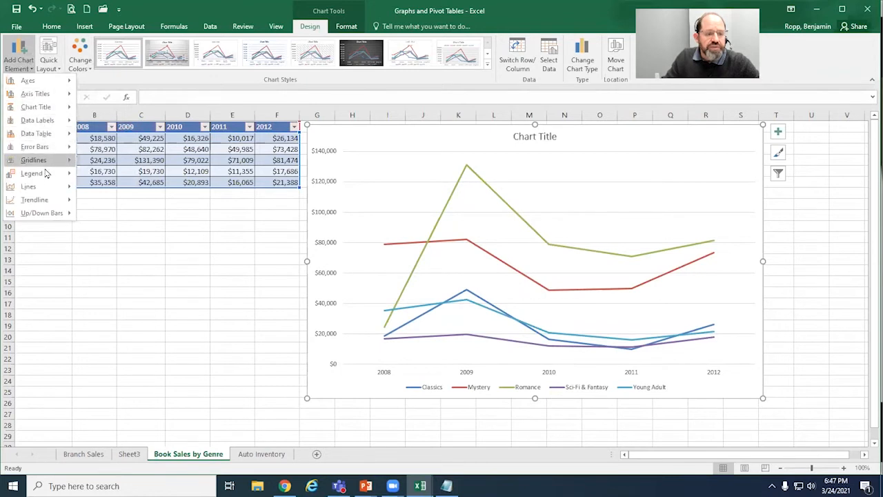
click(261, 321)
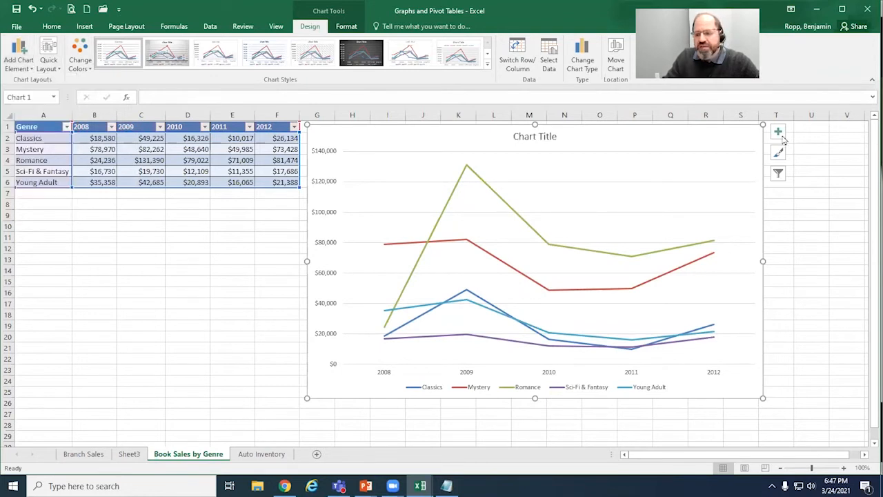
click(778, 134)
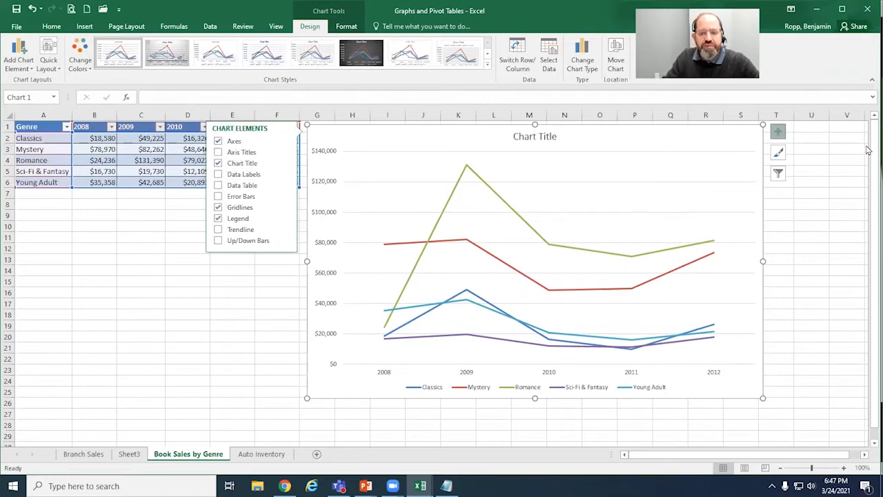
click(778, 131)
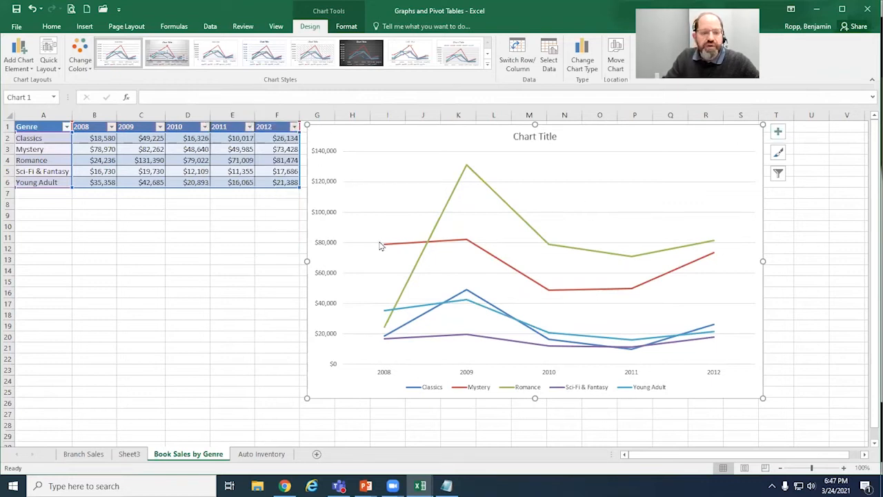
Step: Add value data labels to all the lines of the genre sales chart through the detailed data label options
click(29, 71)
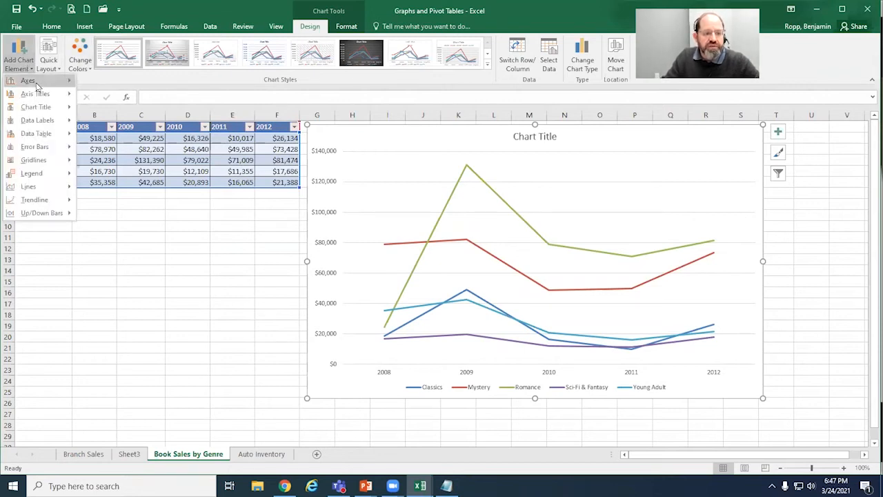
mouse_move(37, 84)
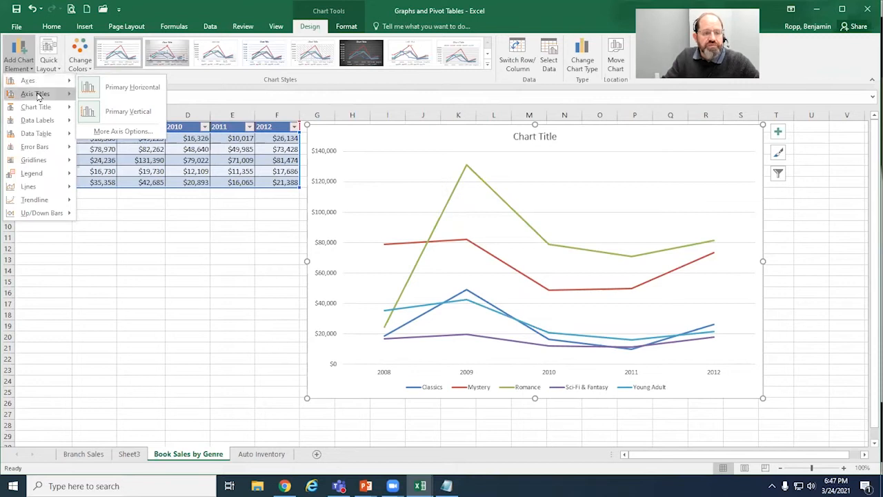
mouse_move(40, 107)
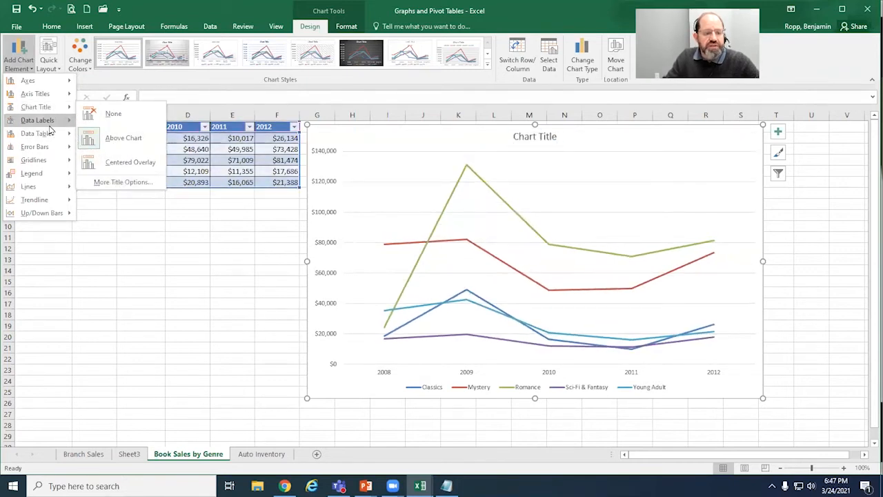
mouse_move(70, 126)
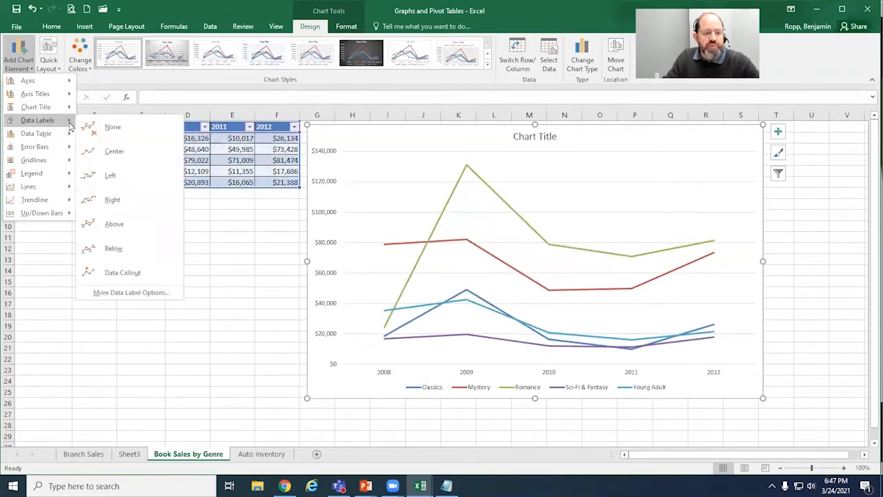
click(133, 293)
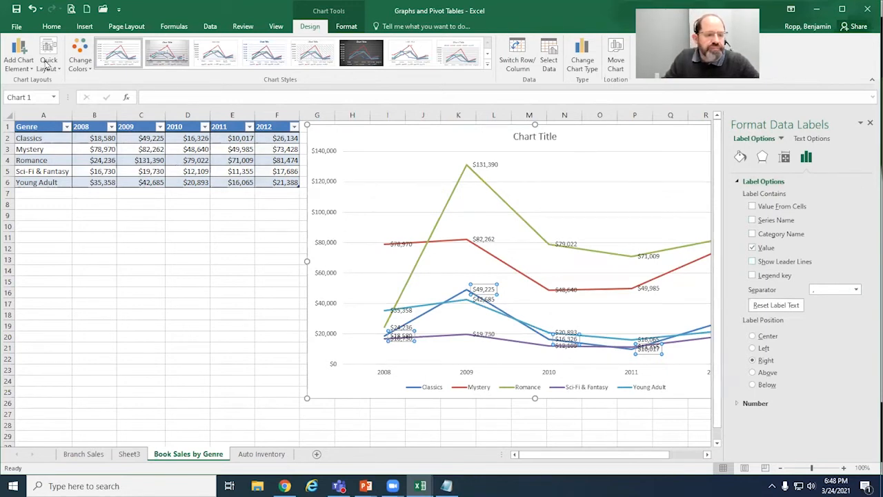
click(869, 124)
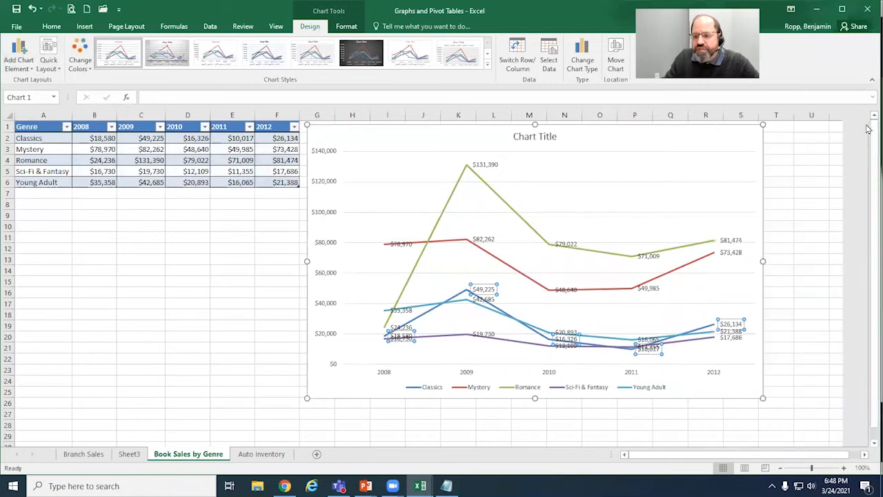
Step: Remove the data labels from the line chart, first from the Classics series and then from the remaining lines
click(22, 69)
click(25, 69)
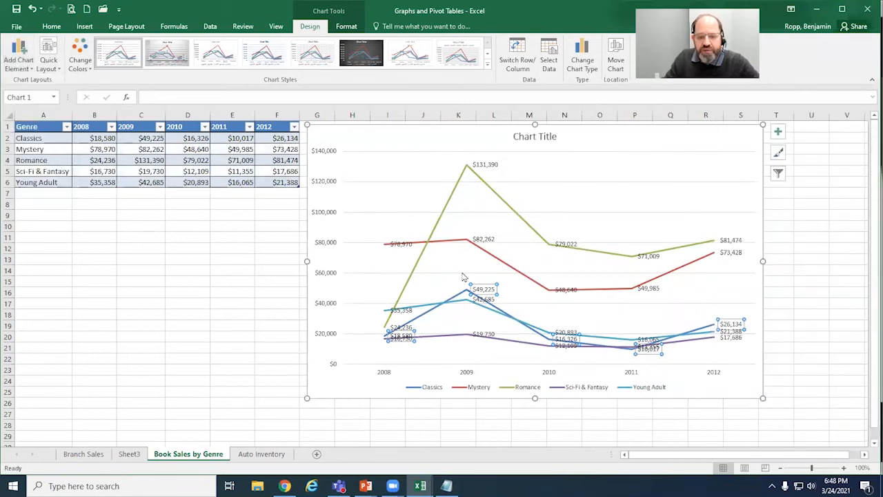
click(28, 65)
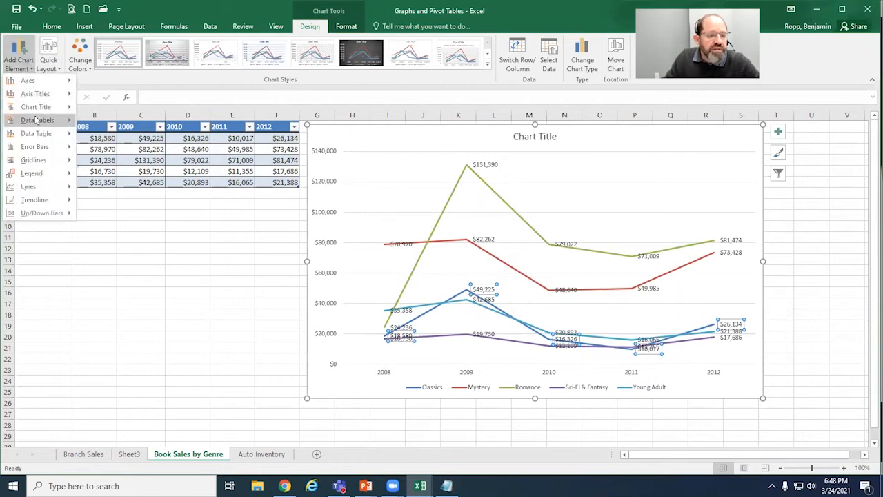
mouse_move(37, 122)
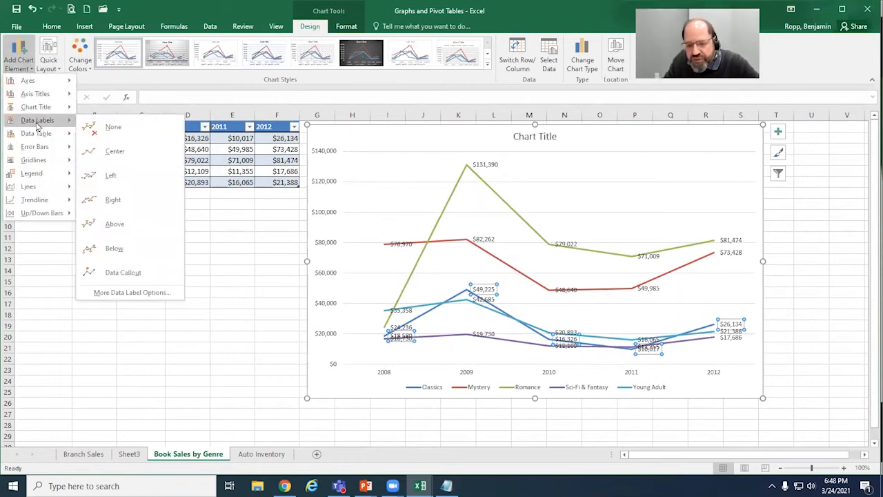
click(104, 127)
click(26, 66)
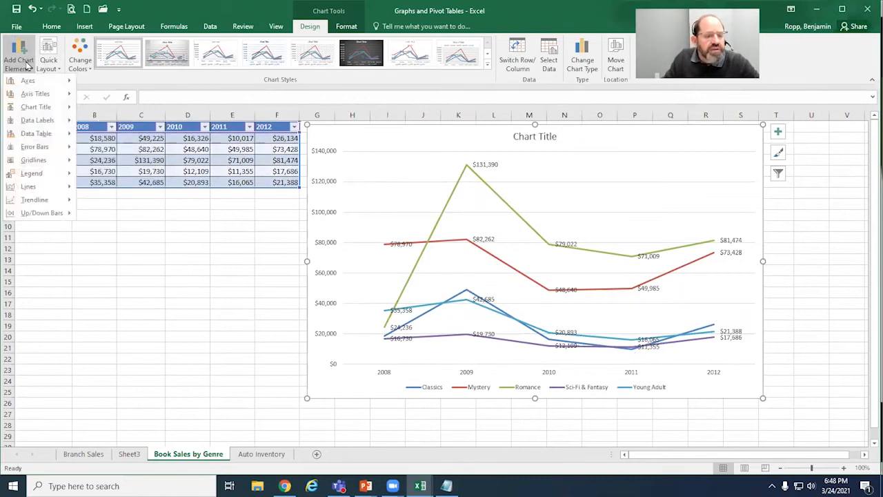
mouse_move(42, 120)
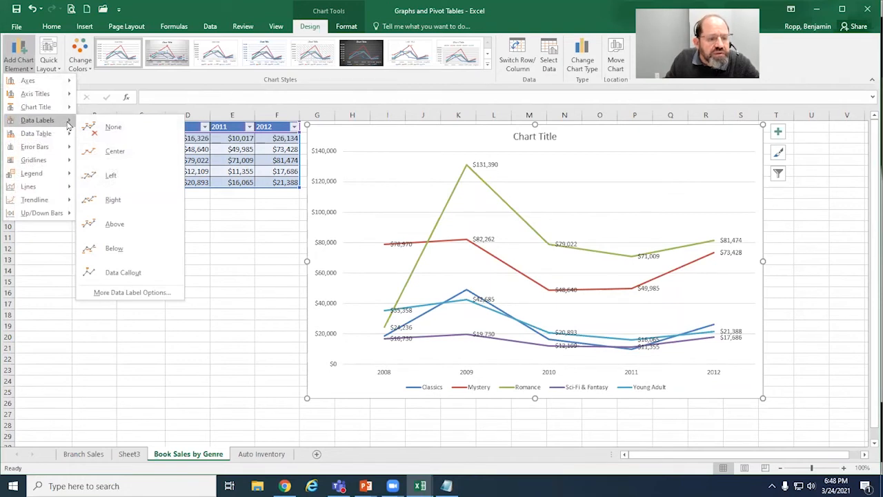
click(113, 126)
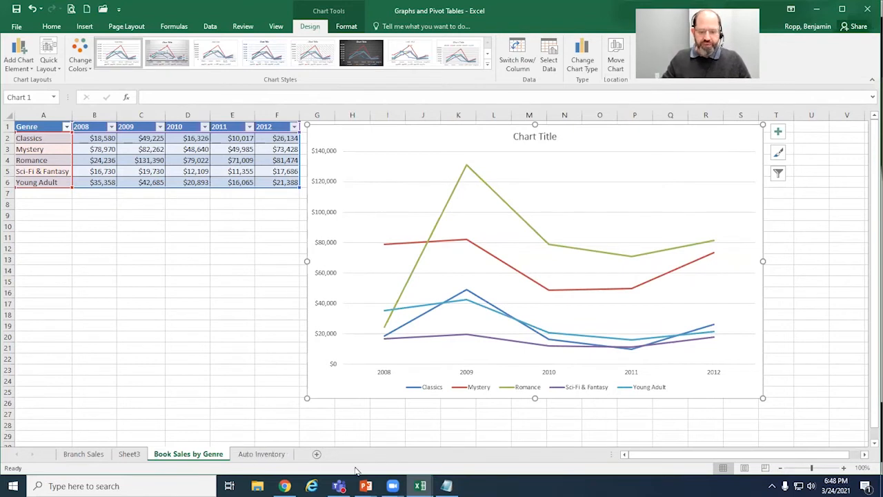
Step: Open the Auto Inventory sheet and look through its vehicle records down to the last row
click(254, 454)
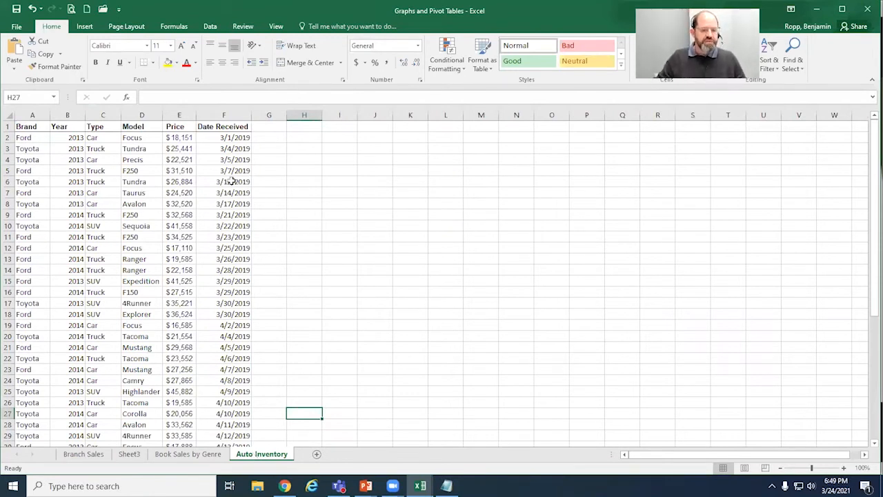
click(194, 237)
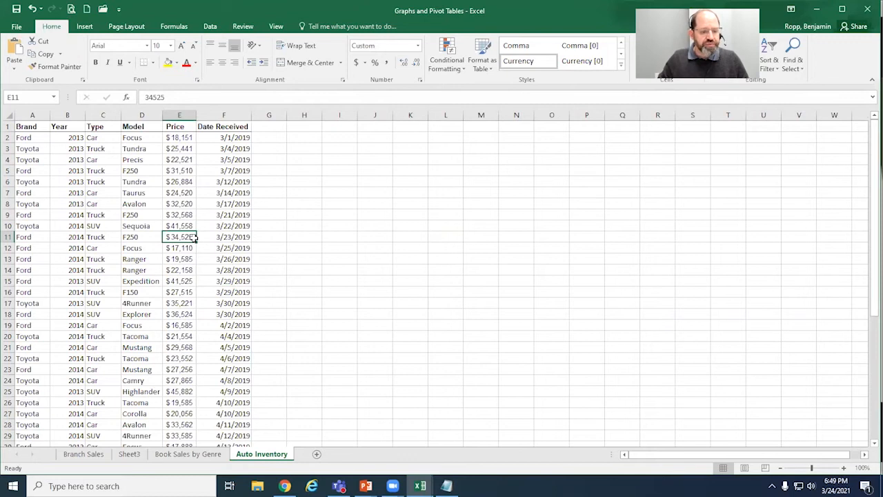
scroll(194, 238, down, 9)
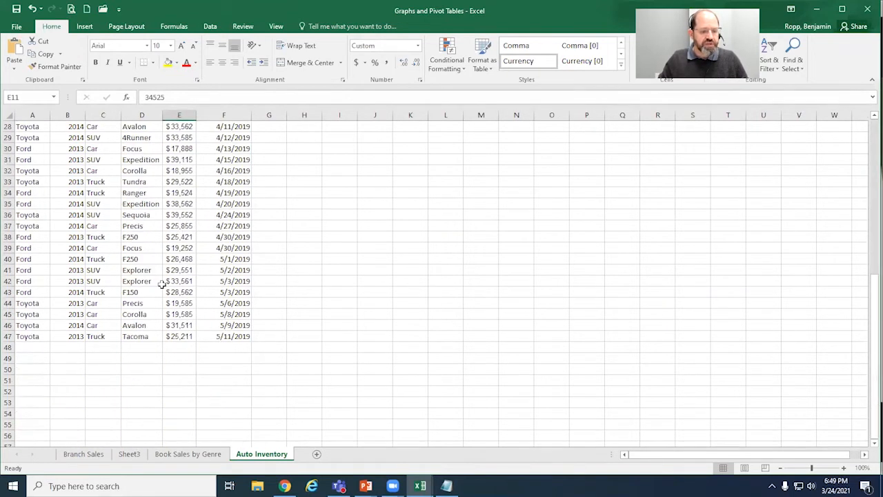
scroll(160, 283, up, 9)
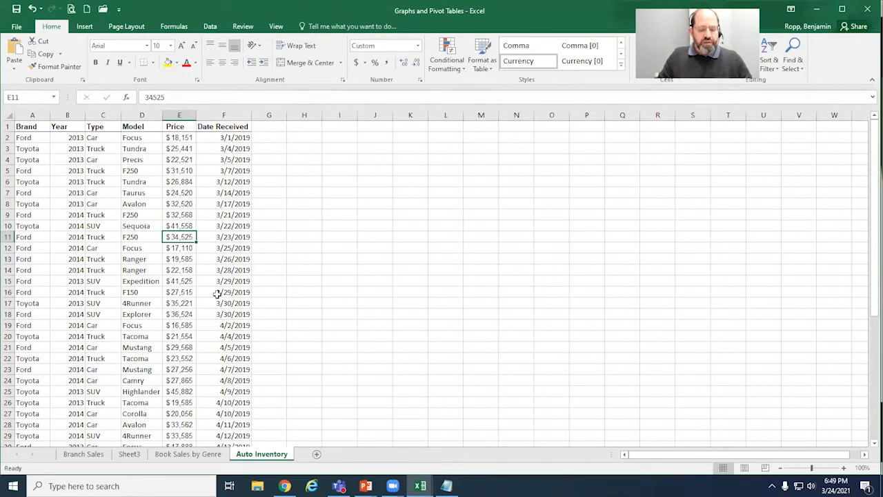
click(134, 273)
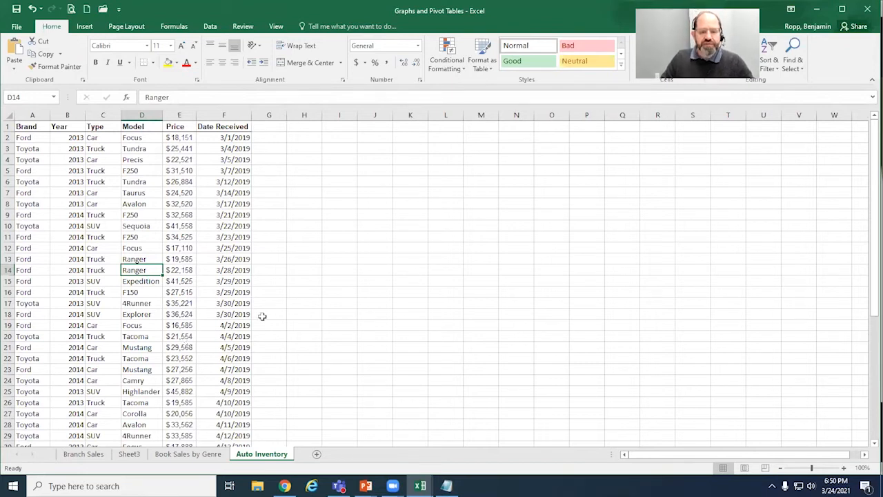
Step: Start a SUMIF formula in cell I3 of the Auto Inventory sheet, including its opening parenthesis
click(350, 149)
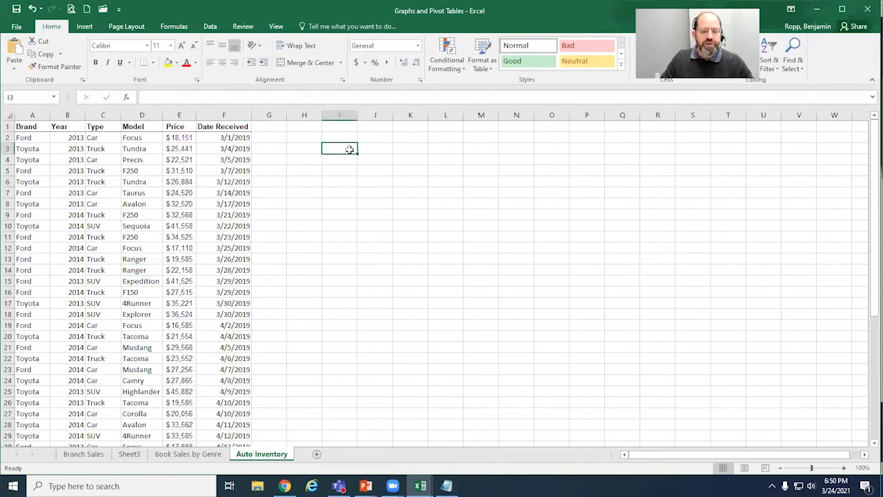
text(=)
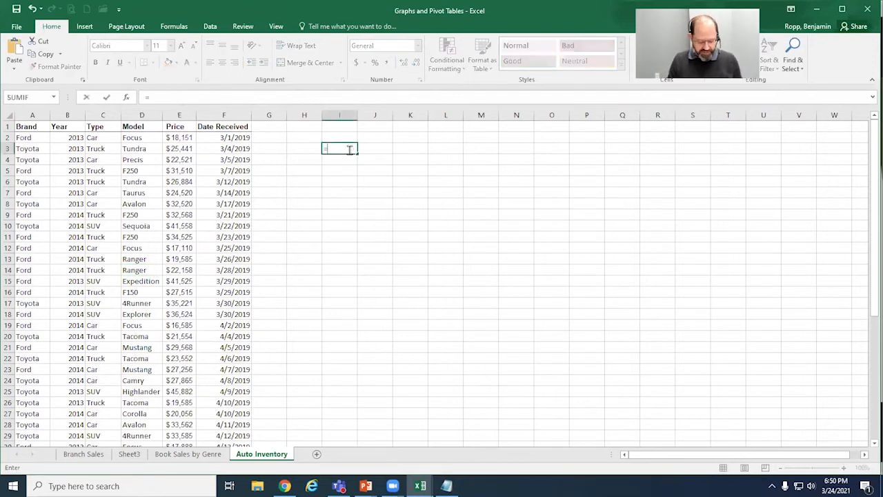
text(SUMIF)
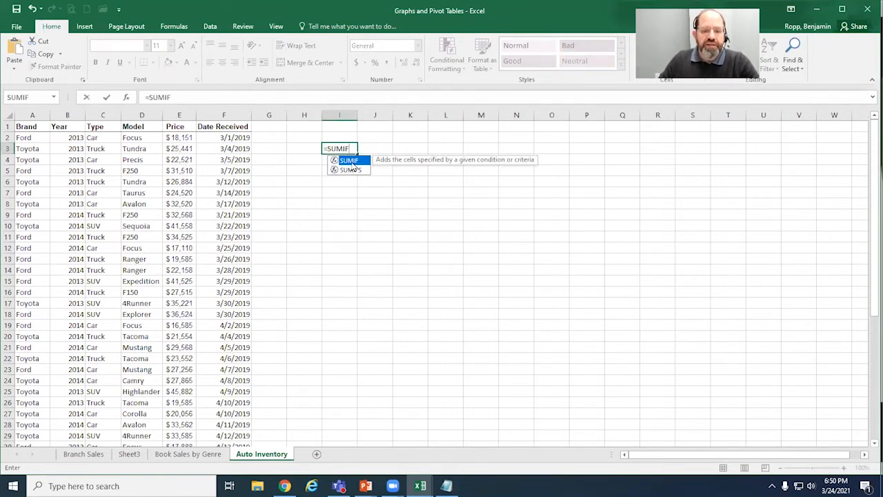
key(Return)
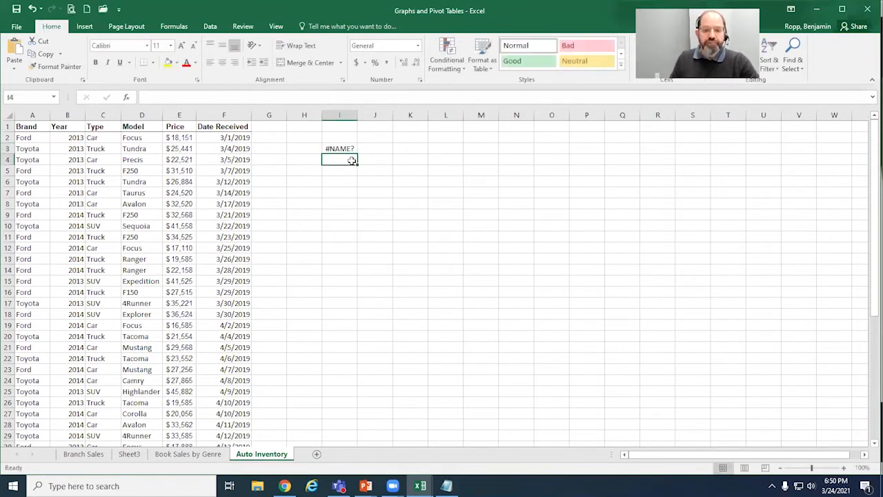
click(350, 149)
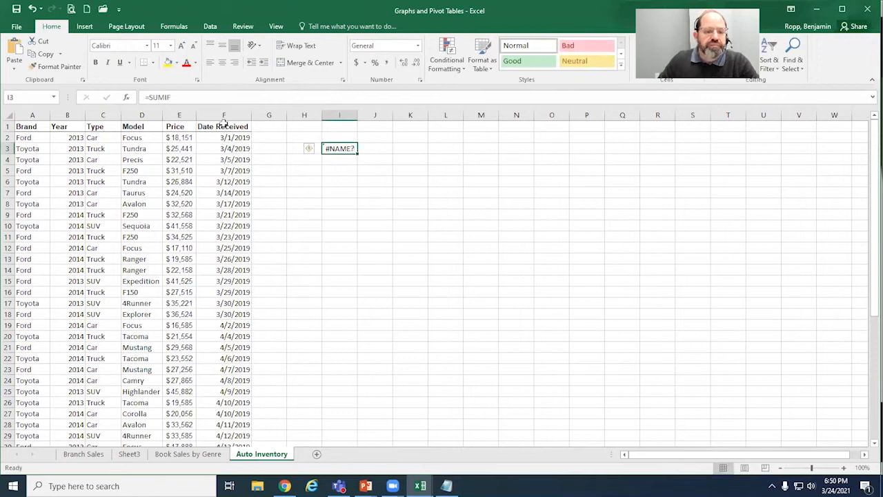
click(160, 101)
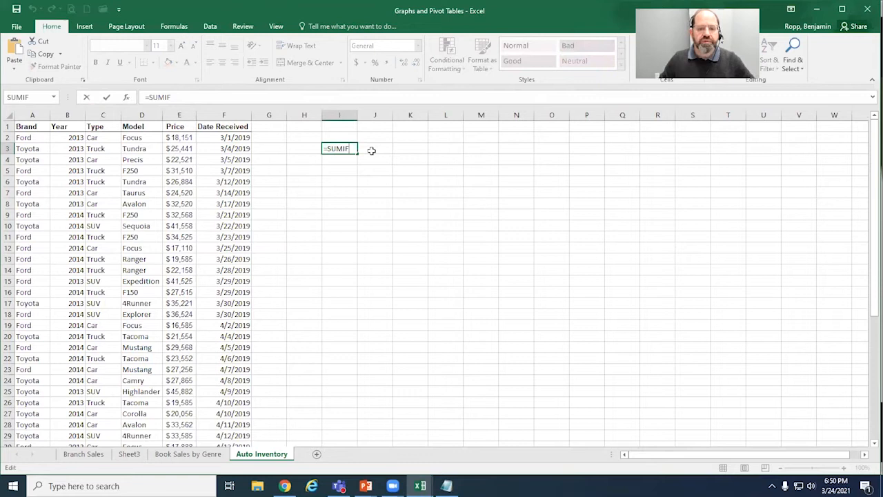
key(BackSpace)
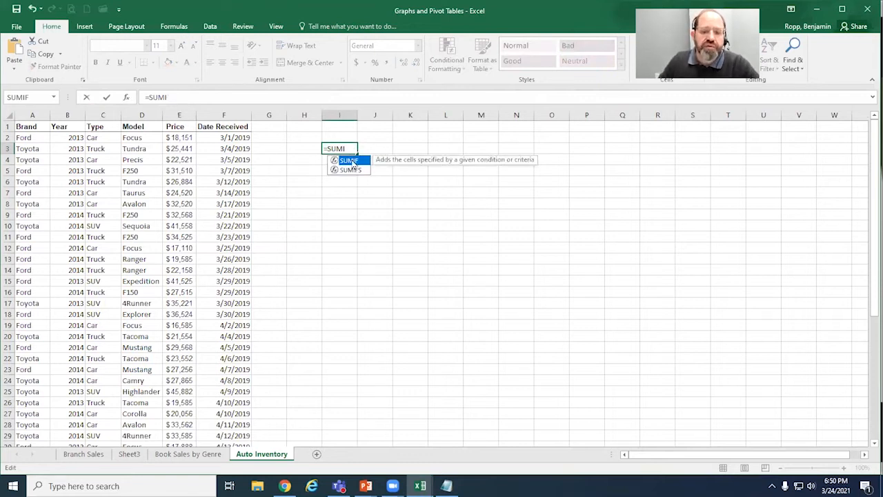
double_click(353, 162)
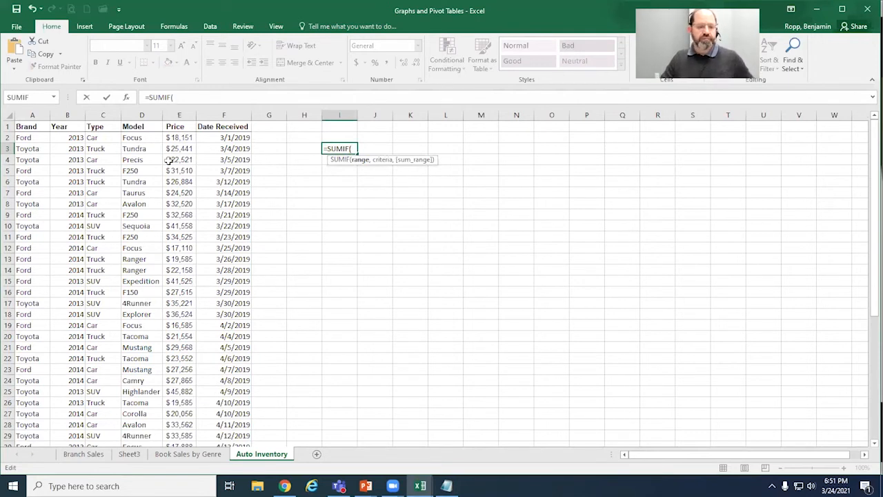
Step: Give the SUMIF formula the vehicle types in C2:C47 as its range and "car" as its criterion
drag(102, 142, 104, 422)
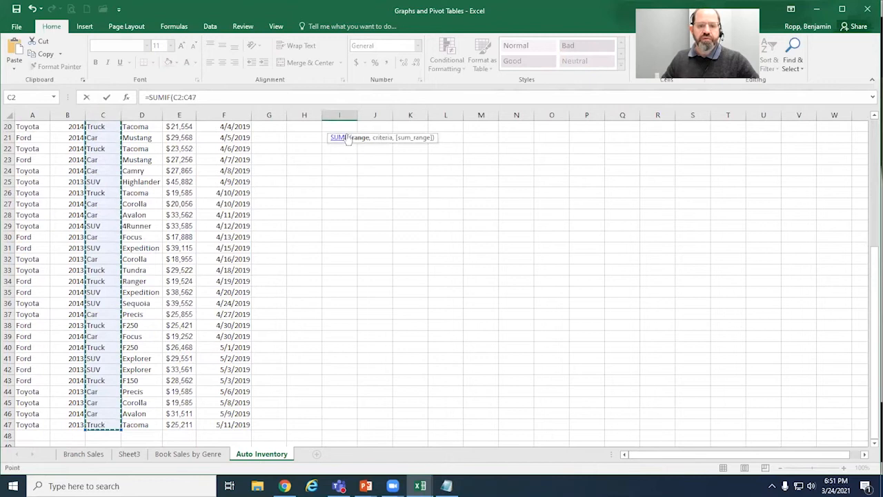
scroll(366, 148, up, 6)
scroll(385, 193, up, 1)
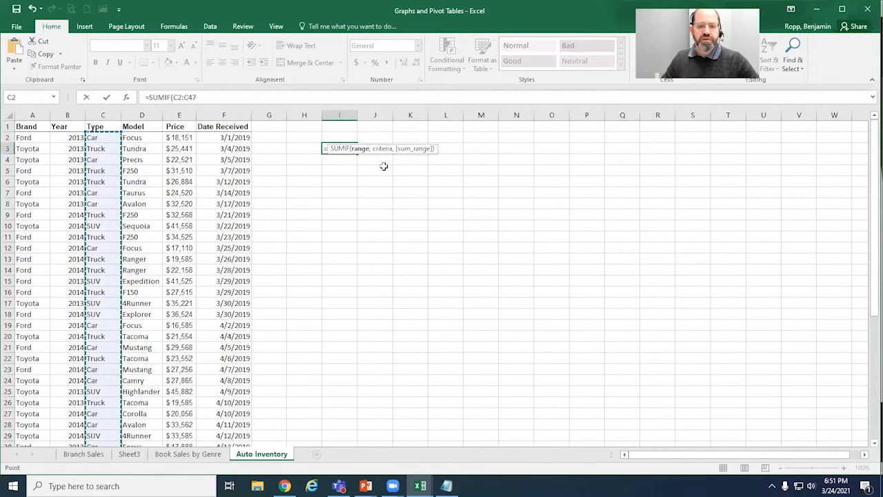
text(,"car")
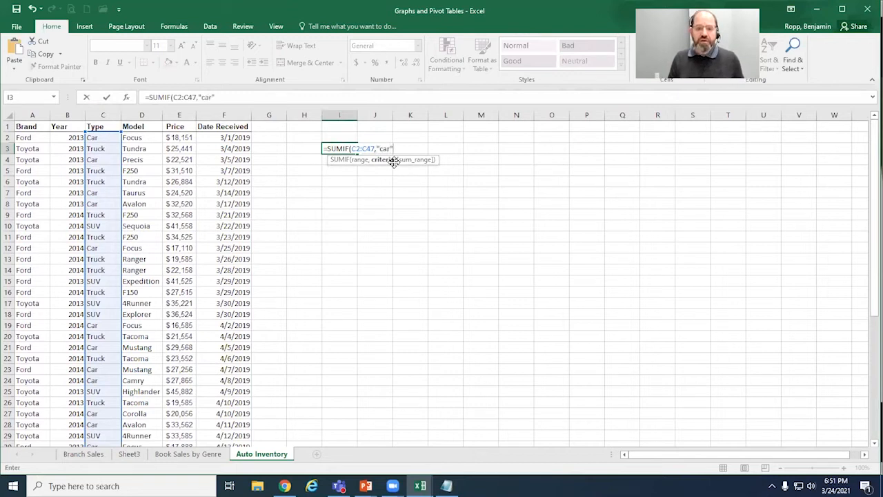
text(,)
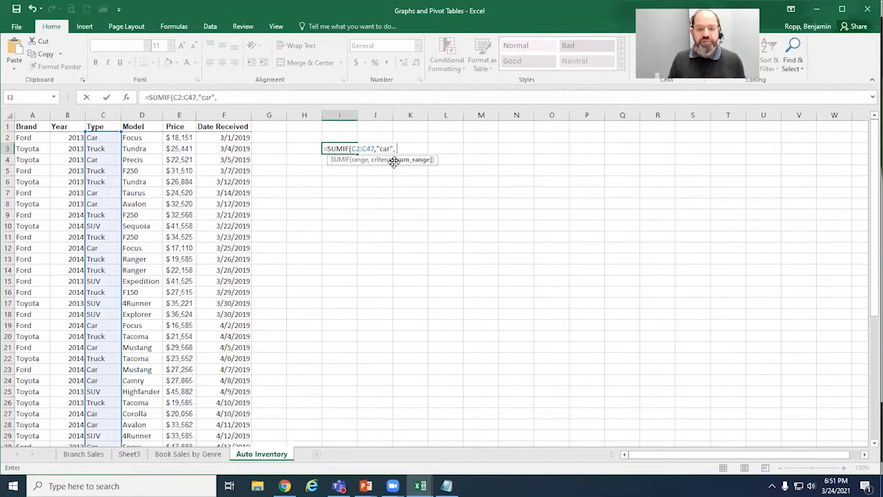
Step: Use the prices in E2:E47 as the sum range and complete the SUMIF formula in I3
drag(188, 138, 190, 425)
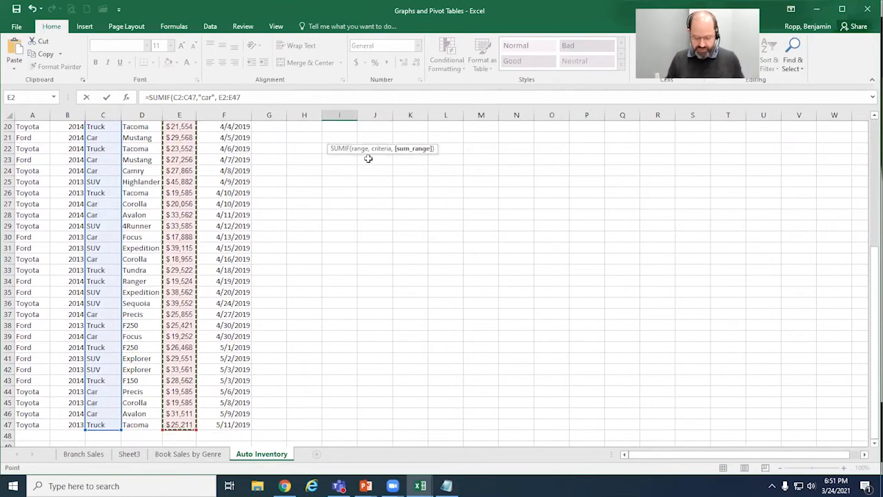
text())
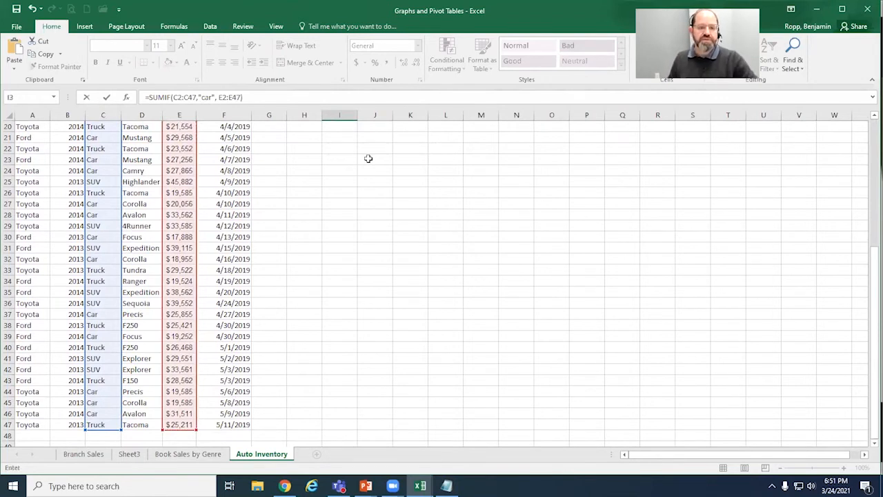
key(Return)
scroll(388, 197, up, 1)
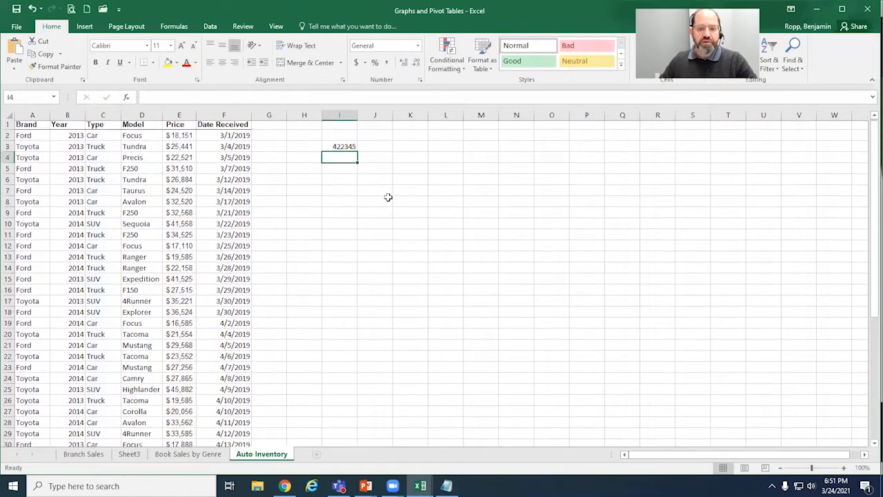
Step: Examine the cell ranges referenced by the SUMIF formula in cell I3
click(354, 149)
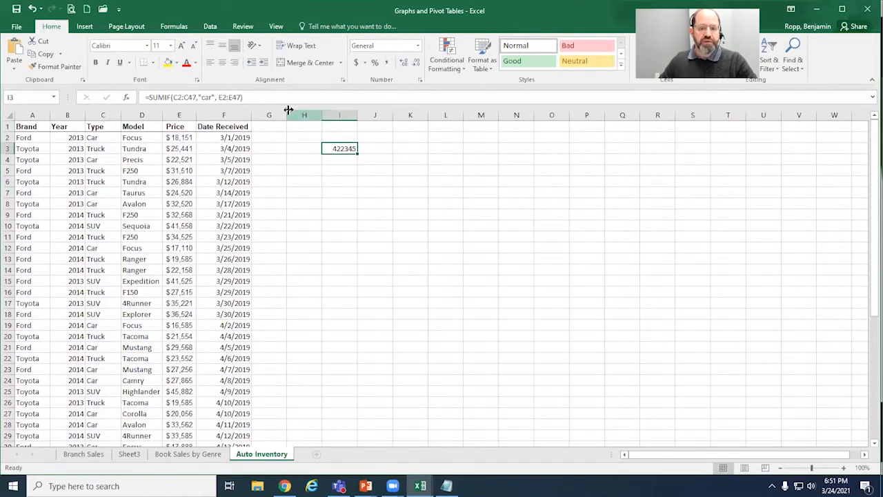
click(252, 96)
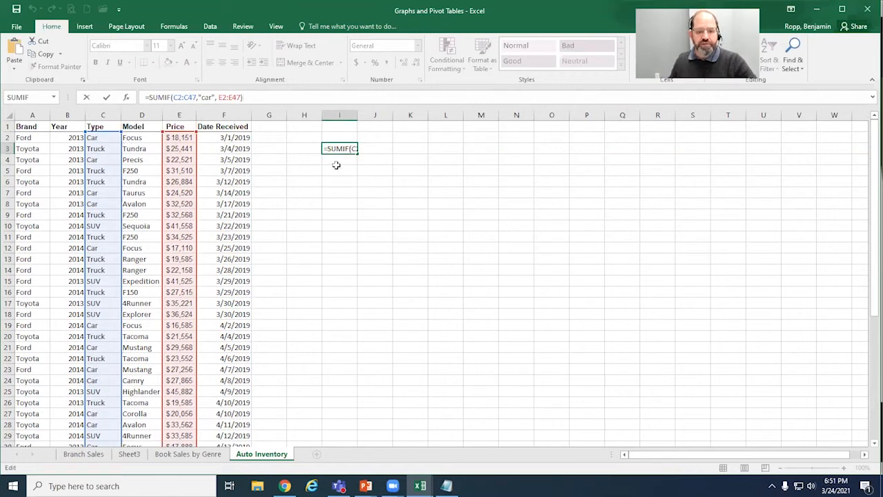
key(Return)
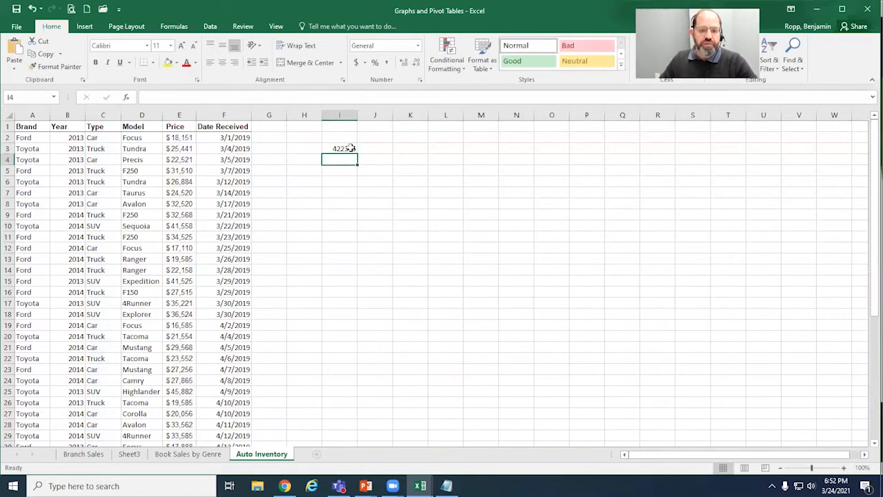
Step: Format the SUMIF total in cell I3 as currency
click(353, 149)
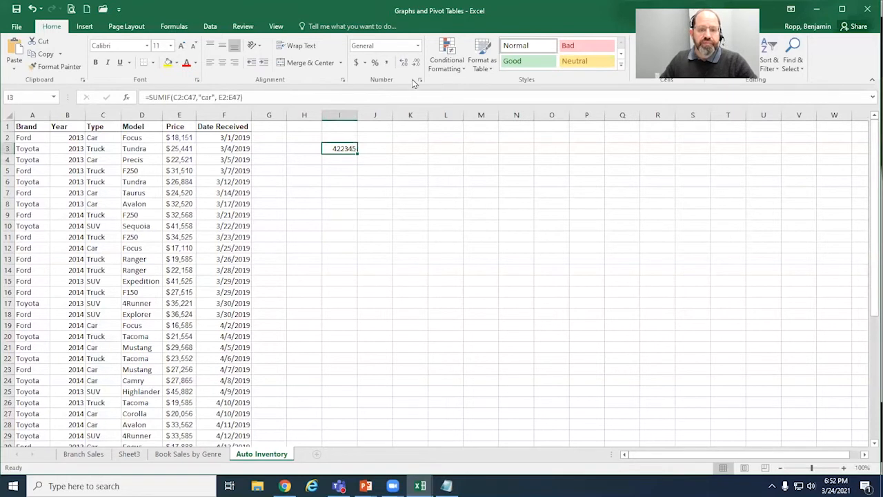
click(356, 63)
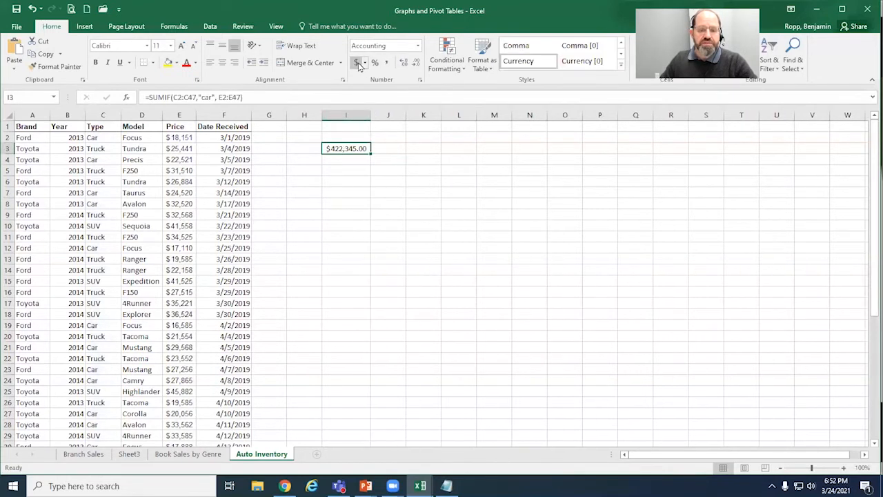
click(417, 45)
click(404, 116)
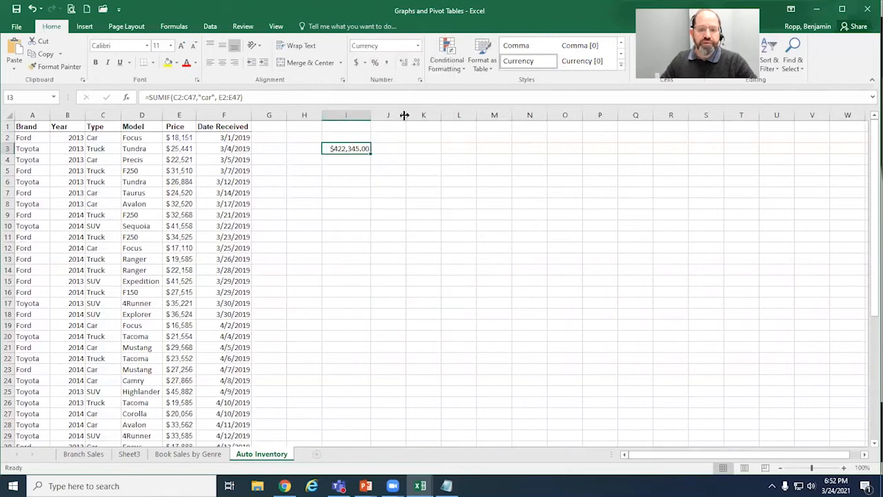
click(381, 239)
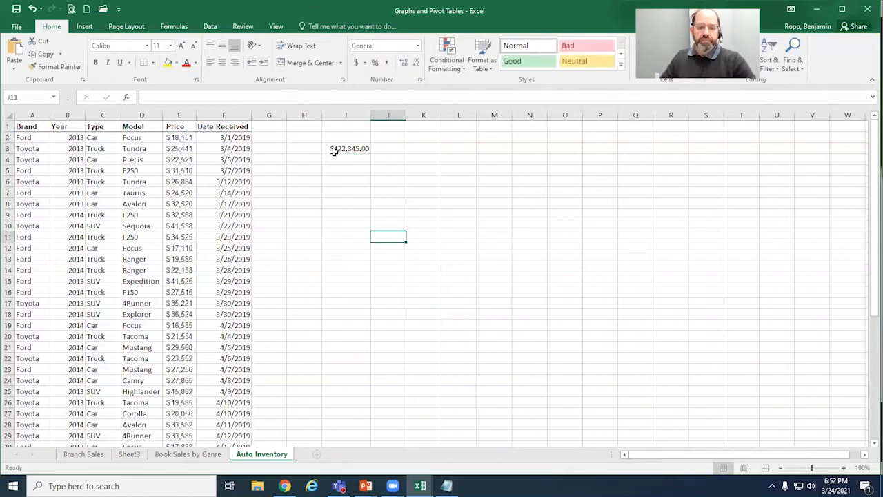
Step: Label cell H3 "Car Inventory" and widen column H to fit the text
click(309, 145)
text(C)
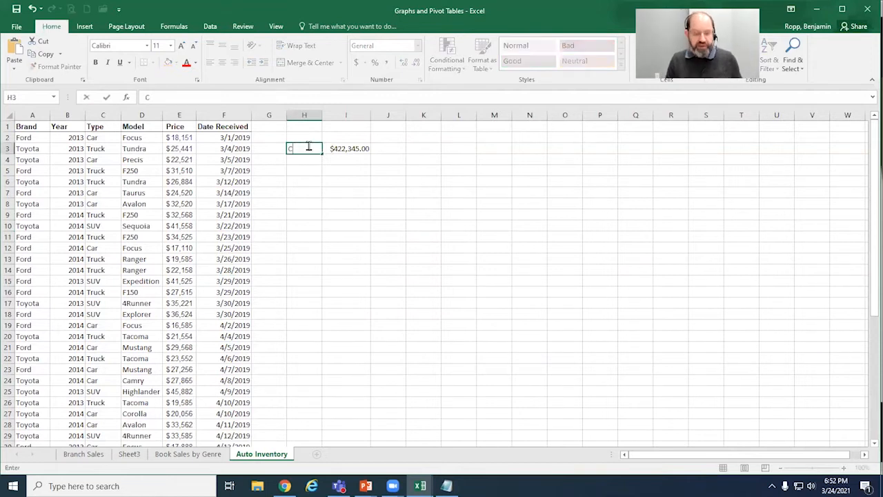
text(ar Invent)
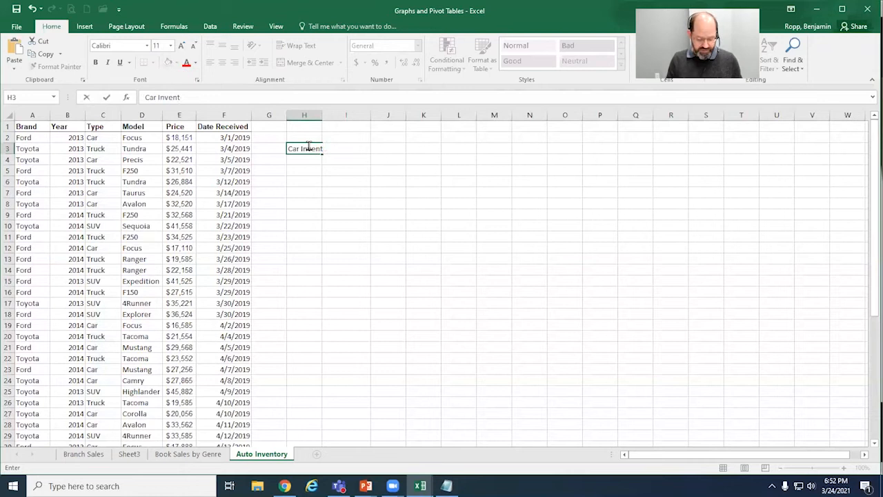
text(ory)
key(Return)
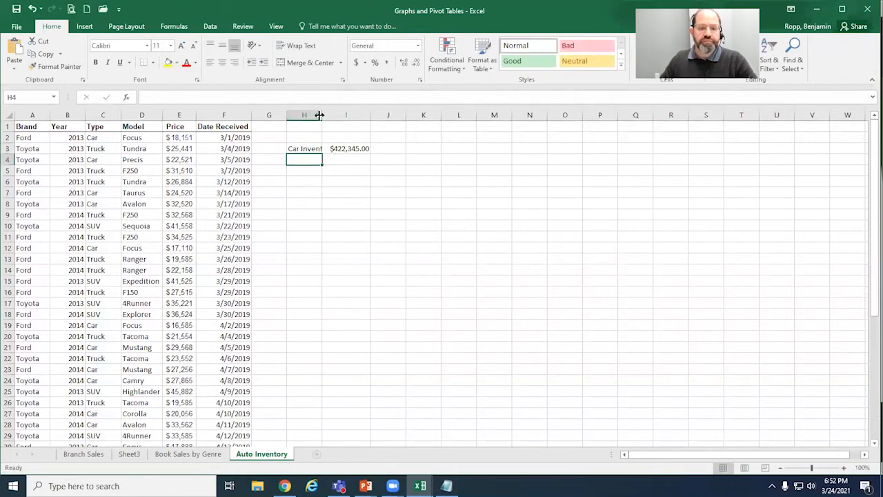
double_click(323, 115)
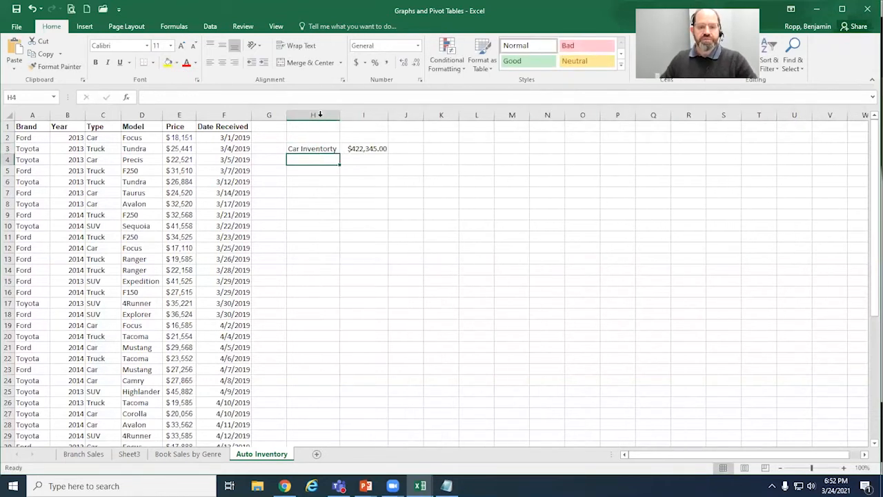
double_click(334, 149)
key(BackSpace)
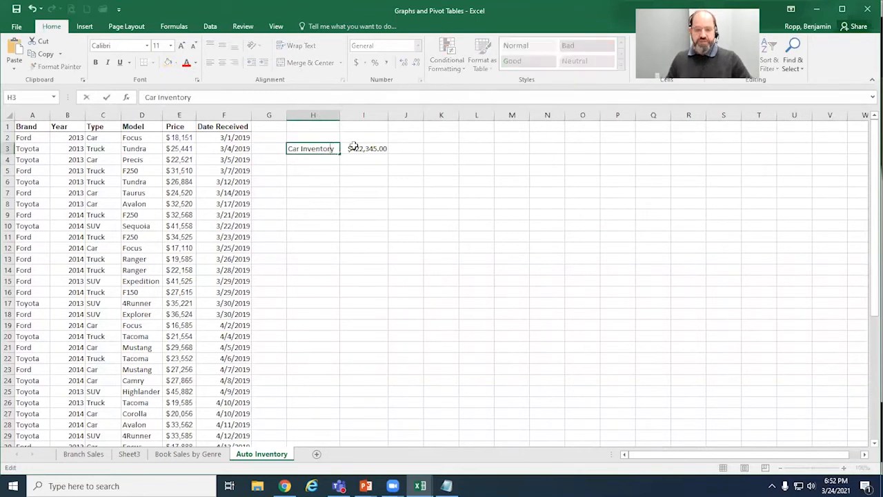
key(Return)
Step: Clear the SUMIF formula from I3 and its label from H3
drag(296, 147, 366, 157)
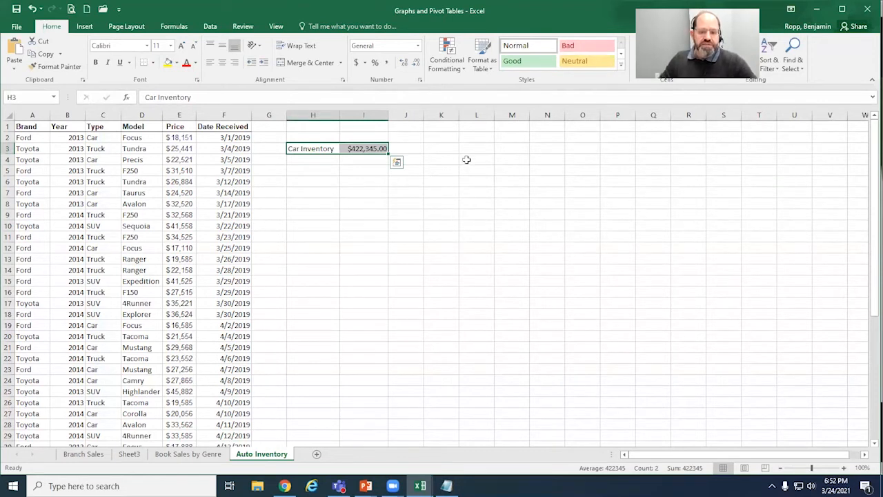
click(383, 149)
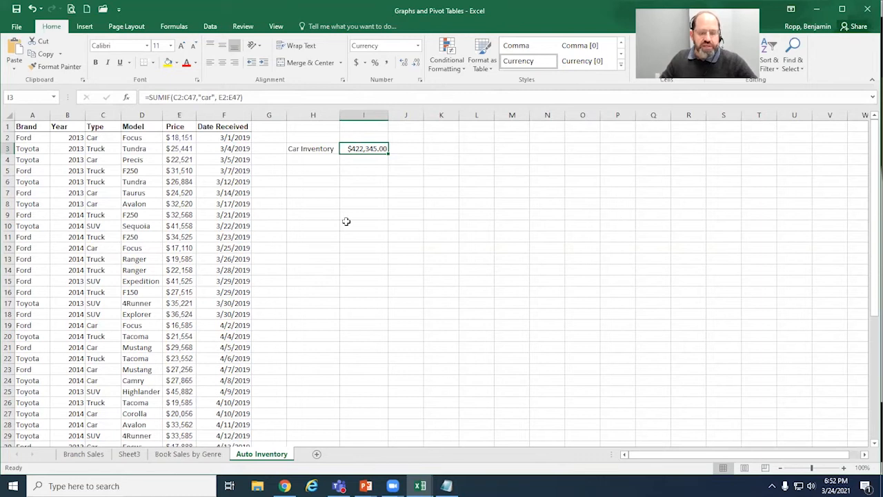
key(Delete)
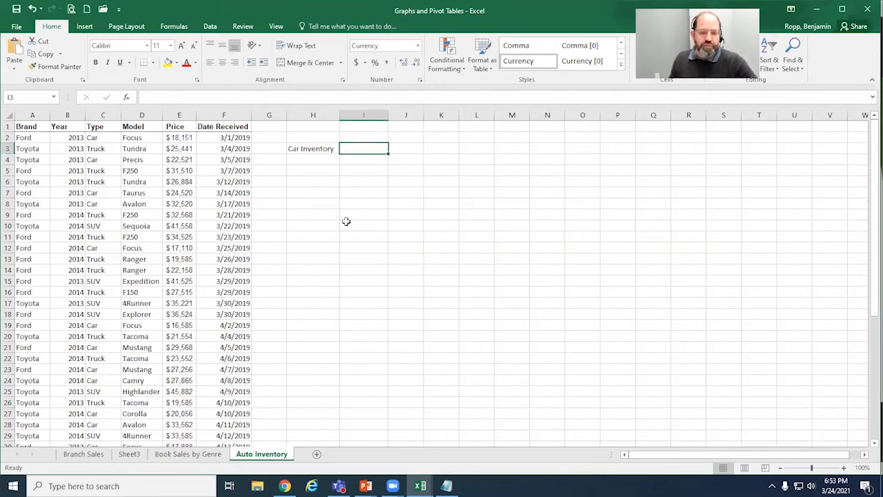
key(Left)
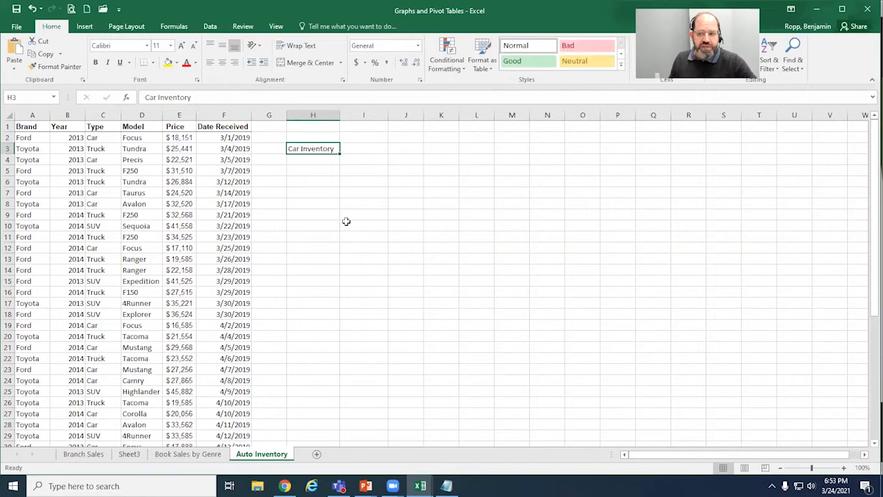
key(Delete)
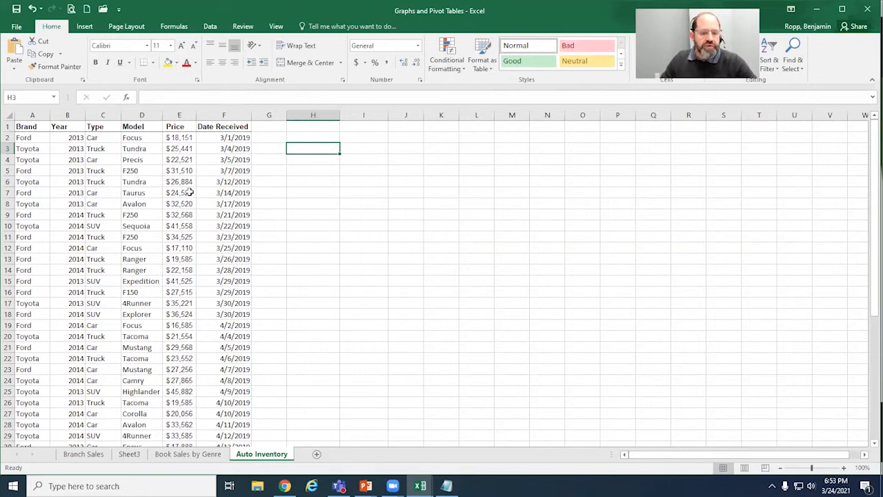
Step: Create a PivotTable on a new worksheet from the Auto Inventory data in A1:F47
click(86, 28)
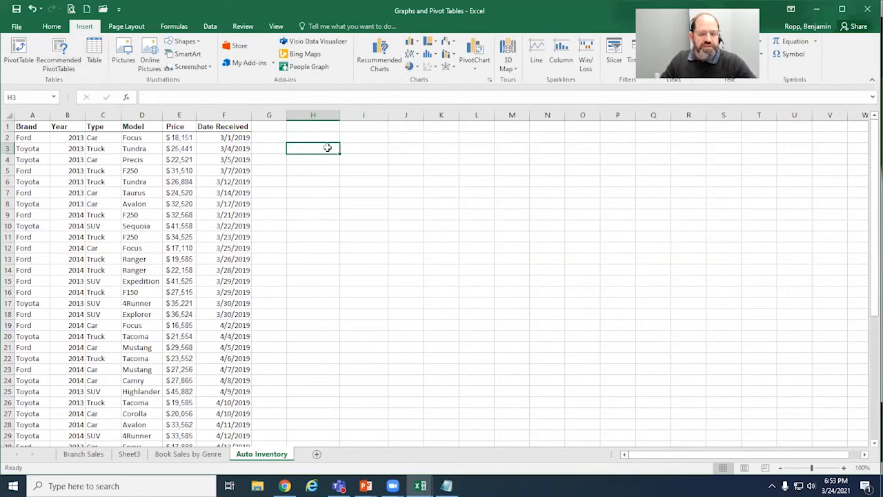
click(157, 173)
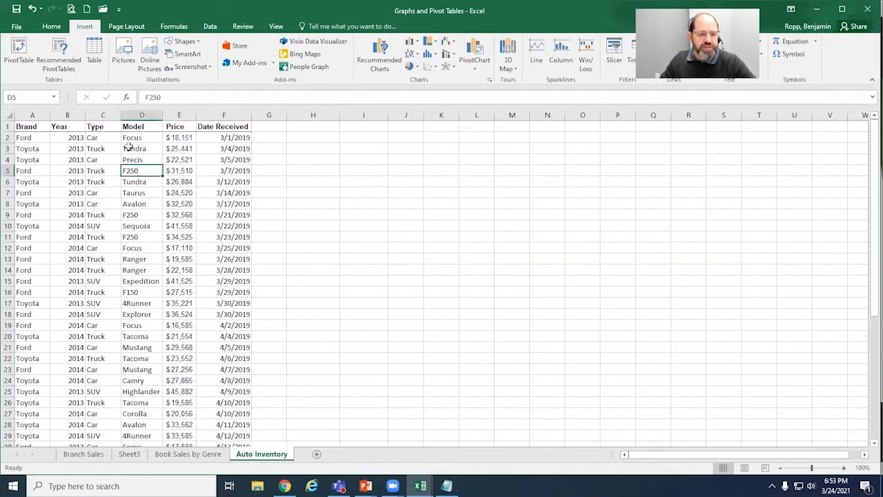
click(20, 62)
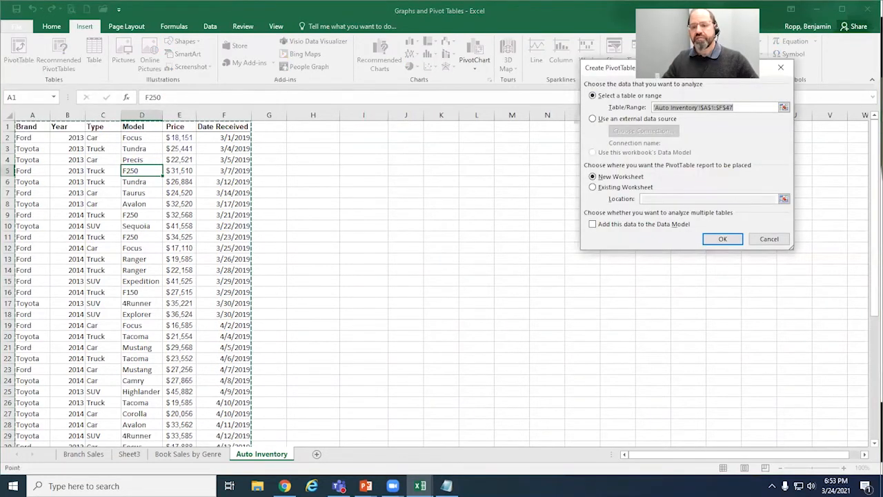
drag(682, 71, 394, 110)
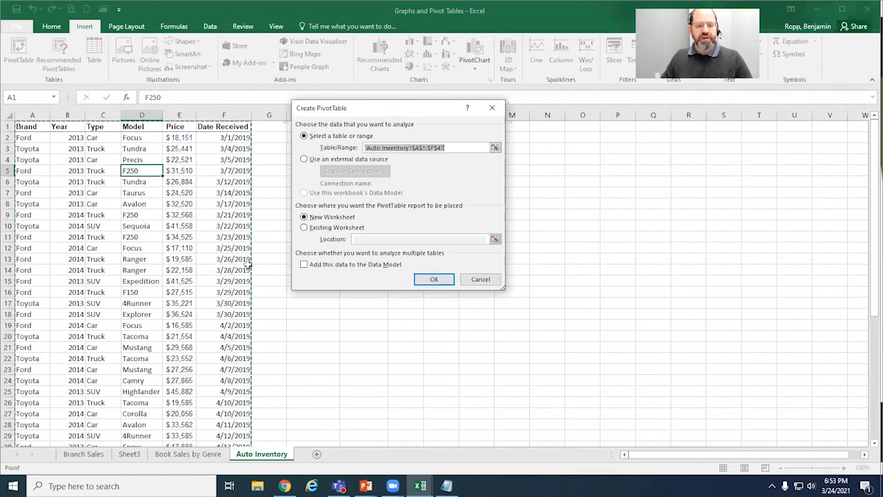
scroll(188, 243, down, 8)
scroll(188, 243, down, 3)
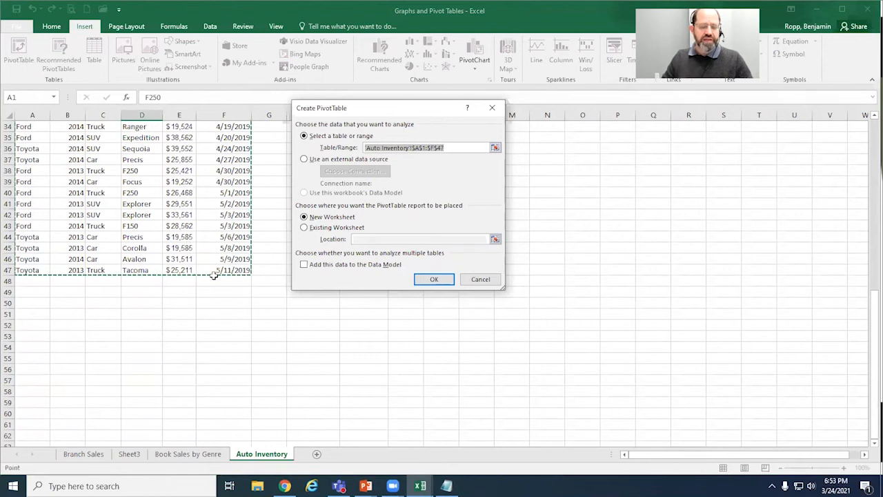
scroll(214, 275, up, 2)
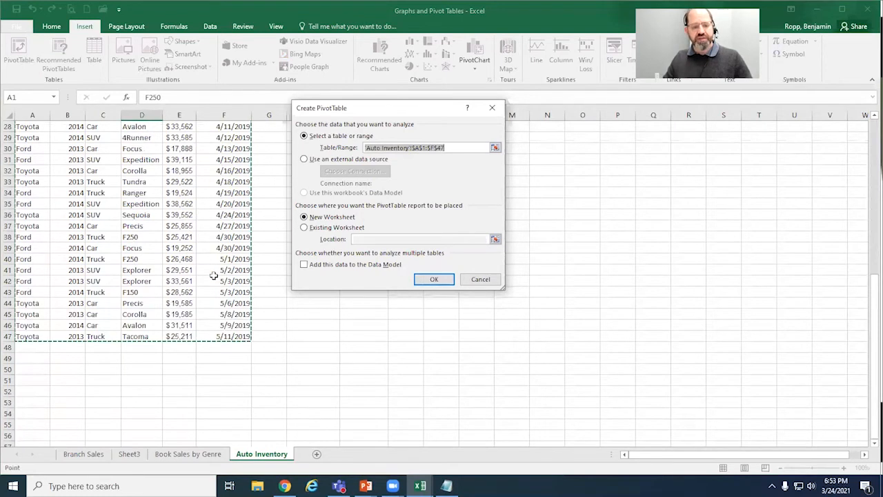
scroll(214, 274, up, 9)
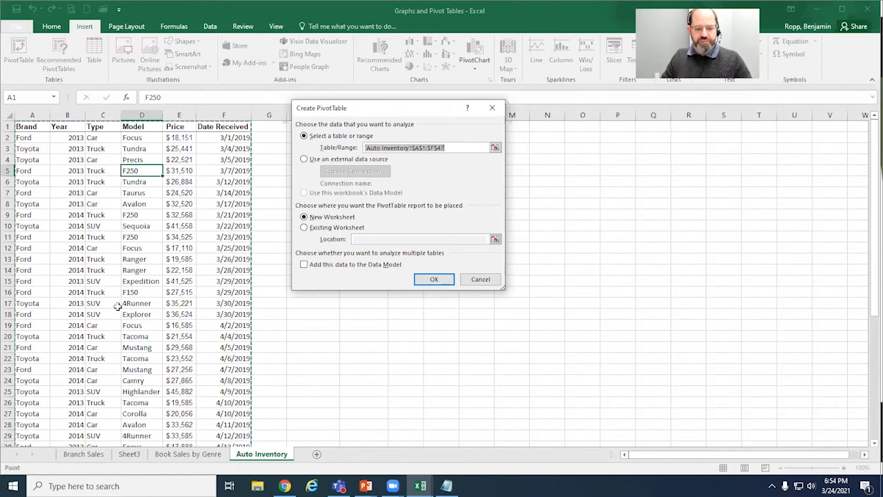
scroll(151, 321, down, 6)
scroll(148, 320, up, 7)
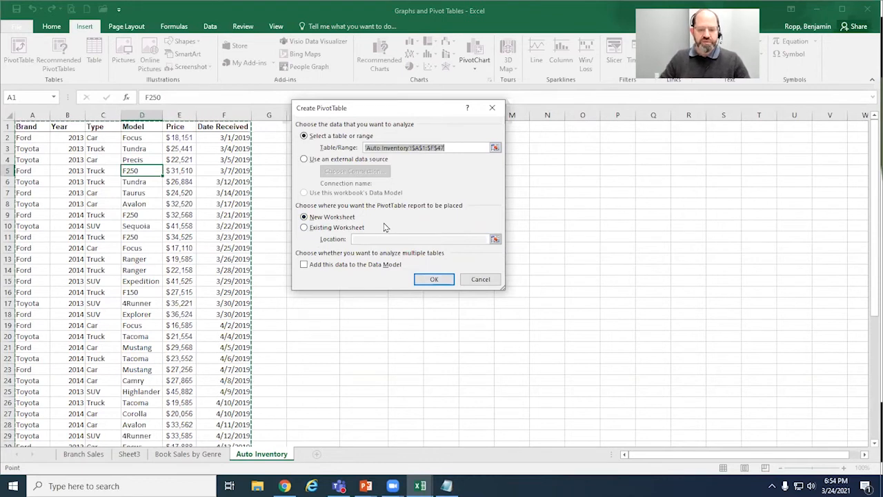
click(434, 279)
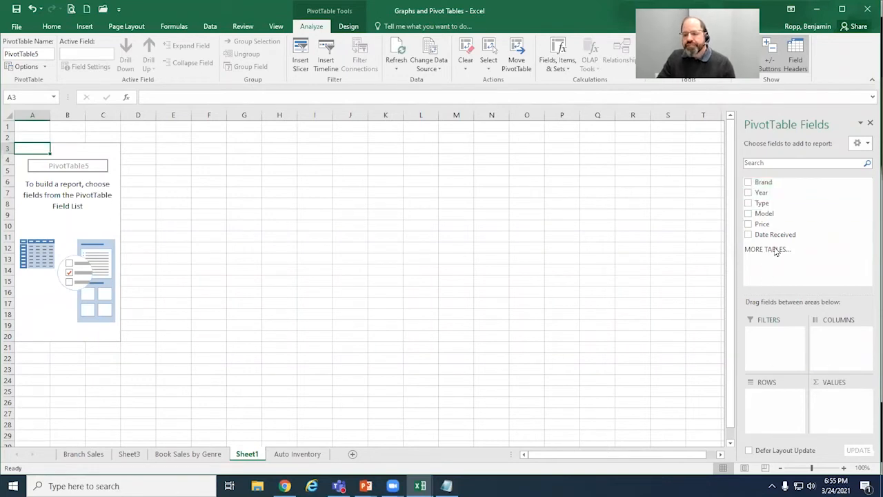
Step: Add Brand and Type as the PivotTable's row fields and sum Price as its values
click(748, 182)
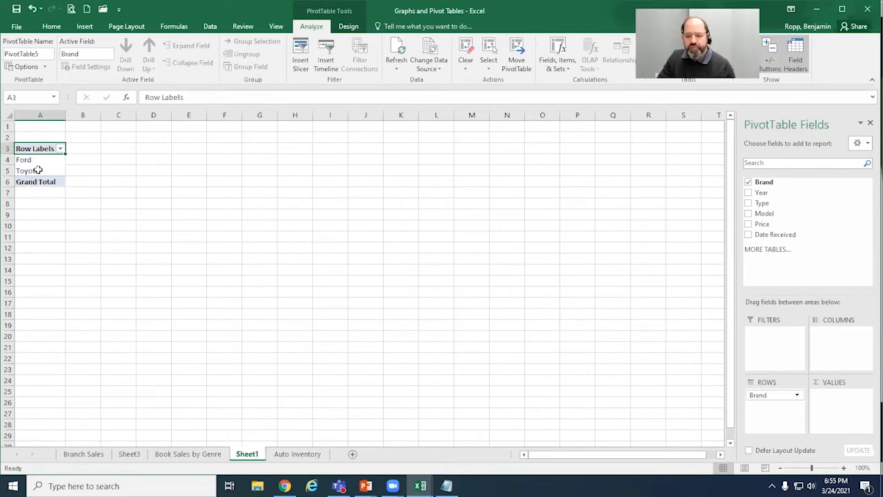
click(749, 204)
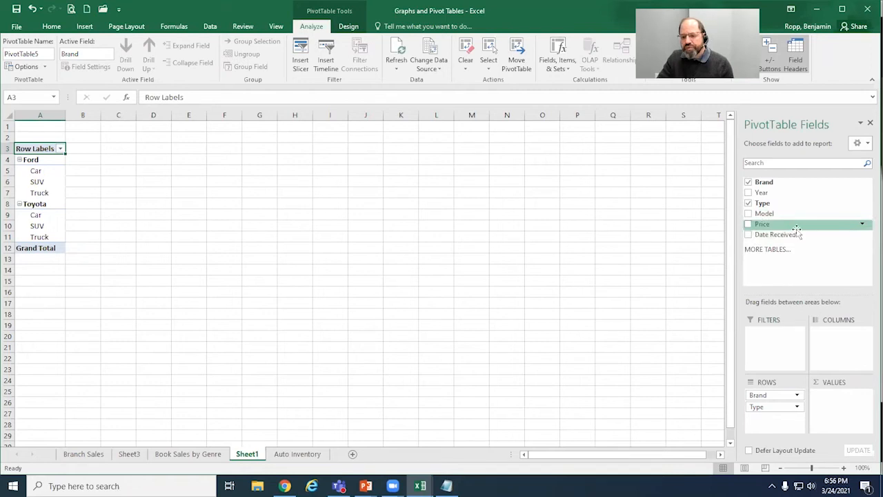
click(749, 225)
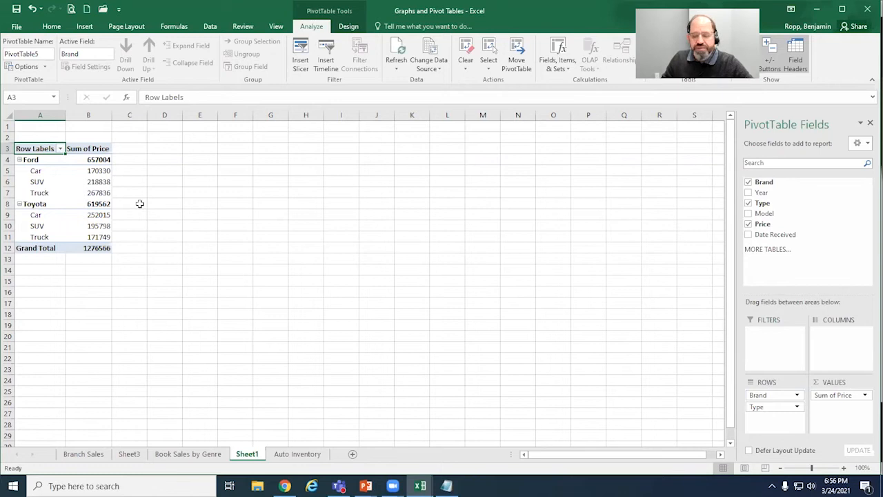
Step: Examine the PivotTable's price totals by brand, its grand total and the vehicle types nested under each brand
click(106, 174)
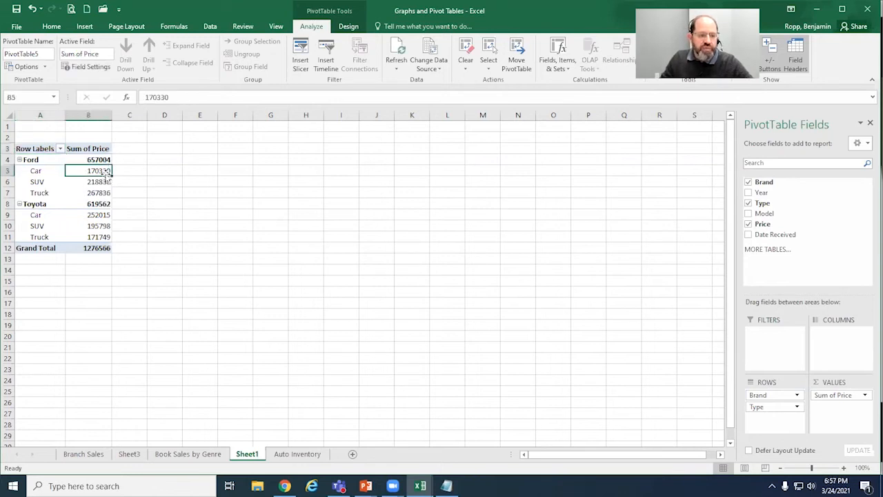
click(104, 160)
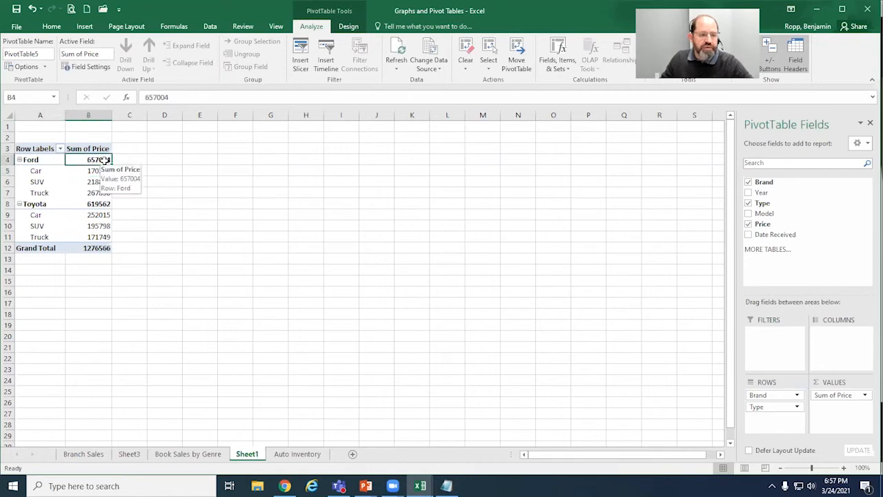
click(100, 206)
click(97, 249)
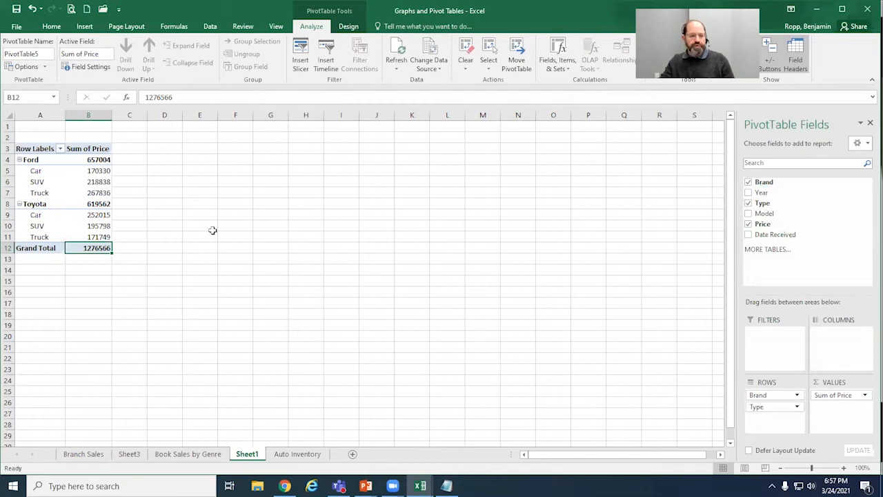
click(38, 159)
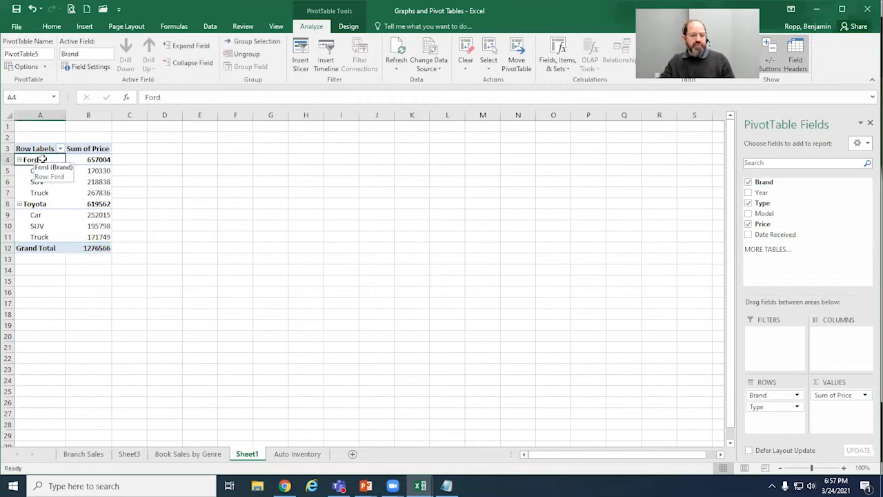
click(48, 207)
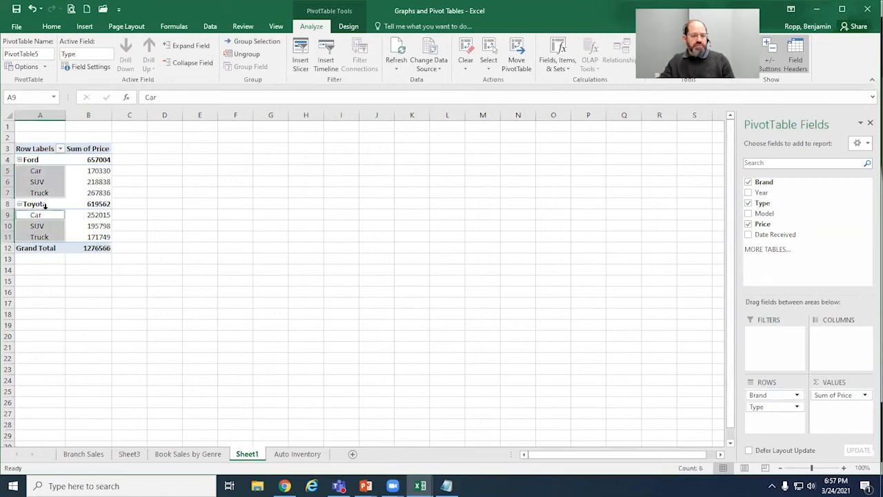
click(48, 225)
click(45, 170)
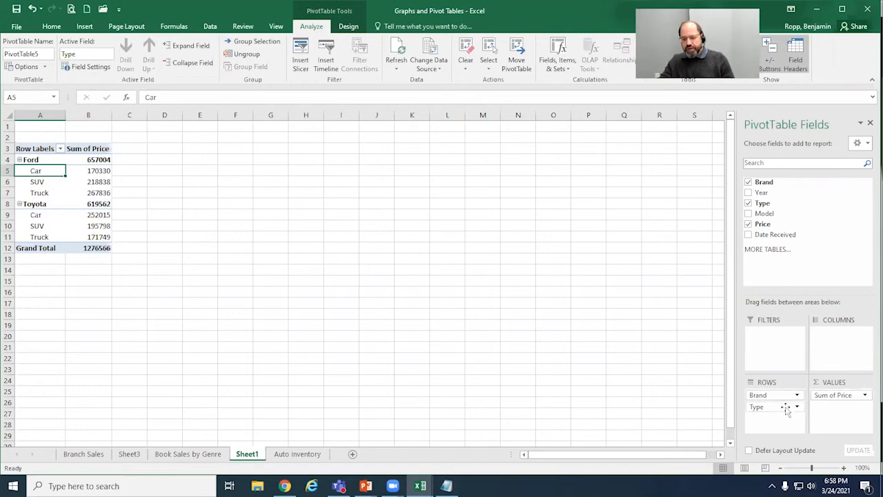
Step: Reorder the PivotTable's row fields so that Type comes above Brand
mouse_move(785, 407)
mouse_down()
mouse_move(663, 399)
mouse_move(691, 400)
mouse_move(700, 411)
mouse_move(768, 412)
mouse_move(773, 397)
mouse_up()
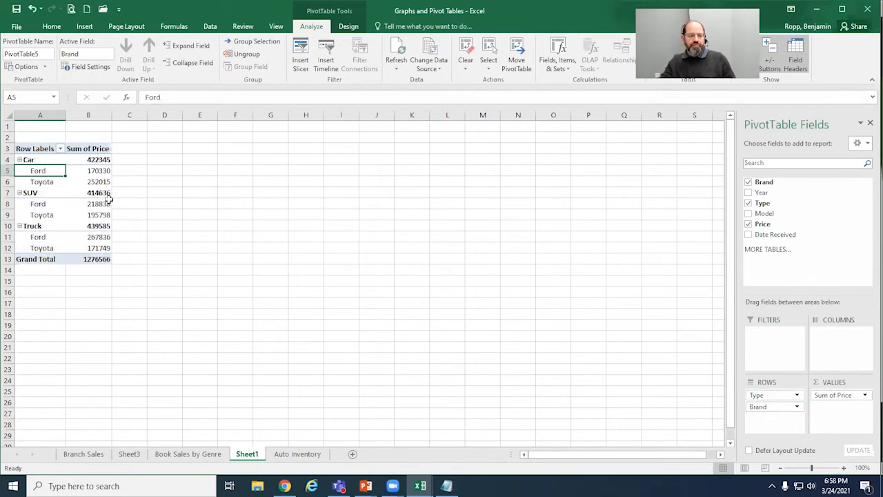
click(75, 182)
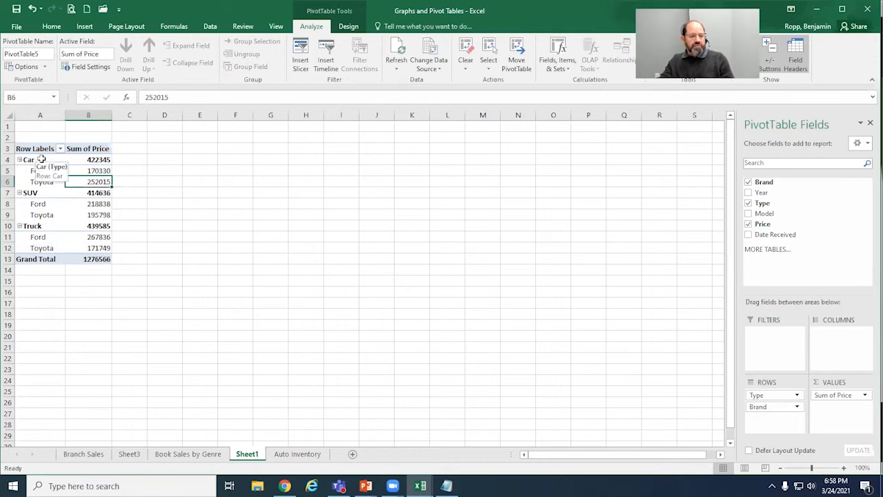
click(38, 159)
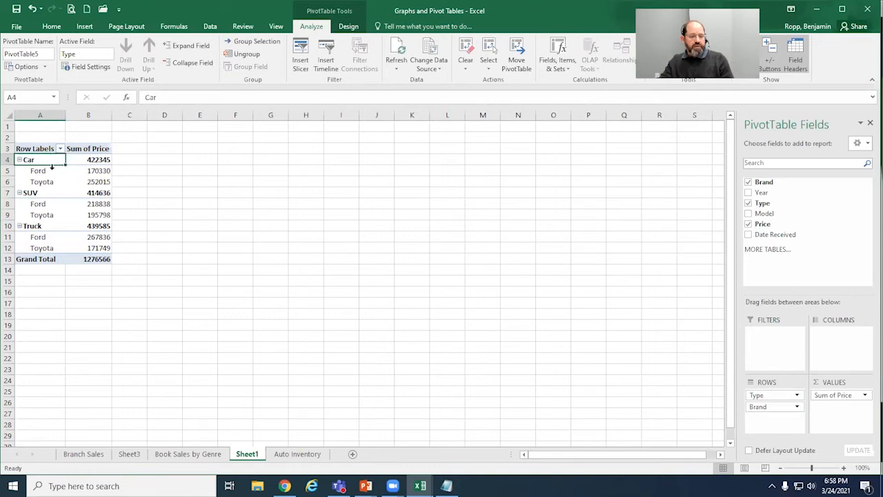
Step: Examine the PivotTable's price totals for the Car and SUV types and the Ford and Toyota brands nested under Car
click(42, 172)
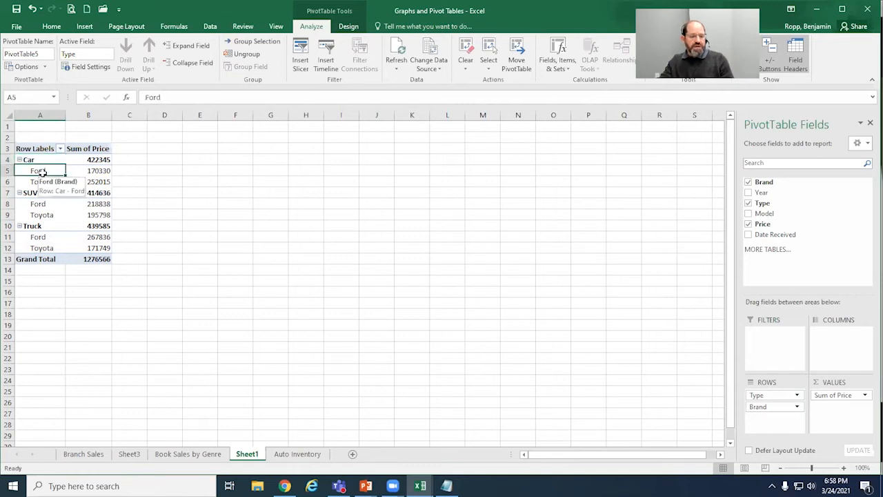
click(41, 180)
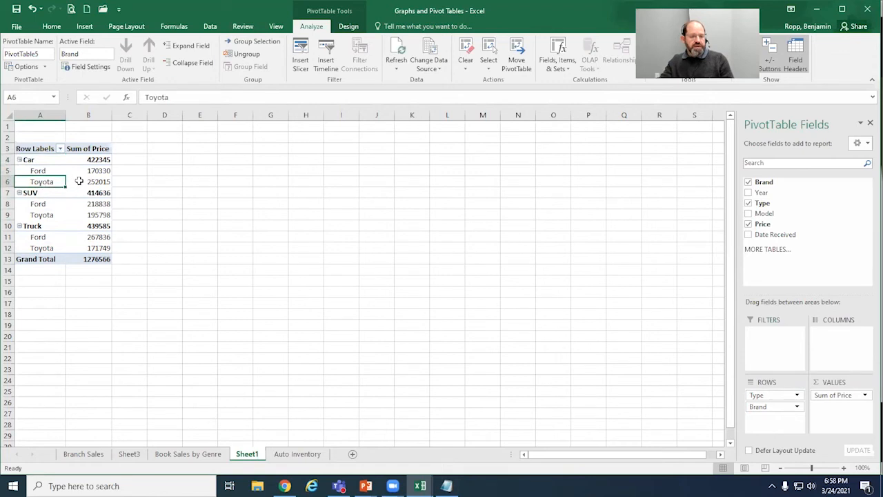
click(100, 162)
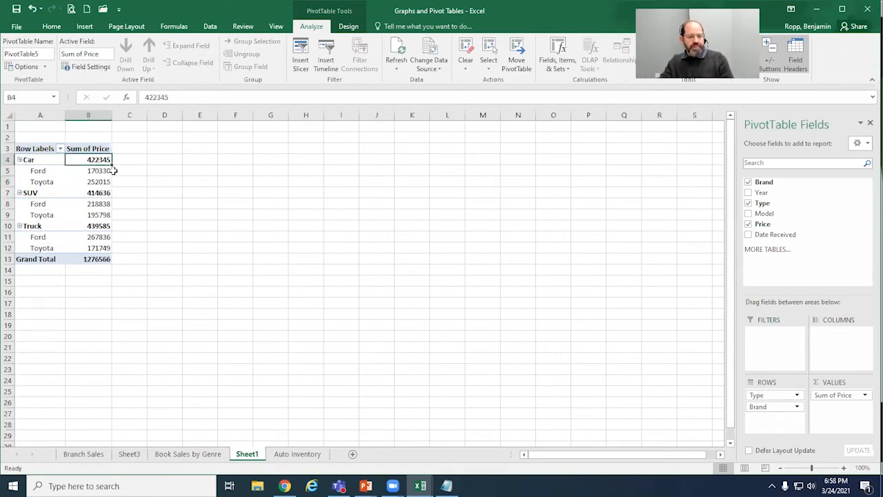
click(102, 170)
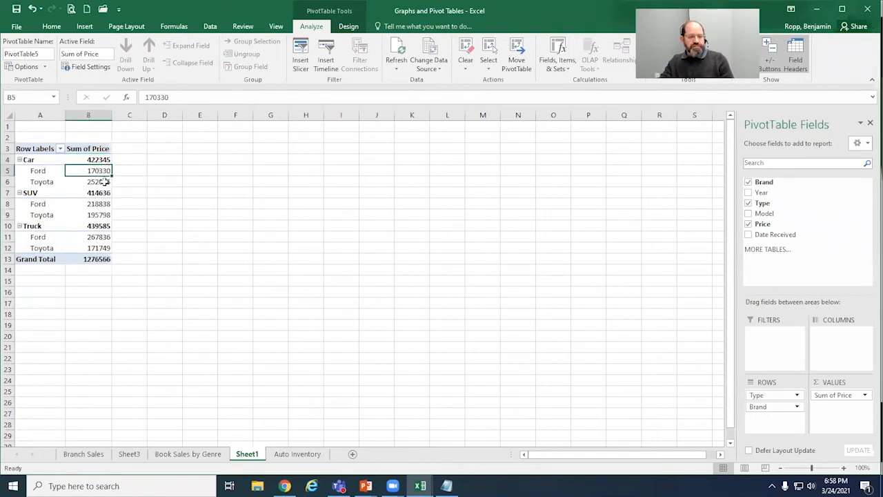
click(104, 180)
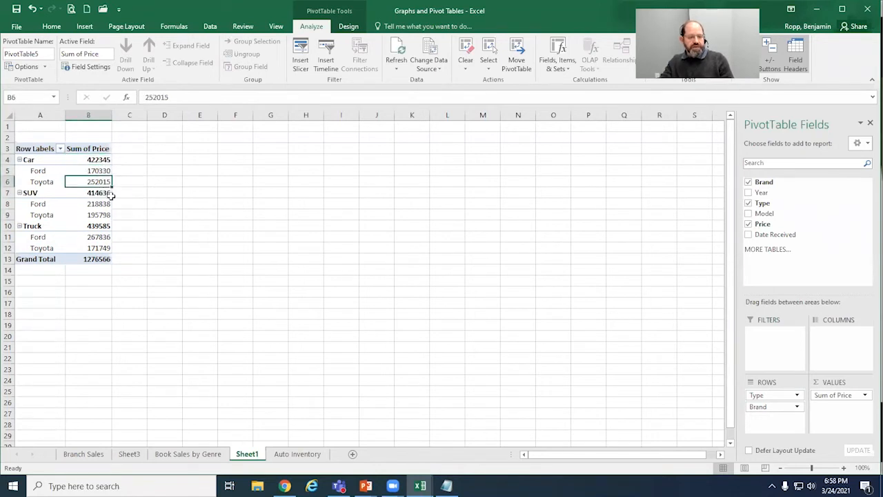
click(103, 192)
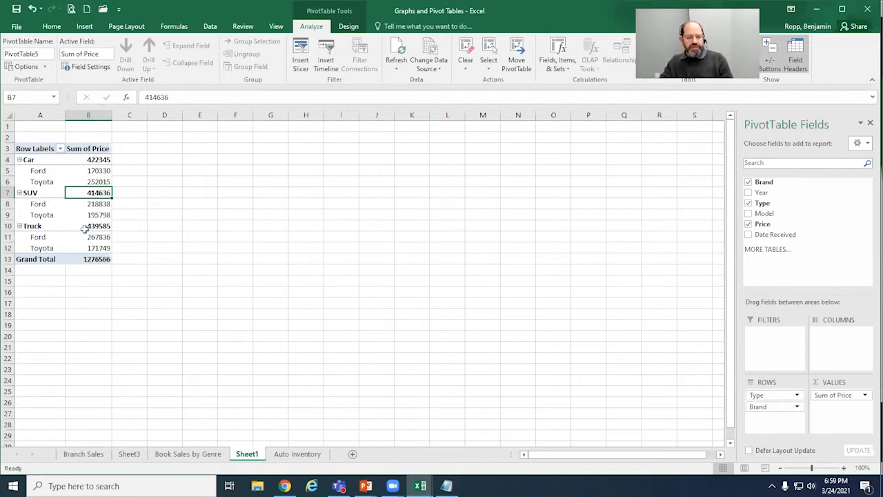
mouse_move(75, 230)
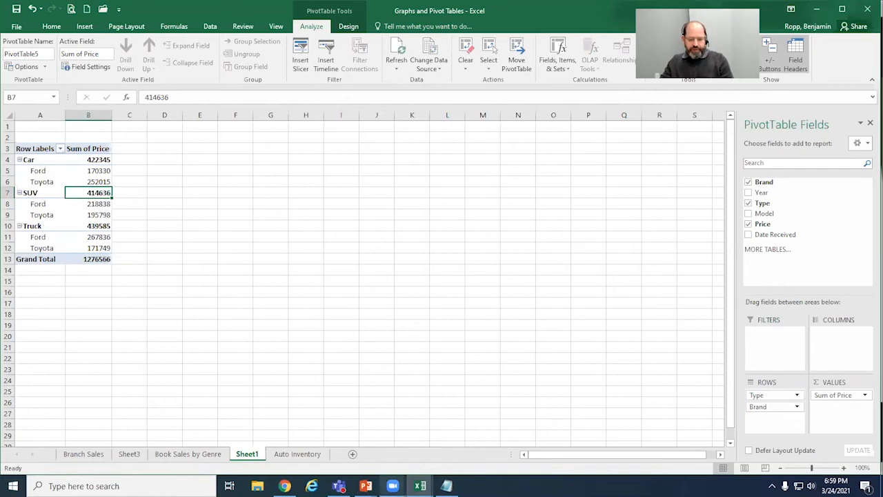
Step: Switch to the Excel Graphs and Pivot Tables slide show in PowerPoint and maximize its window
mouse_move(367, 484)
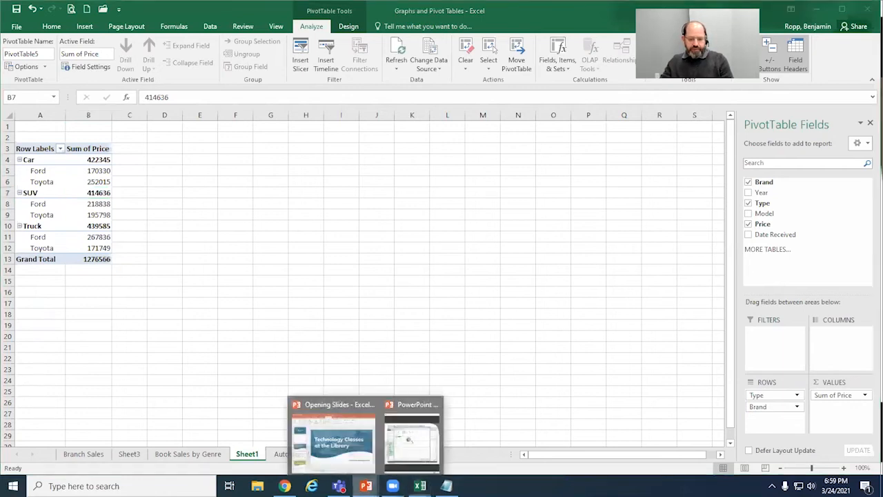
click(416, 450)
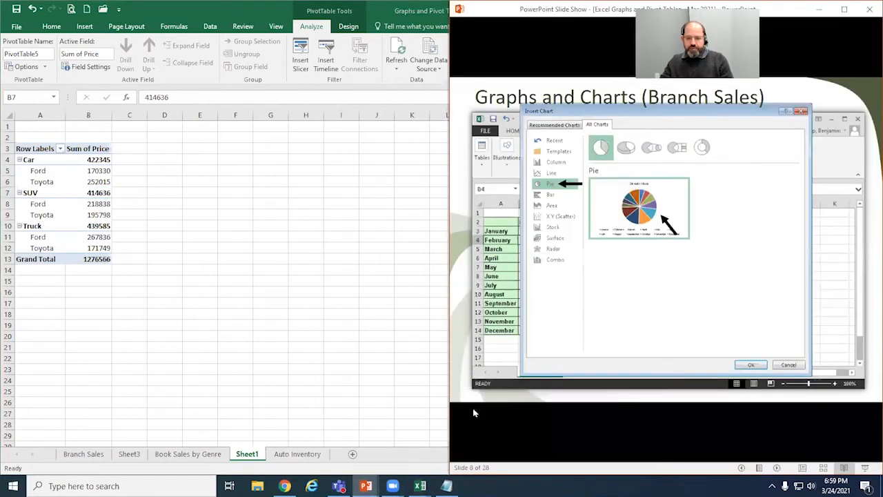
click(845, 9)
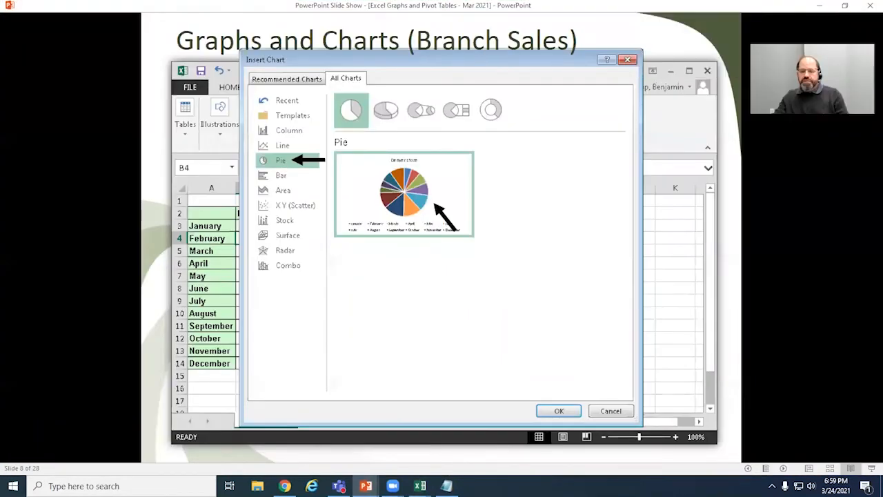
Step: Advance the slide show from the Branch Sales pie chart slide to the Pivot Table Areas Diagram slide
click(506, 310)
click(504, 309)
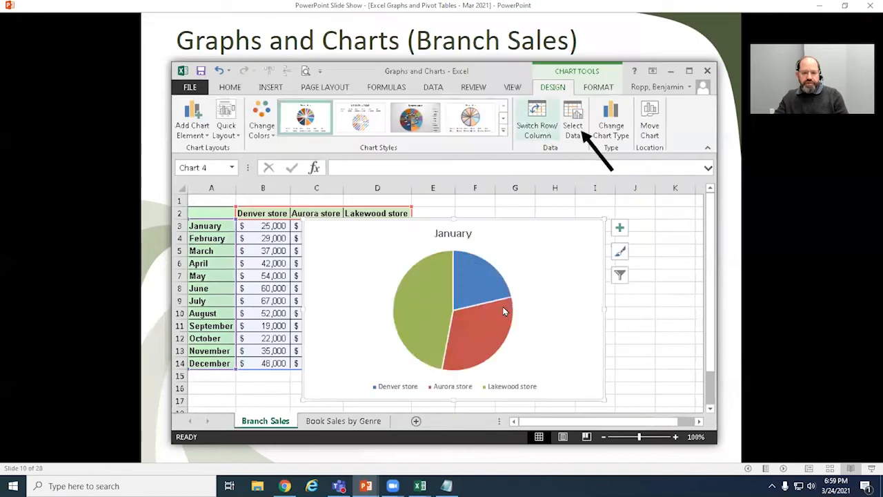
click(505, 309)
click(505, 309)
click(504, 309)
click(504, 309)
click(504, 309)
click(504, 309)
click(504, 309)
click(505, 309)
click(504, 309)
click(504, 309)
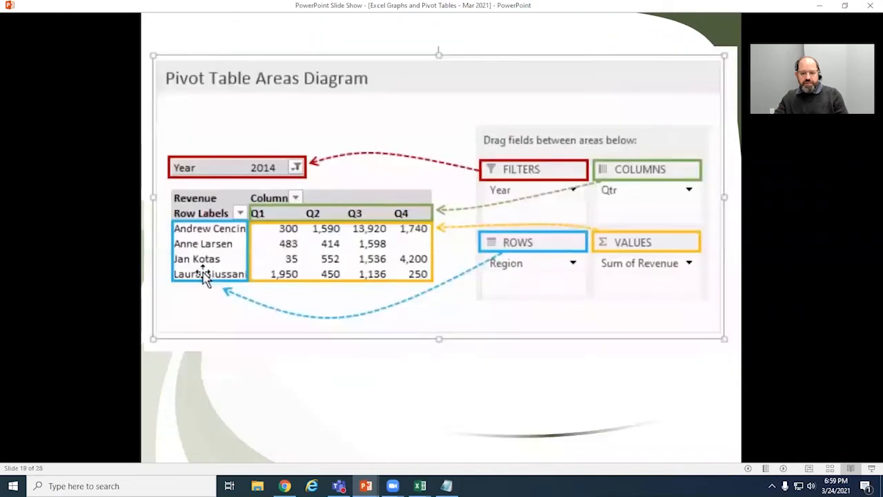
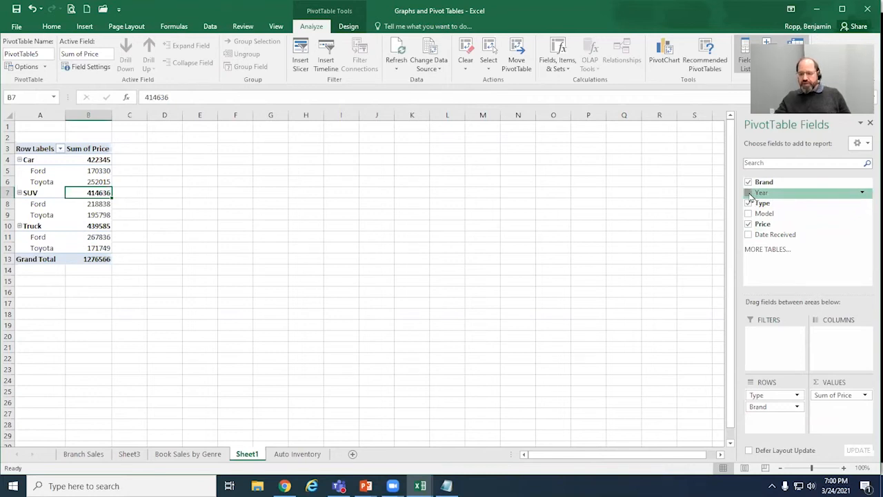
Step: Add the Year field to the PivotTable's values as a sum beside Sum of Price
click(749, 193)
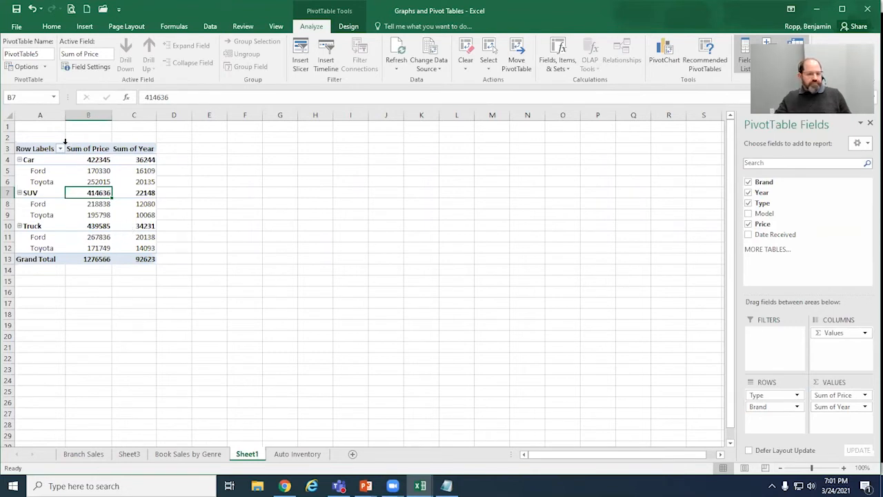
click(140, 149)
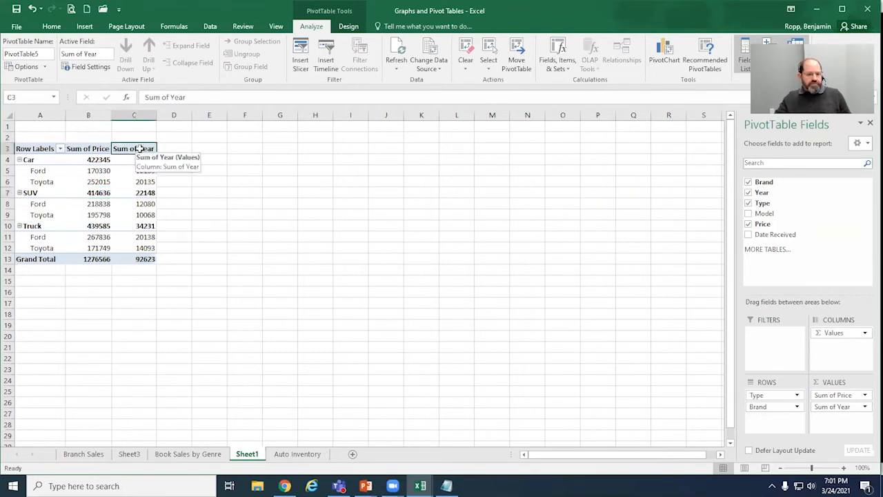
click(108, 158)
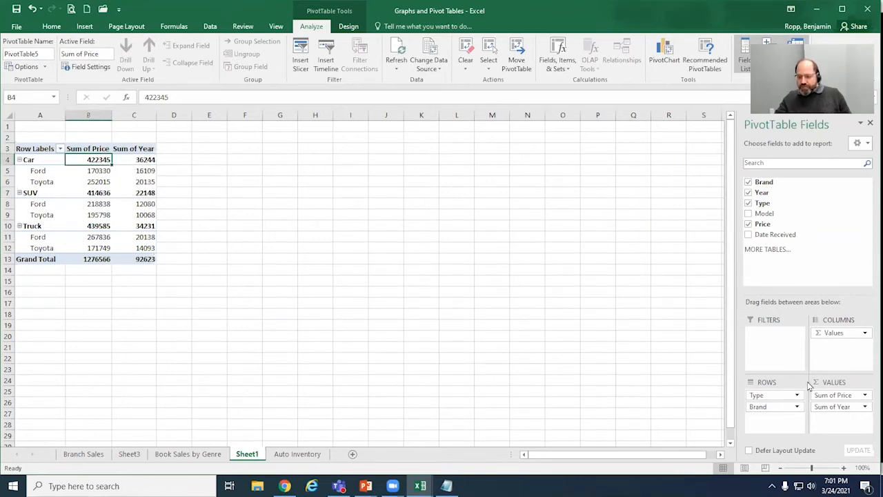
Step: Remove the Type field and all value fields from the PivotTable, keeping only Brand in the rows
click(773, 397)
drag(774, 398, 640, 374)
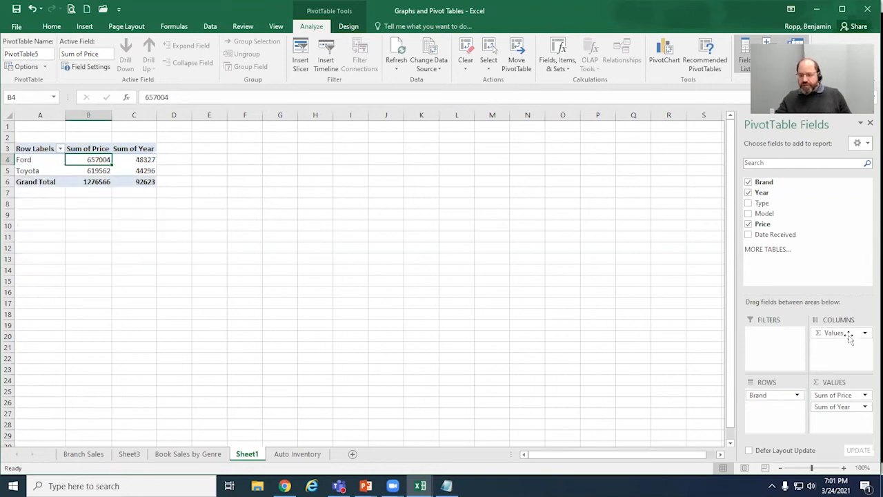
drag(849, 335, 850, 335)
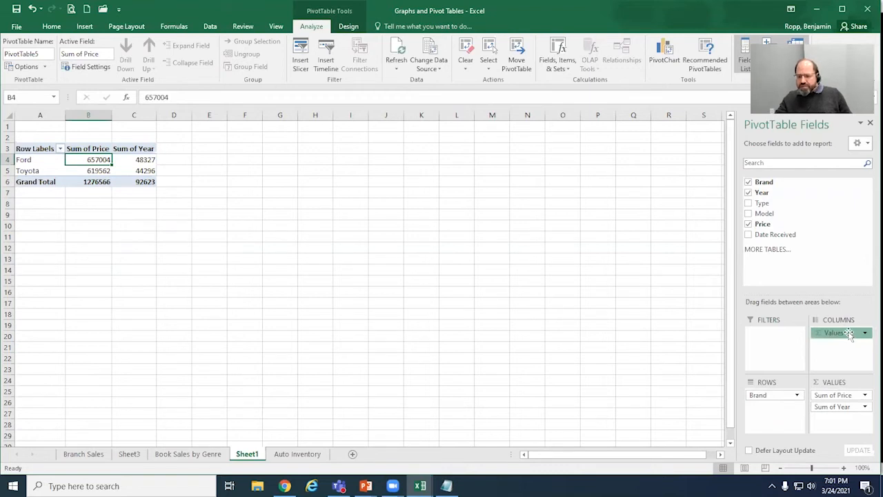
drag(850, 335, 674, 365)
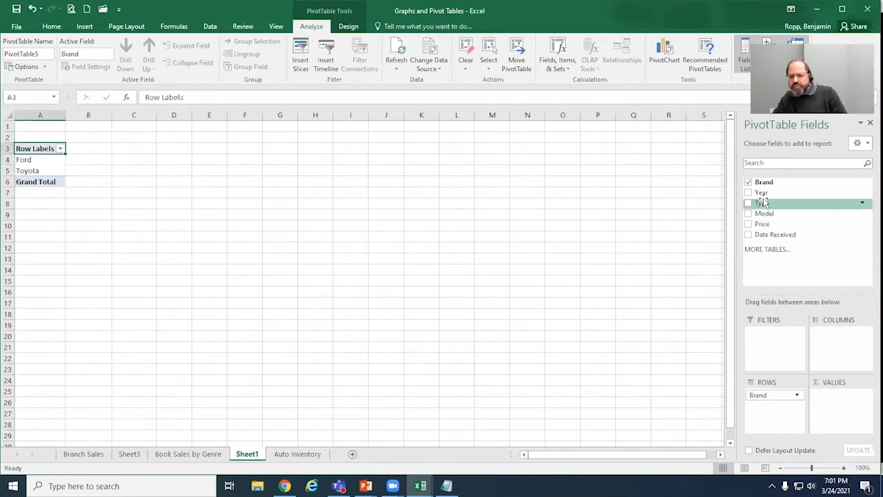
Step: Place Year in the PivotTable's columns and Price in its values, then widen the 2014 column
drag(761, 194, 838, 336)
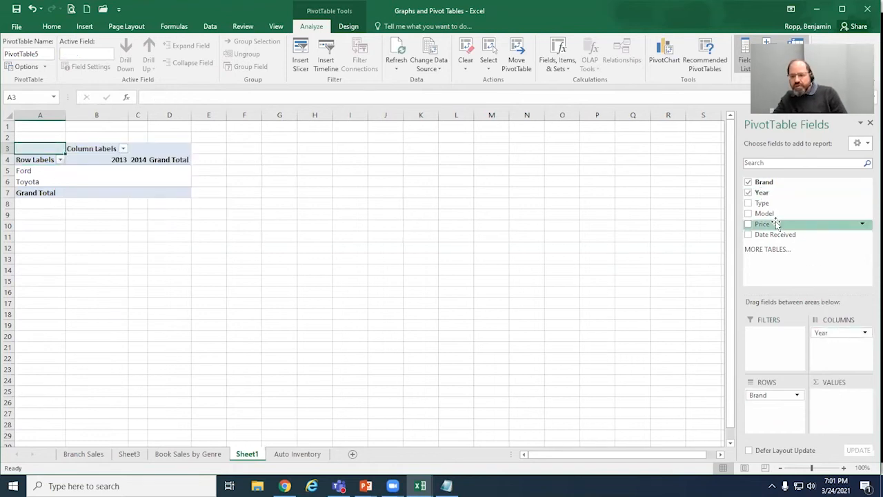
drag(771, 224, 839, 401)
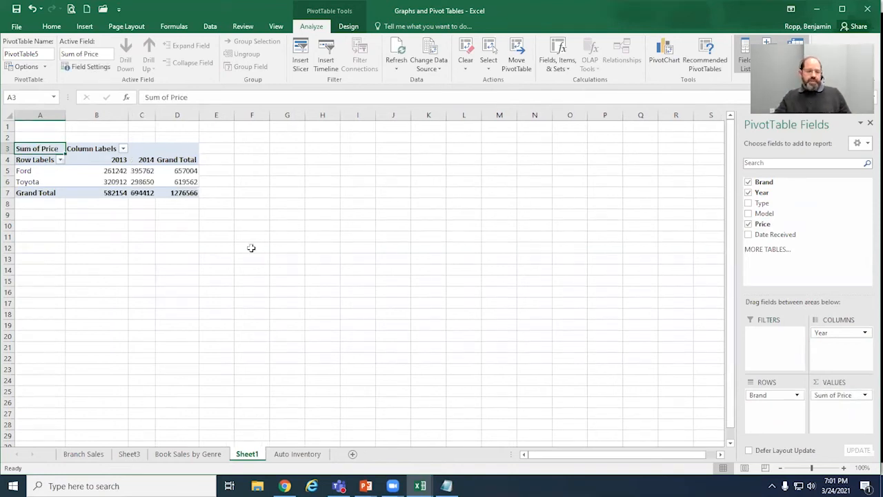
drag(155, 115, 181, 114)
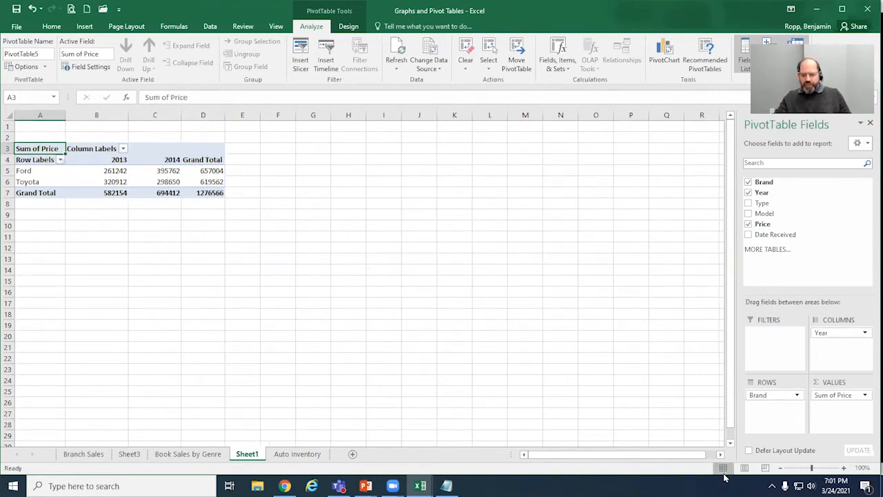
Step: Examine the PivotTable's Ford and Toyota row labels and its 2013 and 2014 column labels
click(844, 469)
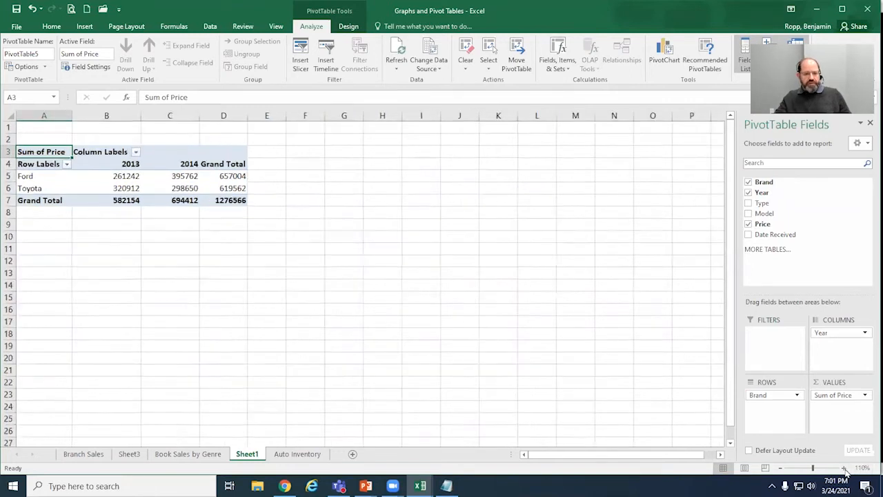
click(844, 469)
click(844, 469)
click(845, 468)
click(845, 468)
click(845, 469)
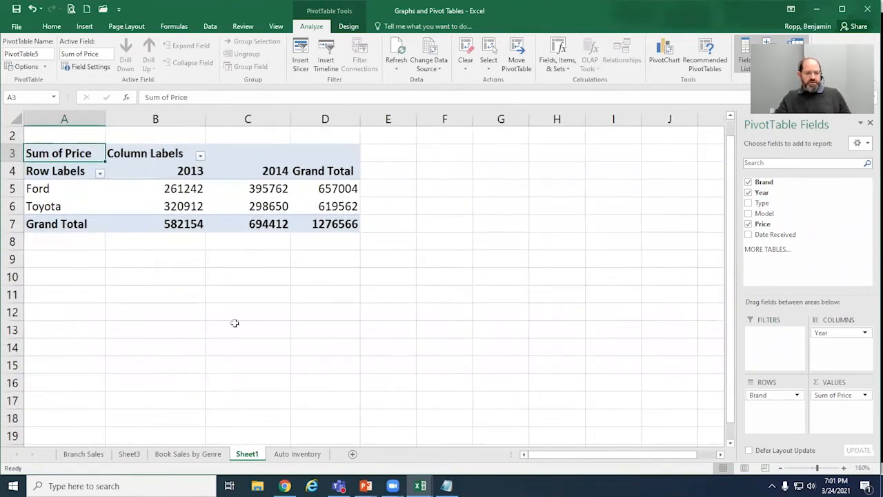
scroll(234, 323, up, 1)
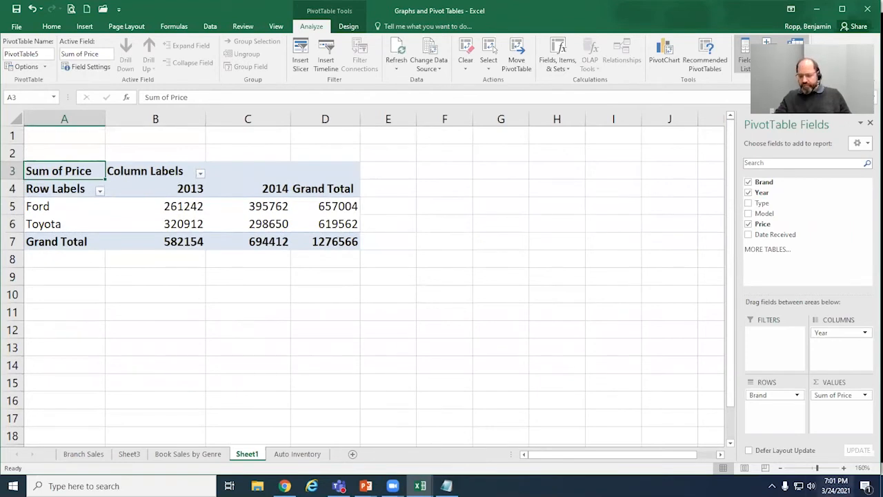
click(845, 468)
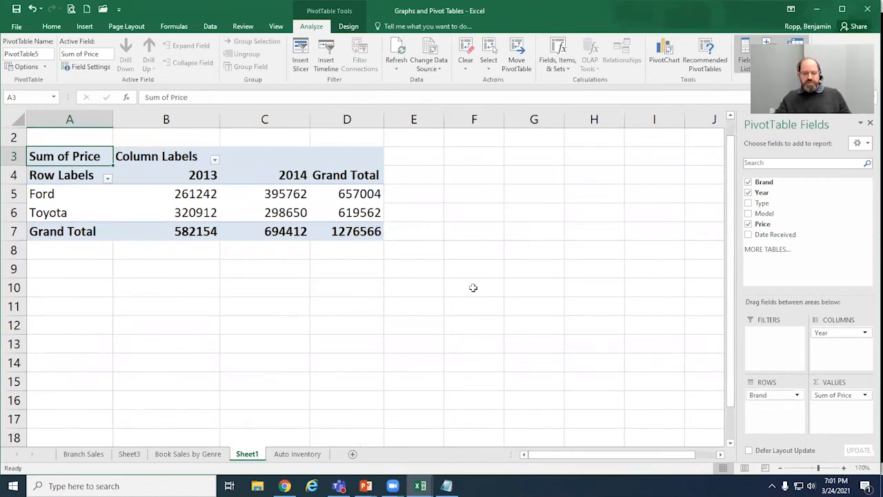
click(60, 193)
click(58, 215)
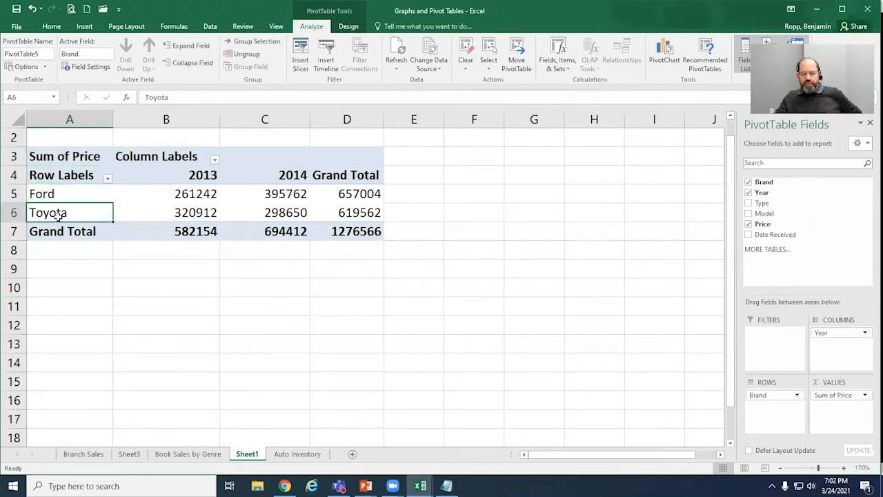
click(842, 334)
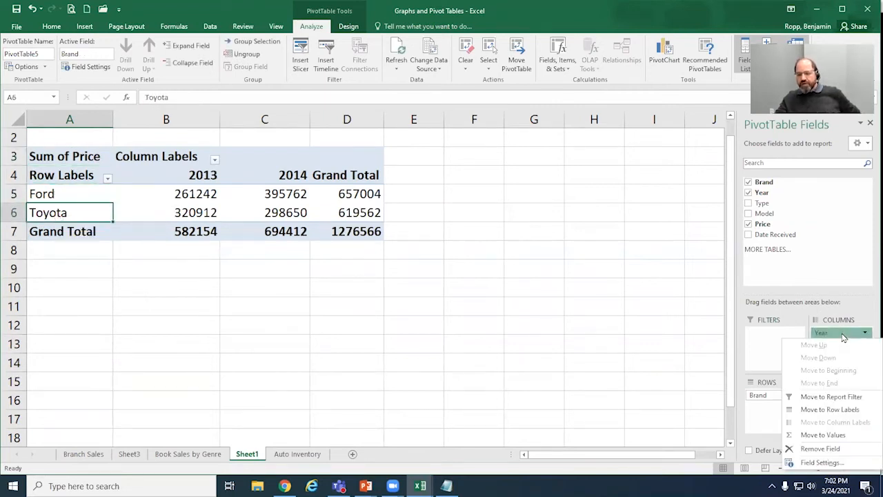
click(210, 197)
click(202, 177)
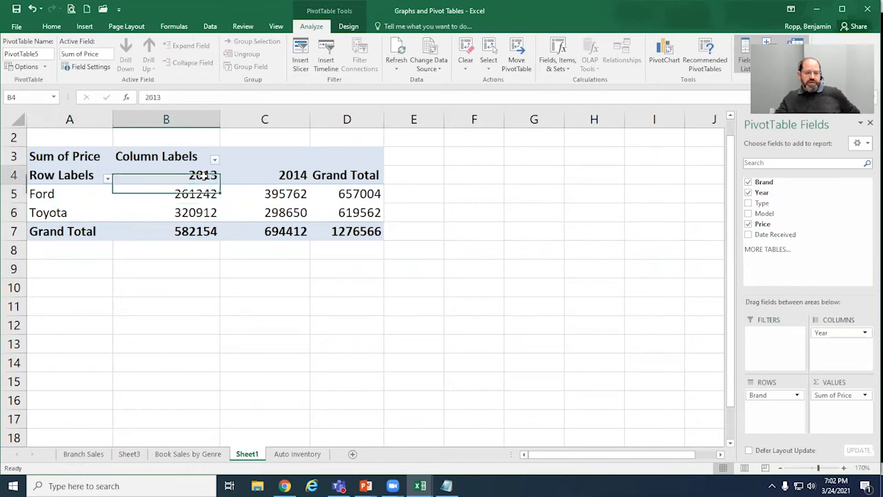
click(285, 177)
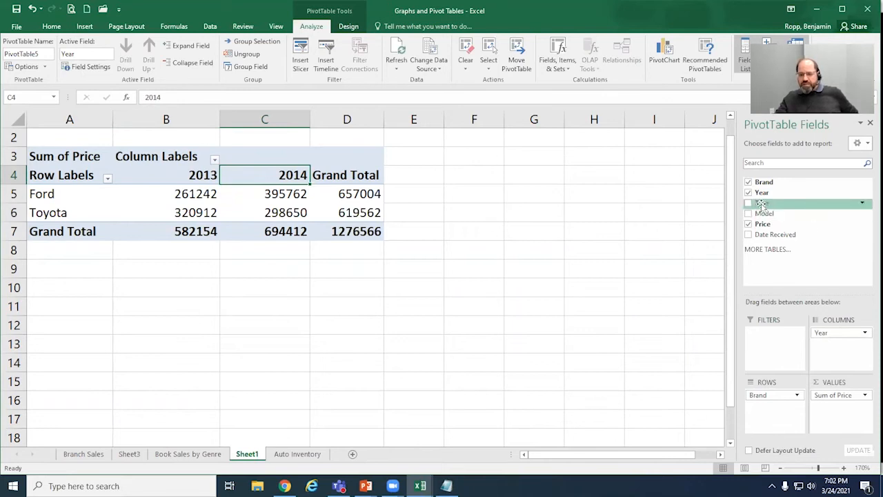
Step: Nest the Type field under Brand in the PivotTable's rows and widen the 2014 column
drag(761, 203, 784, 414)
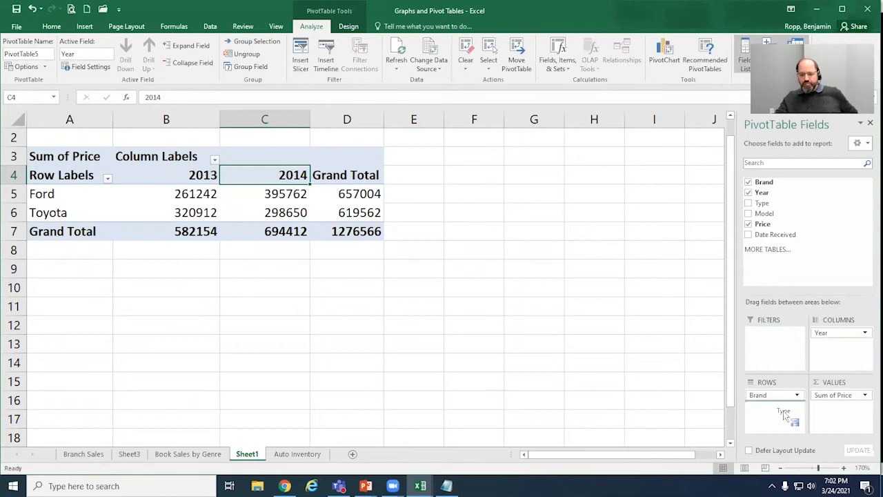
drag(783, 414, 782, 412)
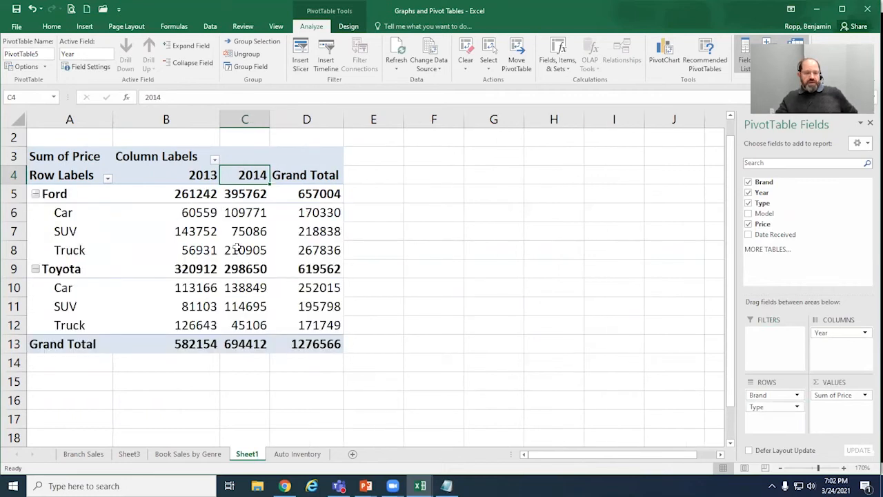
drag(270, 122, 305, 119)
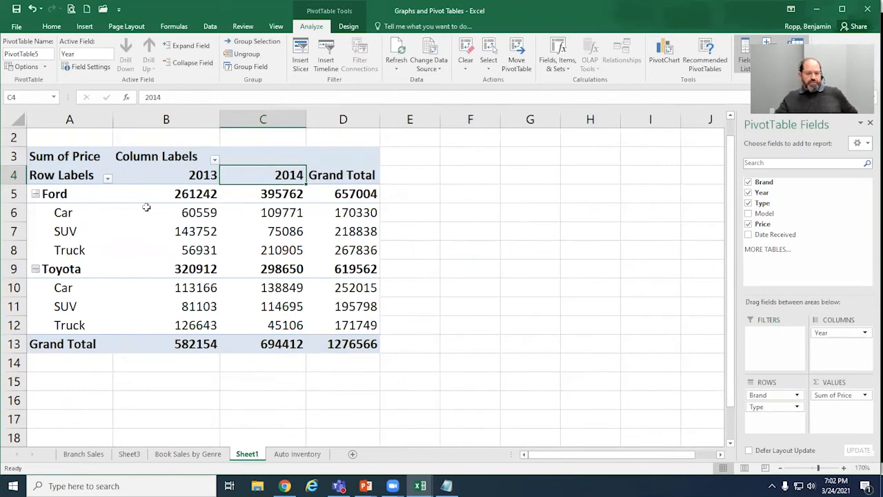
click(65, 194)
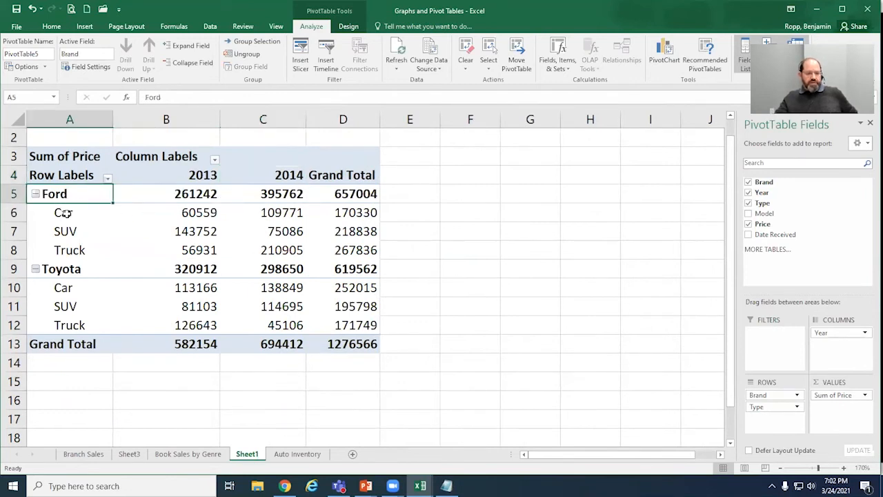
click(69, 212)
click(206, 175)
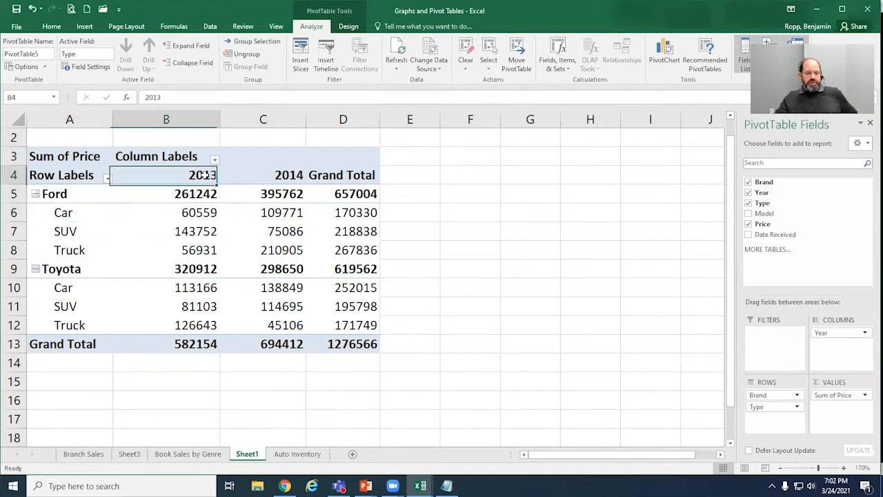
click(300, 175)
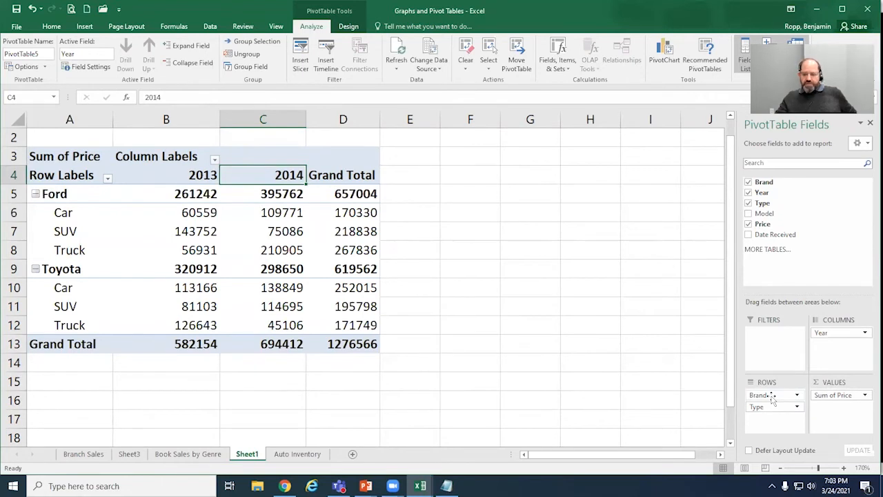
Step: Remove the Brand field from the PivotTable's rows, keeping Type, and widen the 2014 column
mouse_move(773, 398)
mouse_down()
mouse_move(675, 383)
mouse_move(785, 400)
mouse_move(776, 399)
mouse_up()
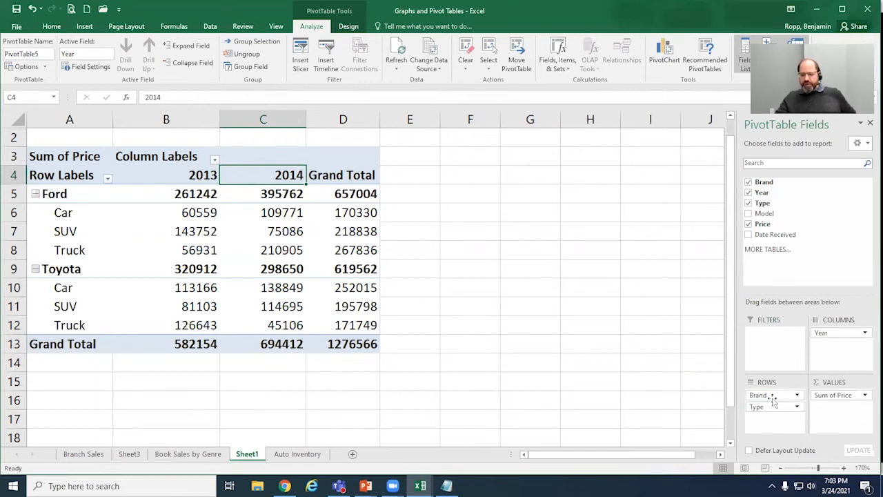
click(773, 397)
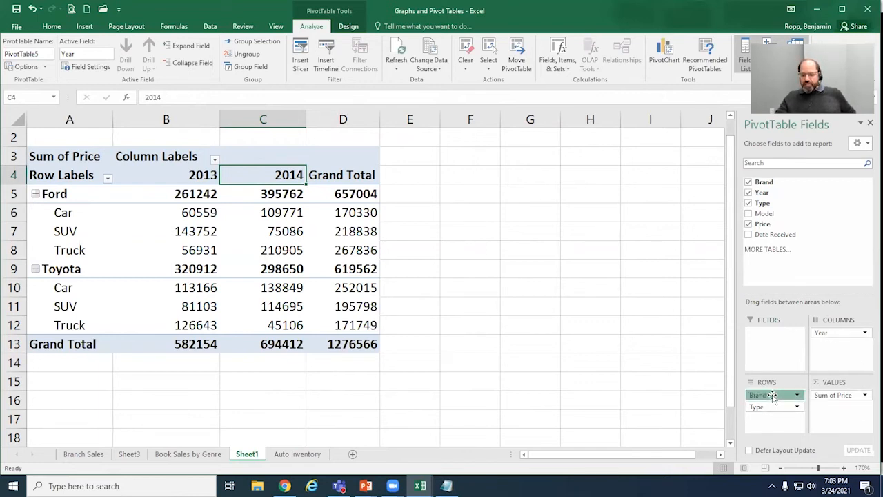
drag(773, 395, 683, 374)
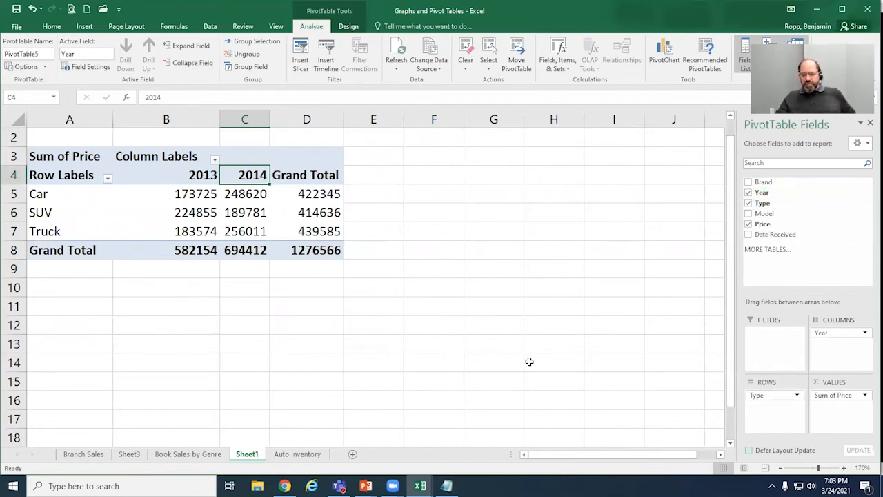
drag(774, 182, 634, 379)
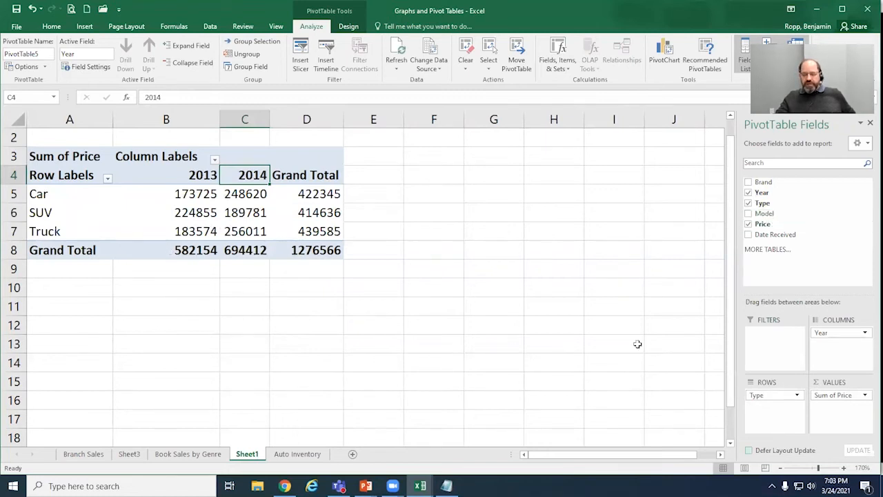
drag(270, 119, 299, 117)
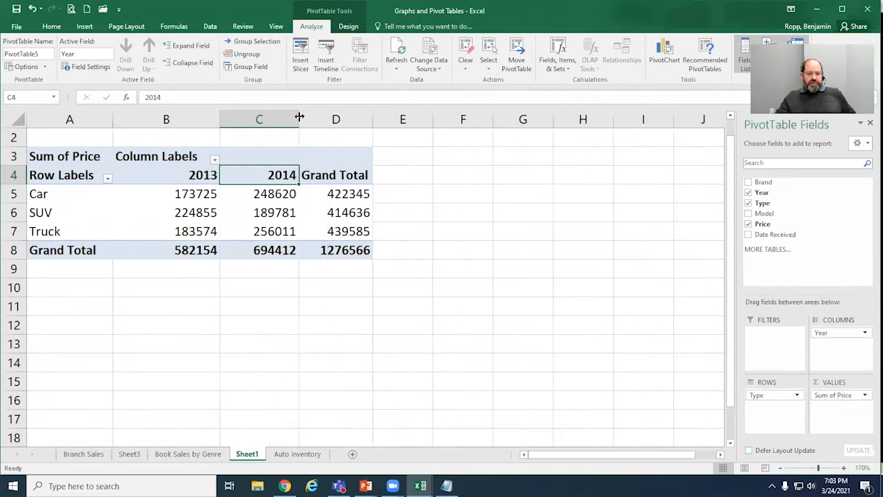
Step: Examine the 2013 car price sum, the yearly grand totals, the type totals and the overall grand total
click(68, 194)
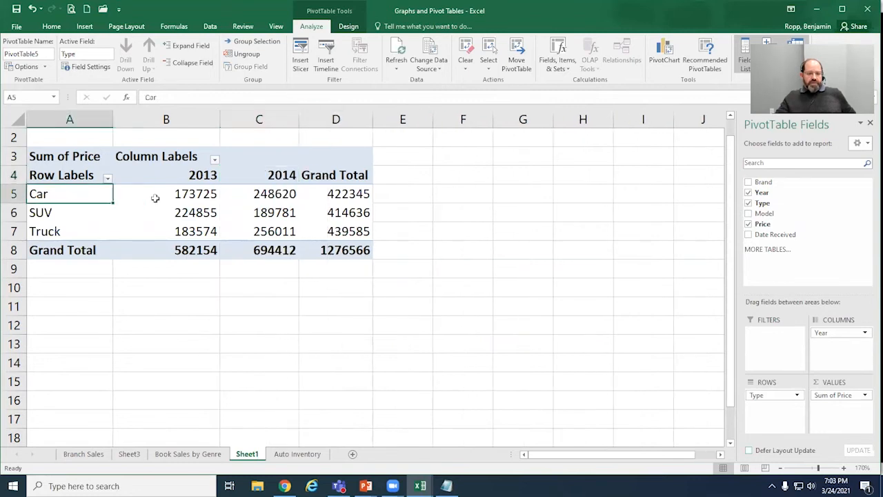
click(197, 194)
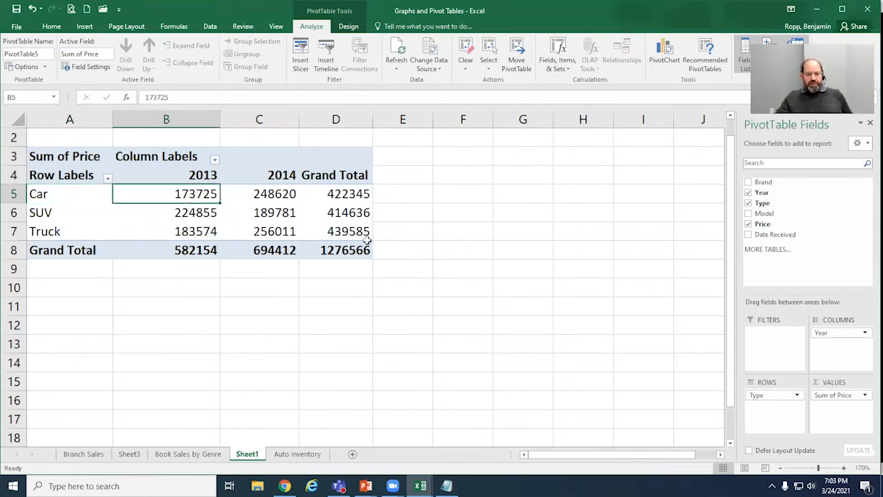
click(202, 250)
click(274, 252)
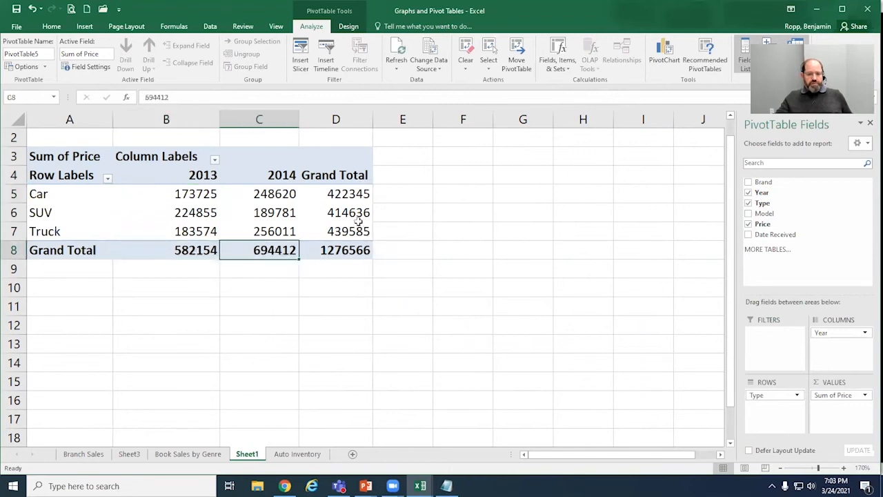
click(358, 194)
click(361, 231)
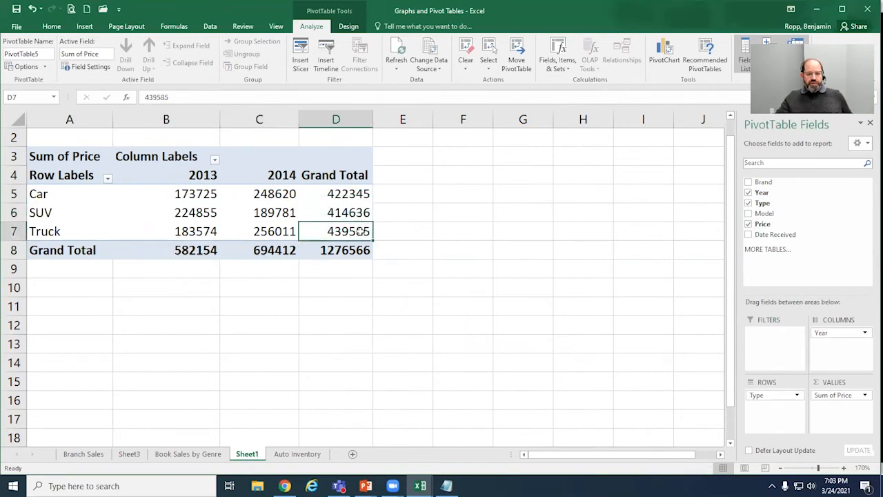
click(354, 251)
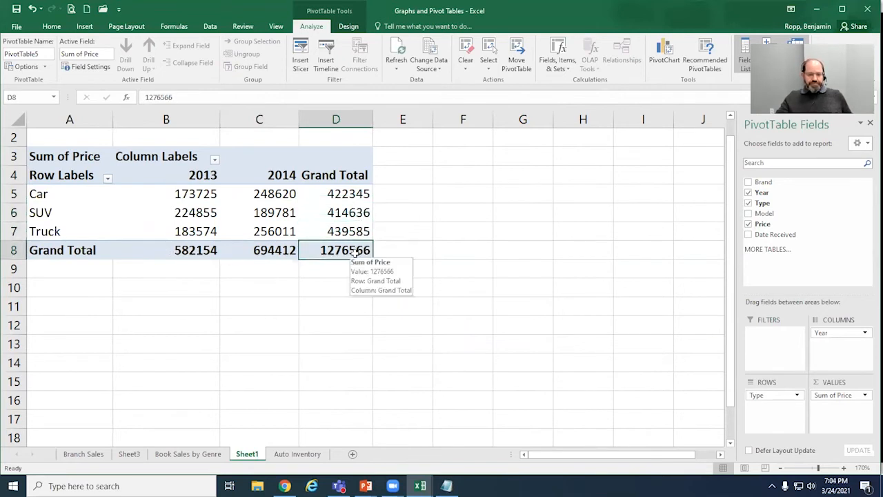
Step: Widen the PivotTable's Grand Total column slightly
drag(372, 115, 379, 116)
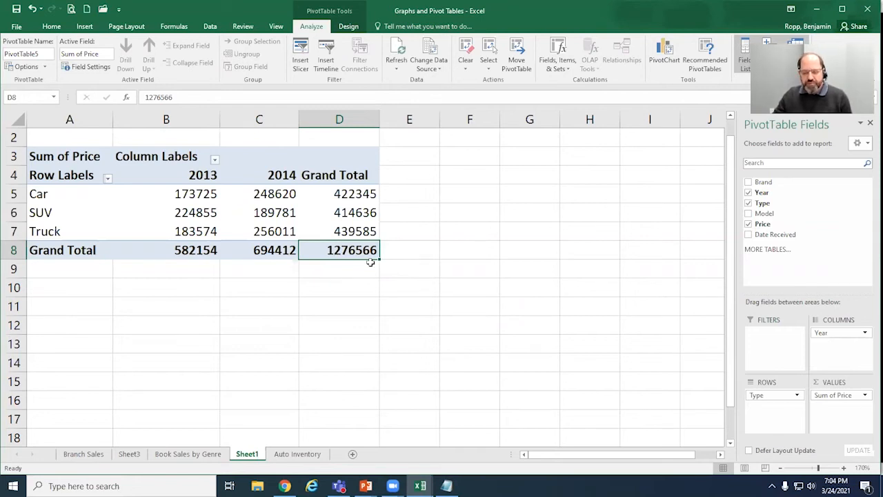
click(52, 30)
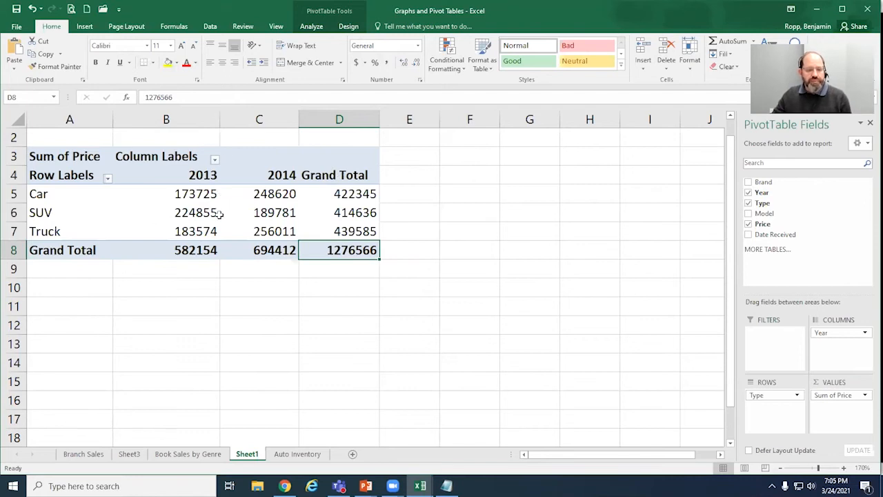
click(316, 26)
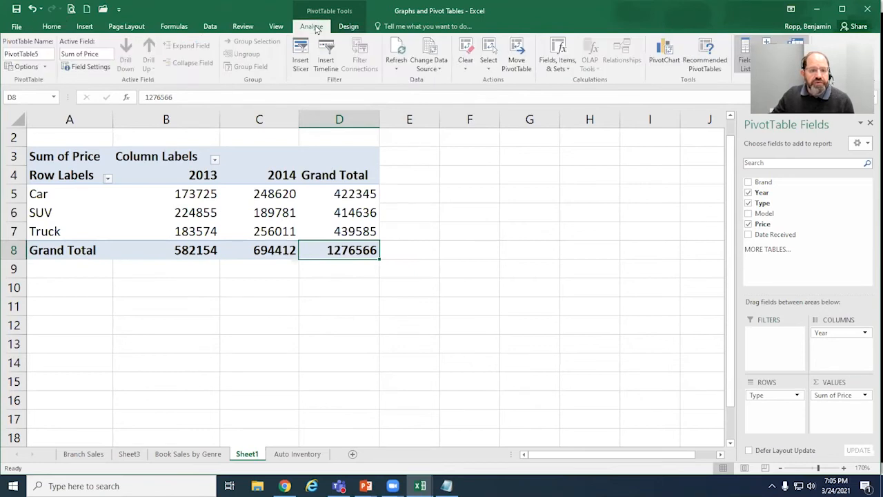
click(349, 27)
click(319, 27)
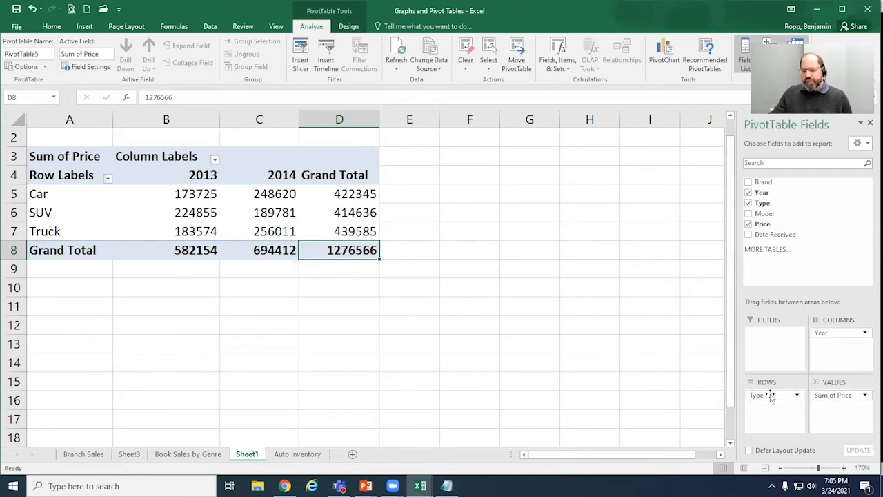
Step: Choose Average as the summary calculation in the value field settings of the PivotTable's Price field
click(866, 398)
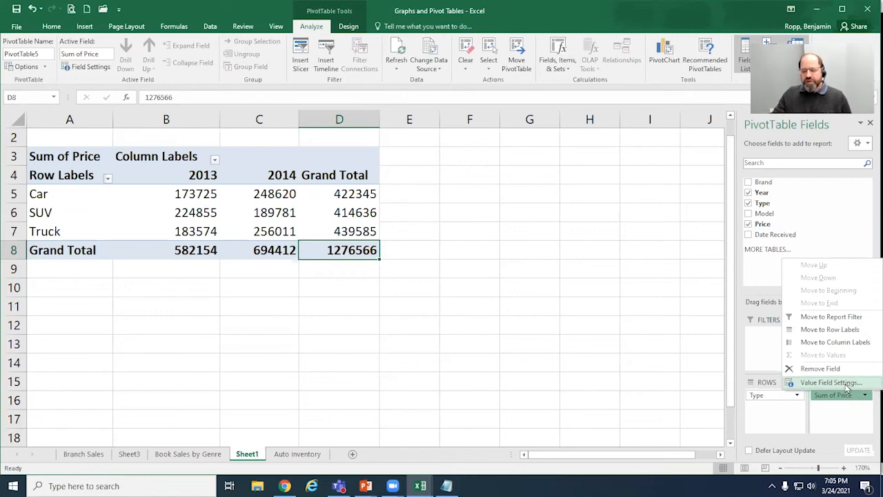
click(846, 383)
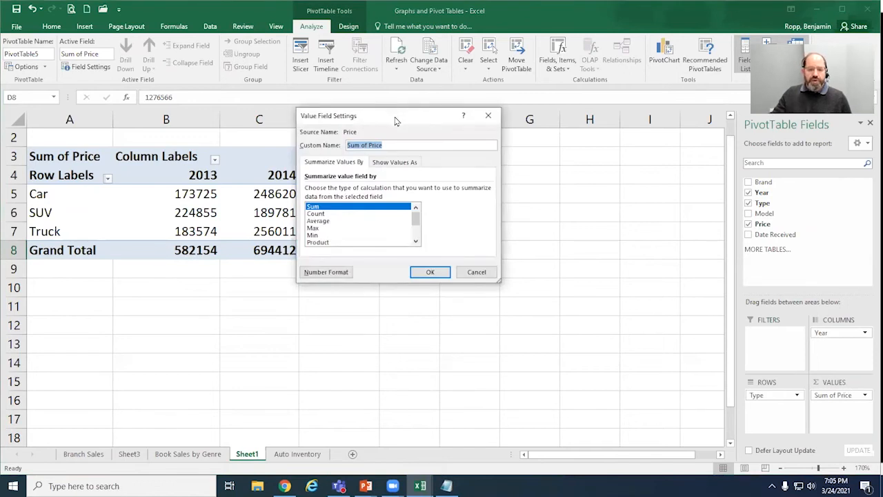
drag(395, 121, 526, 142)
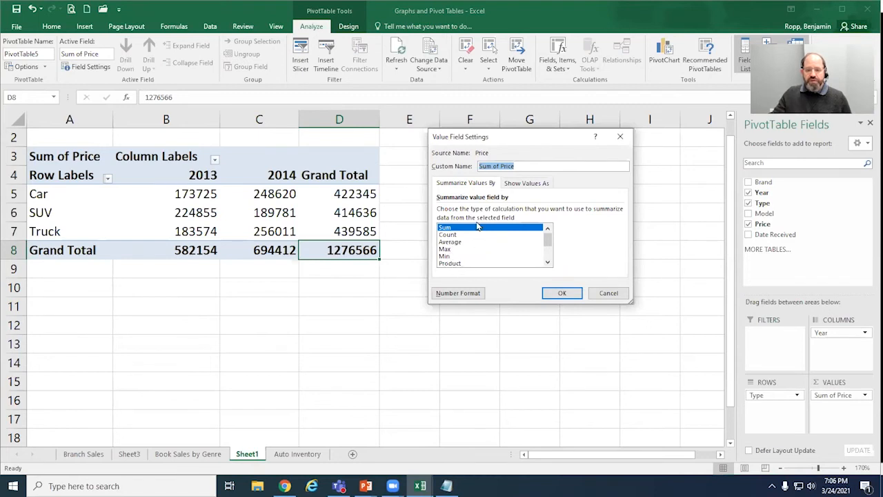
click(548, 263)
click(548, 263)
click(548, 262)
click(547, 263)
click(547, 263)
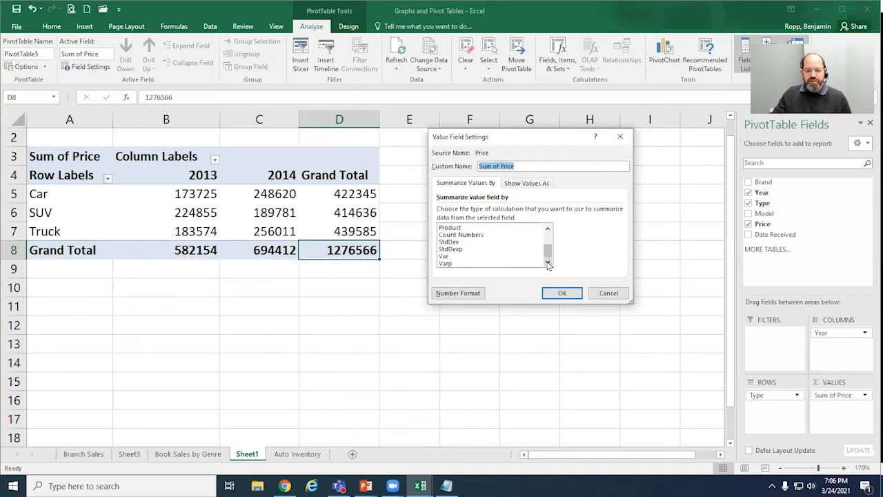
drag(549, 252, 550, 236)
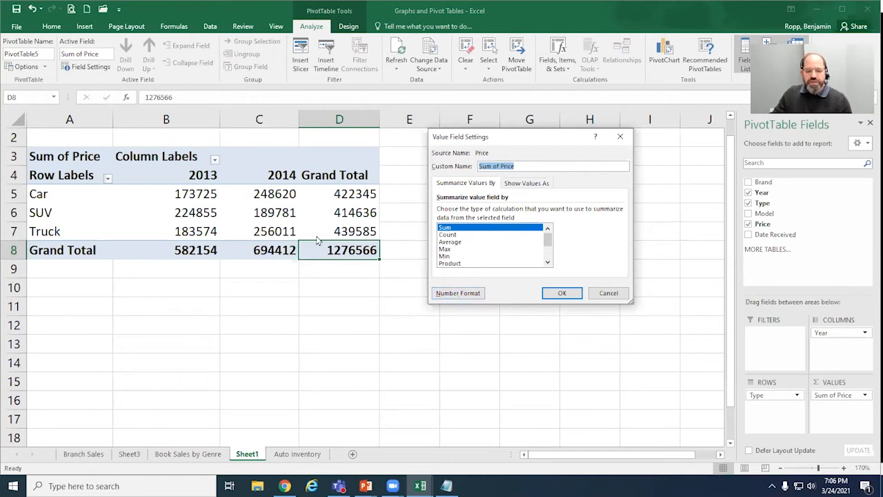
click(454, 245)
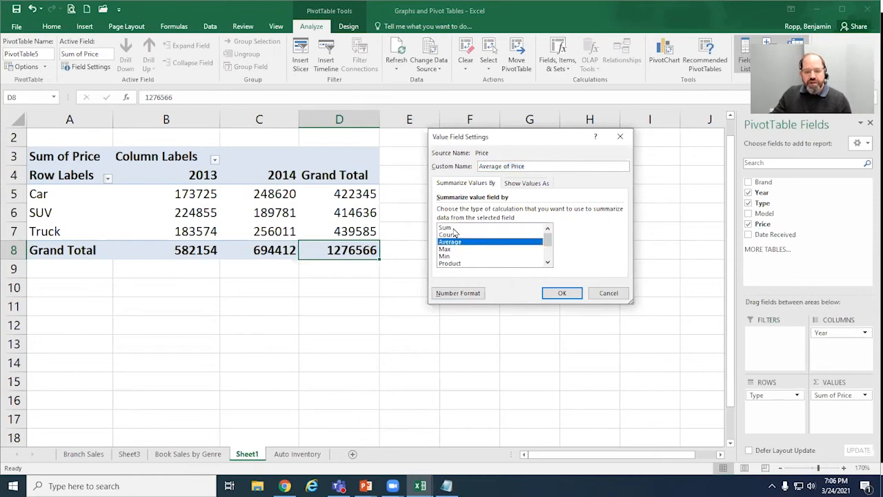
Step: Format the averaged Price values as Currency with 2 decimal places and a $ symbol, and apply the value field settings
click(459, 293)
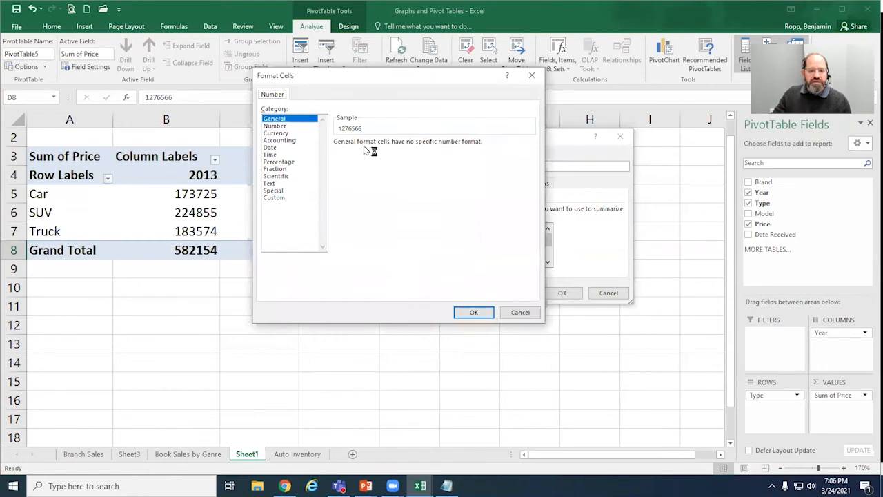
click(281, 135)
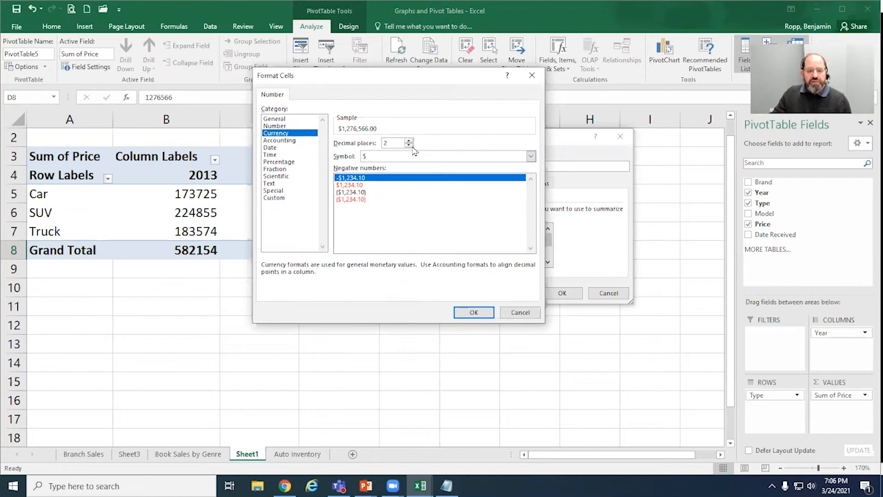
click(480, 313)
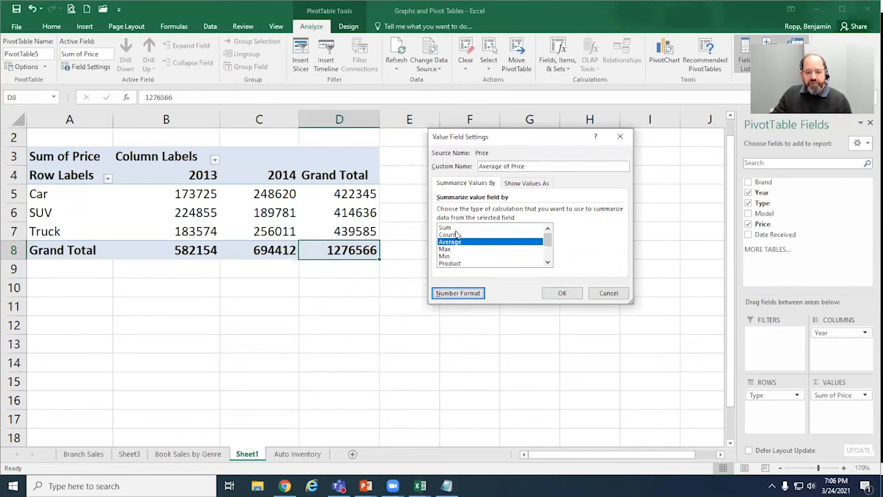
click(567, 295)
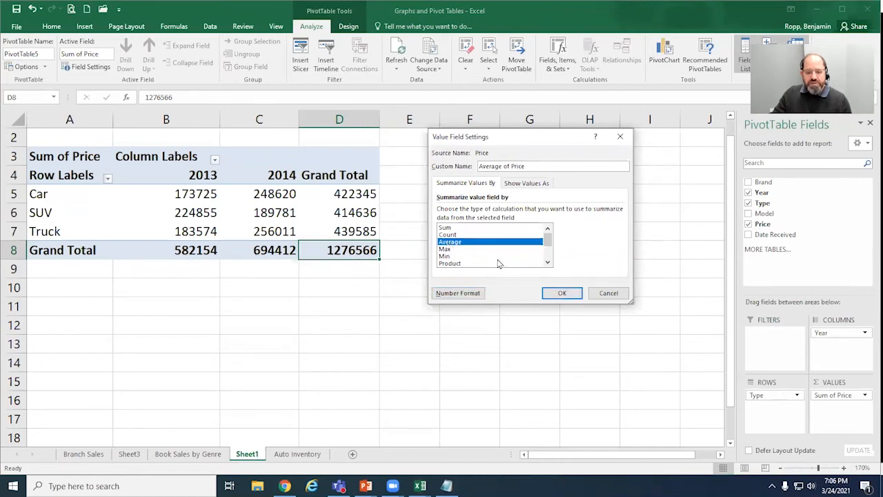
click(562, 294)
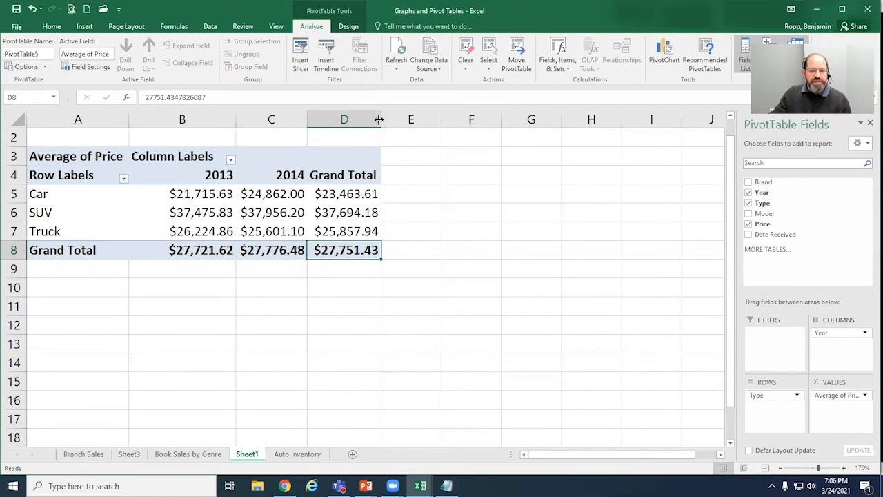
Step: Widen the PivotTable's Grand Total and 2014 columns and check the 2013 car average
drag(379, 119, 401, 119)
drag(312, 122, 321, 121)
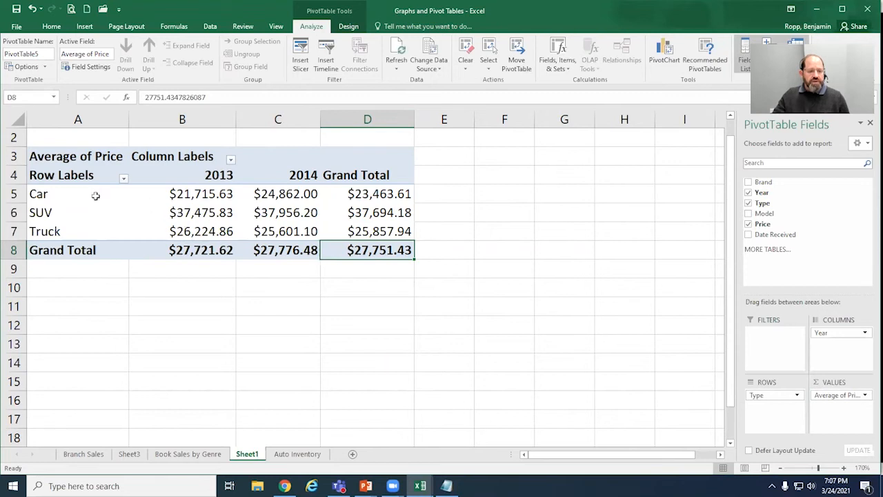
click(218, 198)
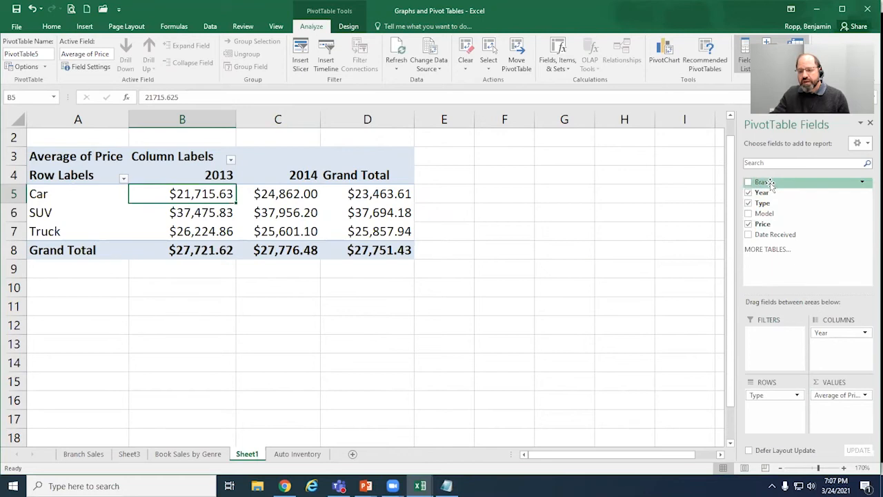
Step: Add the Brand field to the PivotTable's filters and select its label in cell A1
drag(771, 183, 779, 344)
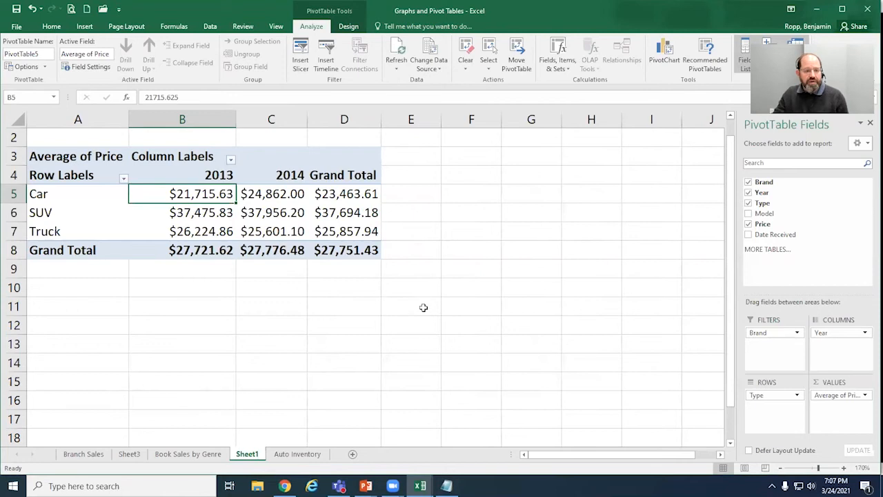
click(89, 138)
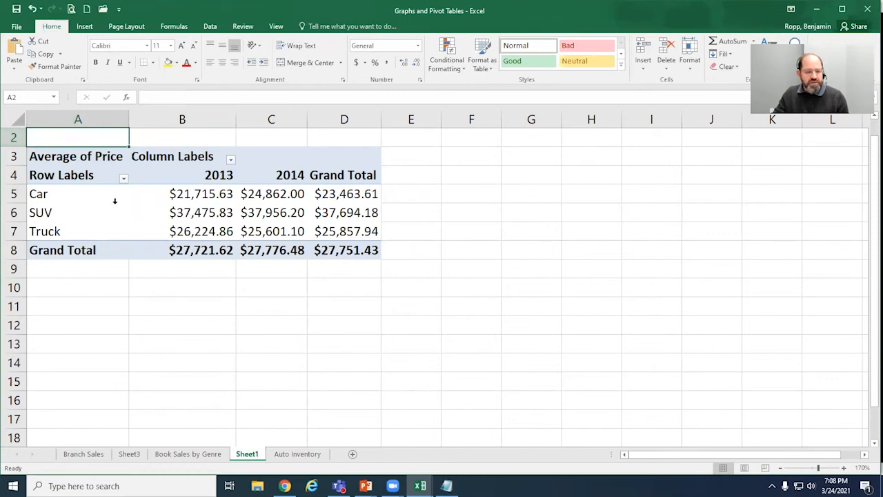
scroll(115, 198, up, 1)
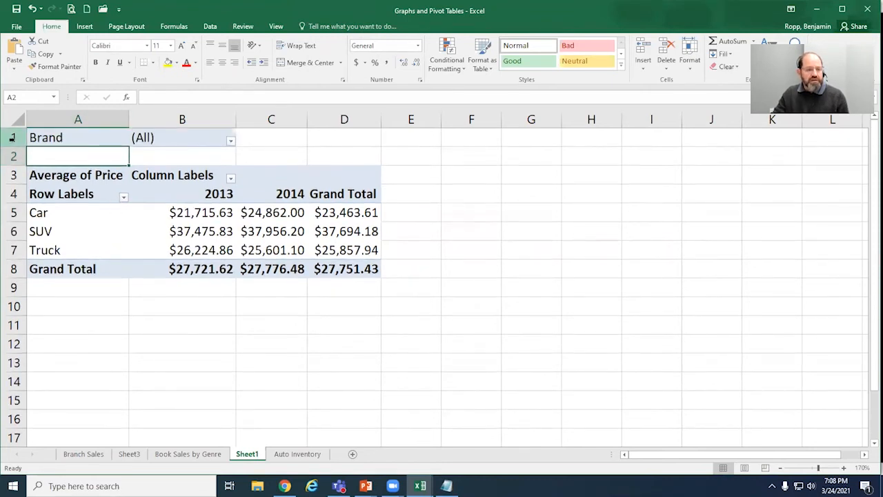
click(94, 137)
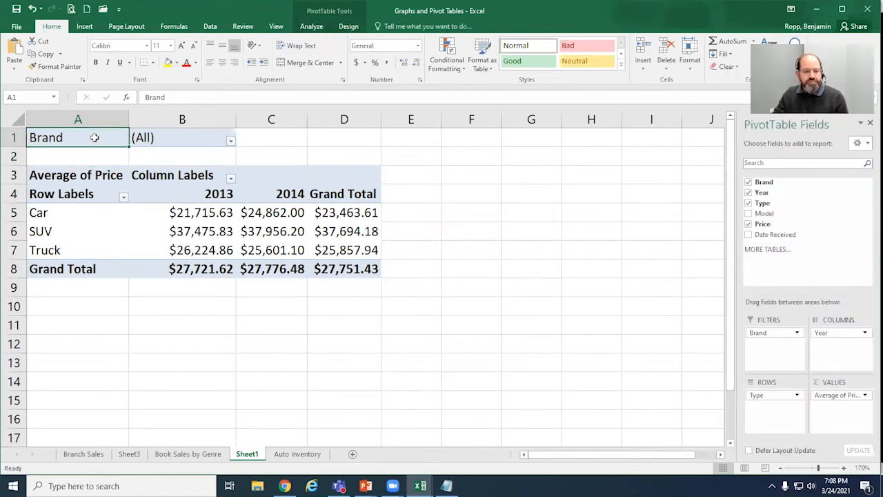
Step: Filter the PivotTable's Brand report filter to show only Ford
click(231, 142)
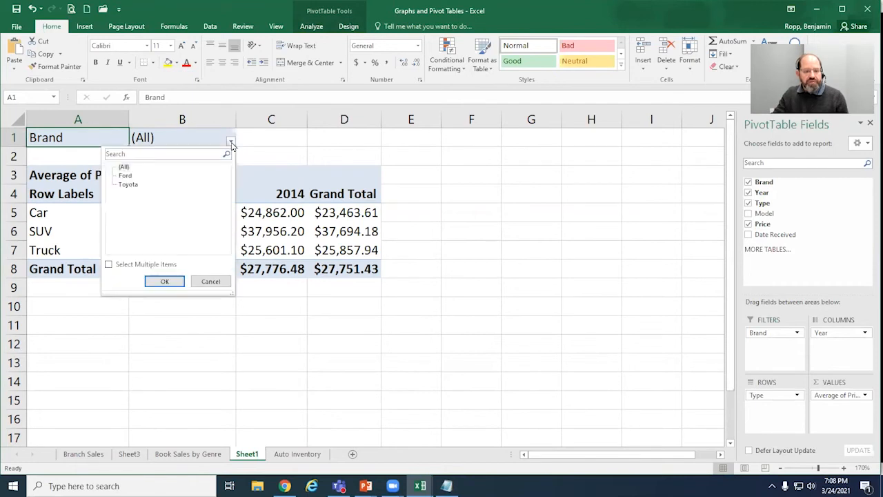
click(127, 176)
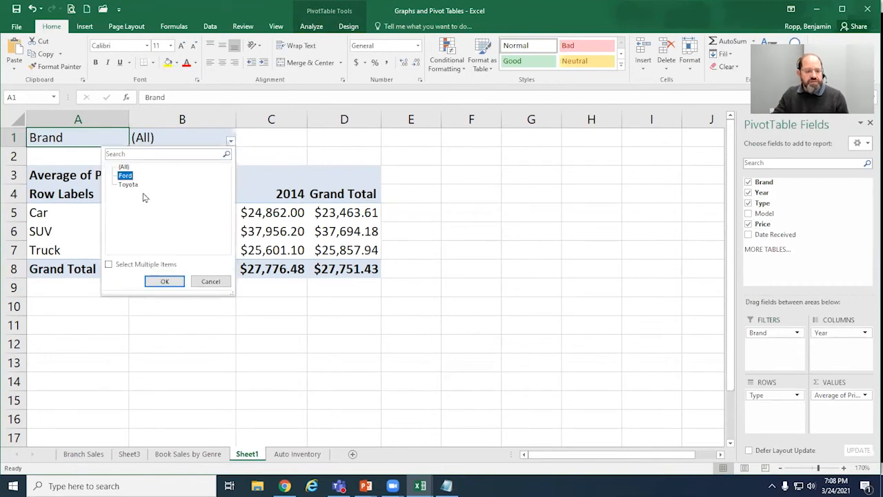
click(138, 187)
click(133, 177)
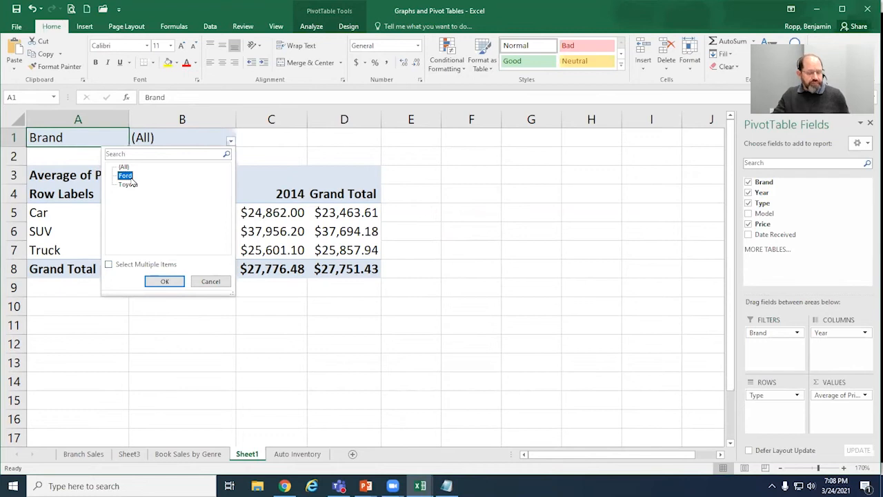
click(132, 185)
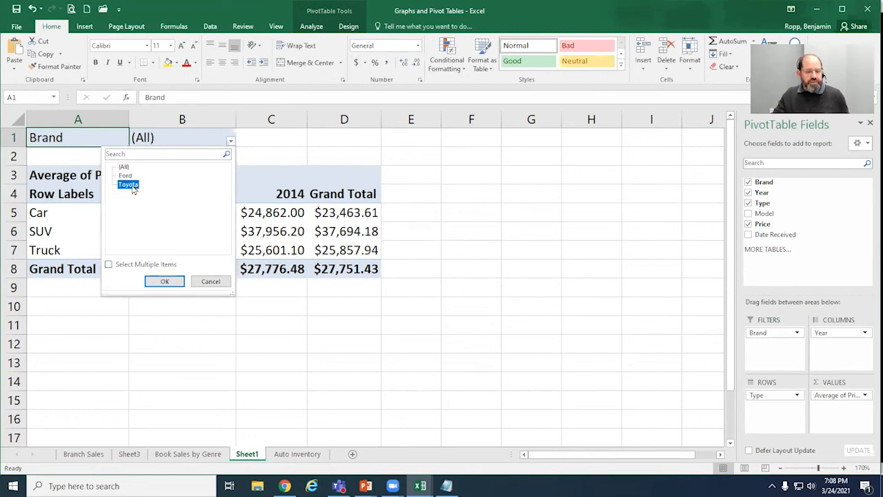
click(121, 177)
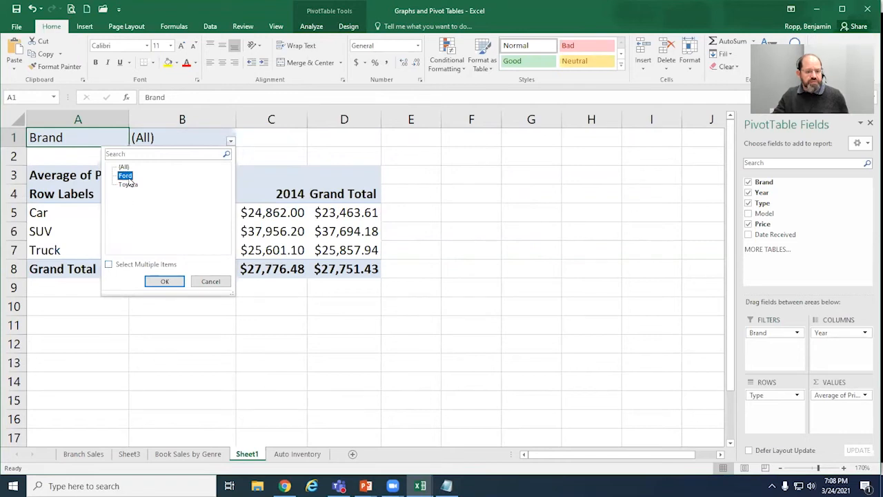
click(167, 282)
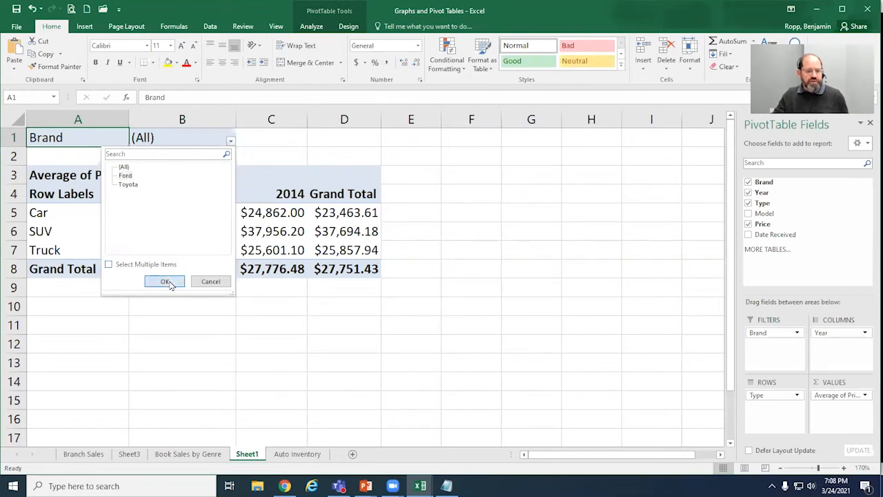
Step: Examine the Ford filter, the 2013 and 2014 column headings and the average car prices for 2013 and overall
click(194, 137)
click(225, 217)
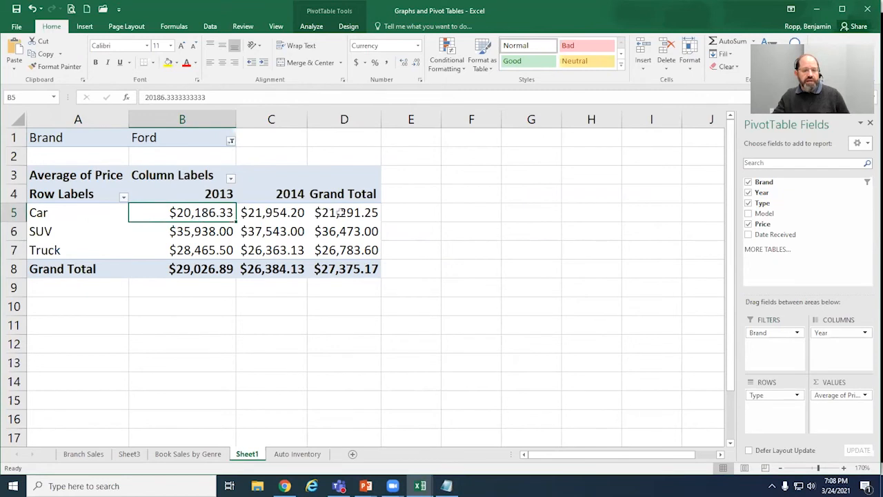
click(222, 195)
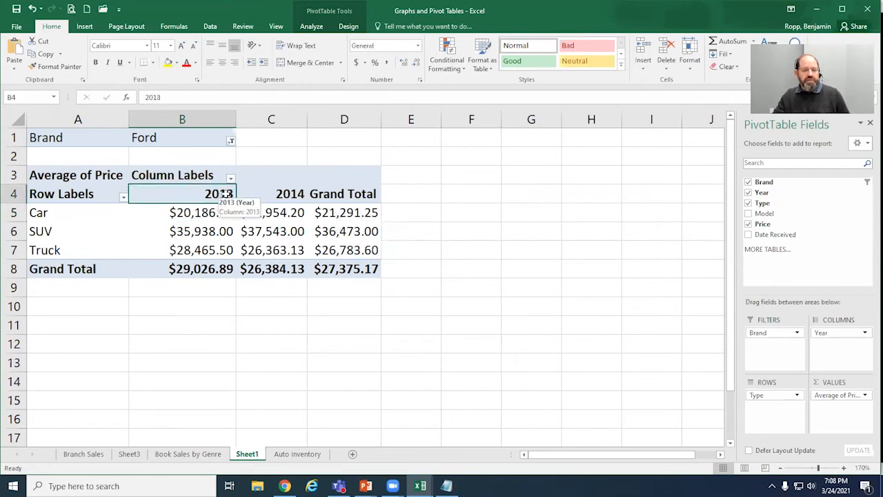
click(286, 196)
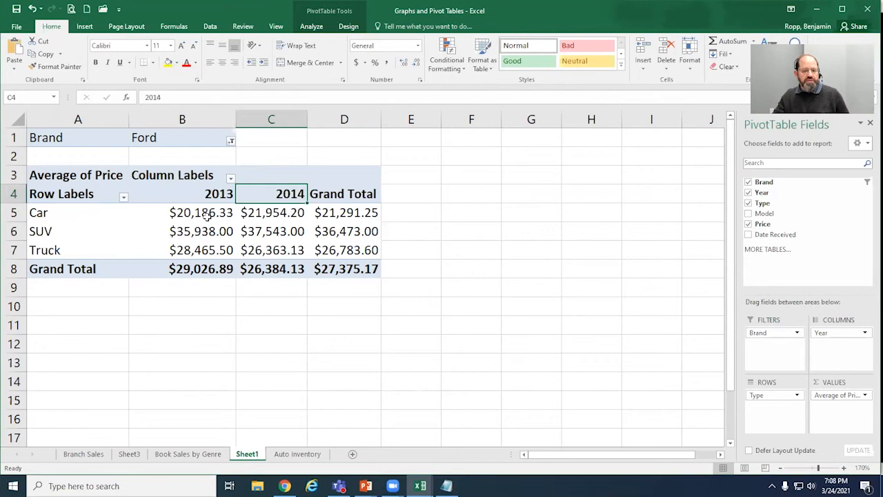
click(341, 217)
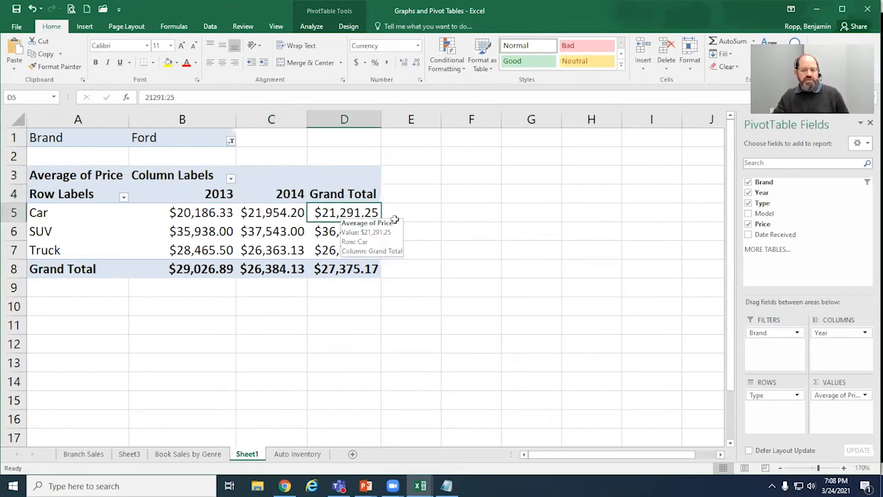
mouse_move(351, 214)
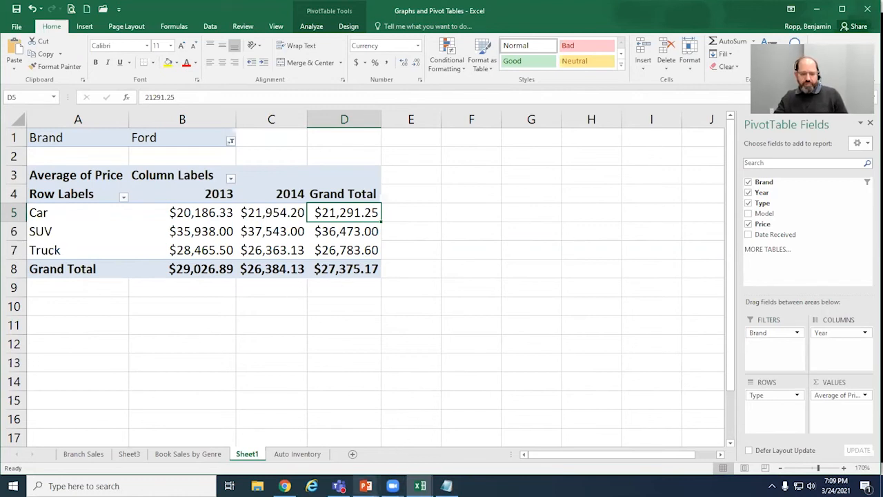
Step: Switch to the PowerPoint slide show and review the slides relating PivotTable field areas to the table layout
click(366, 486)
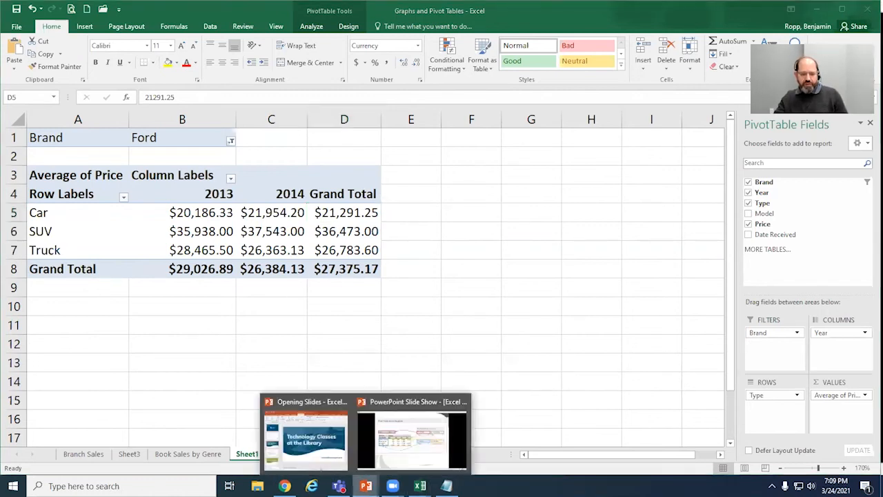
click(414, 448)
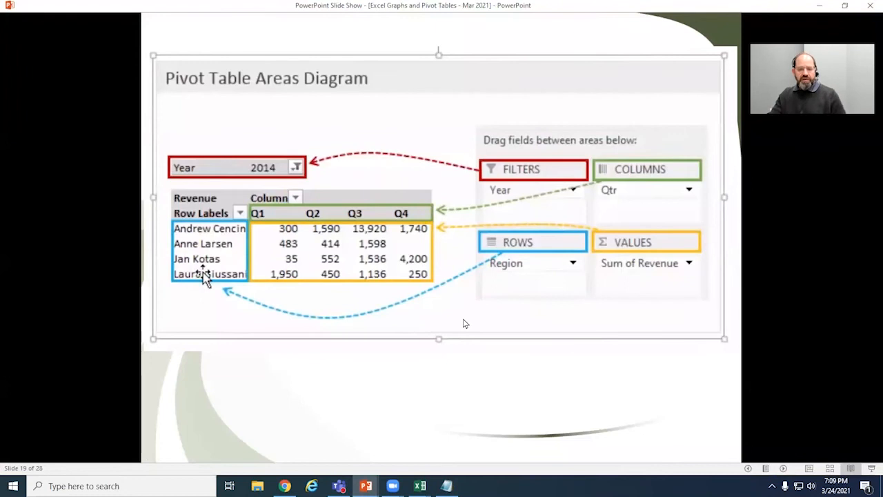
click(688, 425)
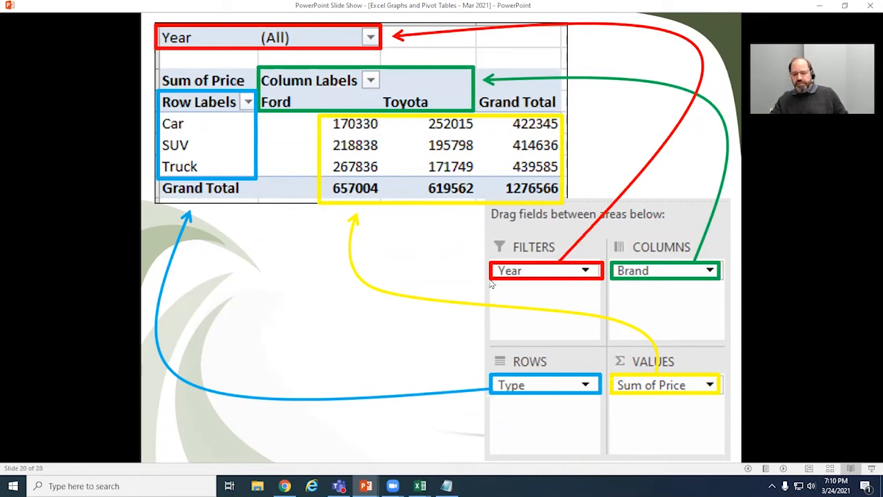
click(346, 125)
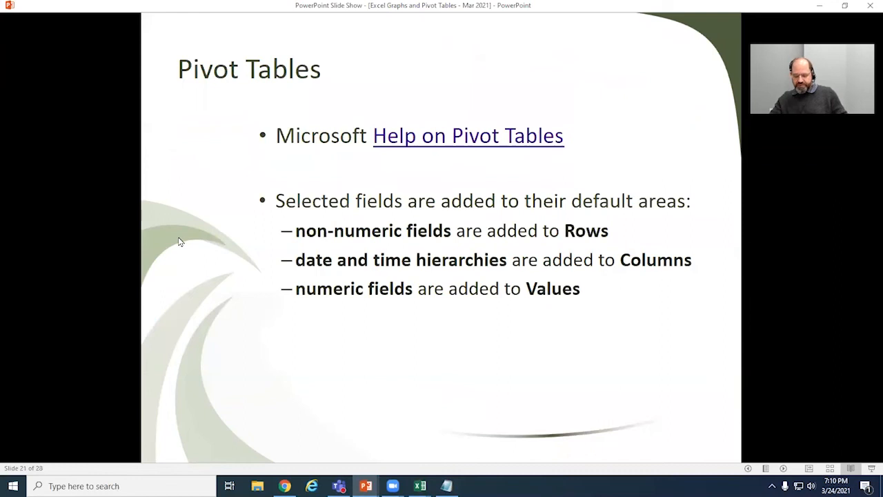
key(Left)
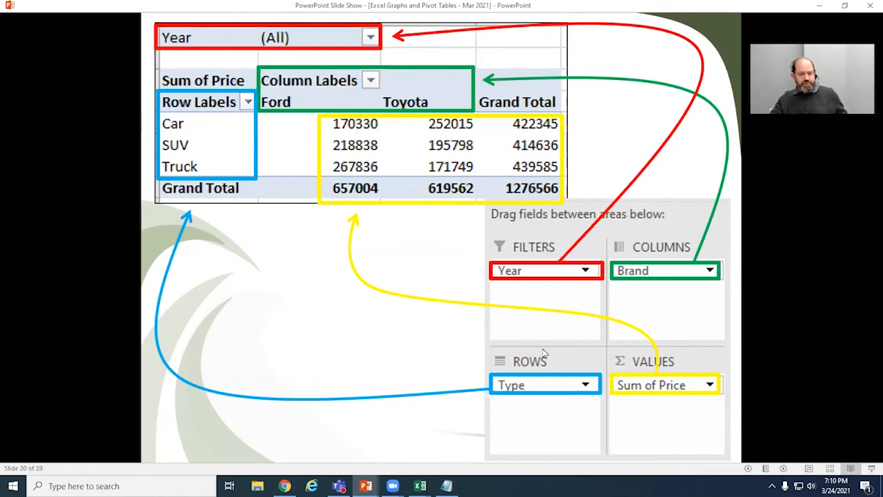
Step: Switch back to the Excel workbook and set the PivotTable's Brand report filter to include both Ford and Toyota through multiple-item selection
key(alt+Tab)
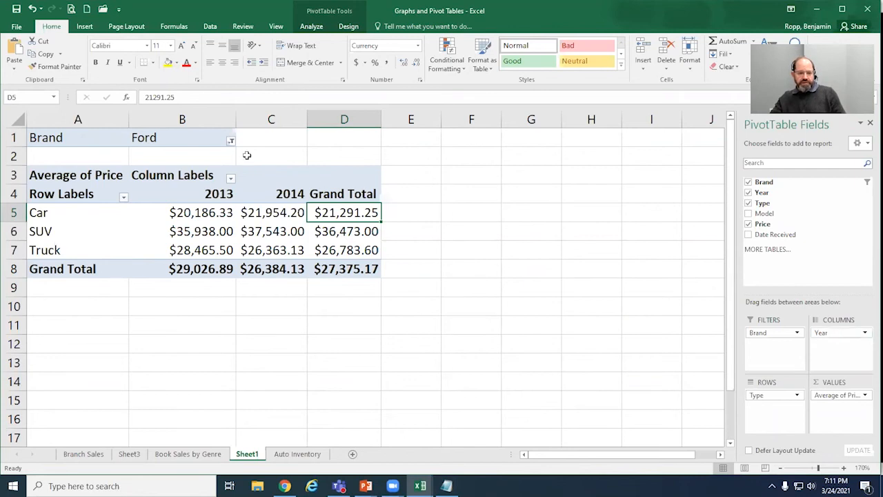
click(231, 142)
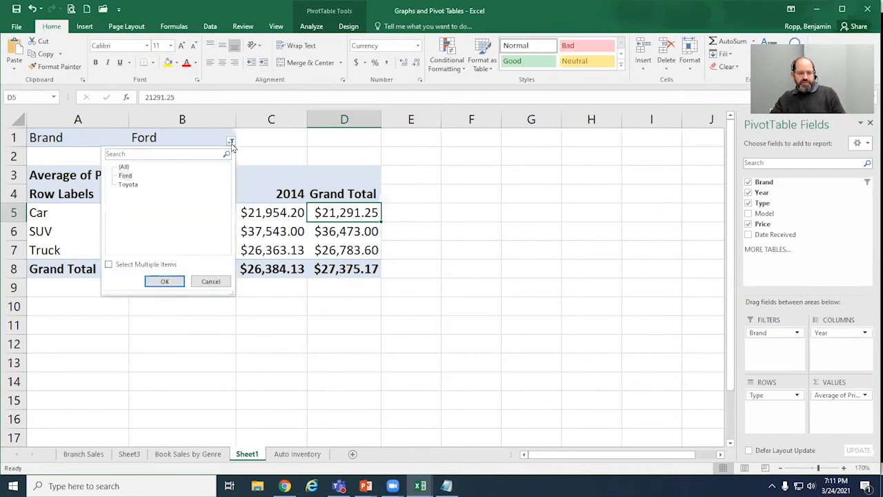
click(108, 264)
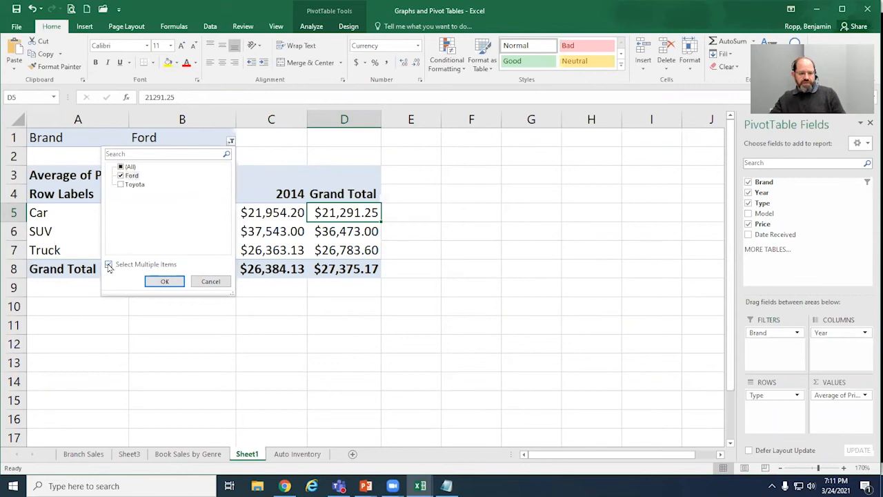
click(161, 283)
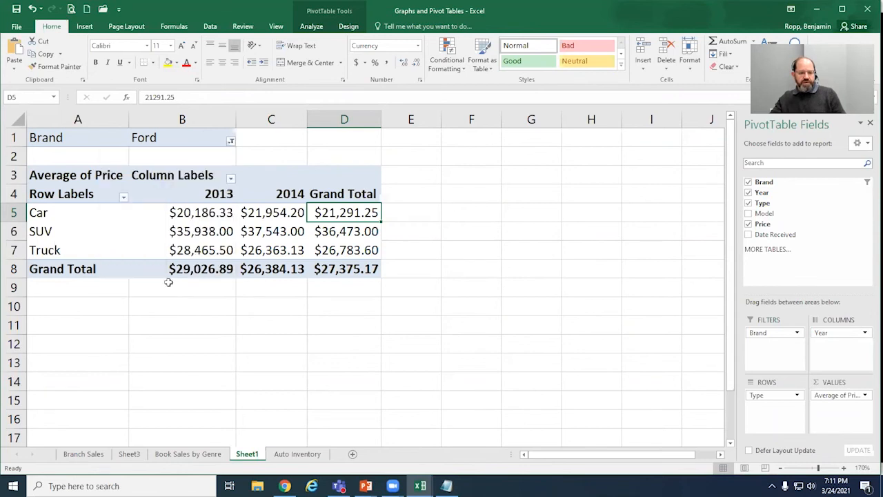
click(231, 142)
click(121, 185)
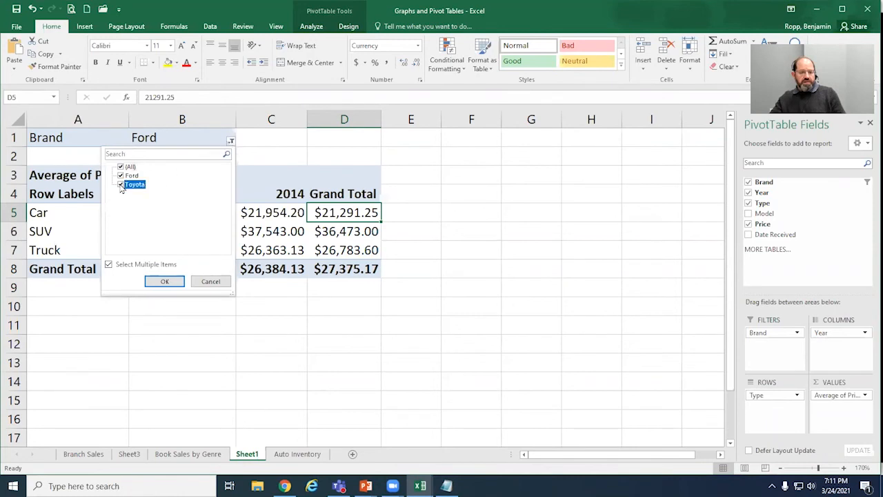
click(167, 281)
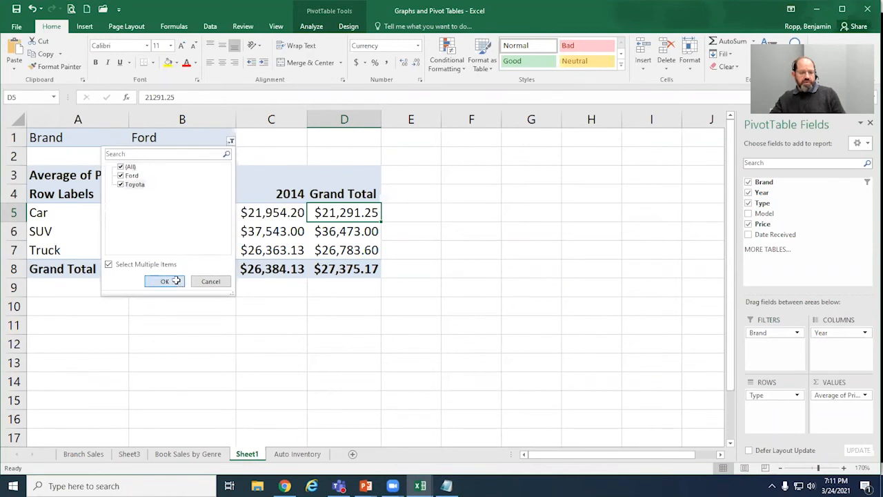
click(166, 138)
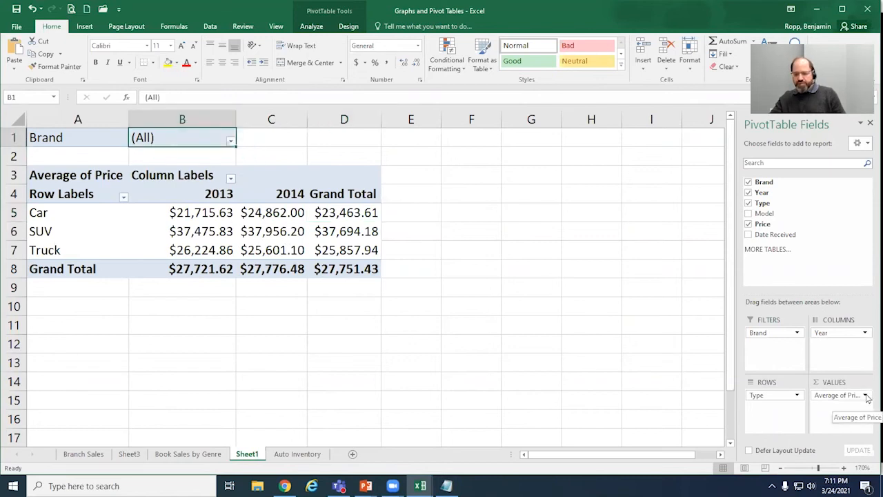
Step: Widen columns C and D, and swap the PivotTable fields so Year is the report filter and Brand forms the columns
drag(307, 118, 321, 118)
drag(395, 117, 402, 117)
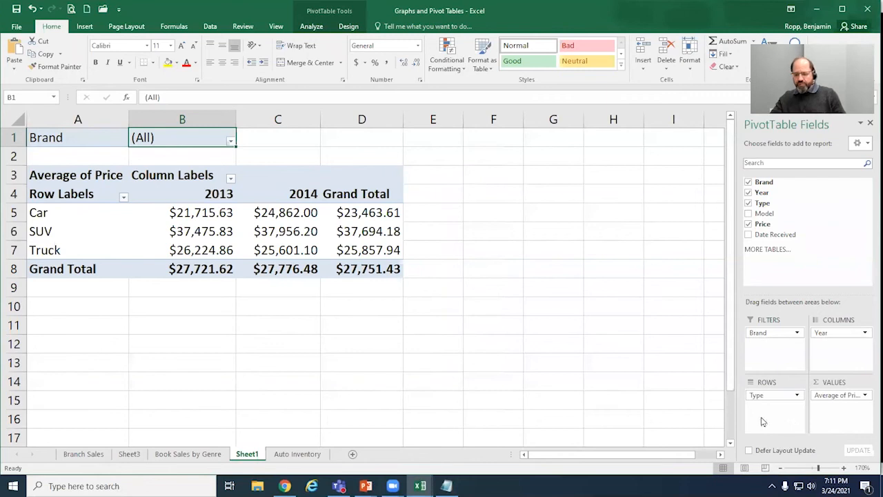
mouse_move(839, 336)
mouse_down()
mouse_move(825, 349)
mouse_move(760, 349)
mouse_move(759, 336)
mouse_move(849, 338)
mouse_up()
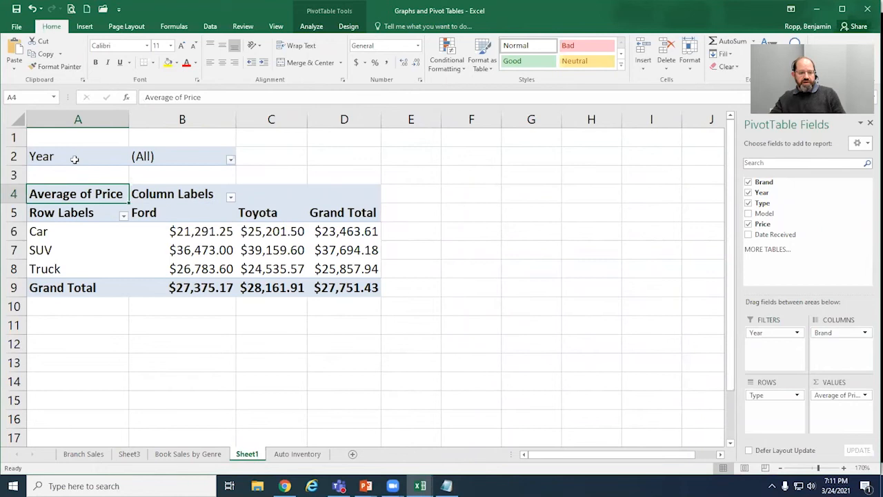
Step: Apply (All) to the Year report filter with multiple-item selection turned off, and widen columns C and D
click(231, 160)
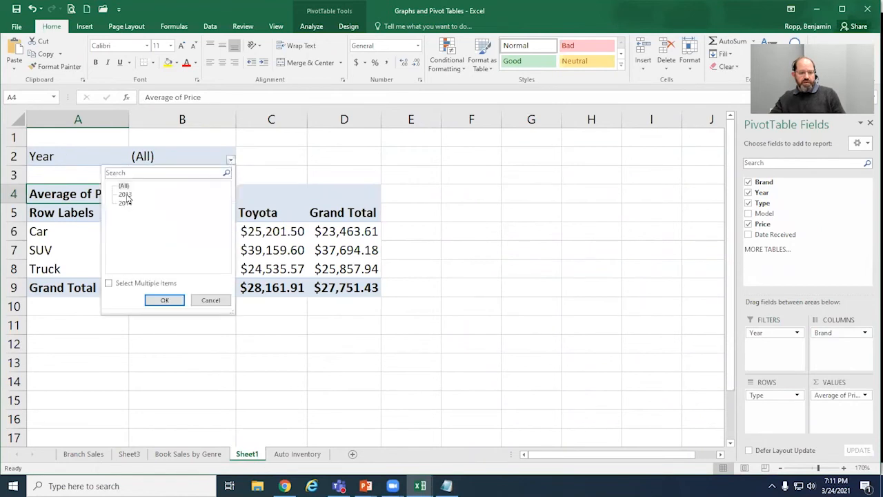
click(109, 283)
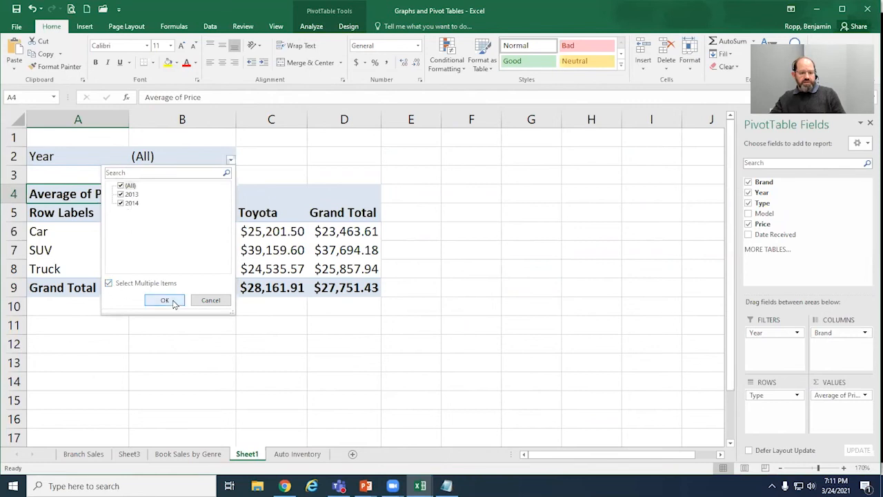
click(109, 284)
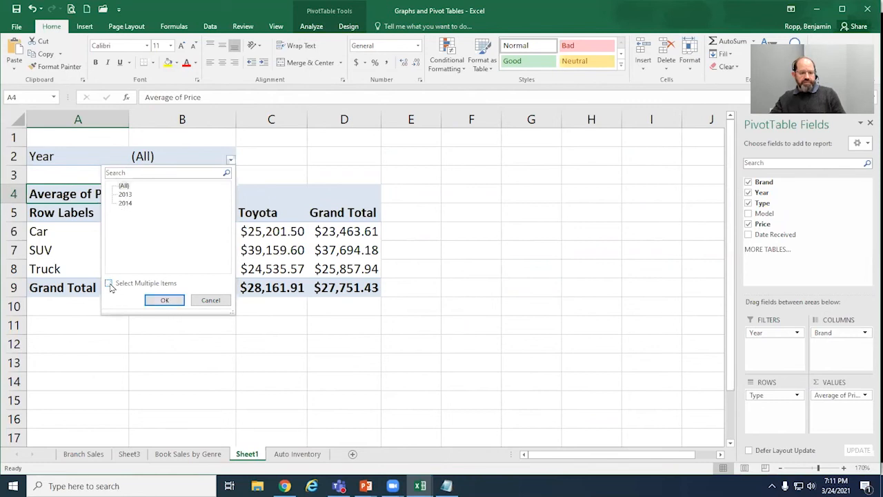
click(123, 186)
click(160, 299)
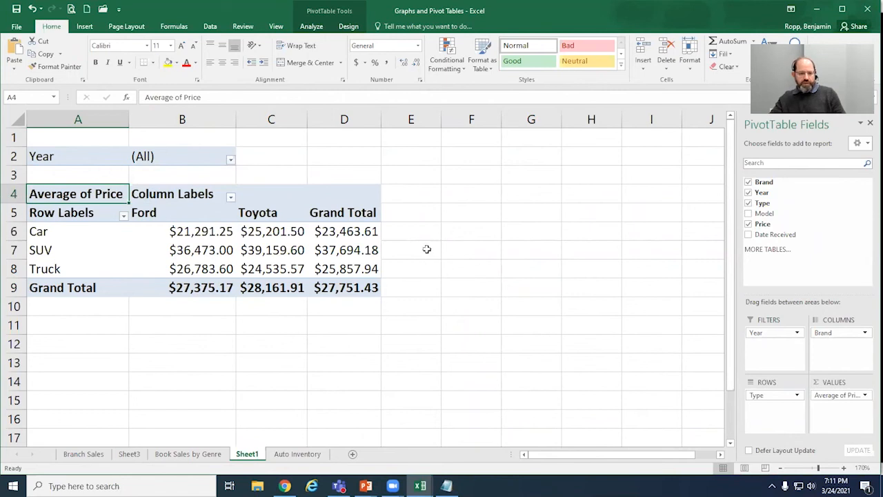
drag(307, 119, 330, 119)
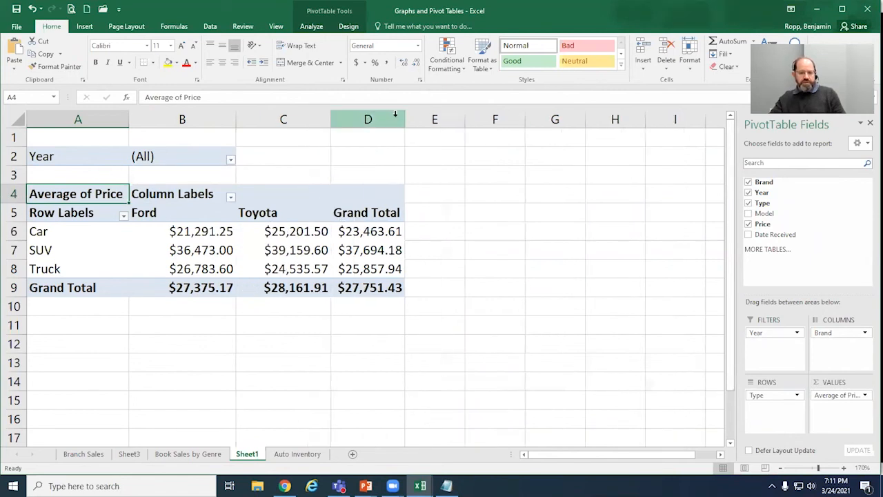
drag(405, 116, 434, 117)
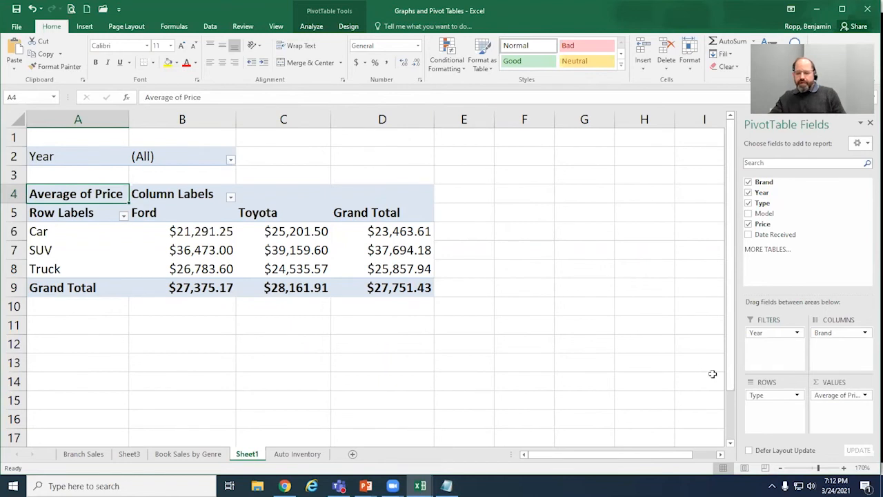
Step: Look at the Value Field Settings for Average of Price and close them without making changes
click(865, 396)
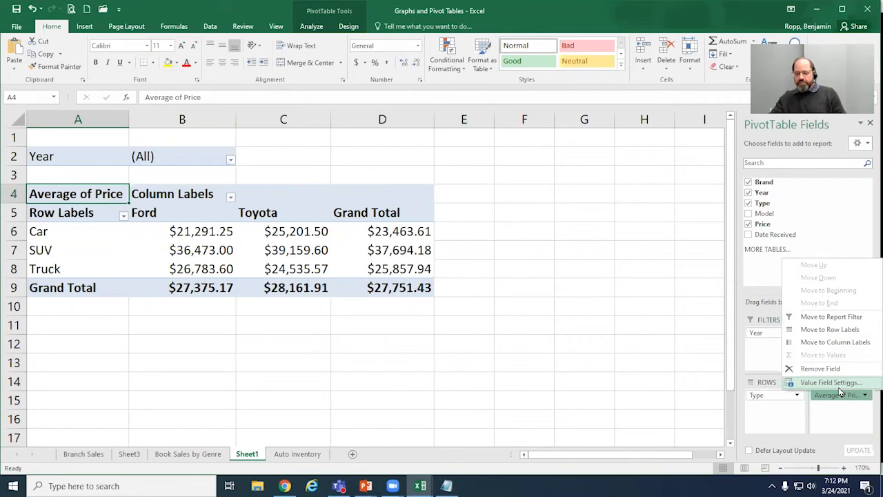
click(261, 265)
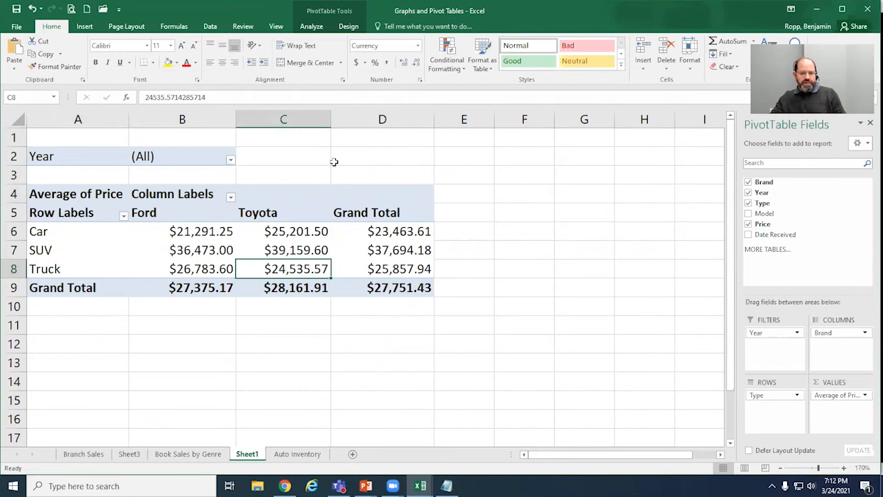
click(311, 26)
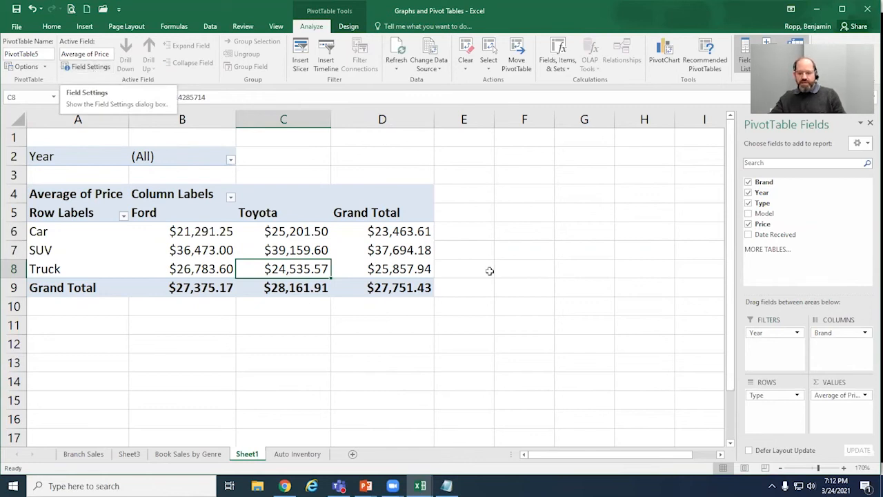
click(865, 396)
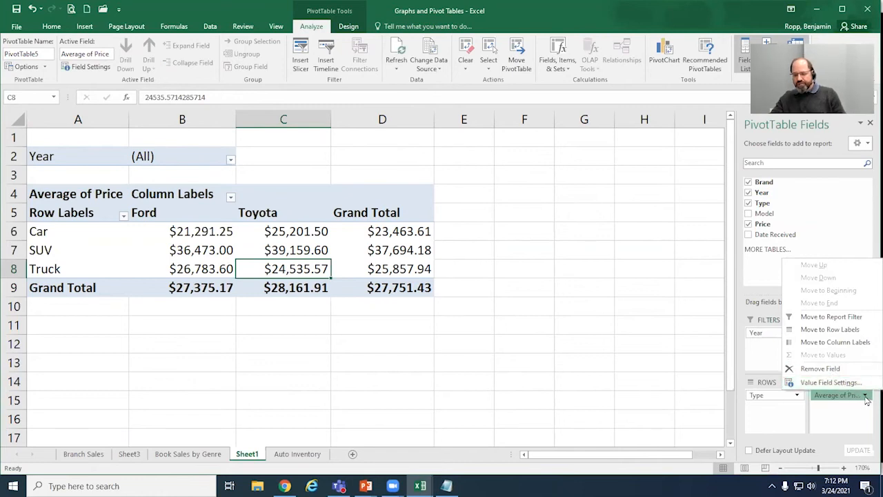
click(832, 382)
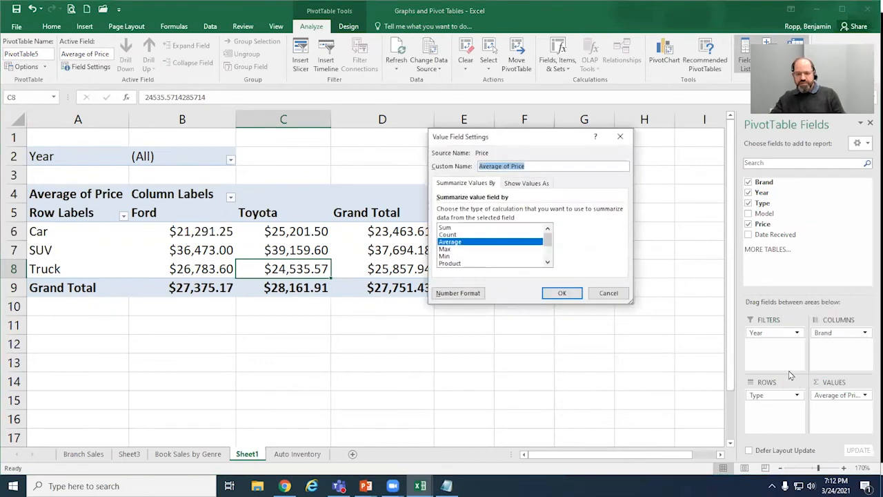
click(609, 296)
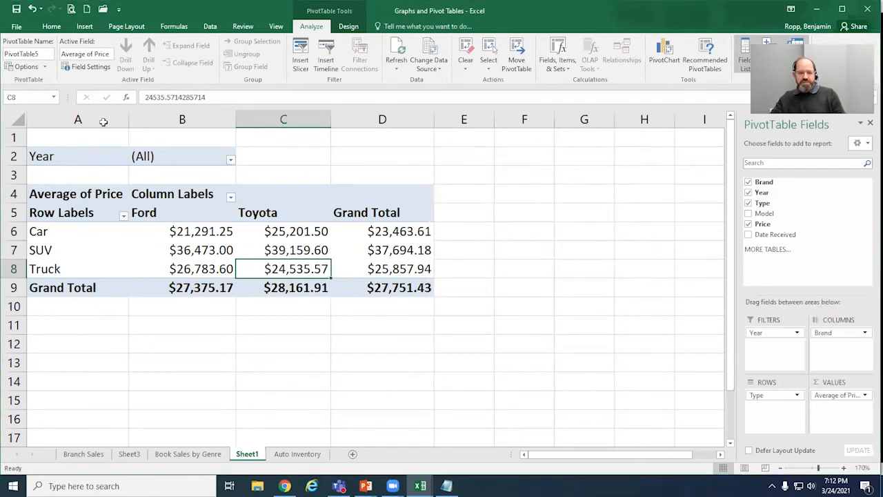
Step: Summarize the Price value field by Sum and format it as Currency with 0 decimal places
click(88, 67)
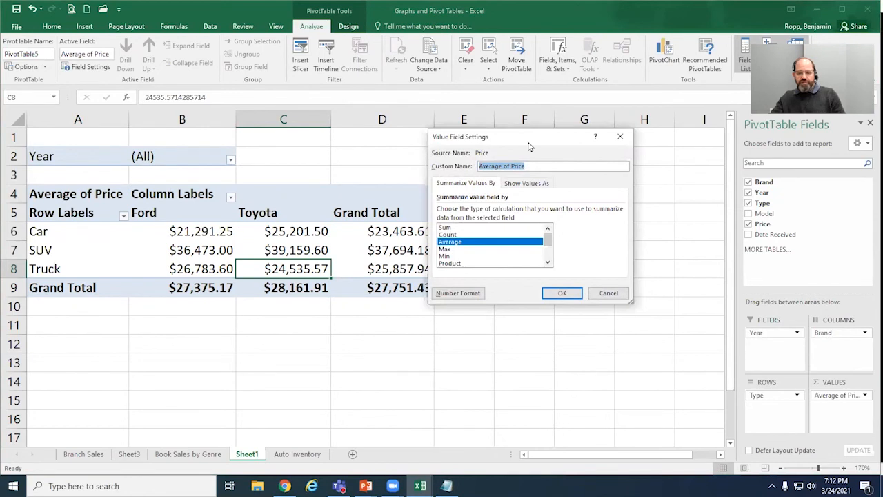
drag(530, 146, 538, 148)
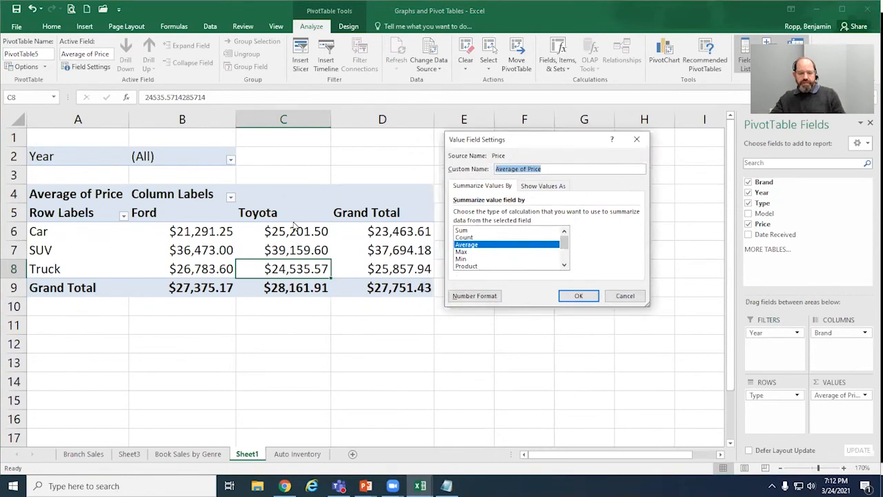
click(464, 231)
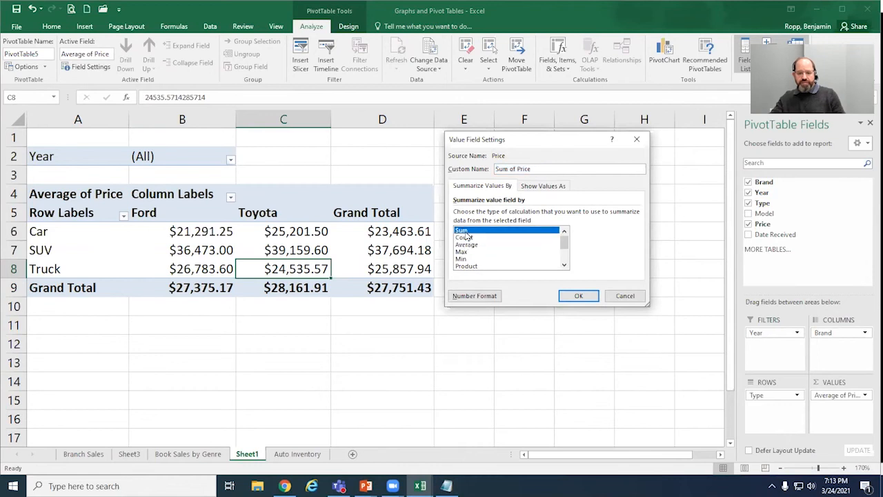
click(475, 296)
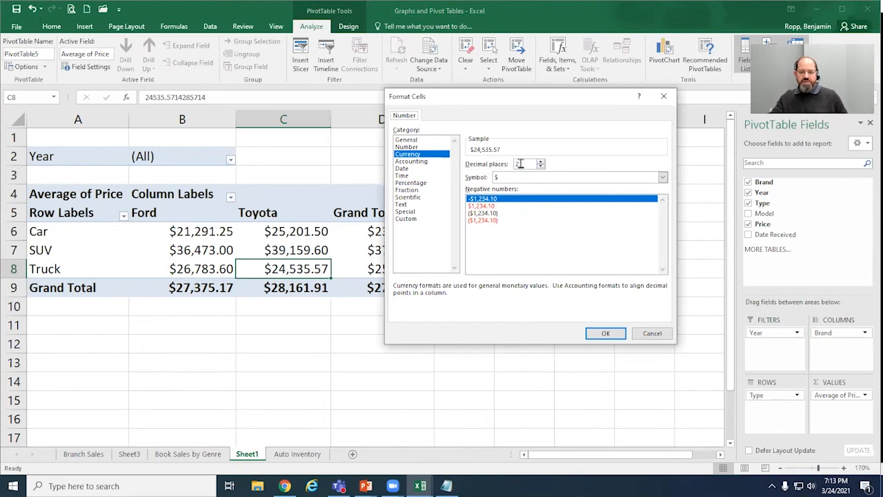
drag(522, 164, 516, 164)
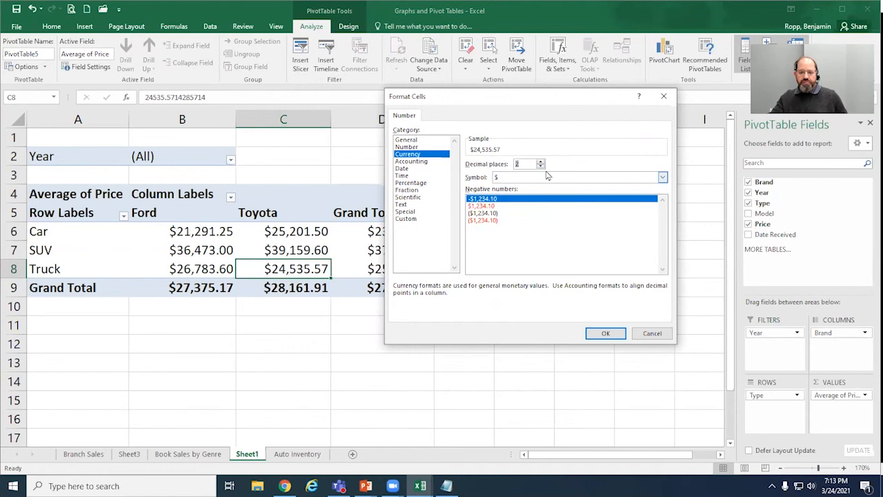
click(541, 167)
click(542, 167)
click(607, 335)
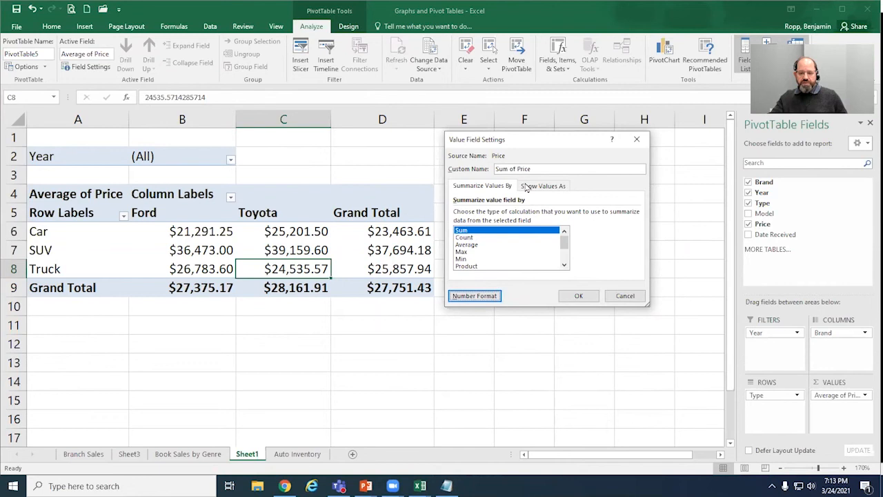
click(578, 296)
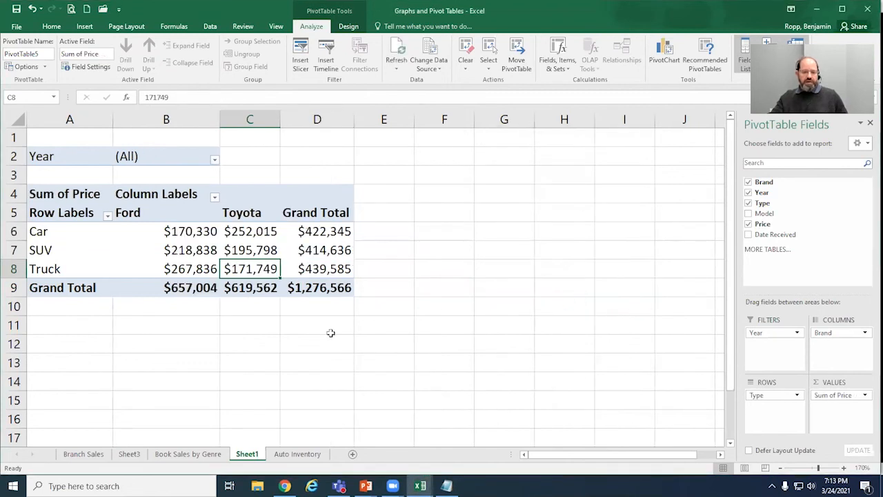
Step: Widen columns C and D slightly, and view the choices in the Year report filter without changing it
drag(281, 119, 297, 119)
drag(371, 117, 373, 117)
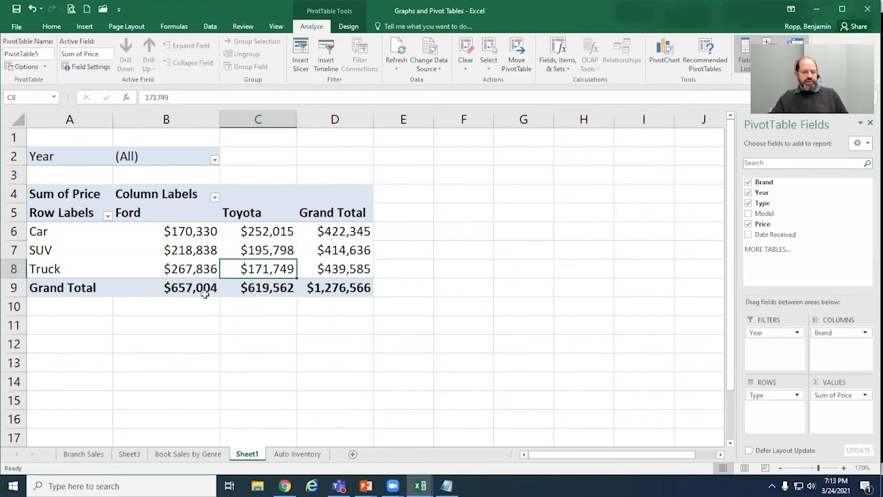
click(214, 161)
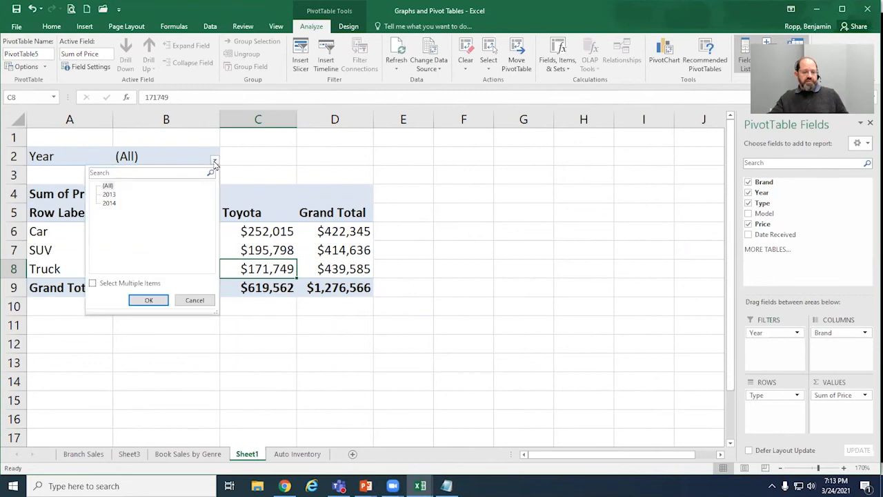
click(215, 162)
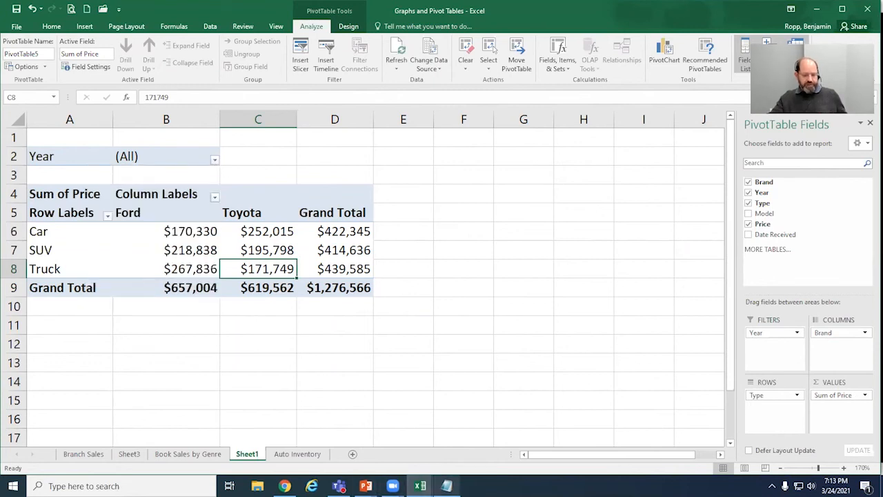
Step: Compare the PowerPoint field-areas slide with the PivotTable's Ford car total in B6, and advance the slide show to the next Pivot Tables slide
click(366, 486)
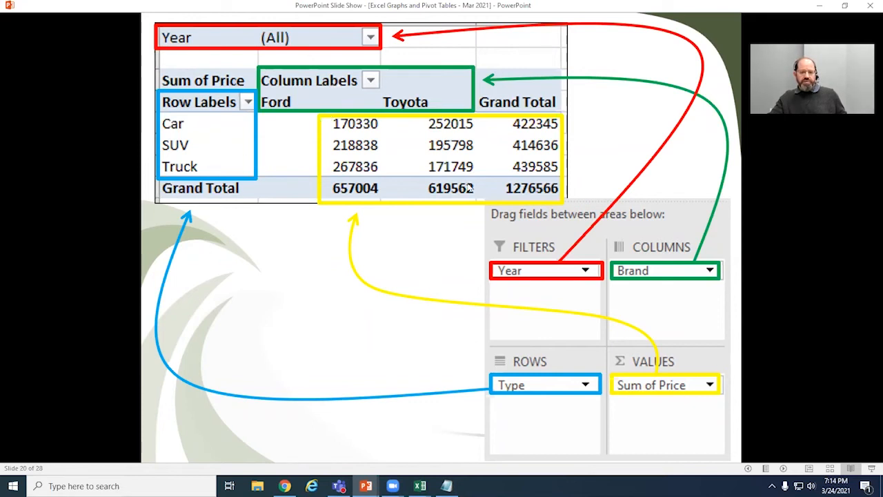
key(alt+Tab)
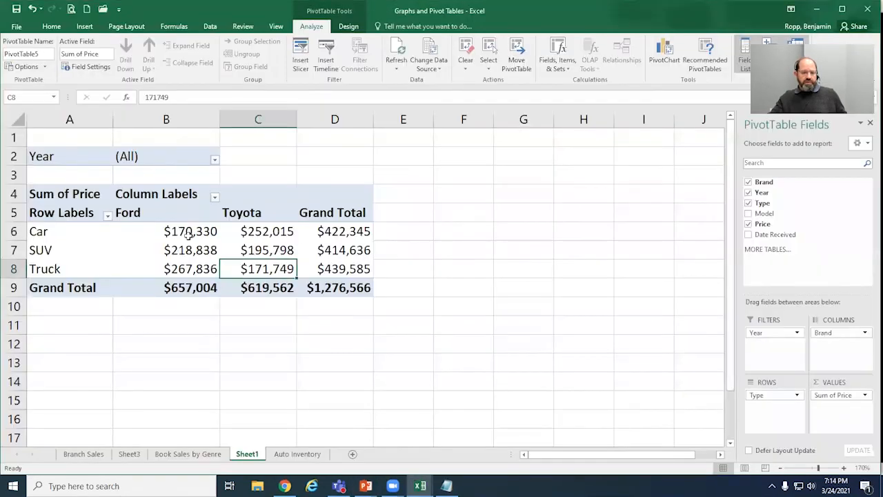
click(192, 235)
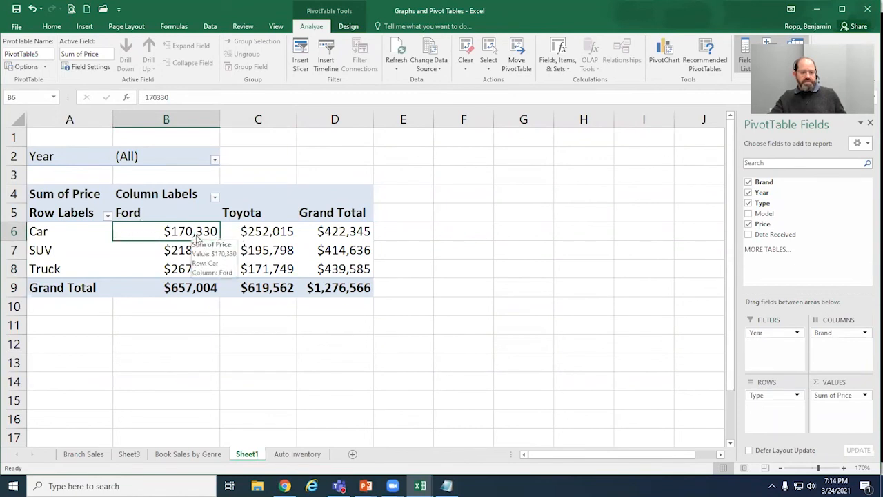
key(alt+Tab)
click(361, 131)
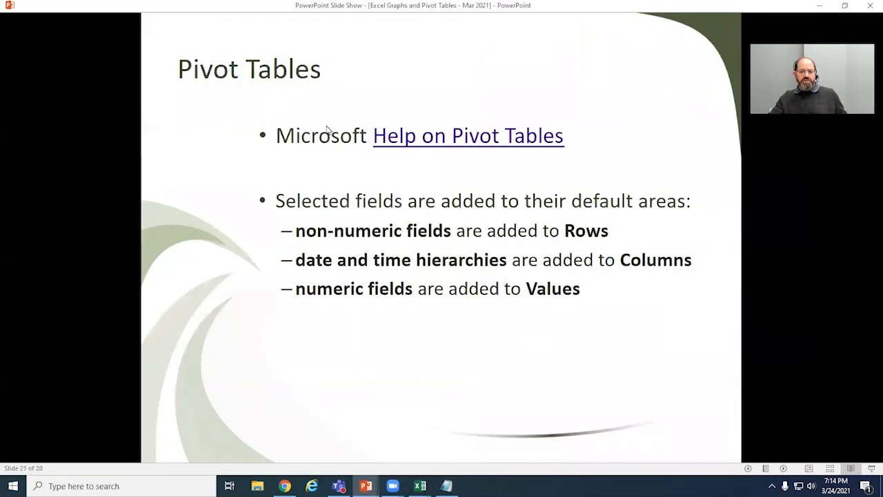
Step: Go back to the PowerPoint field-areas slide, switch to Excel, and remove Price, Type, Year and Brand from the PivotTable
key(Left)
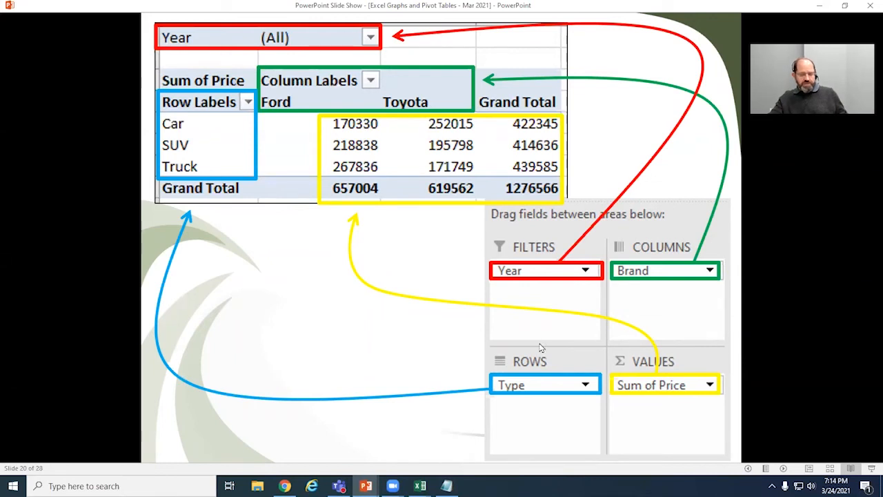
key(alt+Tab)
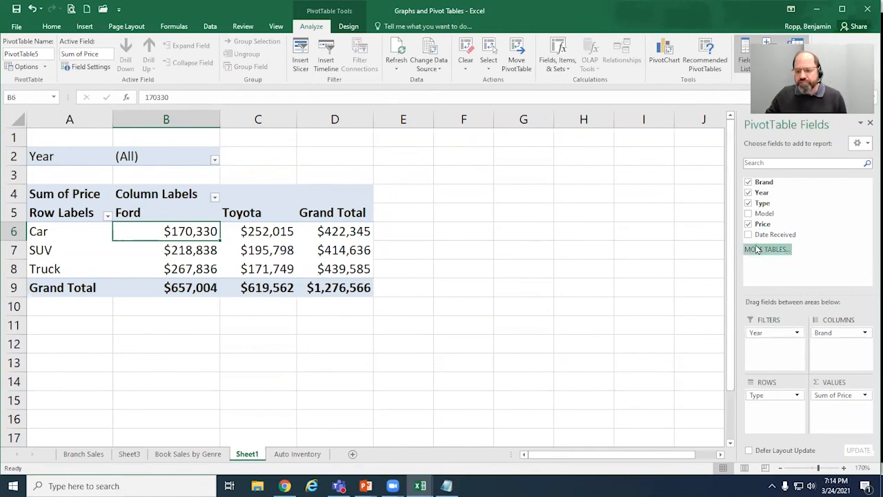
click(748, 224)
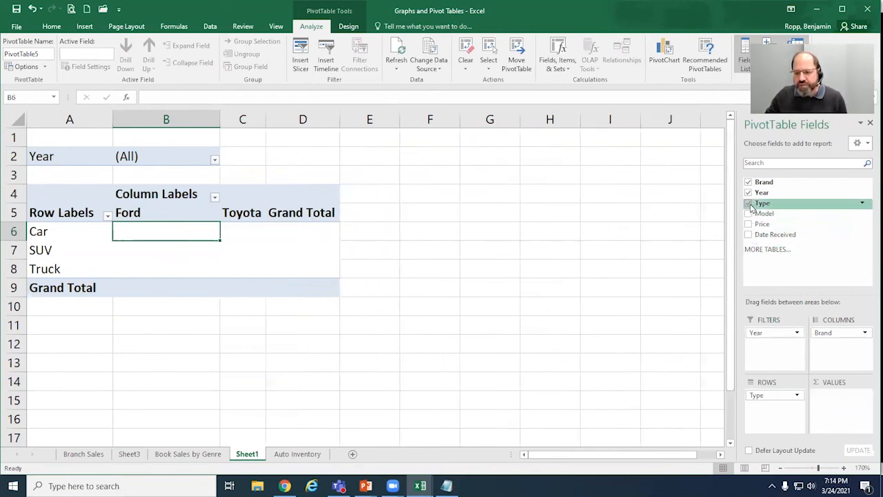
click(749, 203)
click(748, 193)
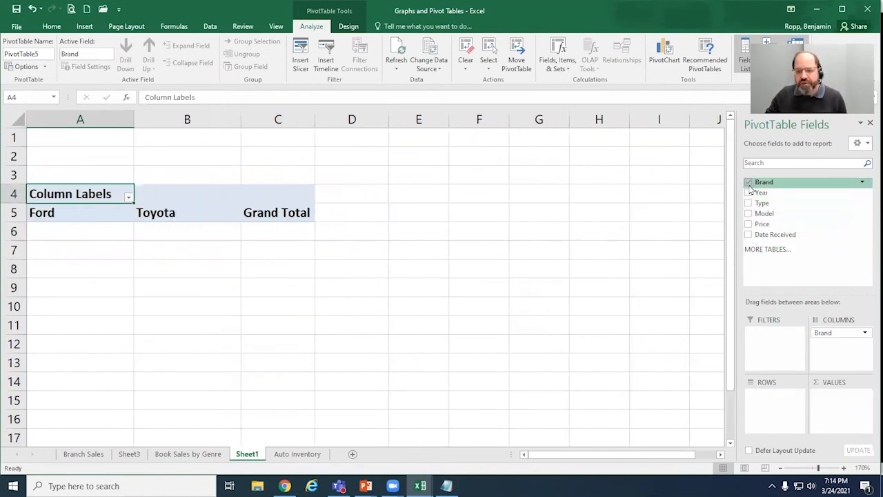
click(748, 183)
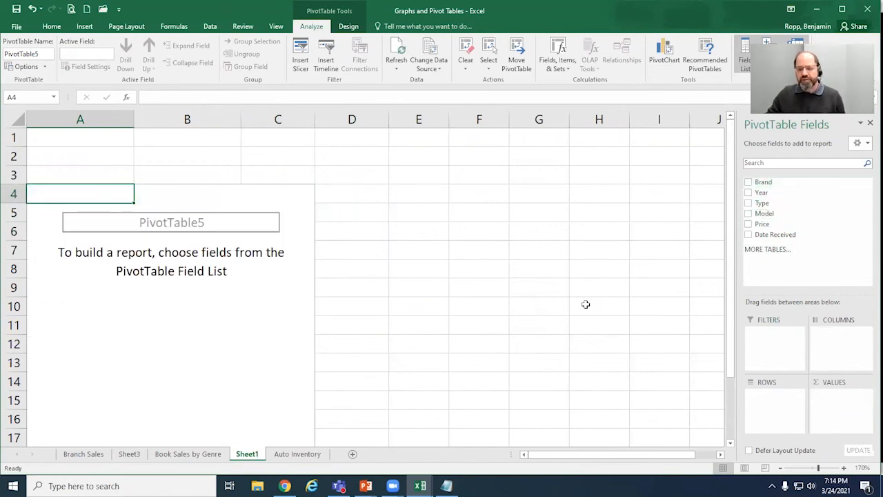
scroll(263, 320, down, 2)
scroll(263, 320, up, 1)
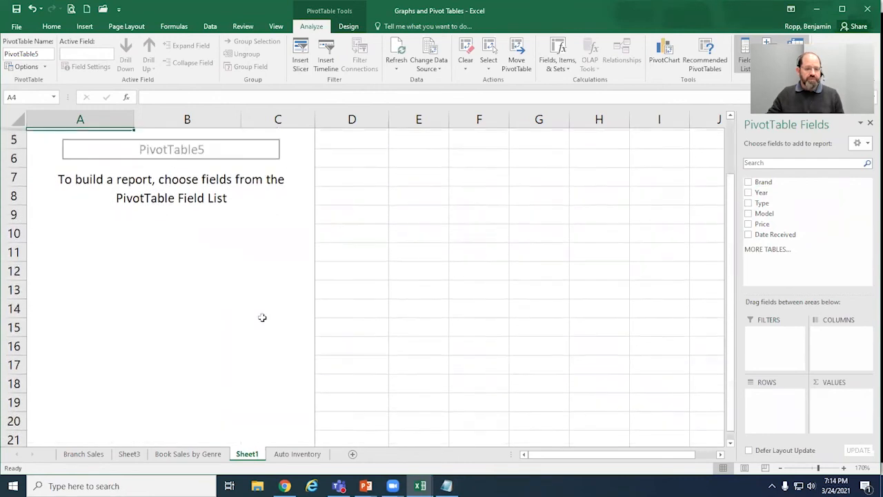
scroll(272, 315, up, 2)
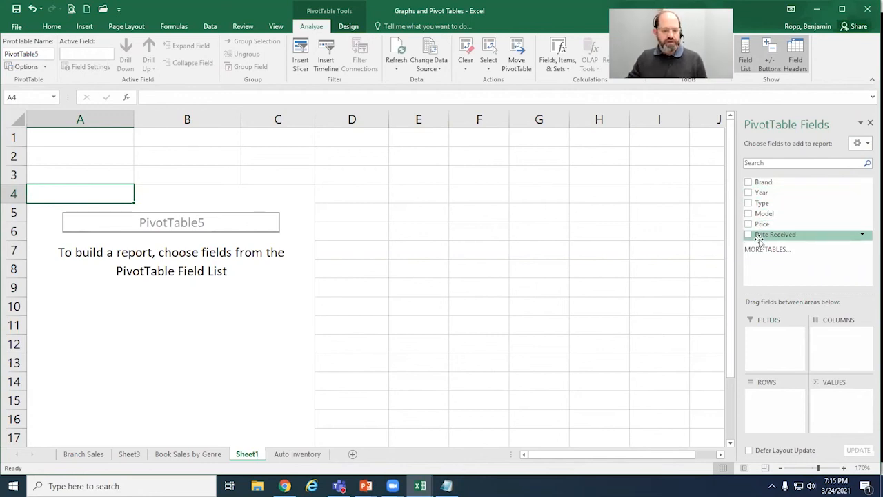
Step: Examine the column headings from Brand to Date Received on the Auto Inventory sheet and compare them with the PowerPoint field-areas slide
click(296, 453)
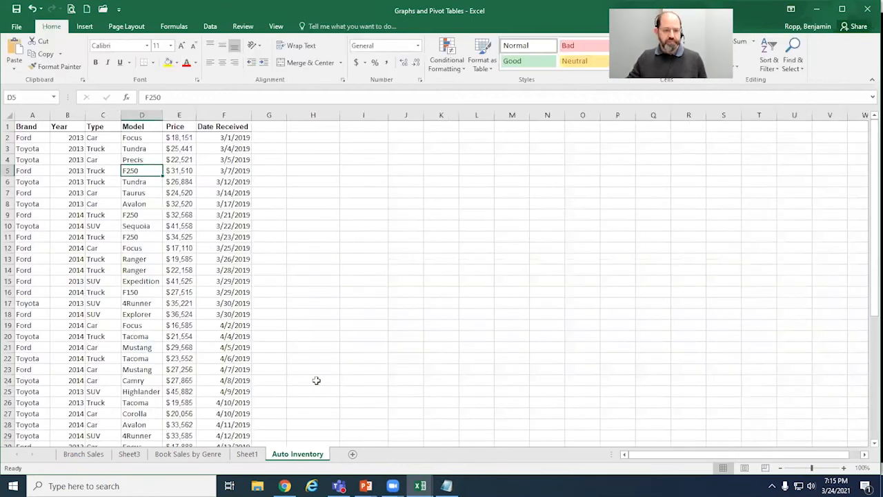
click(32, 126)
click(61, 127)
click(98, 126)
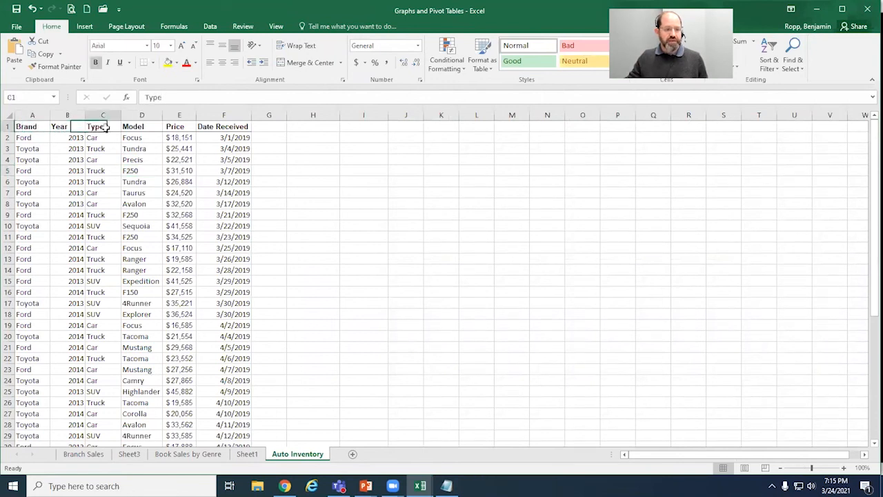
click(144, 126)
click(187, 126)
click(238, 126)
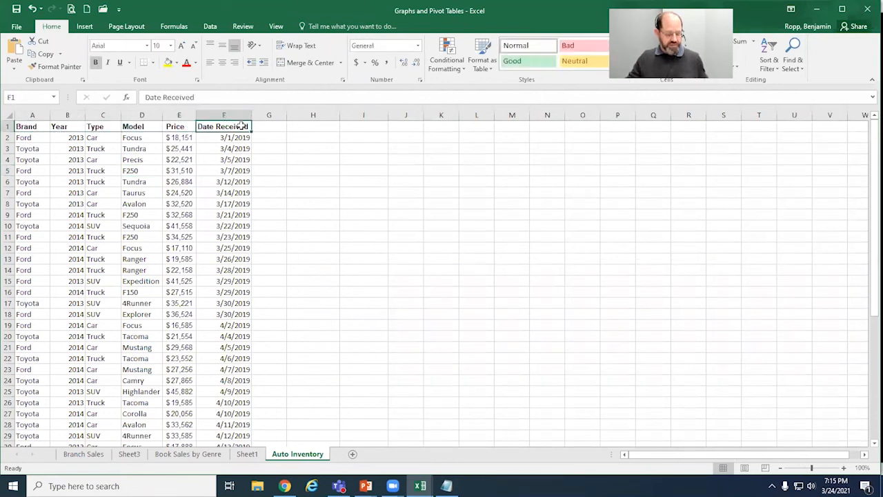
key(alt+Tab)
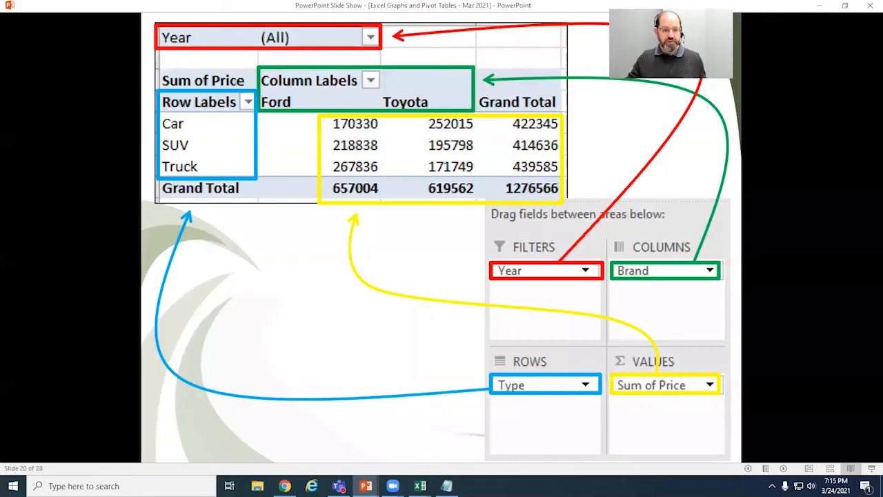
key(alt+Tab)
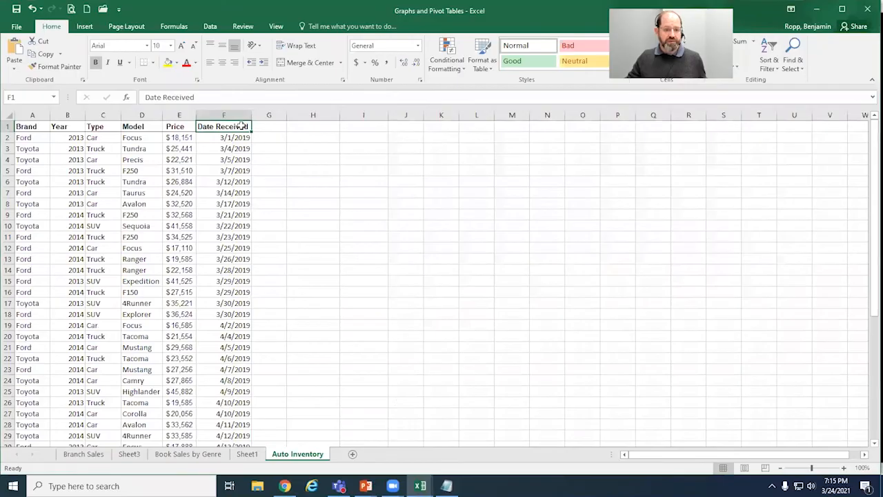
Step: Add the Brand, Year, Type, Model and Price fields to the empty PivotTable on Sheet1, leaving each in its default area
click(247, 454)
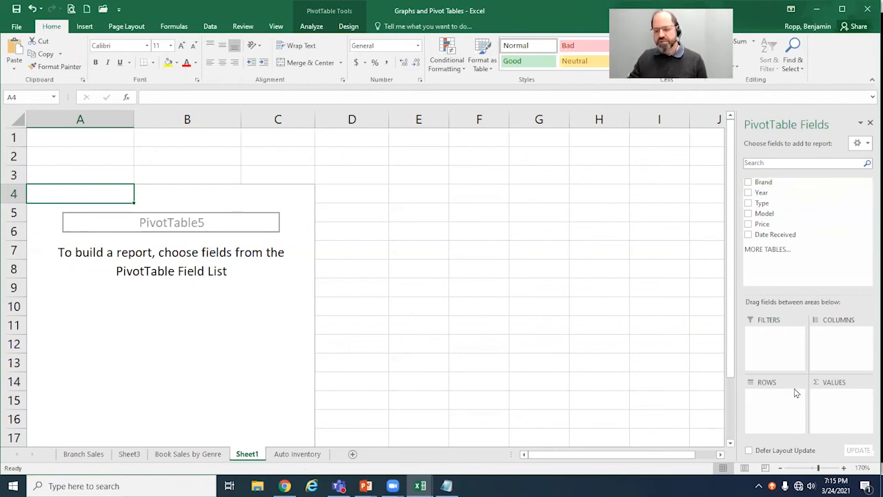
click(748, 182)
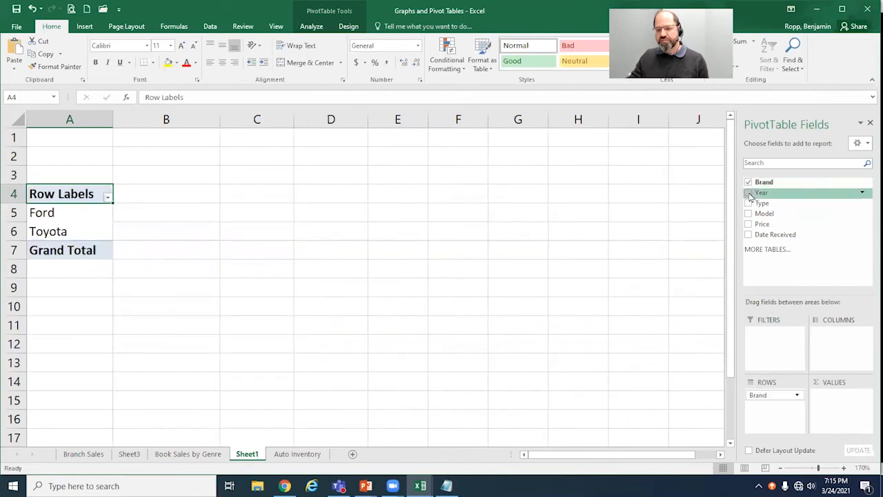
click(748, 192)
click(749, 204)
click(750, 214)
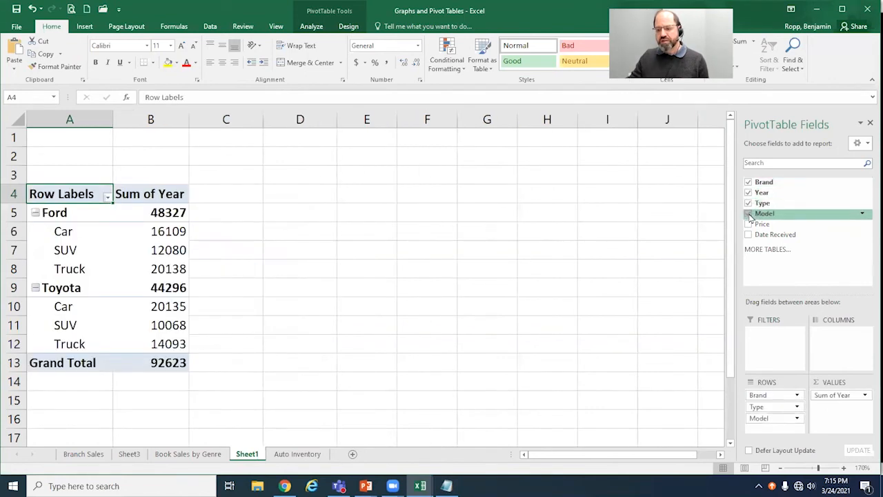
click(749, 224)
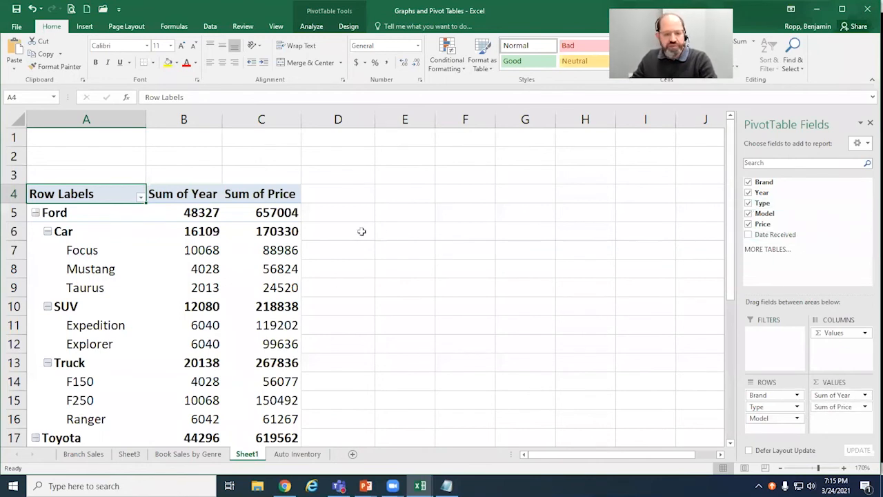
Step: Zoom Sheet1 out to 100% and examine the whole PivotTable down to its Grand Total row
scroll(396, 298, down, 1)
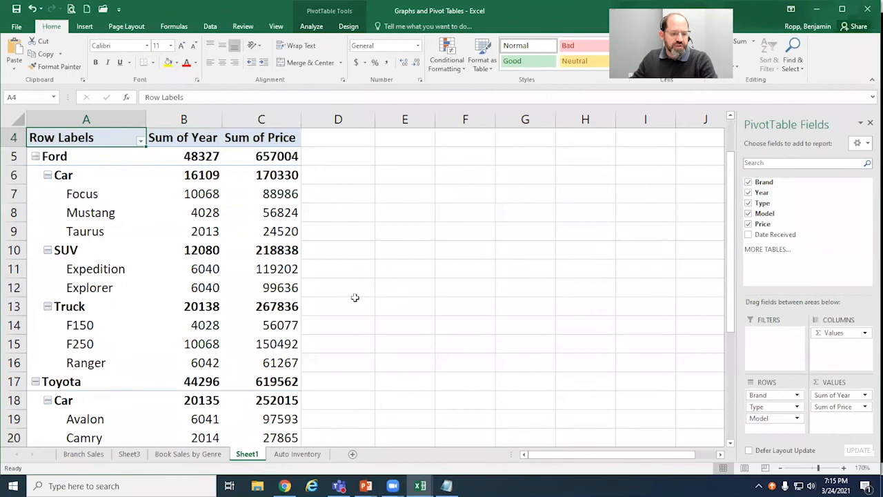
scroll(355, 297, down, 1)
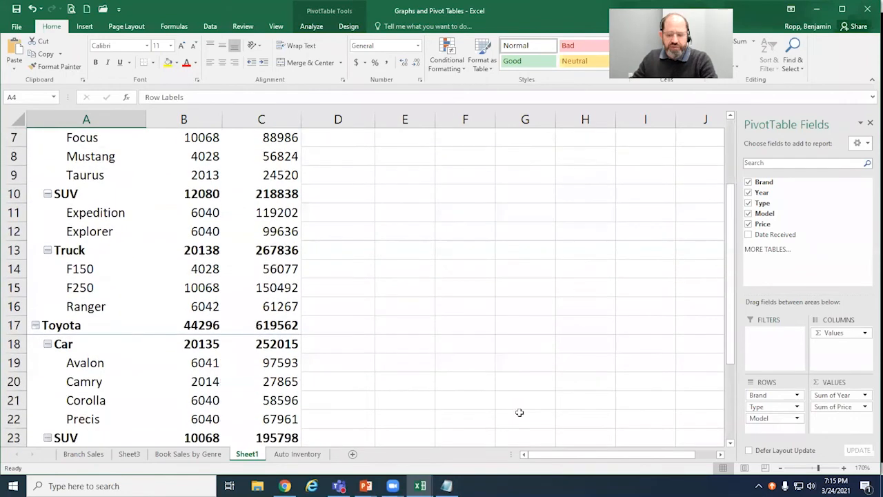
click(782, 469)
click(782, 469)
click(782, 469)
click(782, 469)
click(782, 469)
click(782, 468)
click(782, 468)
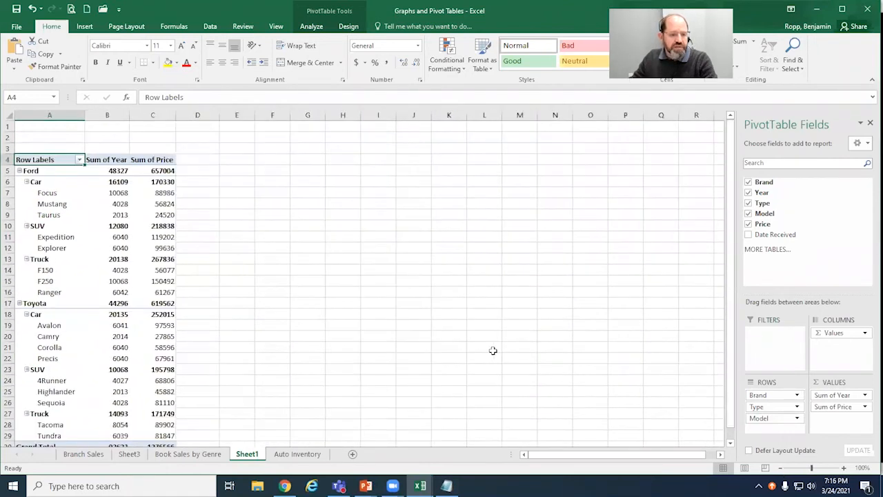
scroll(493, 351, down, 1)
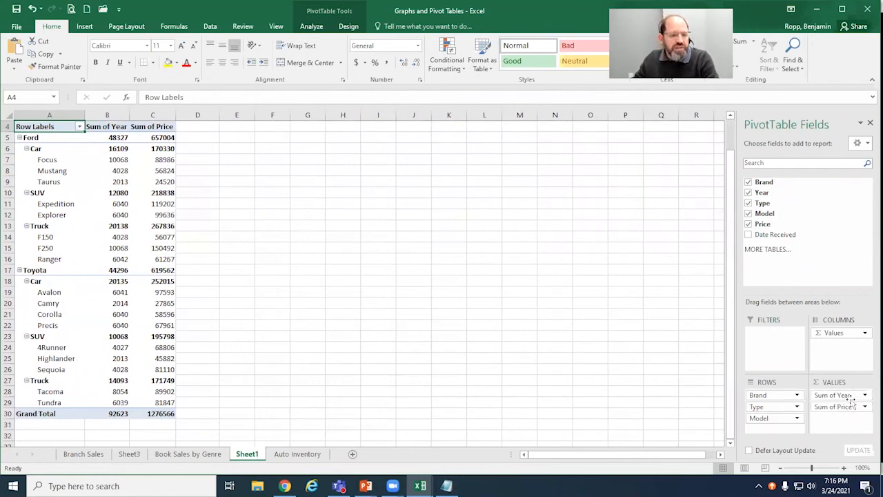
Step: Remove Year from the PivotTable, re-add it to view the options of the Values entry in Columns, and remove it again
drag(850, 398, 669, 375)
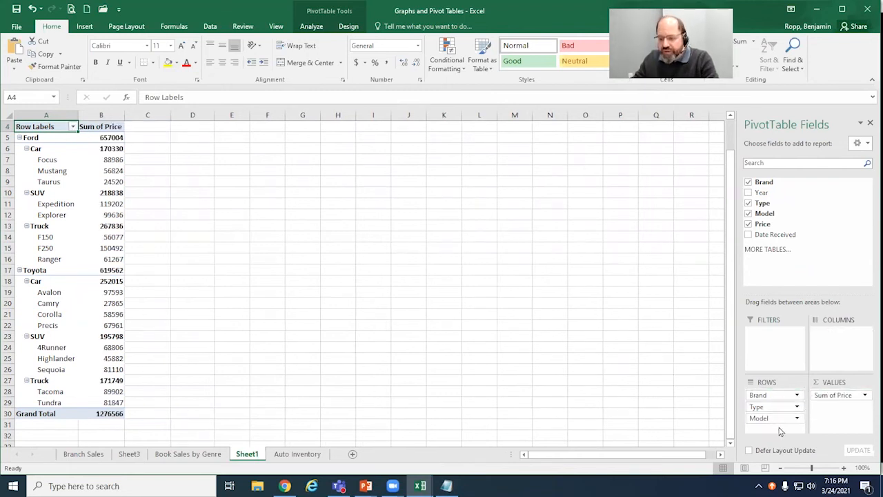
drag(762, 193, 658, 304)
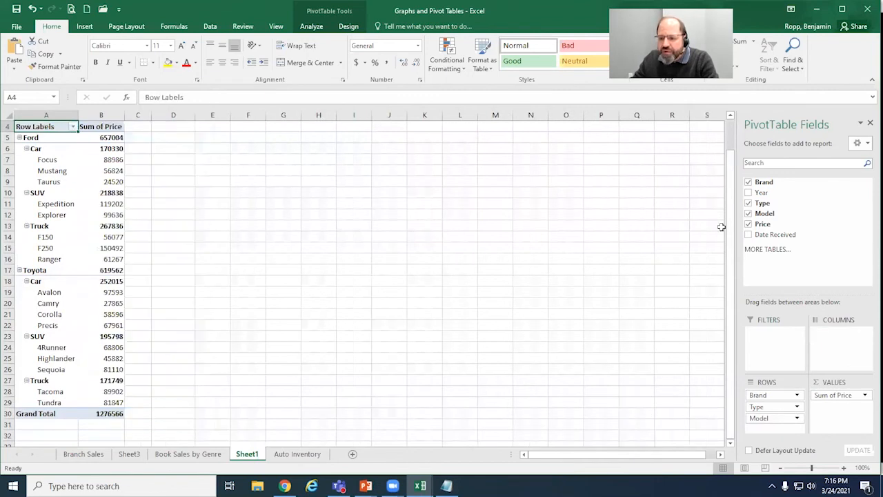
click(749, 194)
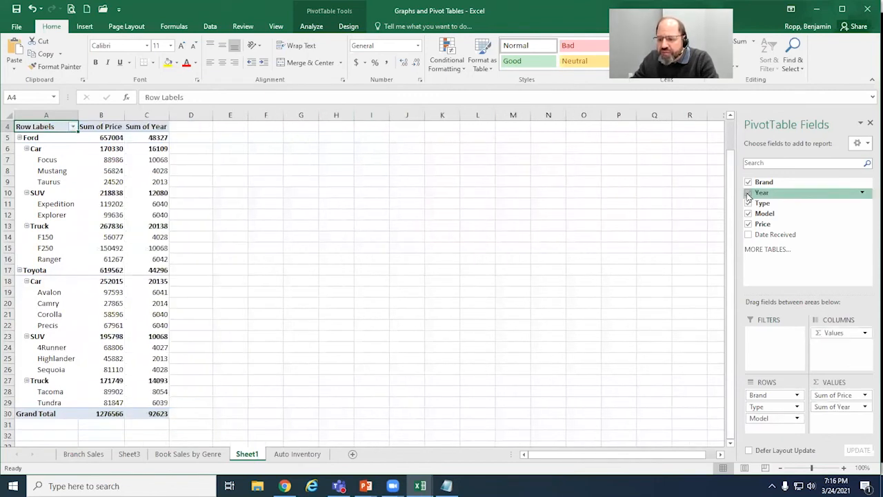
click(866, 334)
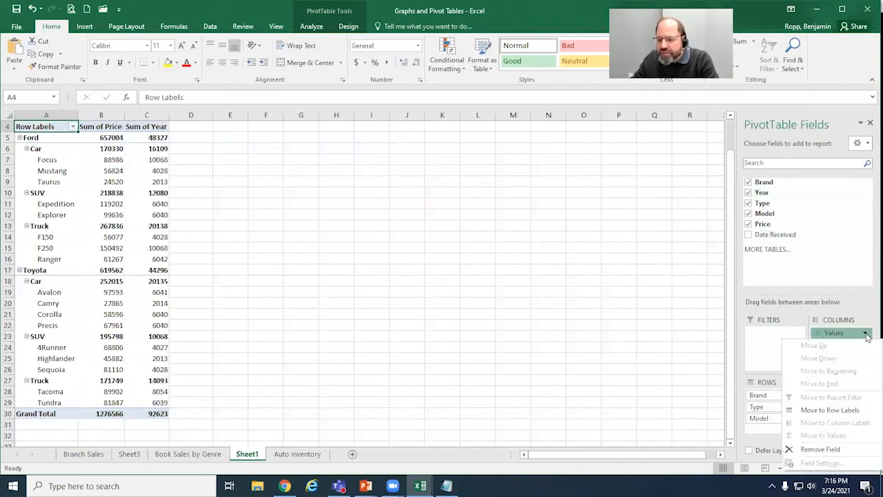
click(866, 334)
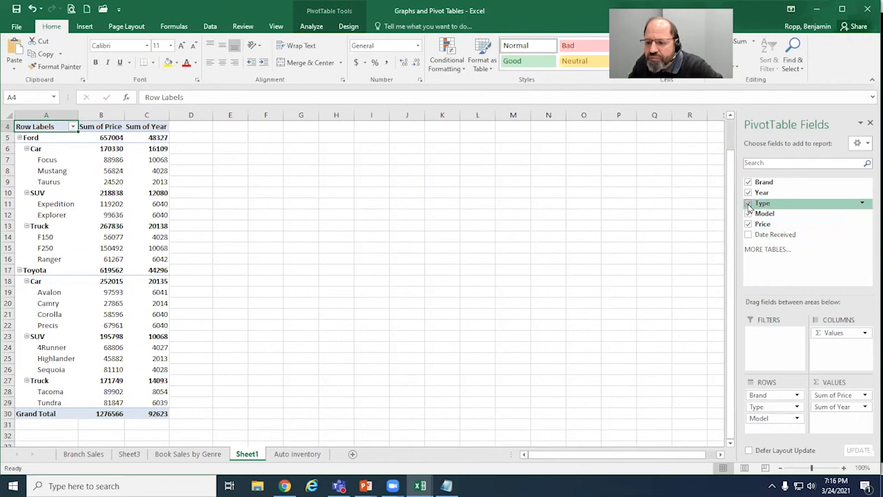
click(748, 193)
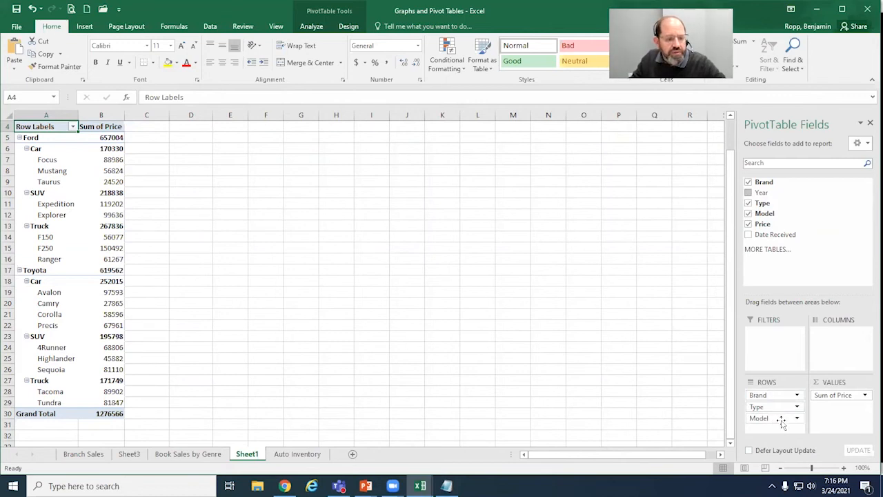
Step: Remove Model from the PivotTable rows, place Year in Columns, and switch to the PowerPoint field-areas slide
drag(785, 422, 666, 392)
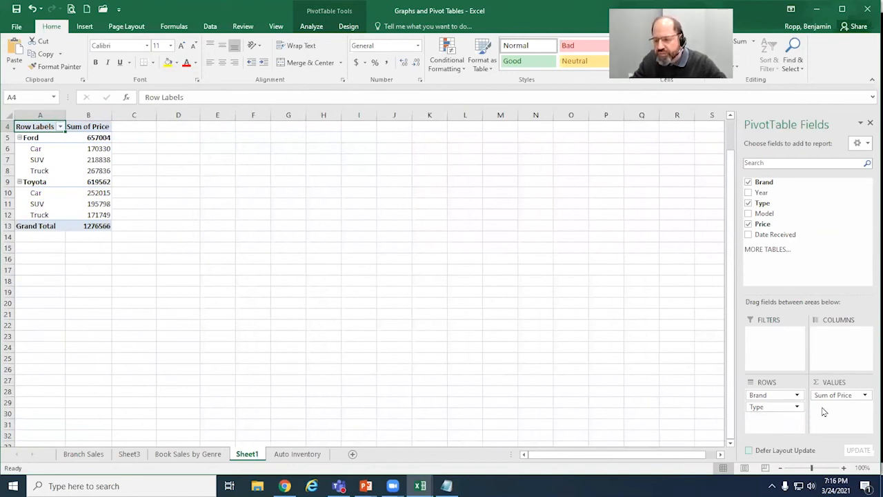
drag(759, 193, 839, 345)
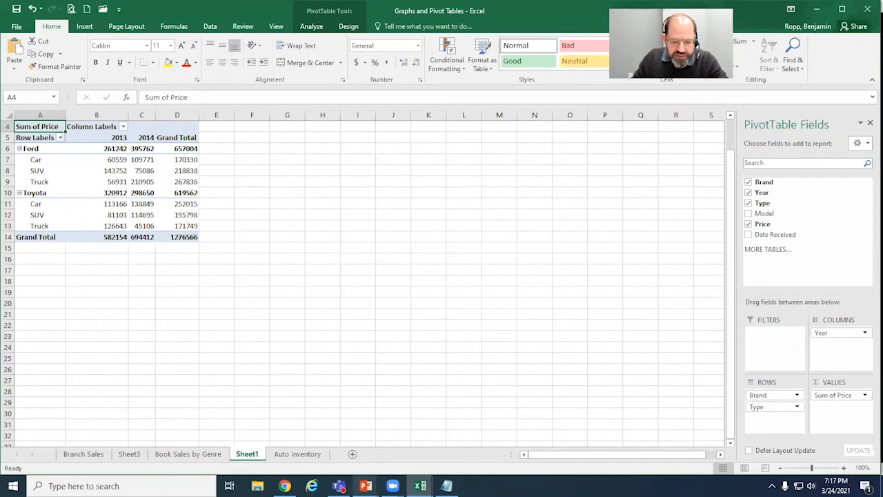
click(366, 486)
click(399, 452)
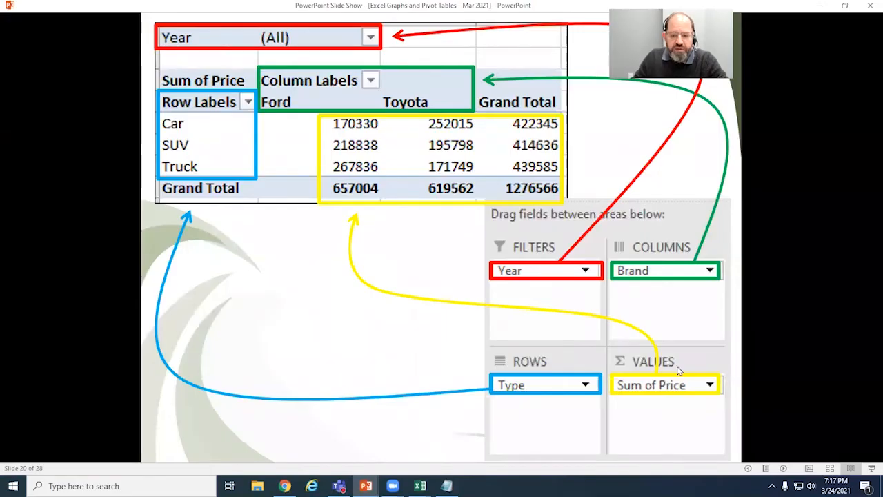
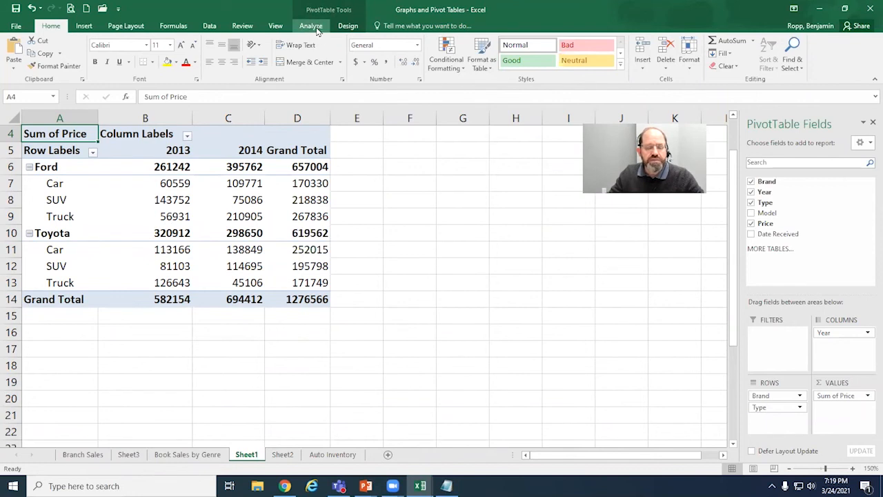
Step: Format the PivotTable's Sum of Price values as Accounting with a $ symbol and 0 decimal places
click(311, 26)
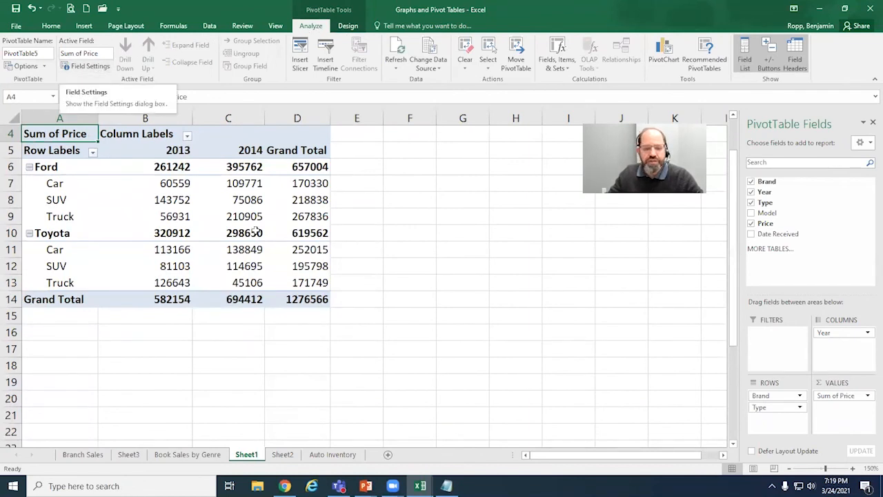
click(867, 397)
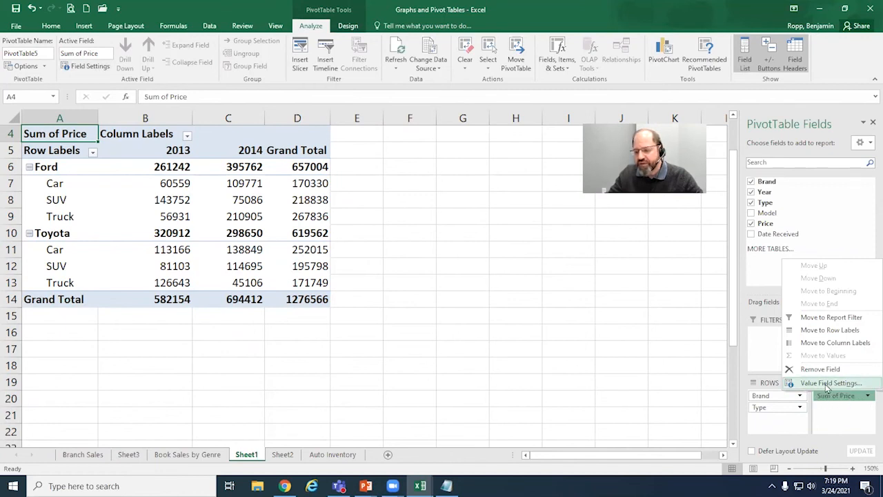
click(304, 284)
click(309, 299)
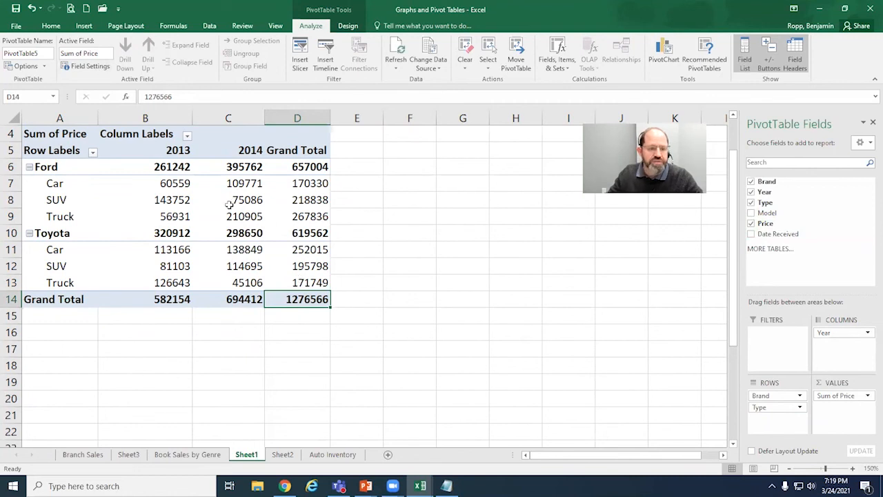
click(86, 66)
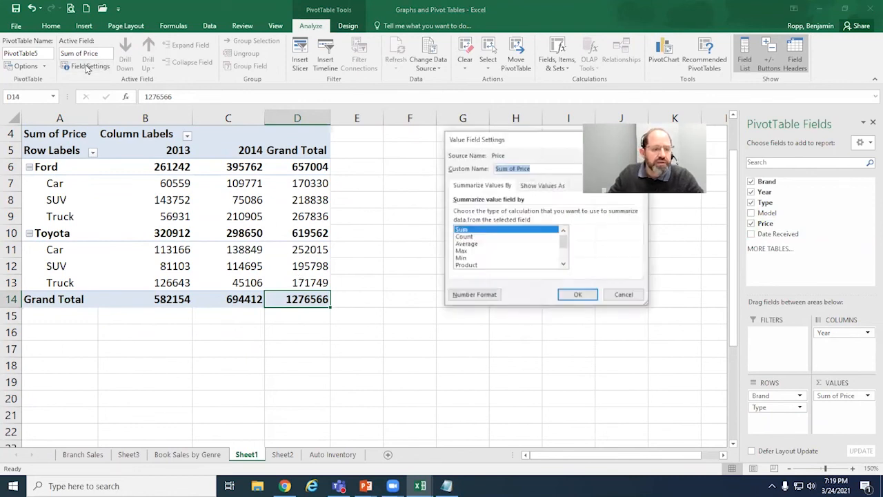
click(484, 296)
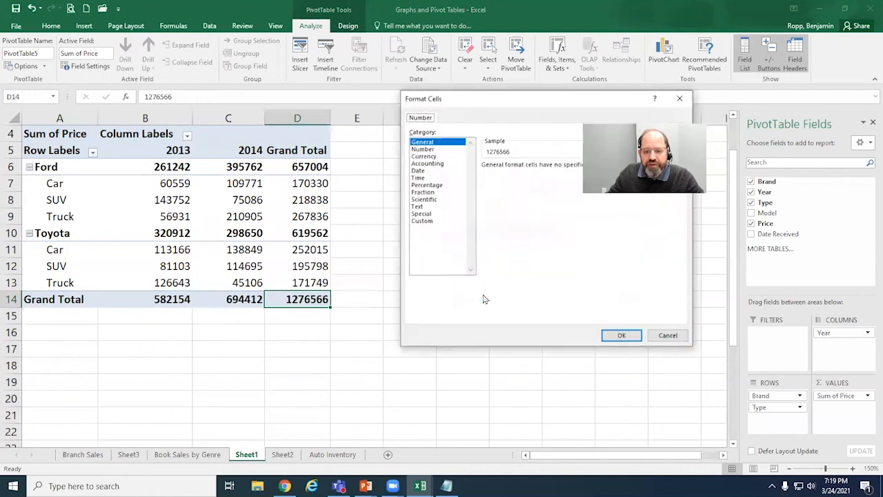
click(431, 164)
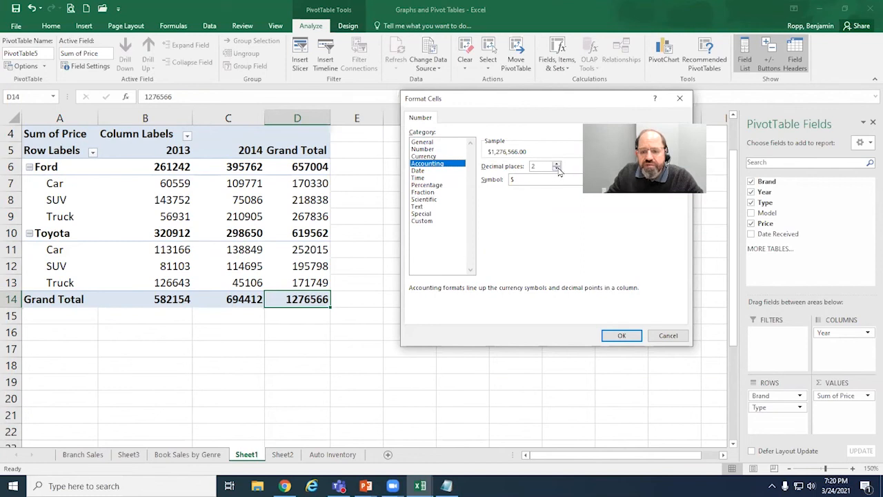
click(623, 336)
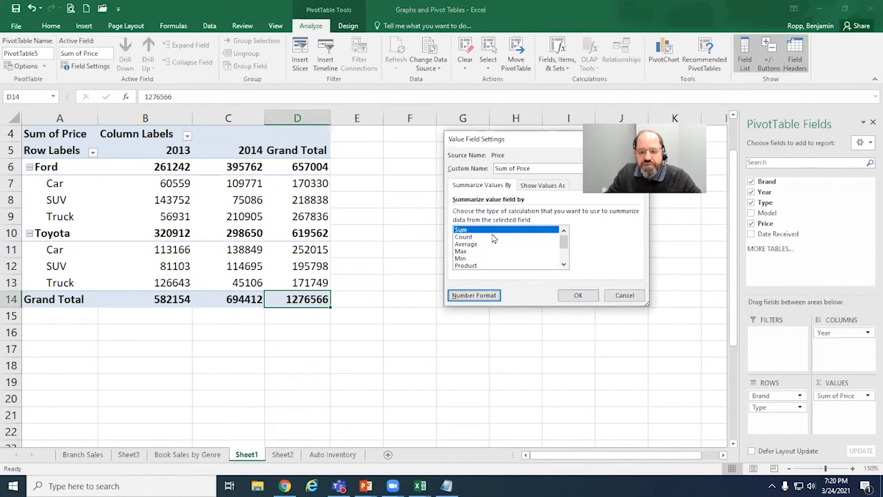
click(576, 301)
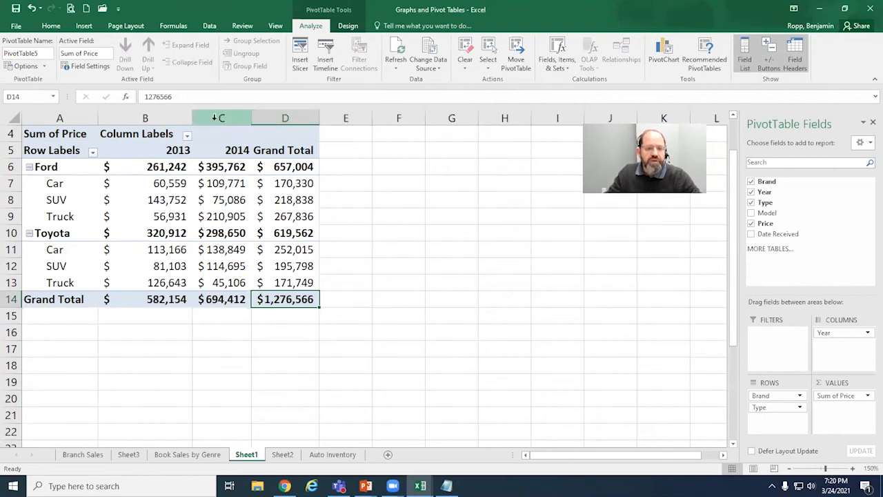
Step: Widen columns C and D to an equal width and look over the Toyota Truck row and Grand Total column
drag(216, 118, 336, 118)
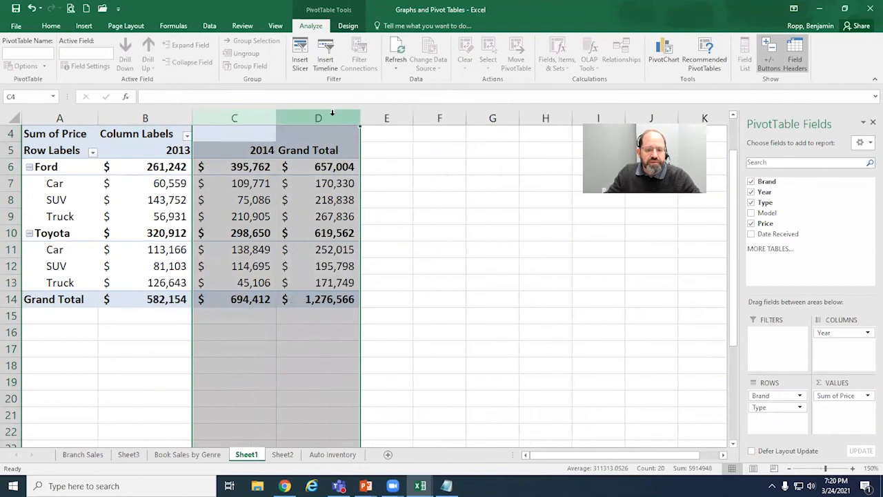
click(437, 340)
click(221, 347)
click(216, 273)
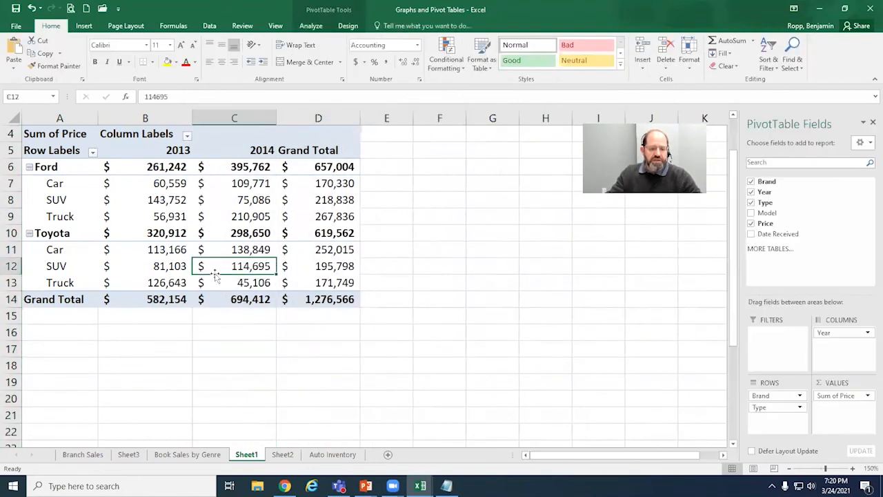
click(55, 283)
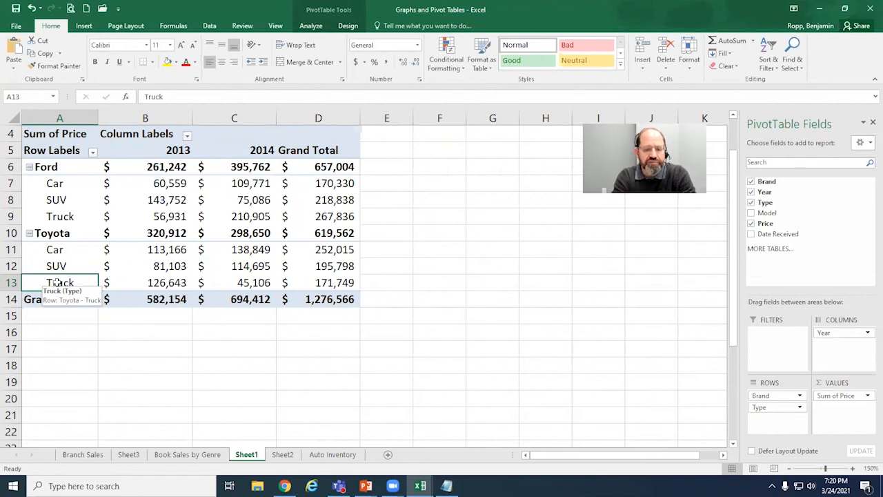
click(311, 118)
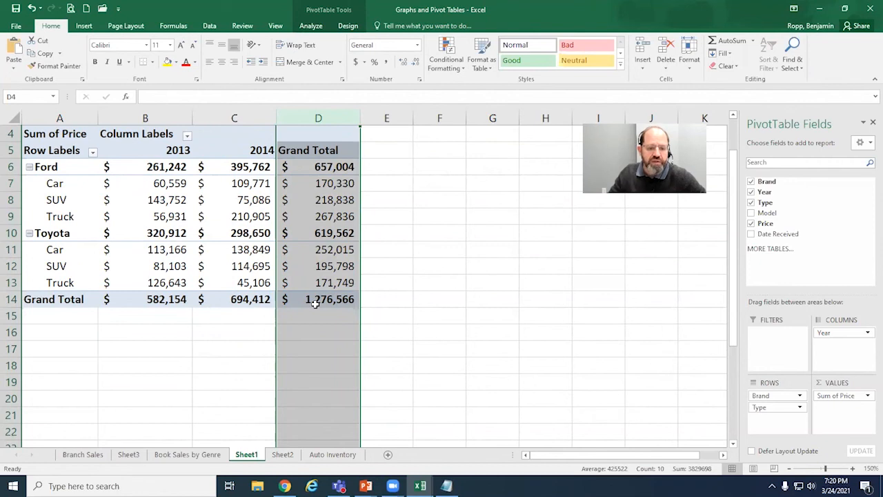
click(331, 251)
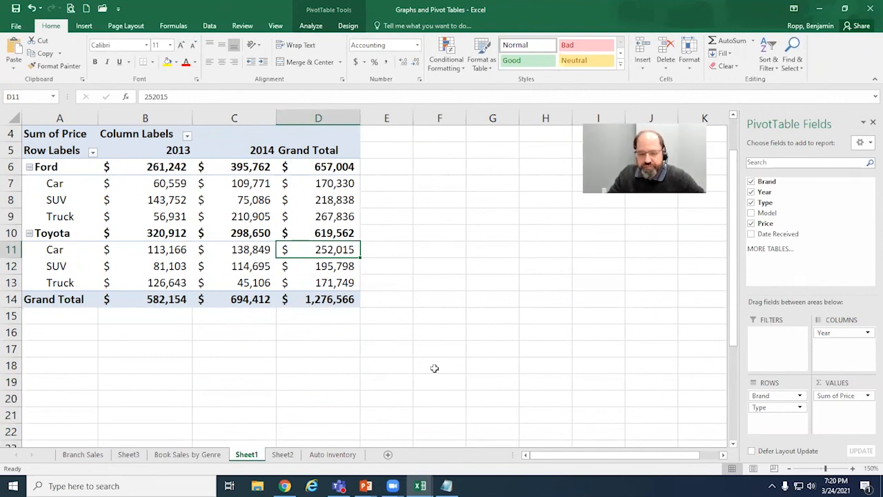
Step: Widen the PivotTable Fields pane and view the options of the Sum of Price entry in Values
drag(739, 339, 721, 330)
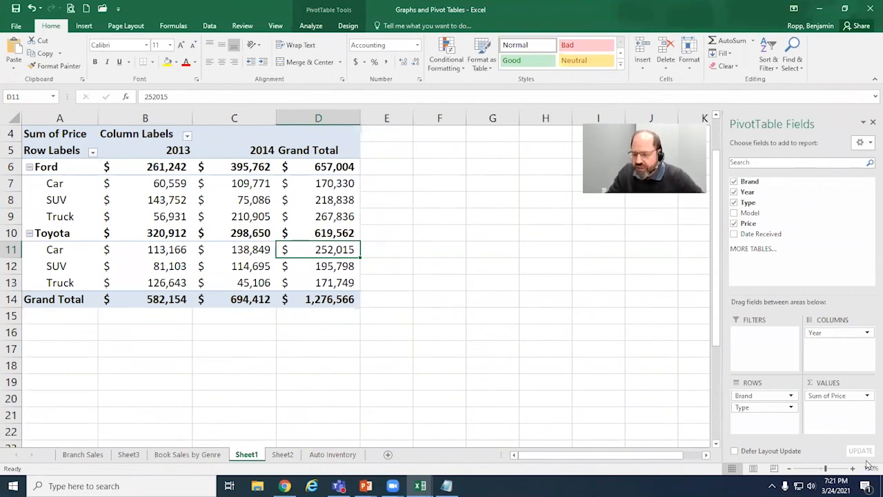
click(867, 397)
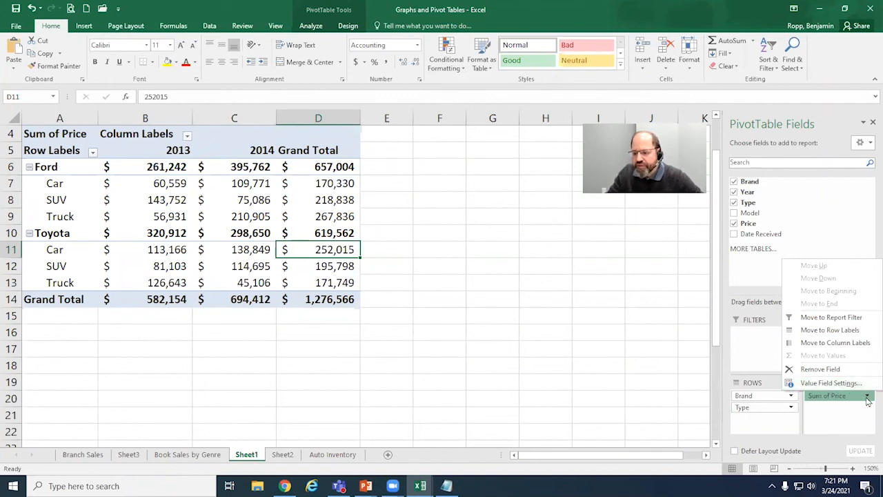
click(867, 397)
click(867, 397)
click(867, 397)
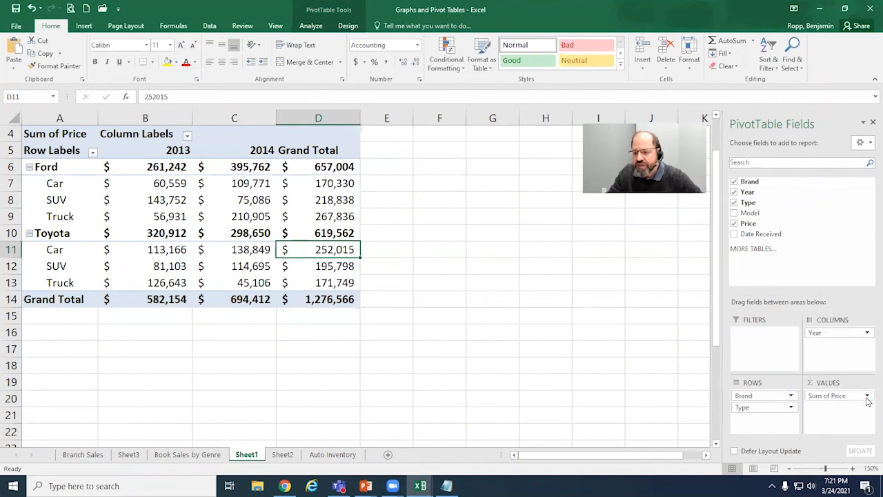
Step: Summarize the Price values by Count with the General number format, and widen column C
click(311, 26)
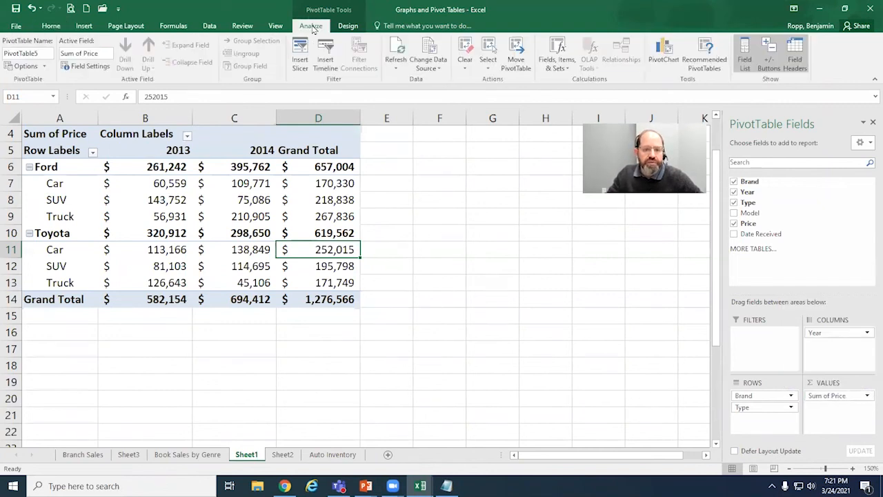
click(96, 67)
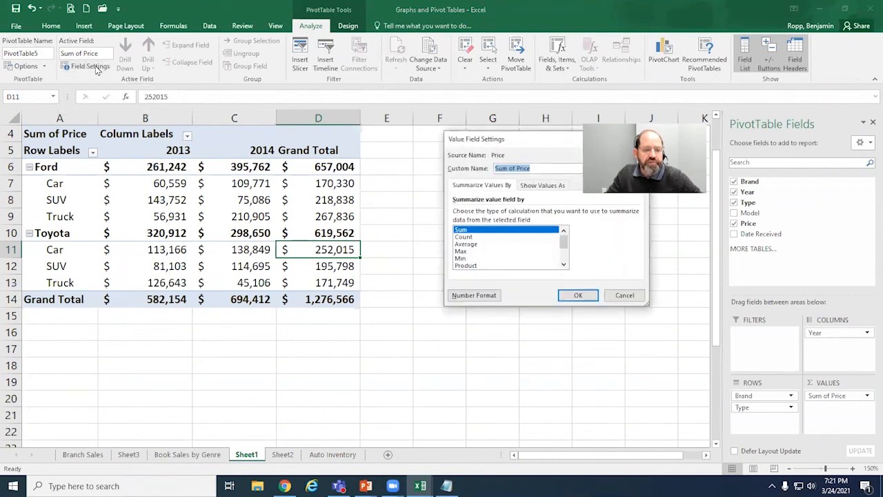
click(473, 239)
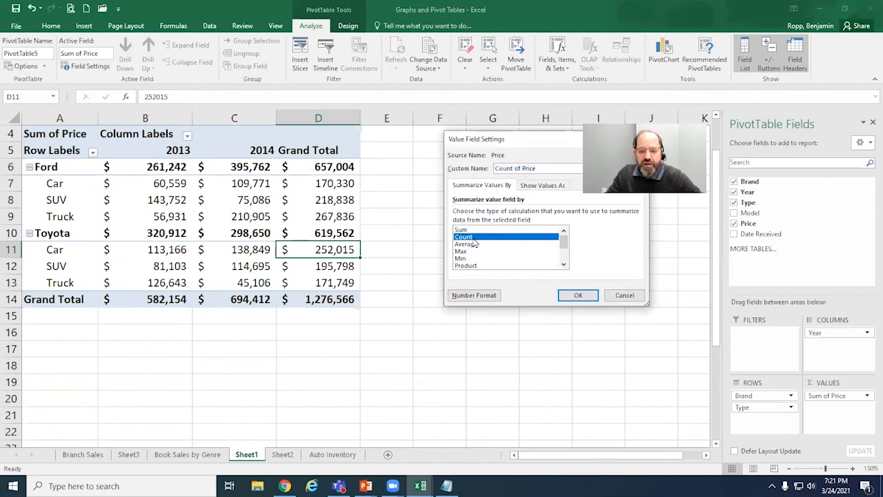
click(483, 297)
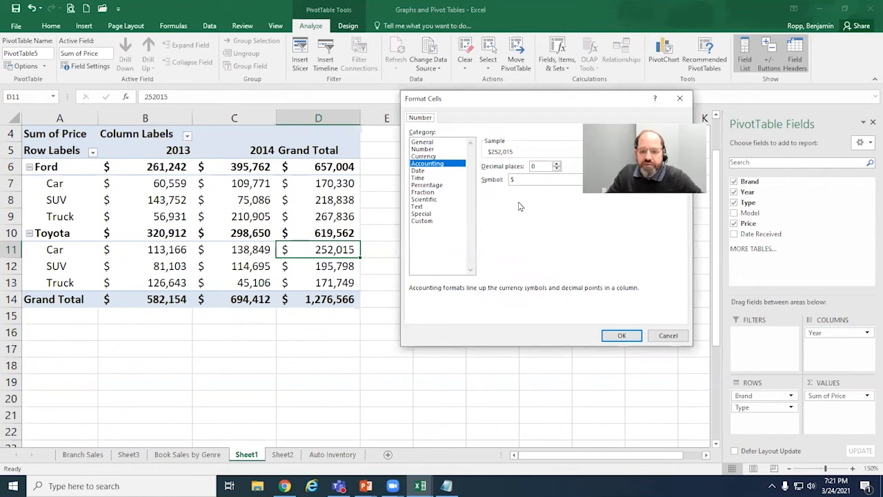
click(429, 142)
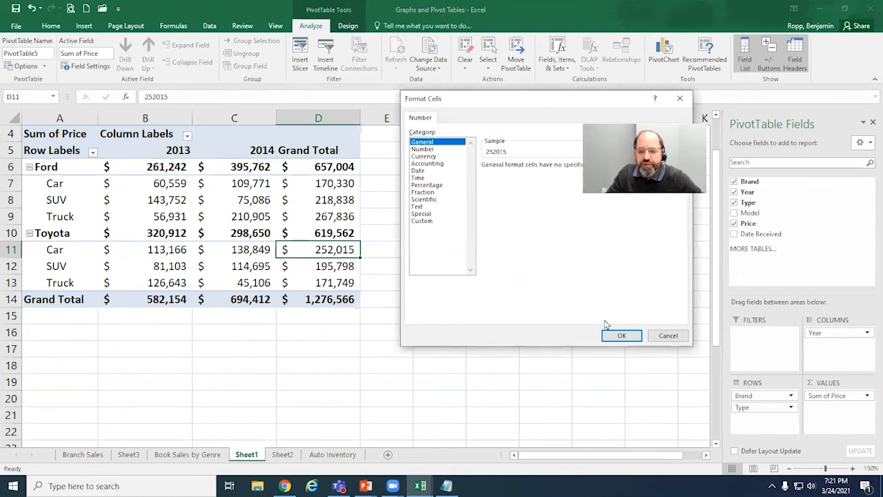
click(623, 336)
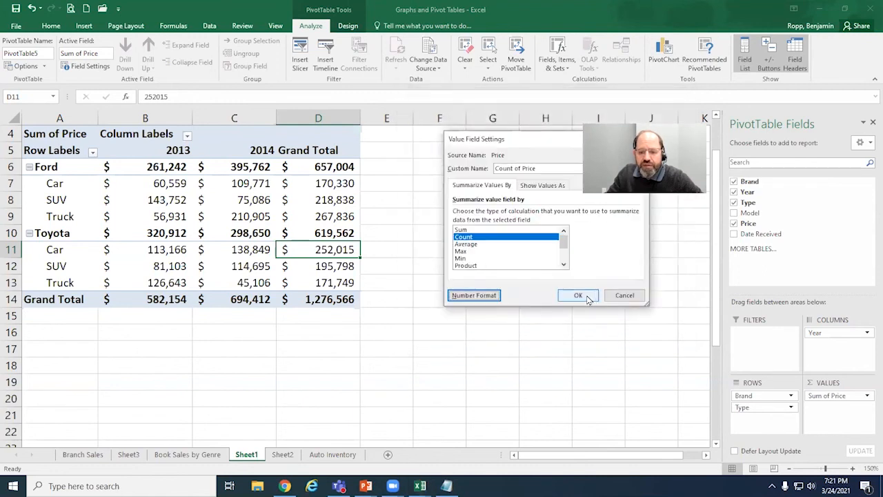
click(587, 297)
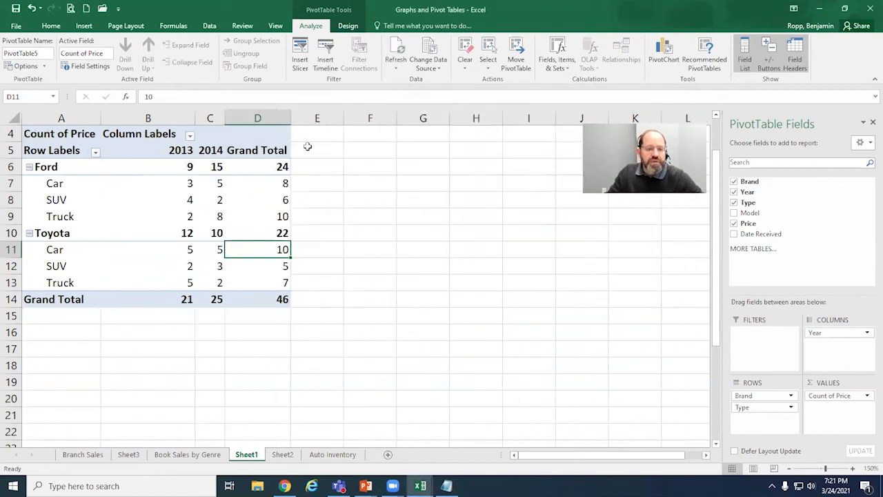
click(194, 115)
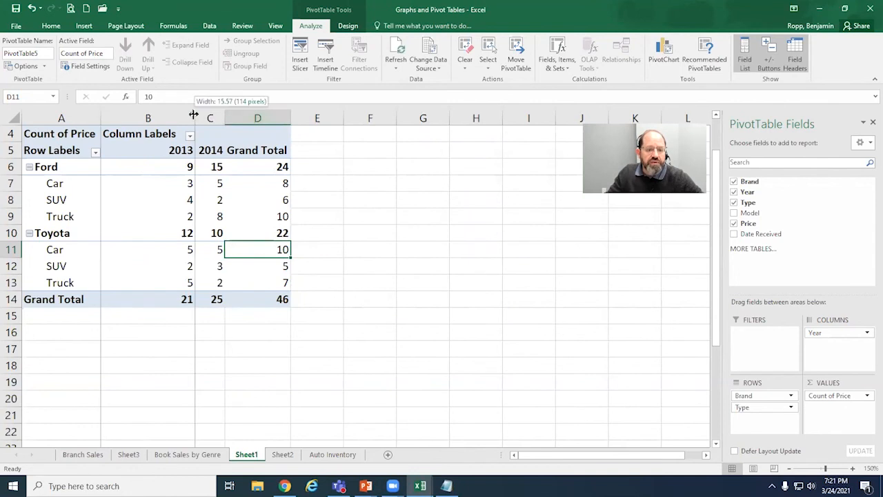
drag(223, 118, 251, 118)
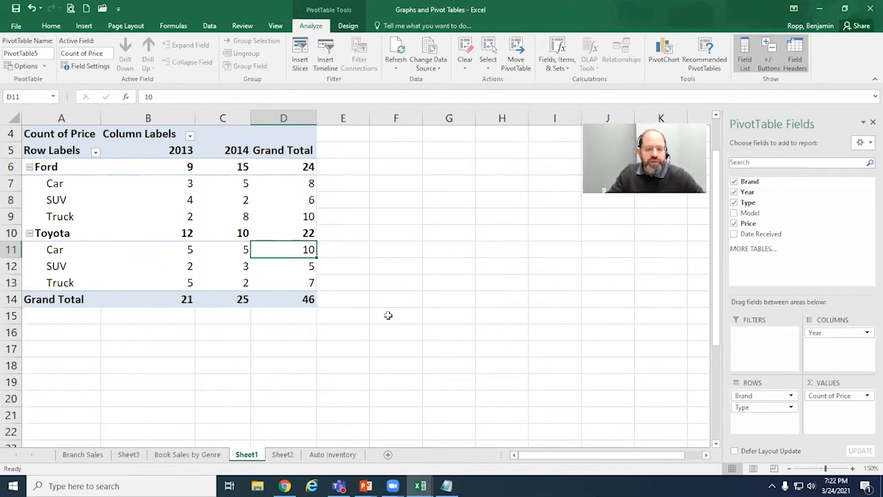
click(285, 302)
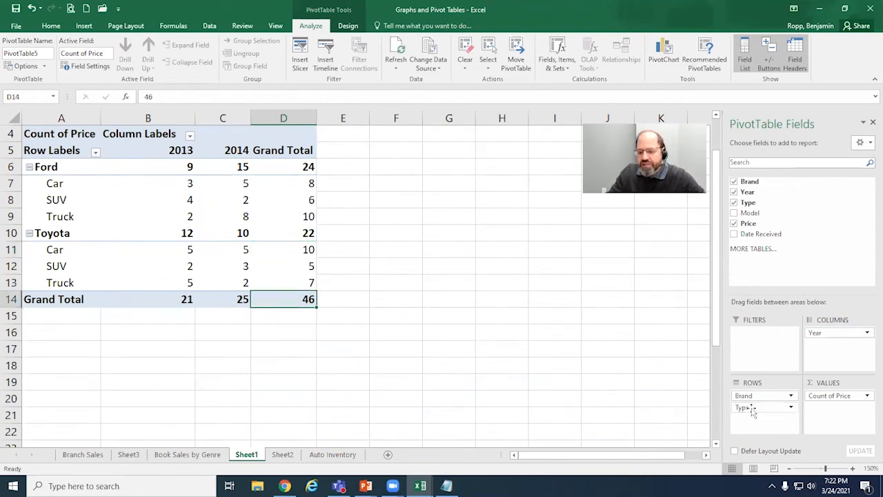
Step: Place Type above Brand in Rows with column C widened again, and view the value field settings of Count of Price
drag(756, 408, 760, 395)
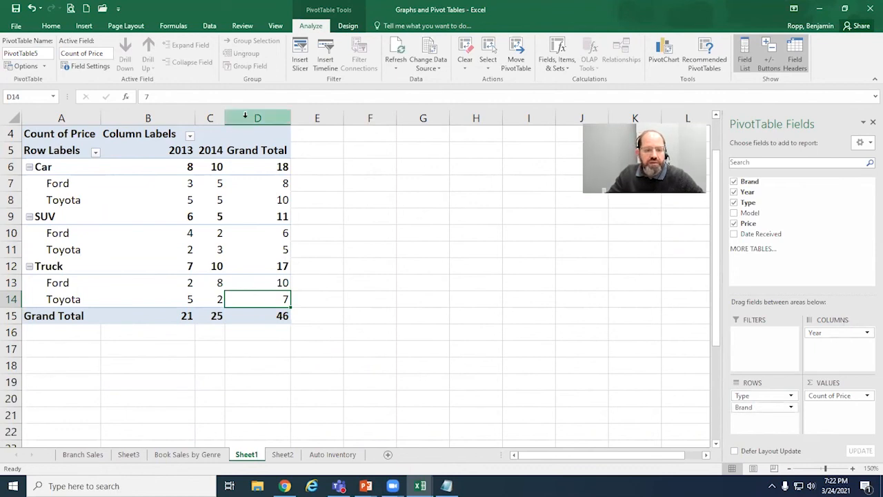
drag(225, 119, 259, 119)
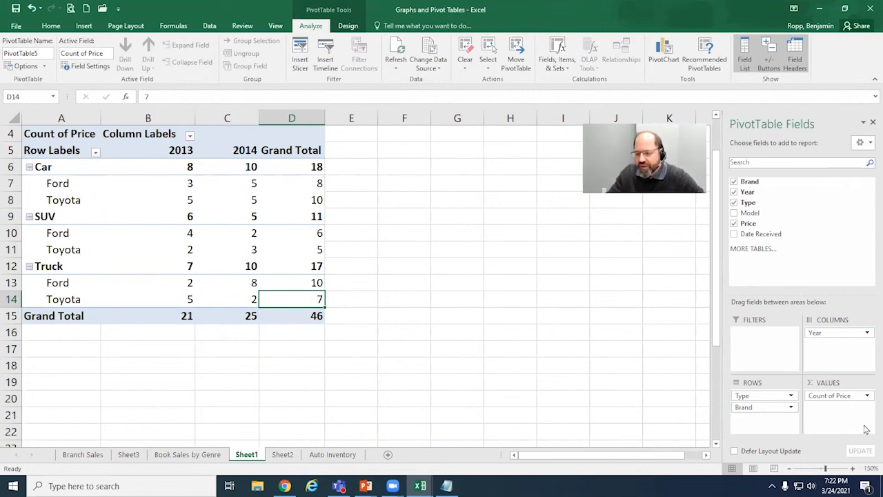
click(107, 71)
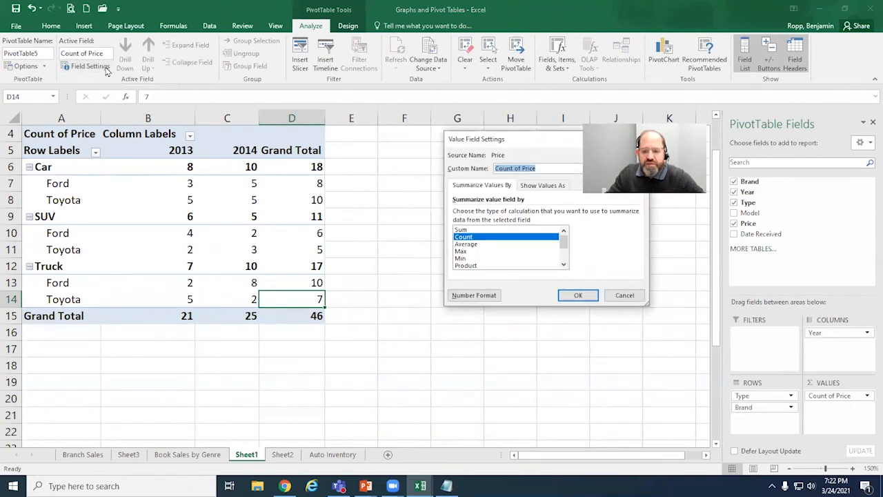
click(628, 297)
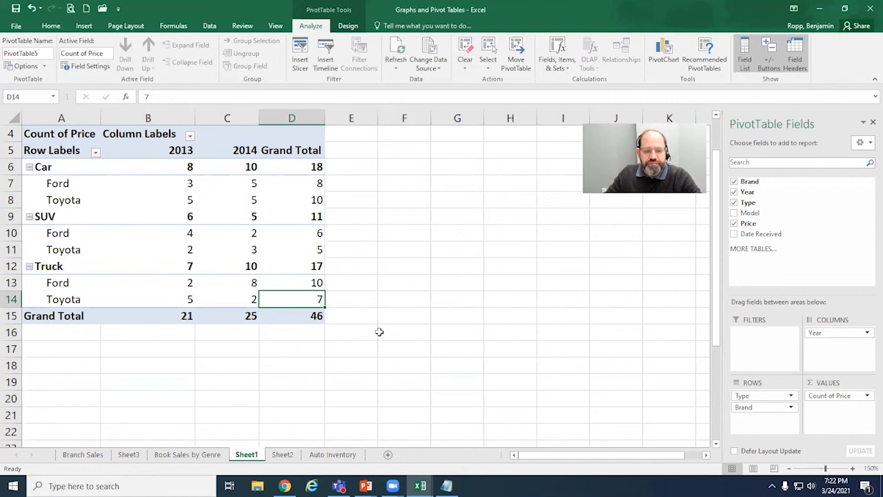
Step: Move the Brand field from Rows to Filters and select the Car, SUV and Truck row labels
scroll(334, 303, up, 1)
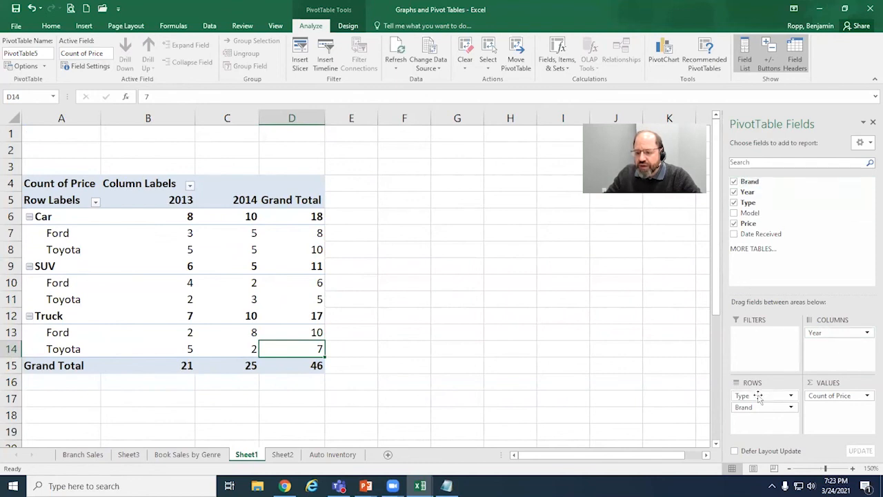
drag(756, 409, 765, 338)
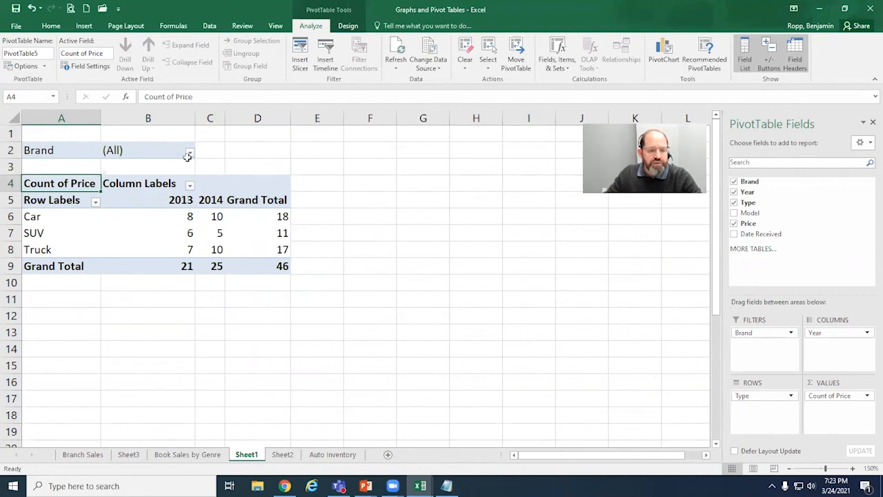
drag(50, 218, 51, 250)
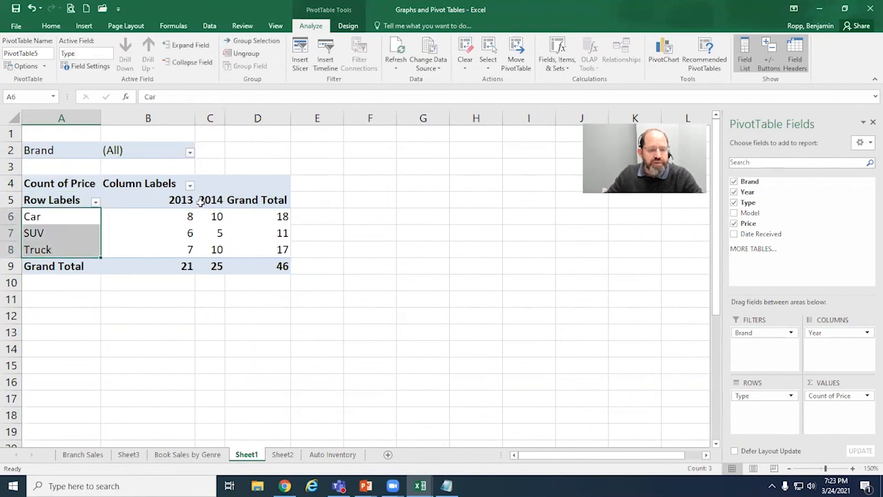
Step: Filter the PivotTable's Brand report filter to Toyota only, leaving Ford unchecked
click(190, 153)
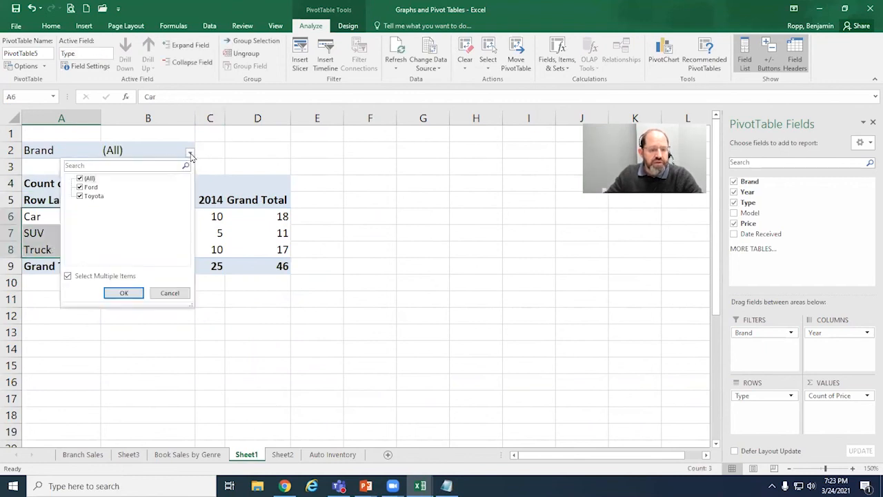
click(79, 188)
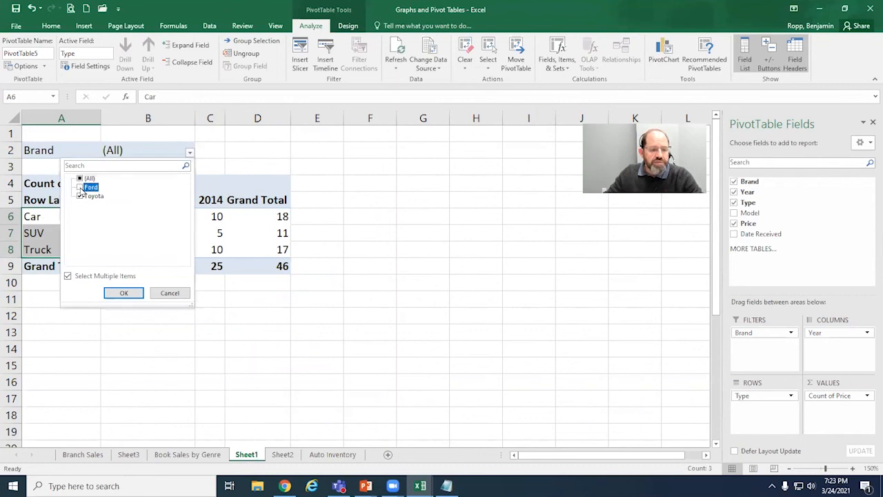
click(79, 196)
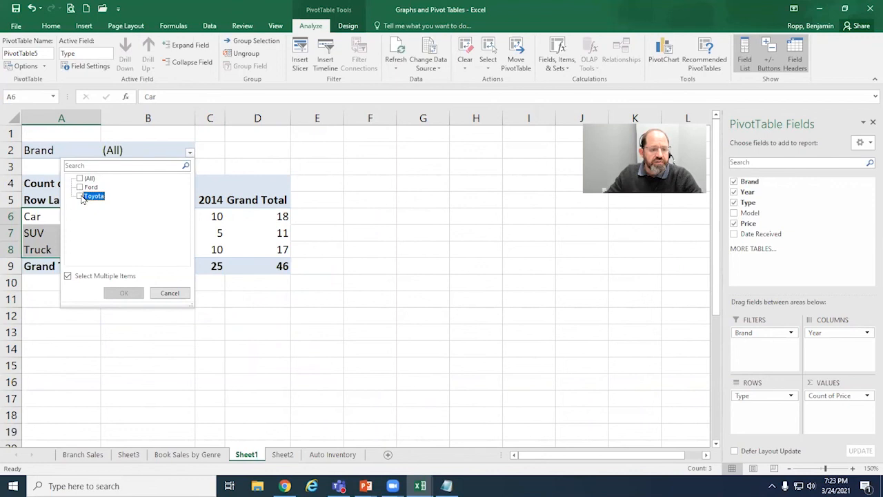
click(80, 198)
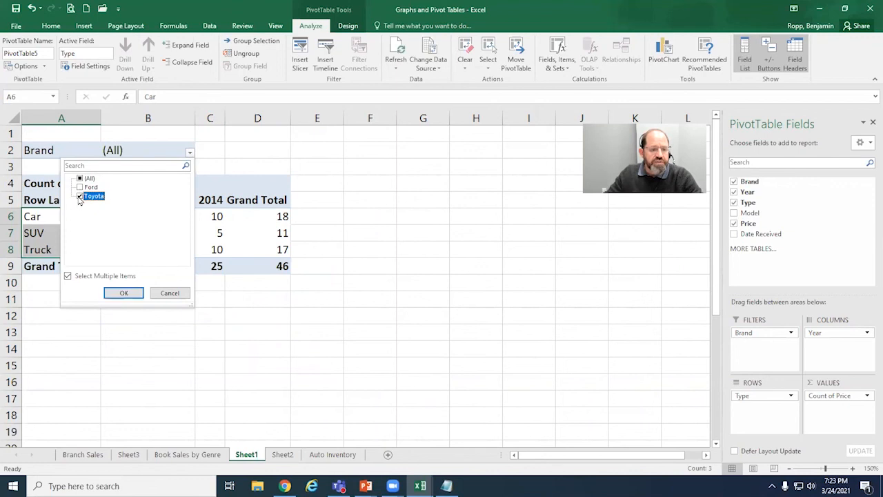
click(124, 293)
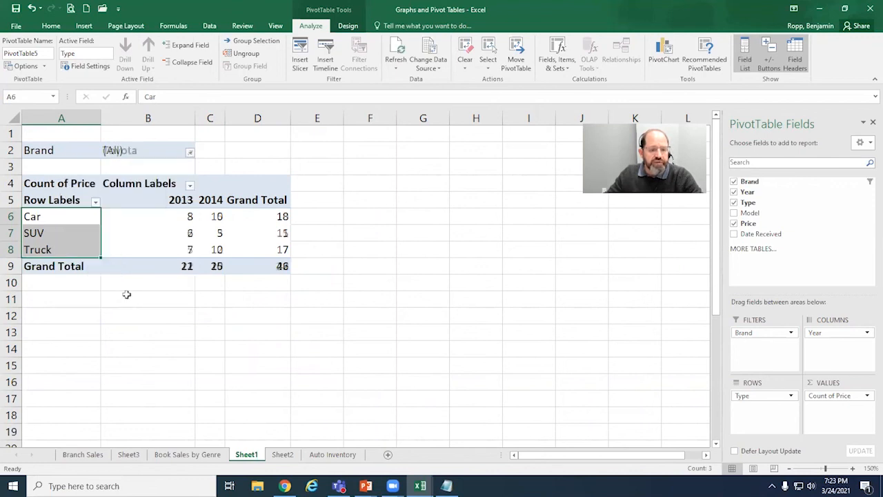
click(150, 150)
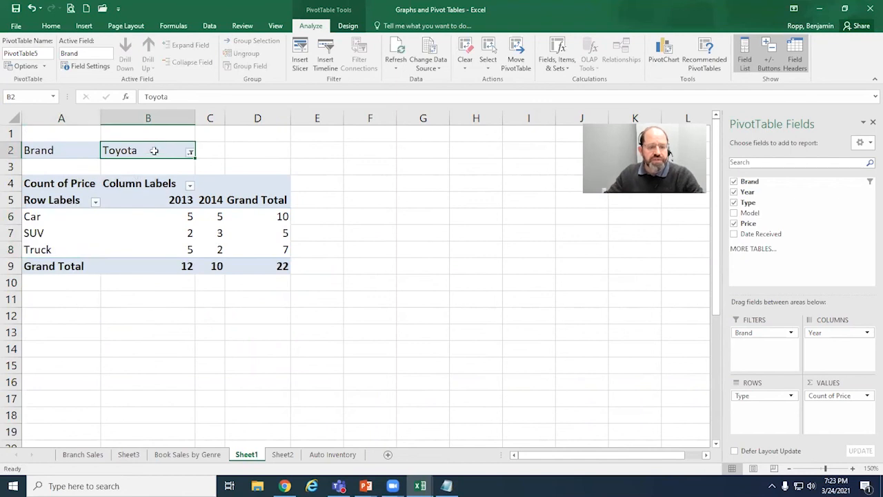
Step: Widen column C and look over the Toyota grand totals and the Car counts for 2013 and 2014
drag(225, 117, 247, 117)
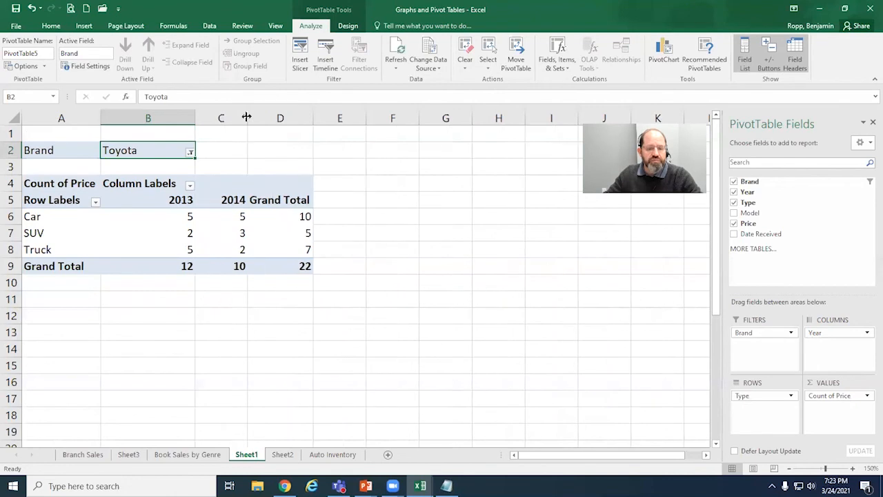
click(301, 268)
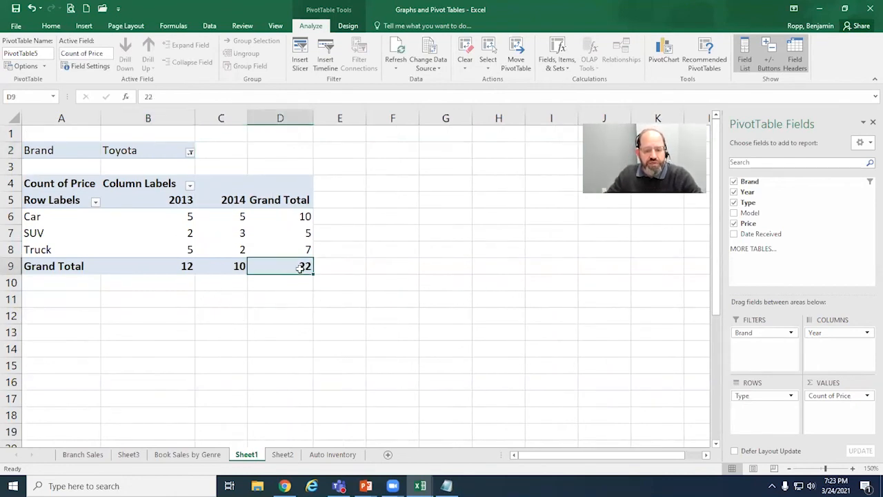
click(307, 220)
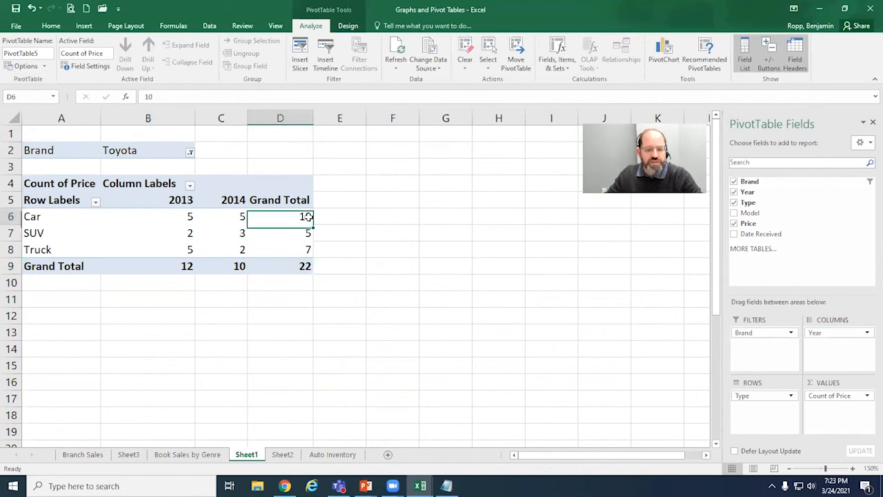
click(305, 233)
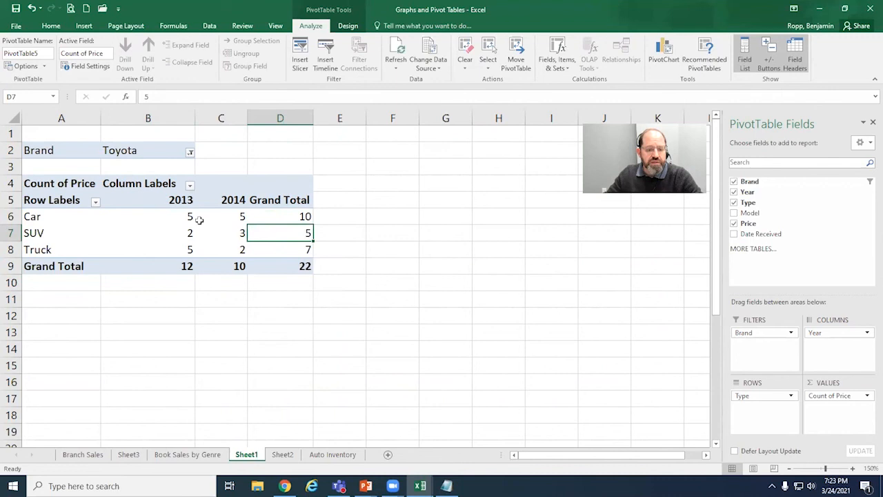
click(238, 219)
click(175, 218)
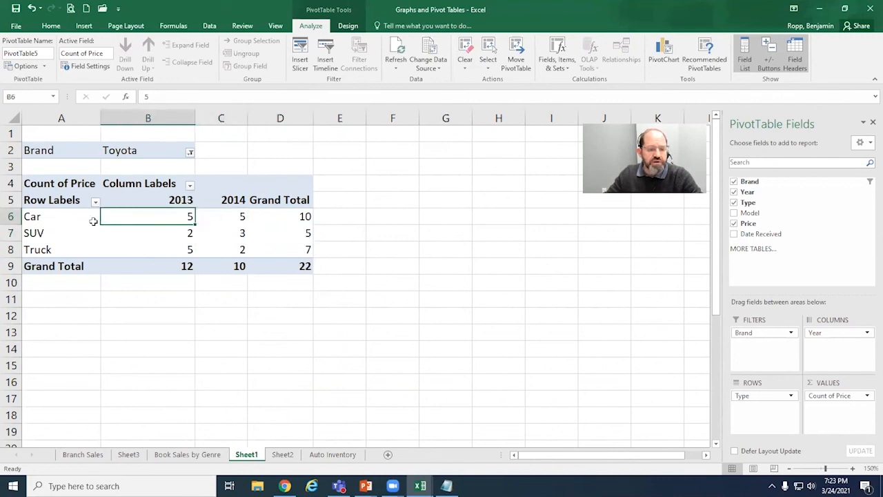
click(221, 216)
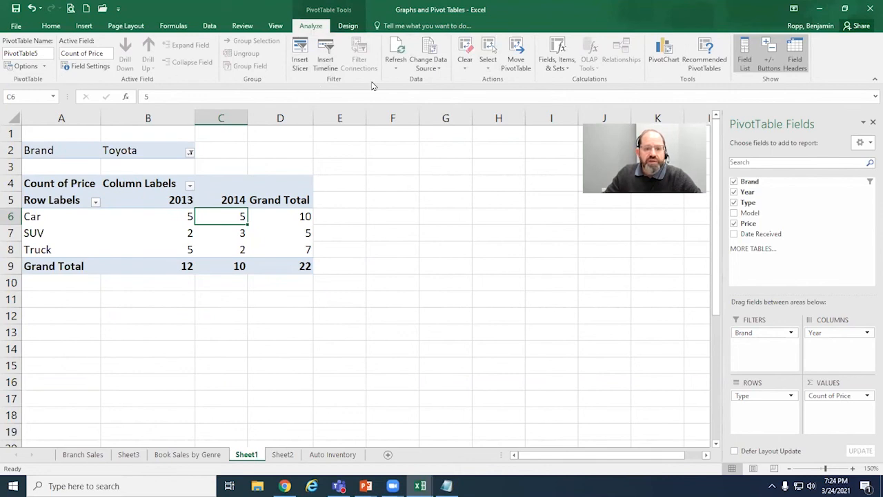
Step: Insert slicers for the Brand and Year fields of the PivotTable
click(301, 63)
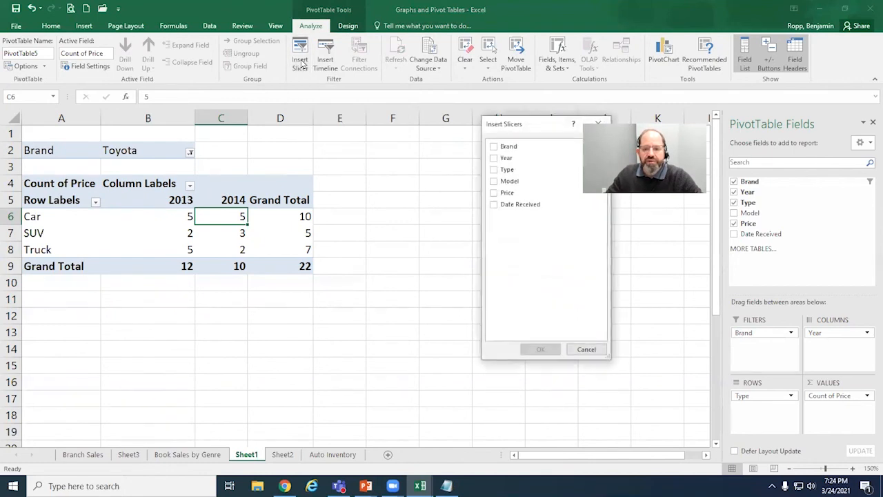
click(494, 147)
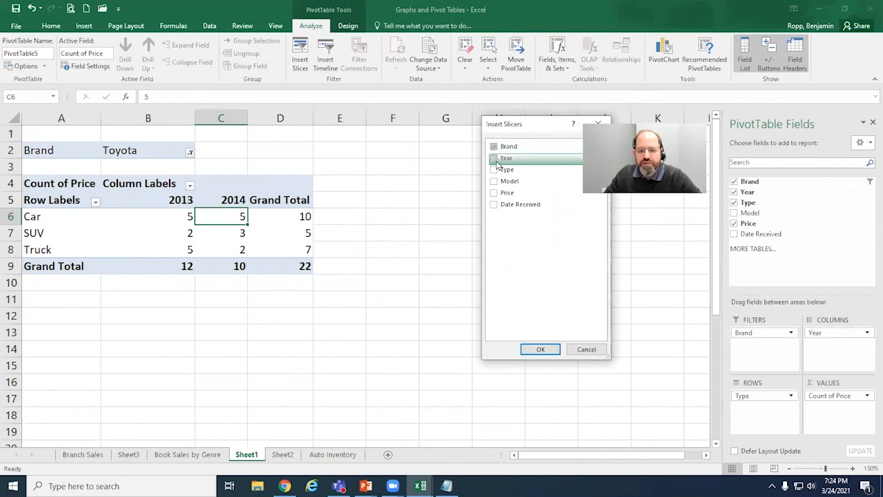
click(496, 160)
click(541, 349)
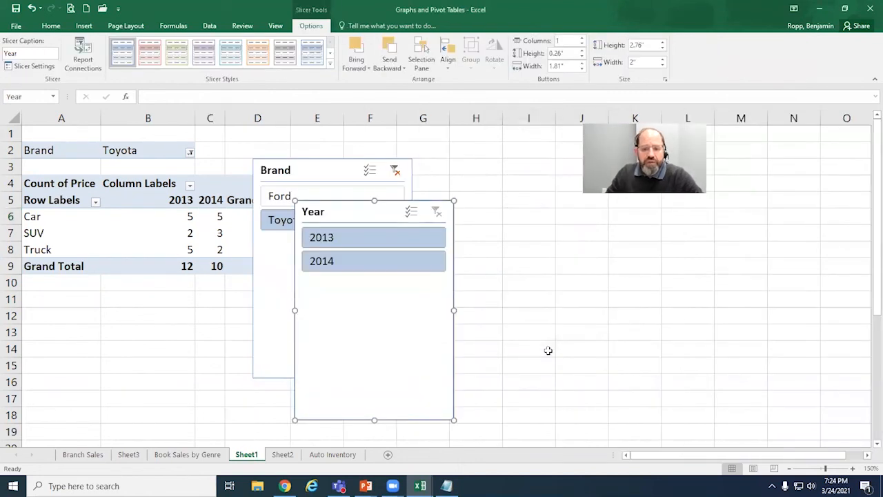
Step: Move the Year slicer beside the Brand slicer and narrow the Brand slicer to about 1.29"
drag(350, 205, 475, 162)
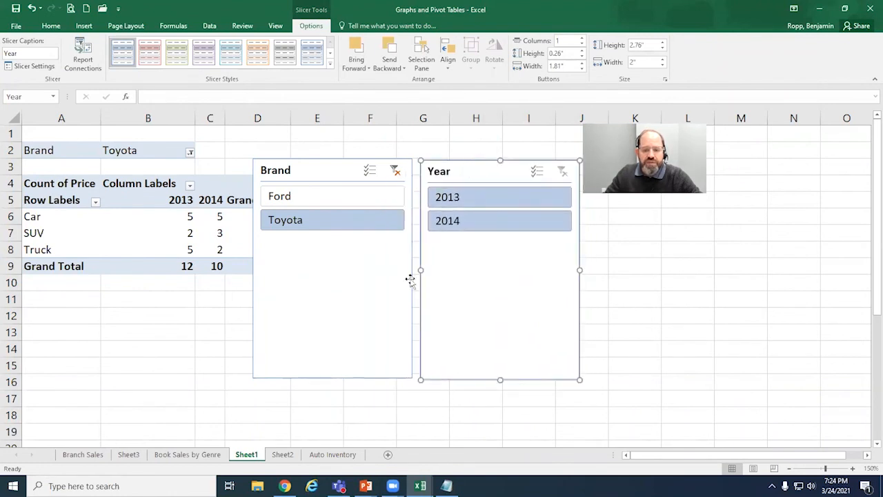
click(410, 278)
drag(412, 270, 356, 268)
Step: Narrow the Year slicer and shorten it to about 1.37" high so it fits closely around its year buttons
click(518, 272)
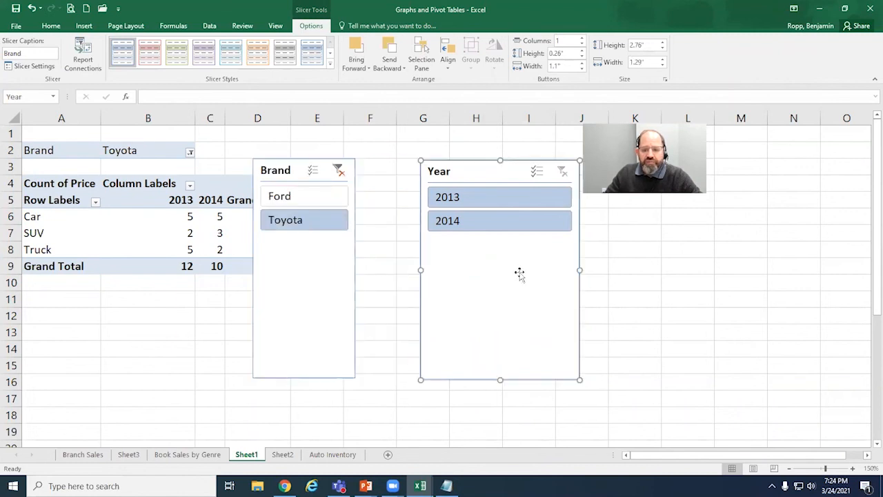
drag(581, 272, 499, 269)
drag(459, 381, 456, 268)
Step: Shorten the Brand slicer to about 1.31" high and move it just clear of the Grand Total column
click(305, 370)
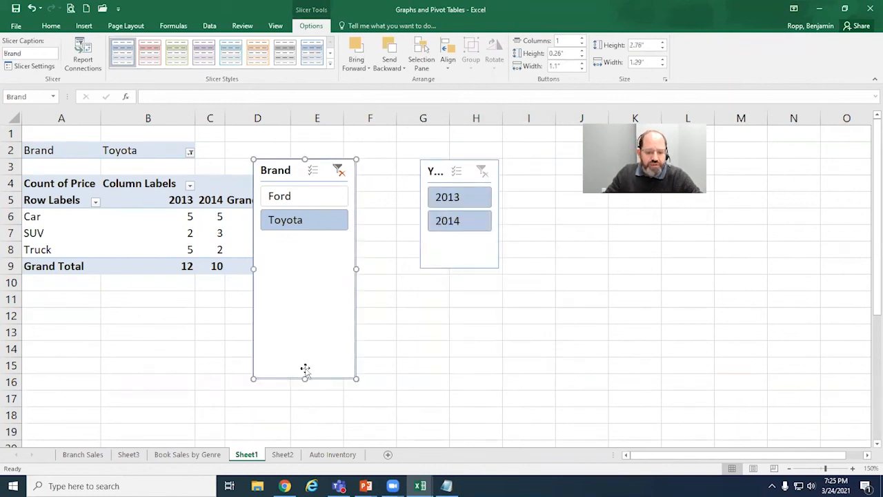
drag(306, 378, 307, 263)
drag(286, 161, 332, 138)
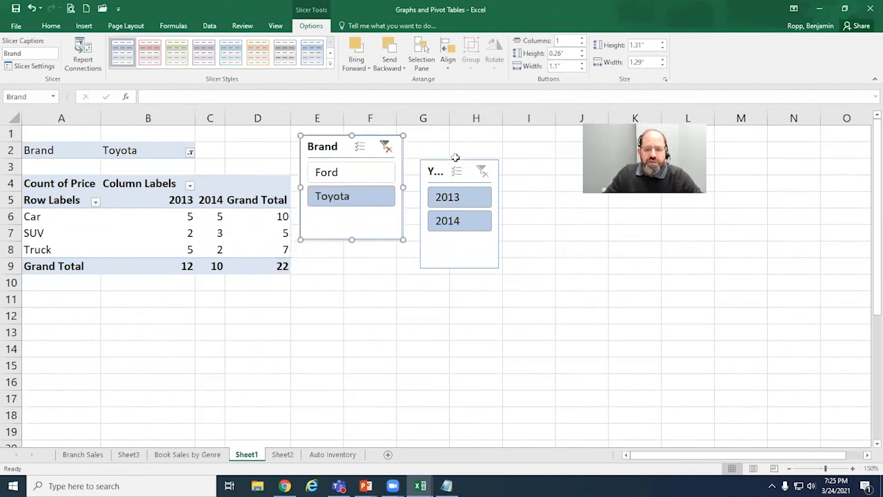
Step: Widen the Year slicer to about 1.3" and move it level with the Brand slicer
click(501, 200)
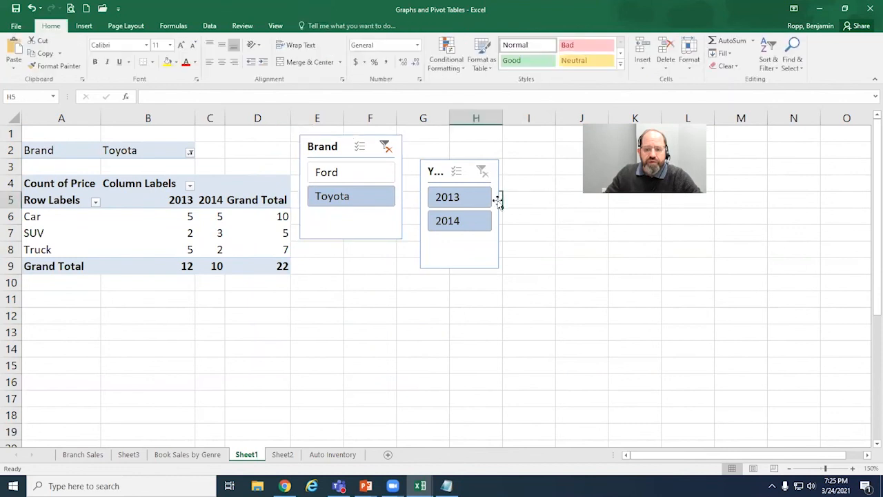
click(498, 197)
drag(500, 215, 524, 215)
drag(462, 163, 457, 138)
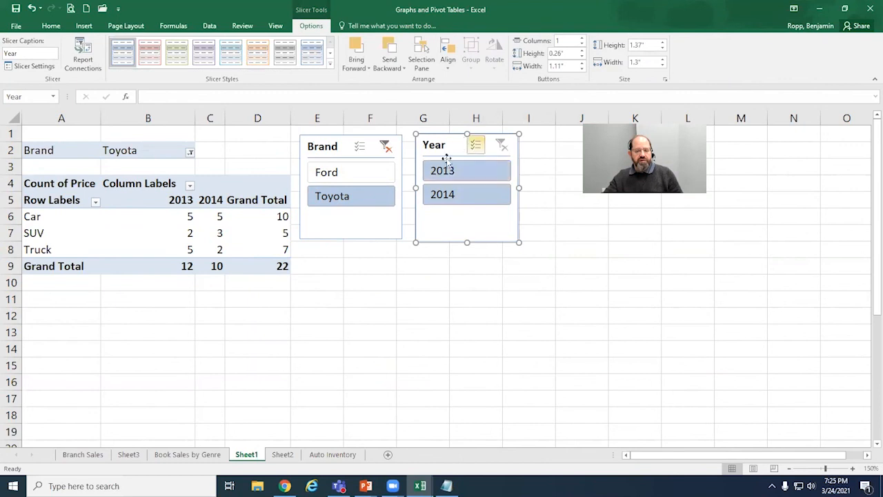
Step: Switch the Brand slicer through Ford, both brands and Toyota, ending on Ford, and widen column C
click(331, 172)
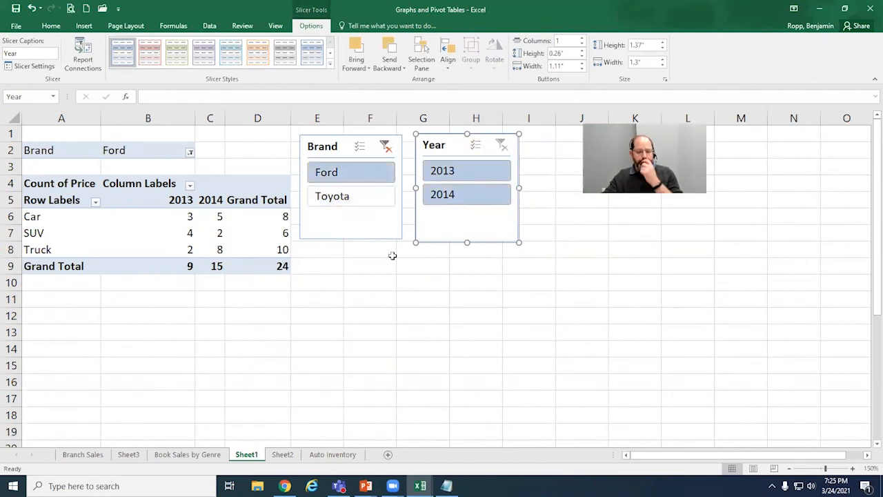
ctrl+click(350, 200)
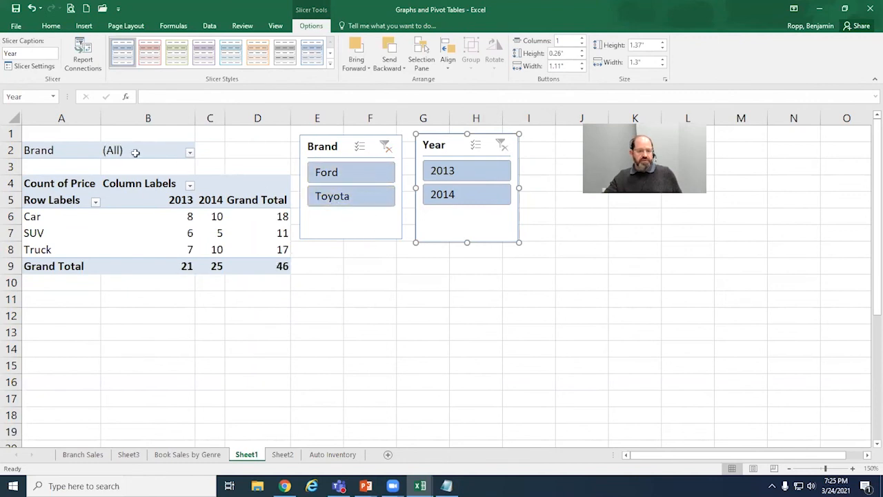
click(112, 151)
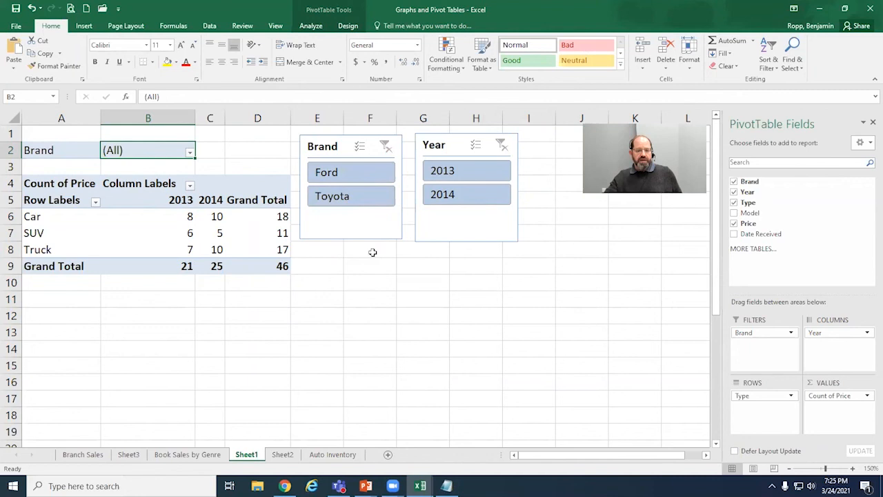
click(365, 199)
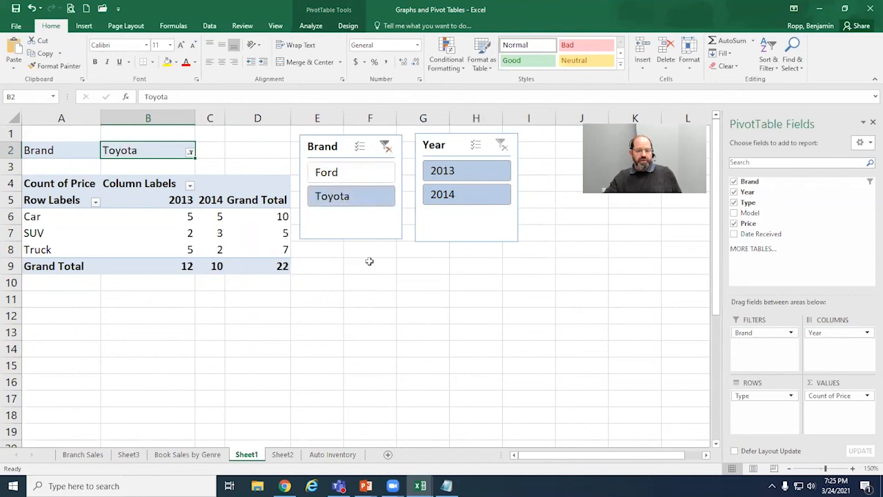
click(345, 173)
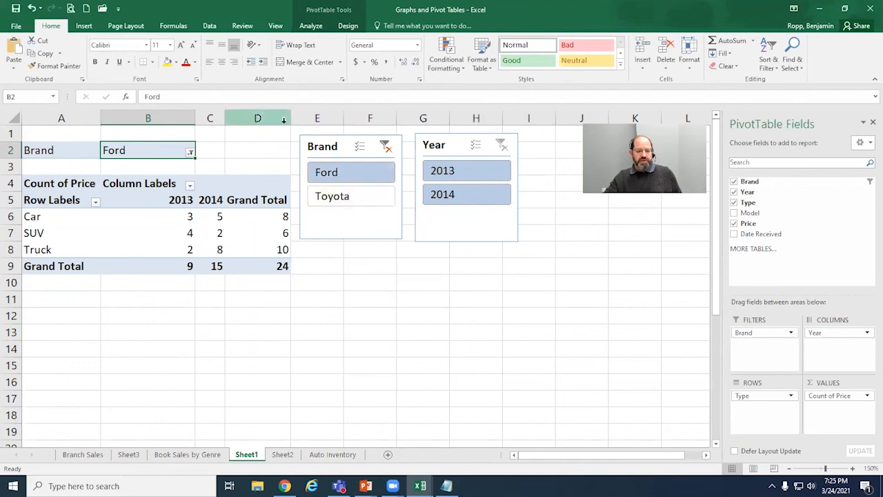
drag(224, 118, 247, 114)
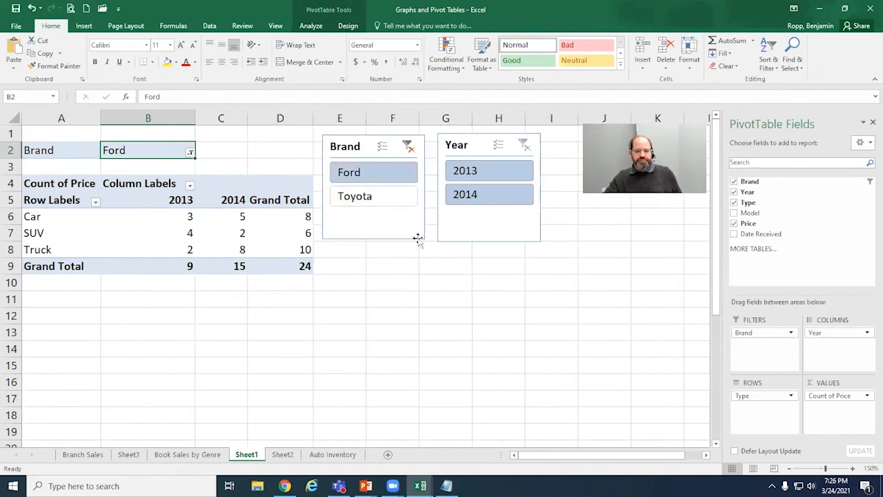
Step: Limit the Year slicer to 2013, check the Car counts, and include 2014 again
click(498, 175)
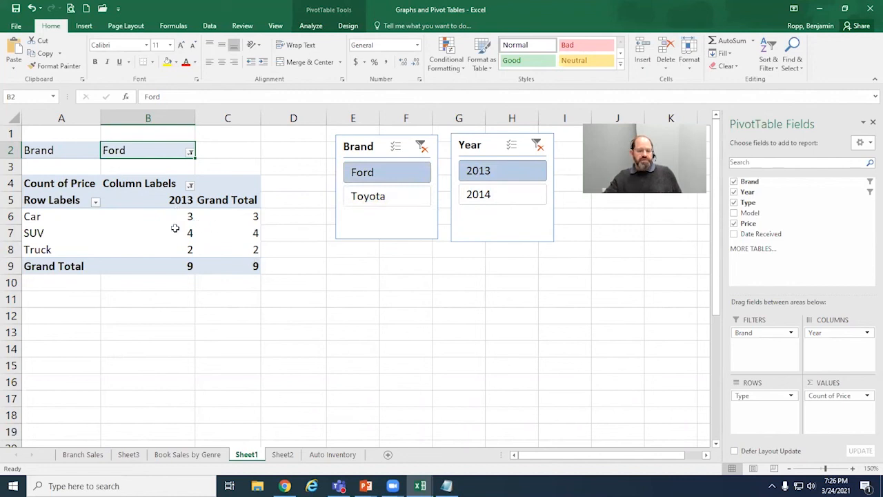
mouse_move(177, 218)
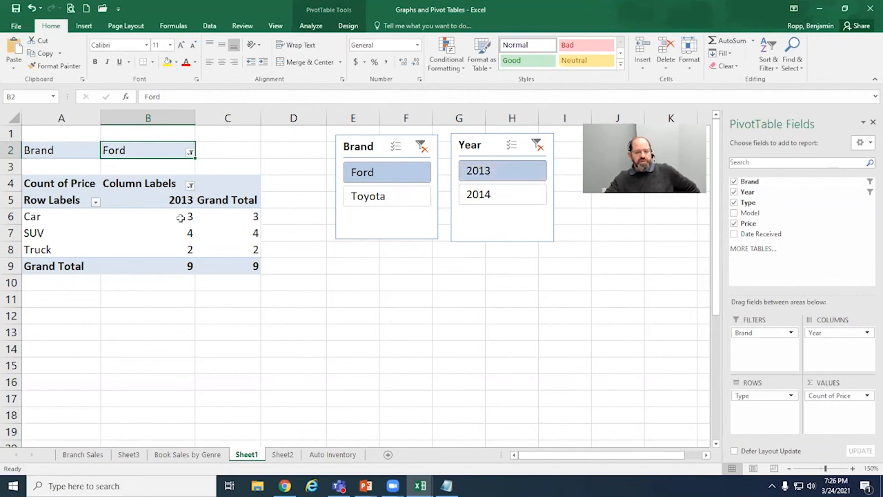
click(245, 217)
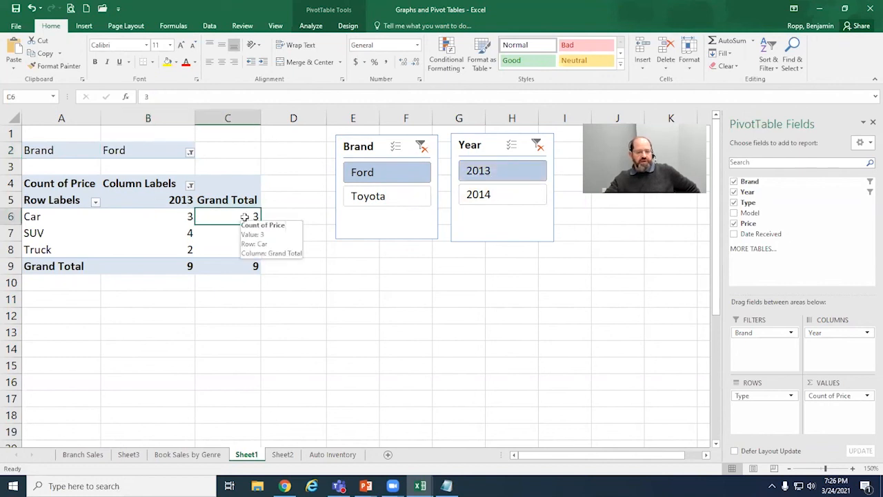
click(178, 216)
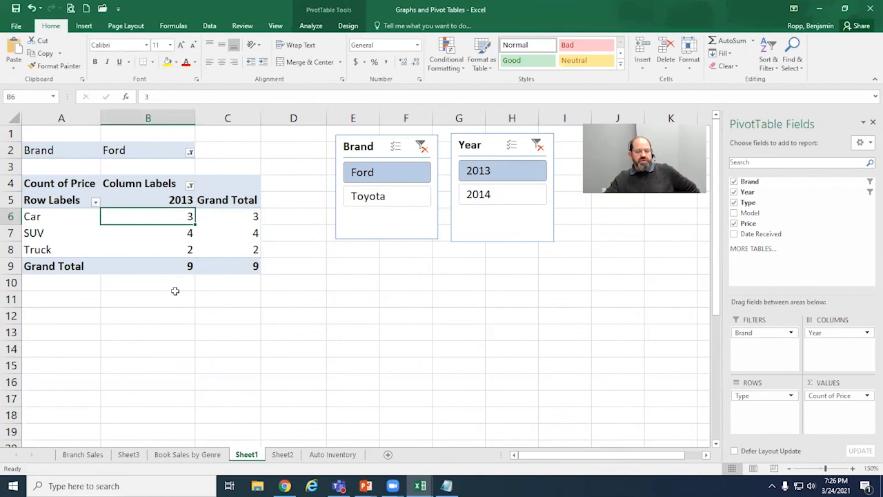
ctrl+click(507, 196)
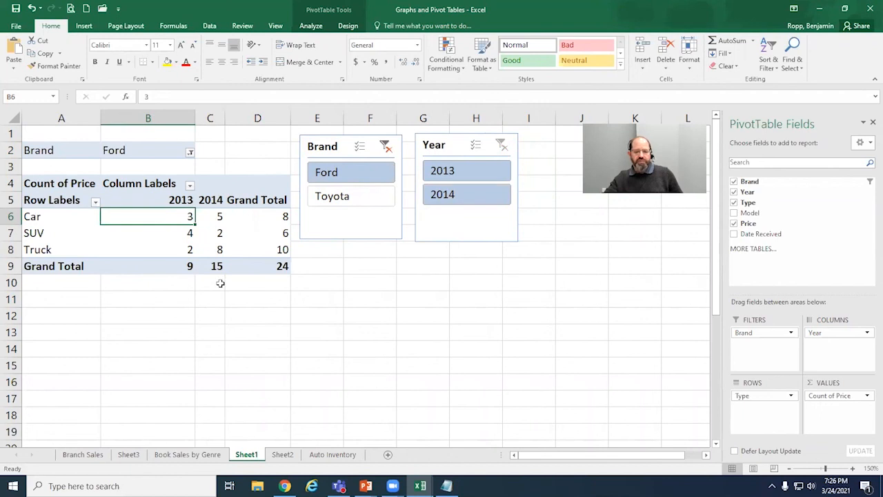
Step: Filter the PivotTable to Toyota and 2014 with the slicers, and delete the Year slicer
click(366, 205)
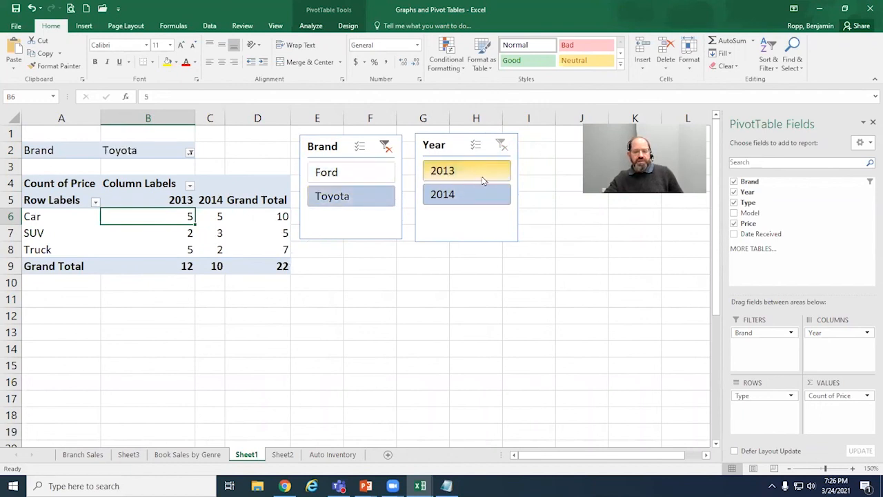
click(483, 196)
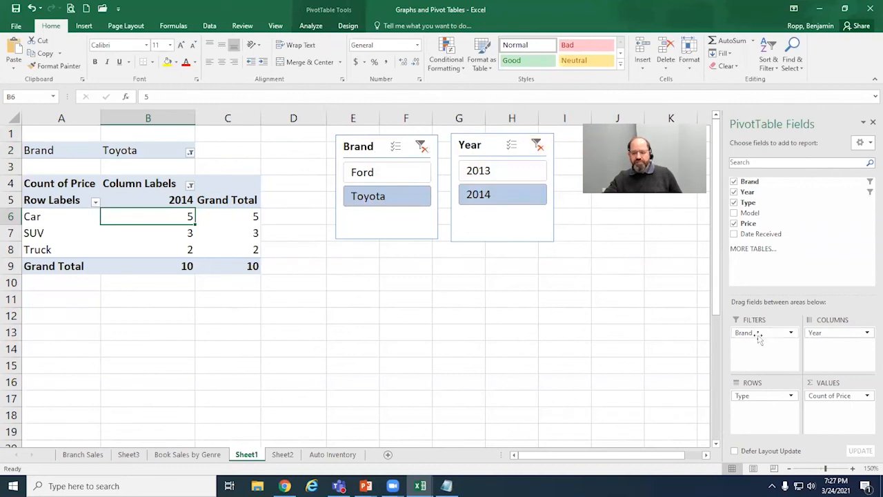
click(376, 138)
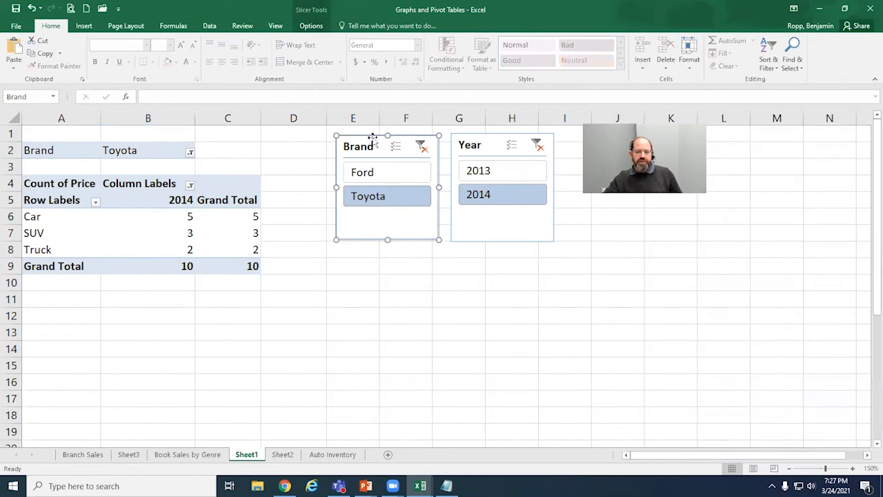
click(494, 135)
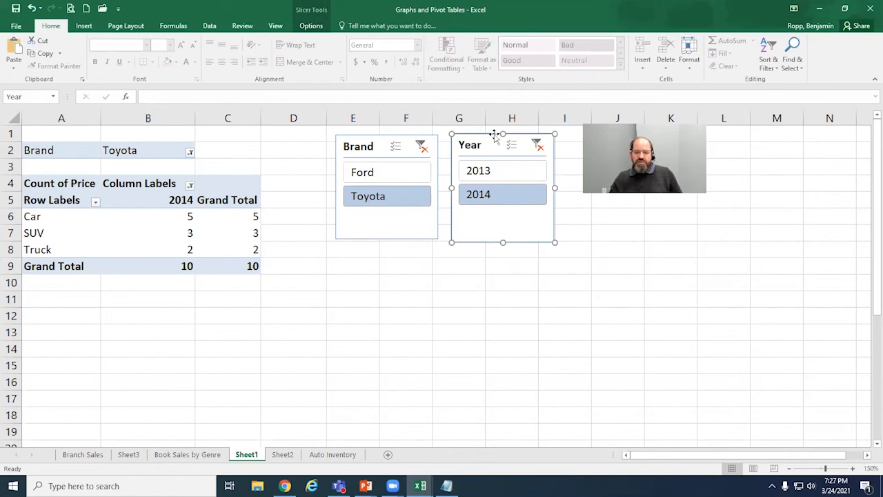
key(Delete)
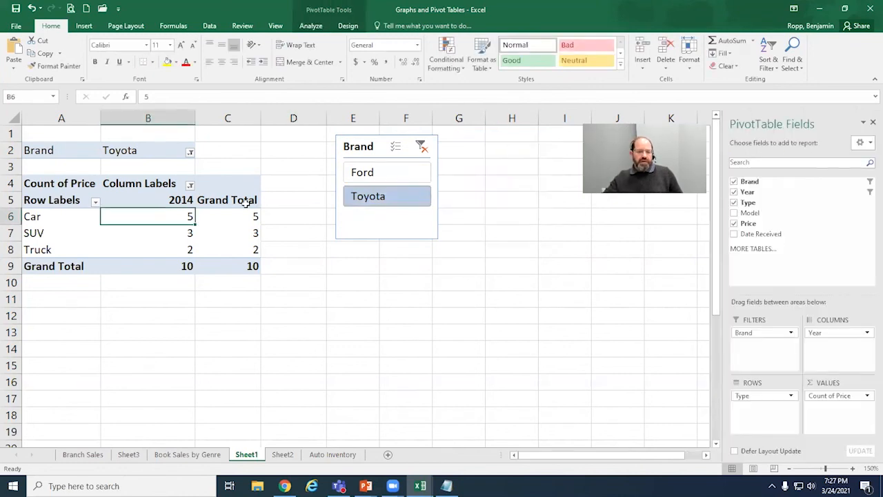
Step: Remove Brand from the PivotTable's report filters and move the Brand slicer right beside the Grand Total column
drag(757, 333, 650, 330)
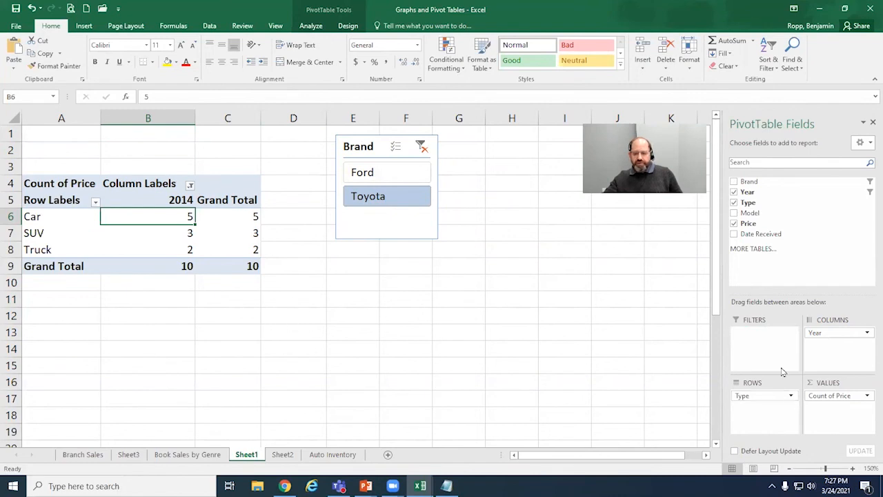
drag(718, 302, 718, 314)
drag(411, 205, 353, 243)
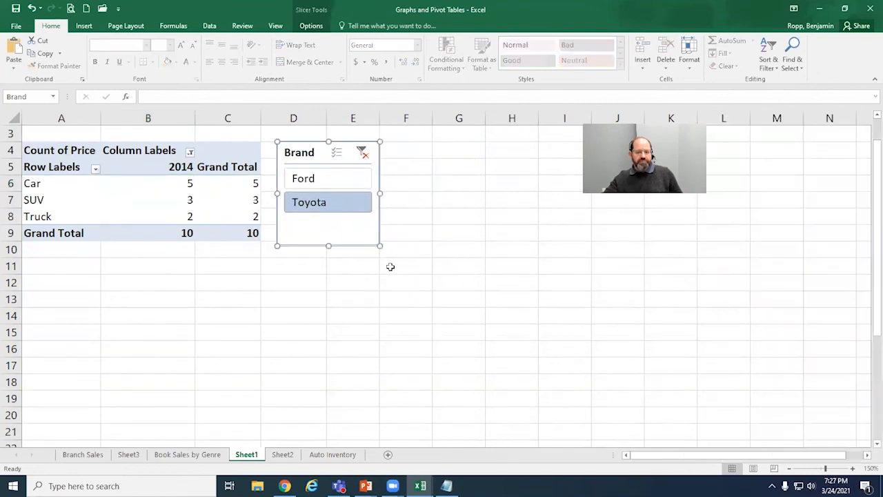
Step: Switch the Brand slicer to Ford and to both brands to compare the 2014 counts
click(353, 178)
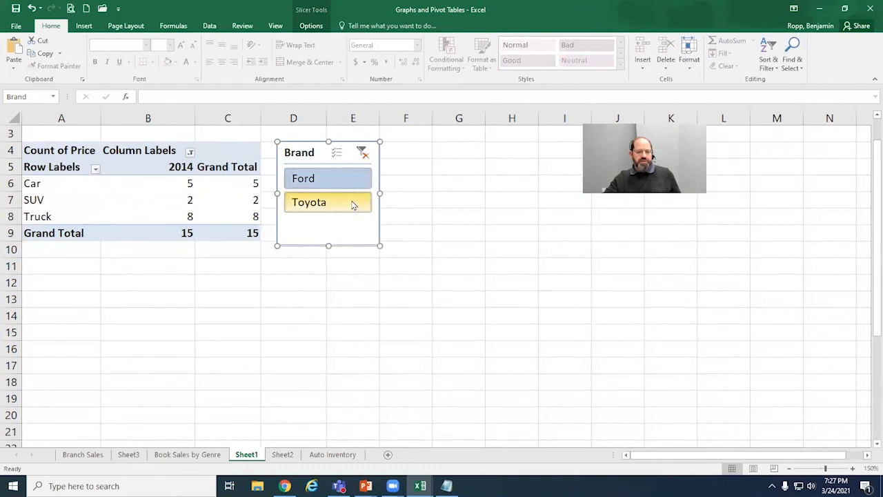
ctrl+click(354, 203)
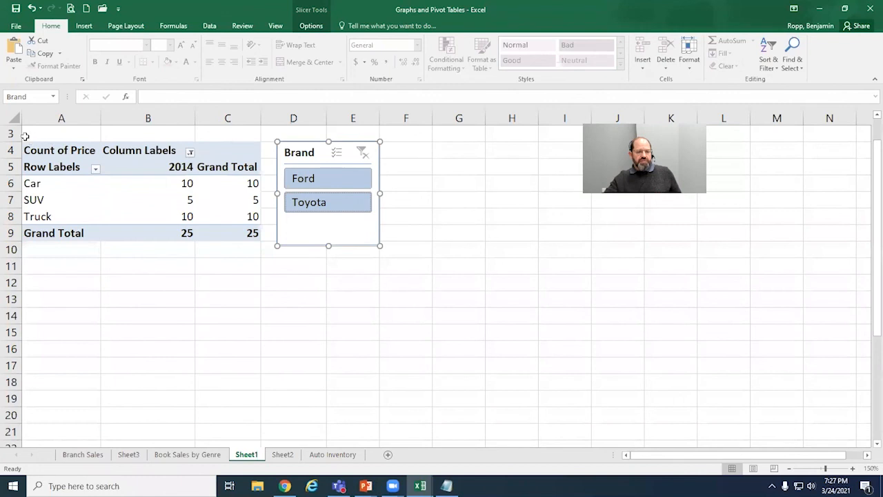
click(202, 312)
scroll(203, 310, up, 1)
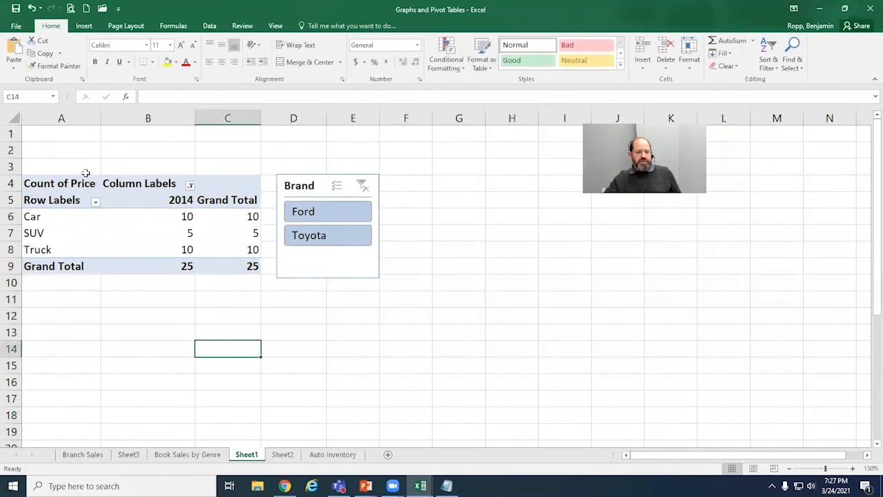
click(360, 266)
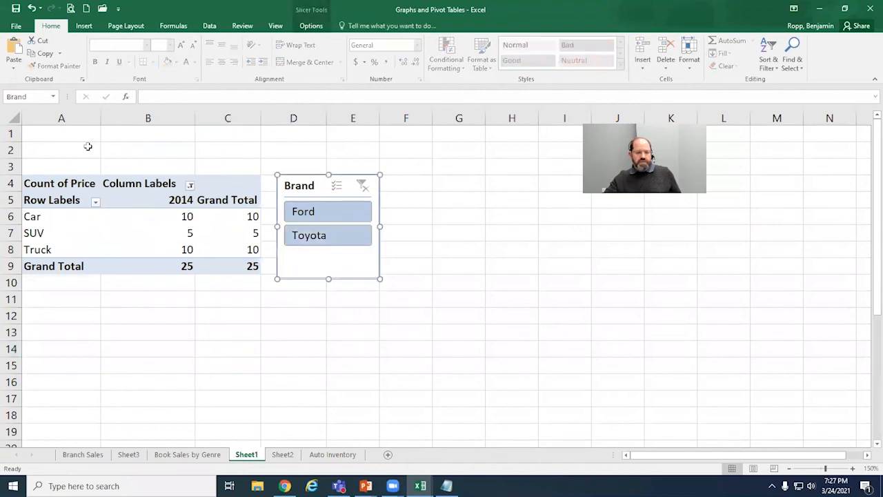
Step: Add Brand back as a report filter above the PivotTable and limit the Brand slicer to Ford
drag(66, 206, 67, 249)
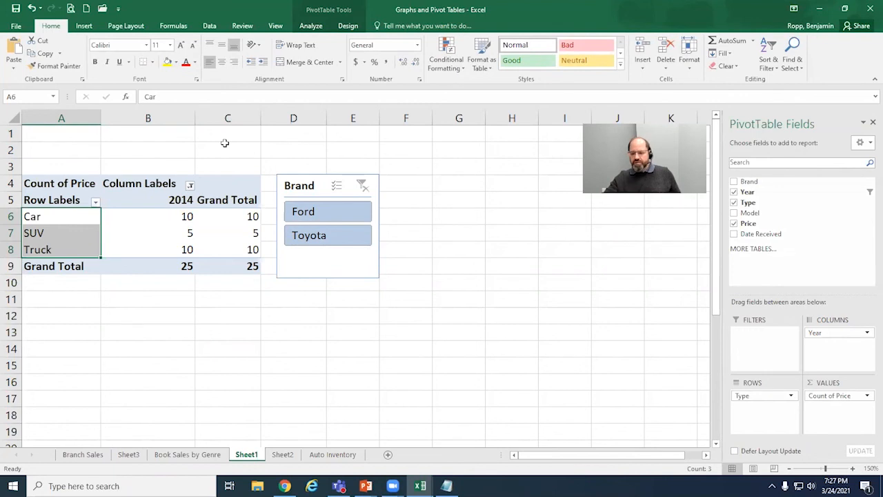
drag(758, 181, 774, 341)
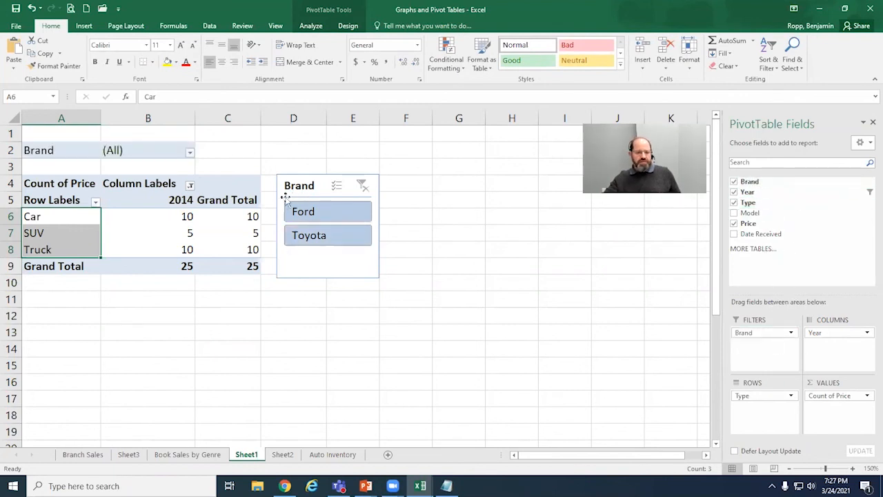
click(327, 217)
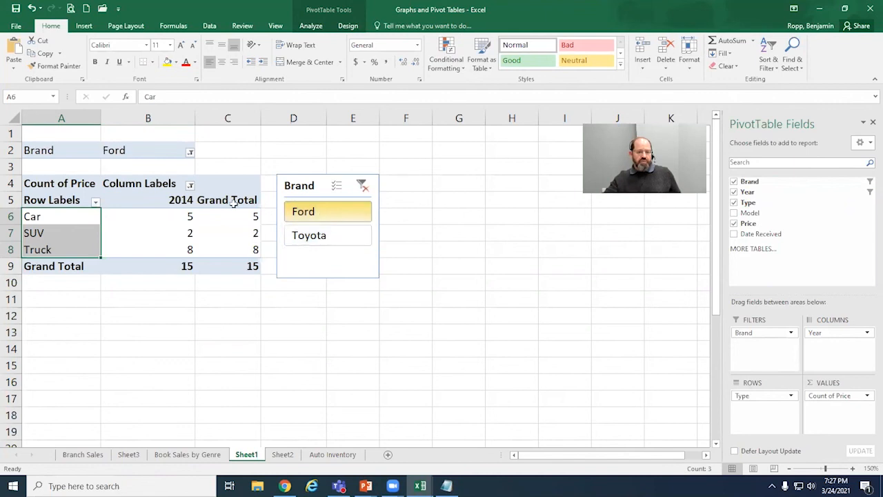
click(145, 153)
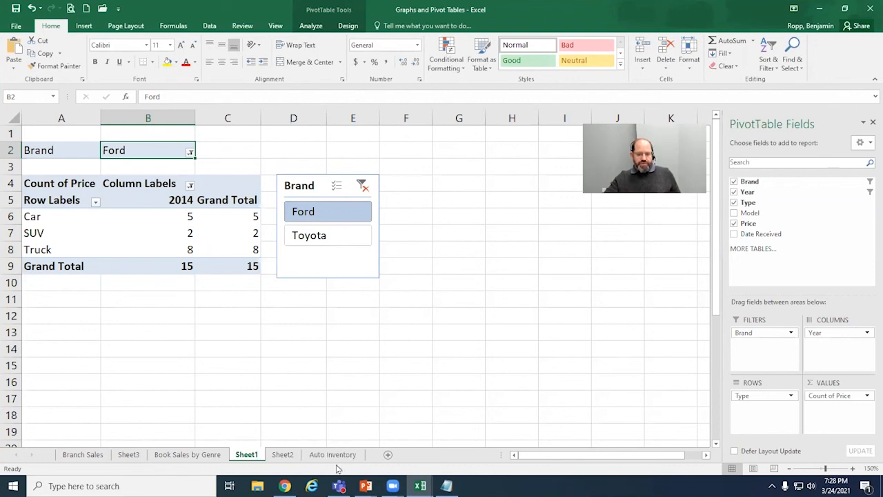
Step: Summarize the Price values by Sum, with a Currency number format using the $ symbol and 0 decimal places
click(867, 396)
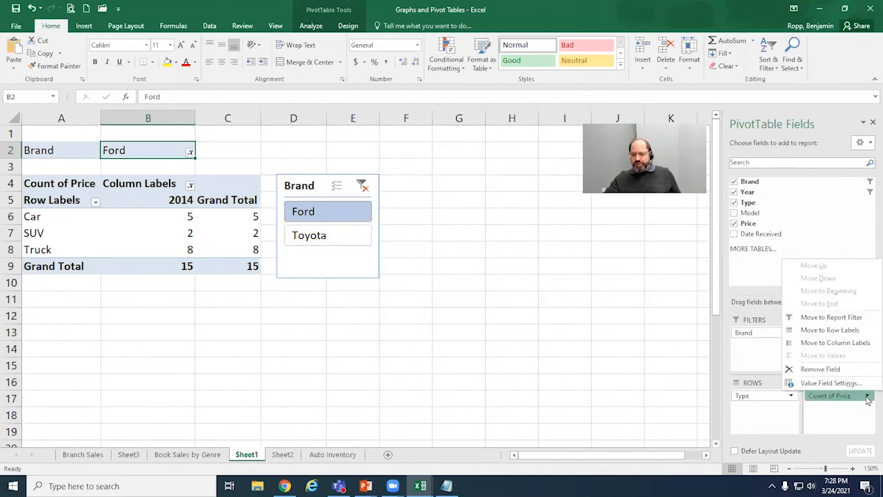
click(831, 384)
click(460, 230)
click(474, 295)
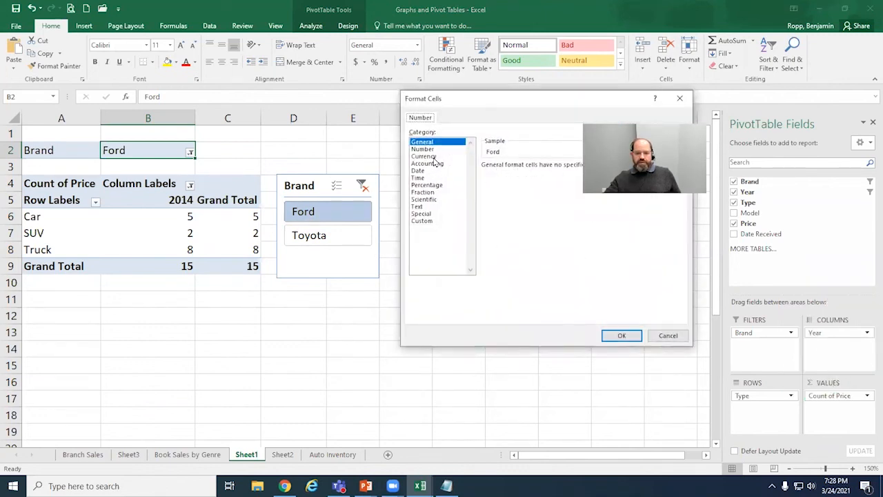
click(434, 157)
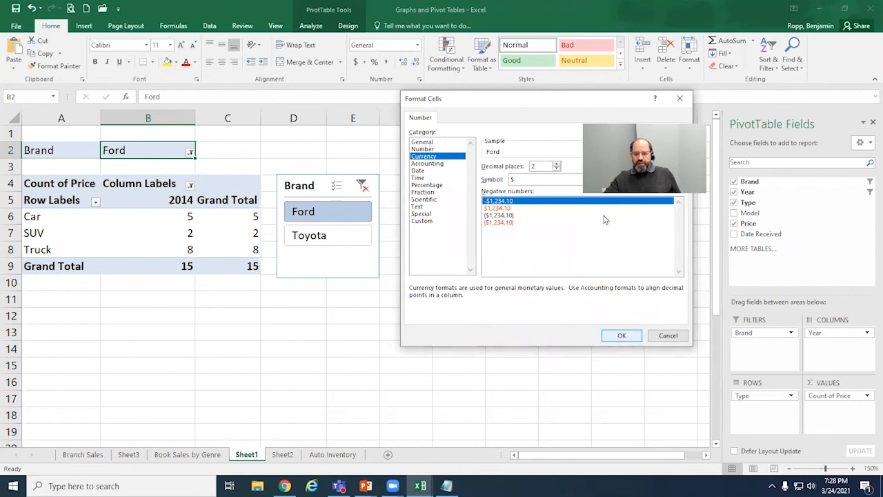
click(557, 169)
click(557, 169)
click(621, 336)
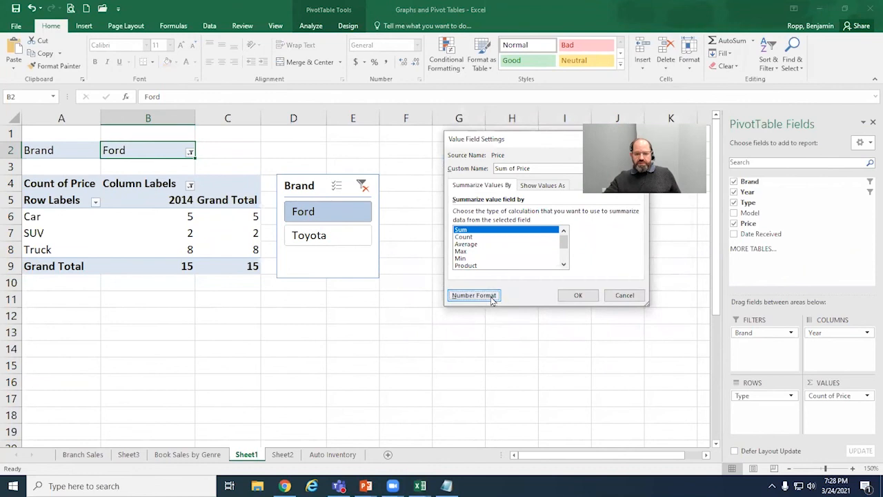
click(491, 297)
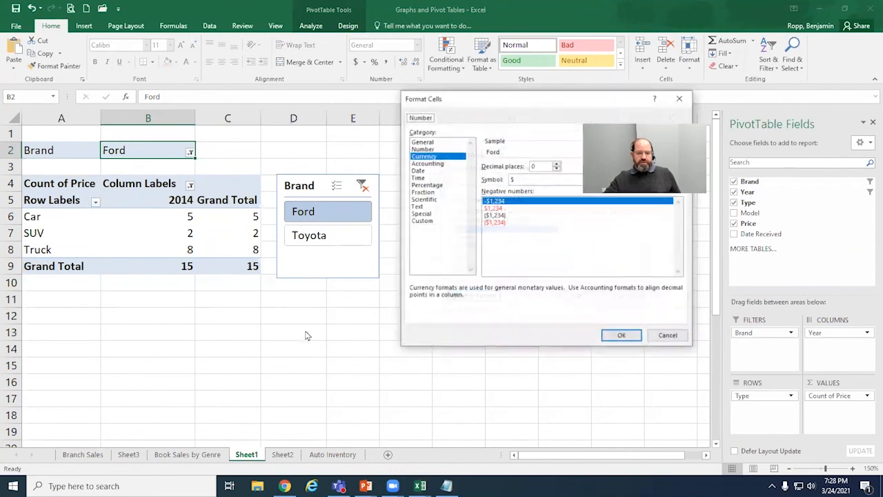
click(631, 339)
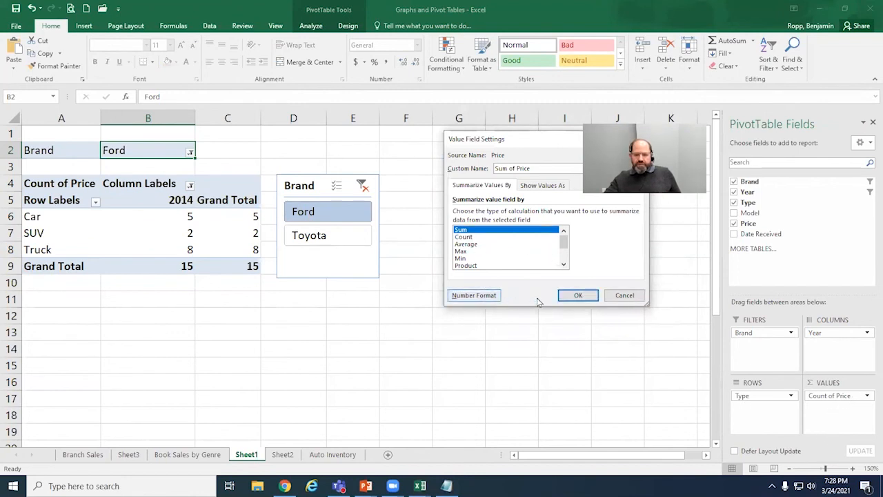
click(567, 294)
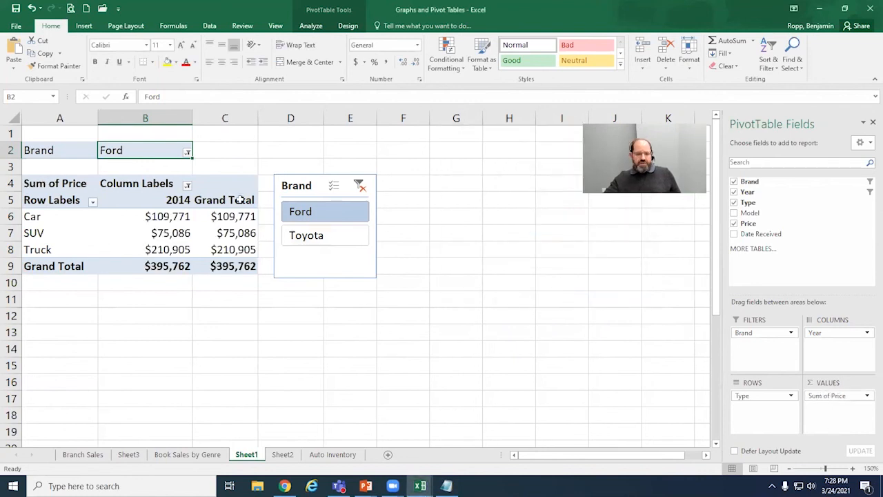
Step: Move the Brand slicer clear of the PivotTable into columns E to G and select all years in the column label filter
drag(312, 178, 378, 140)
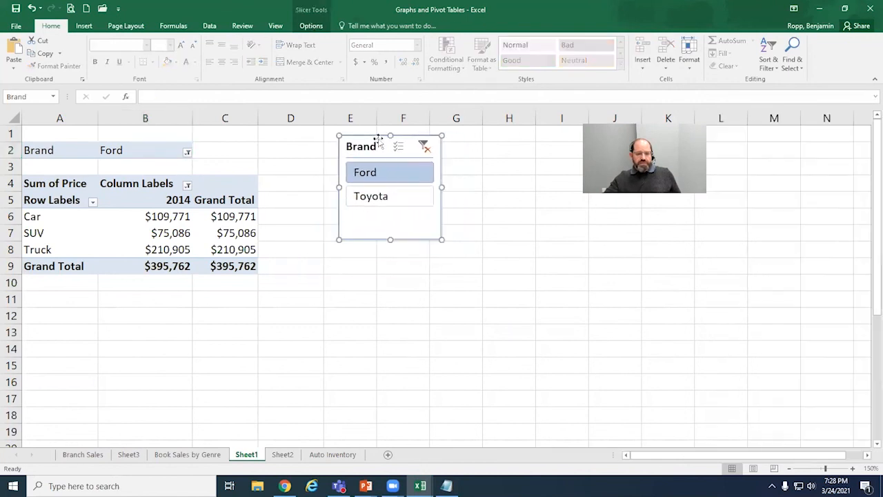
click(181, 201)
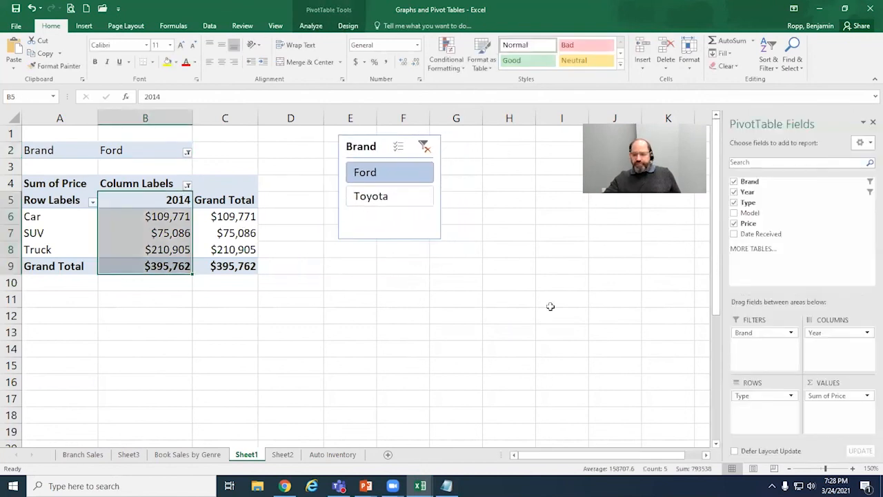
click(187, 186)
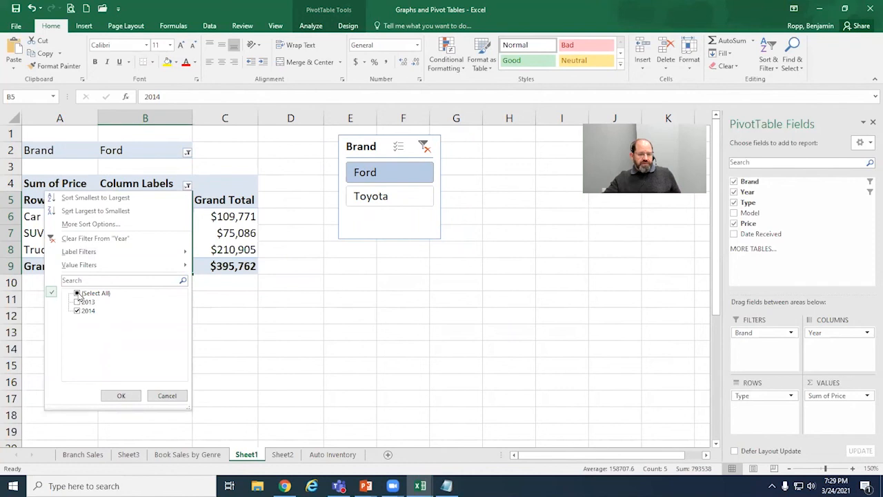
click(78, 294)
click(121, 393)
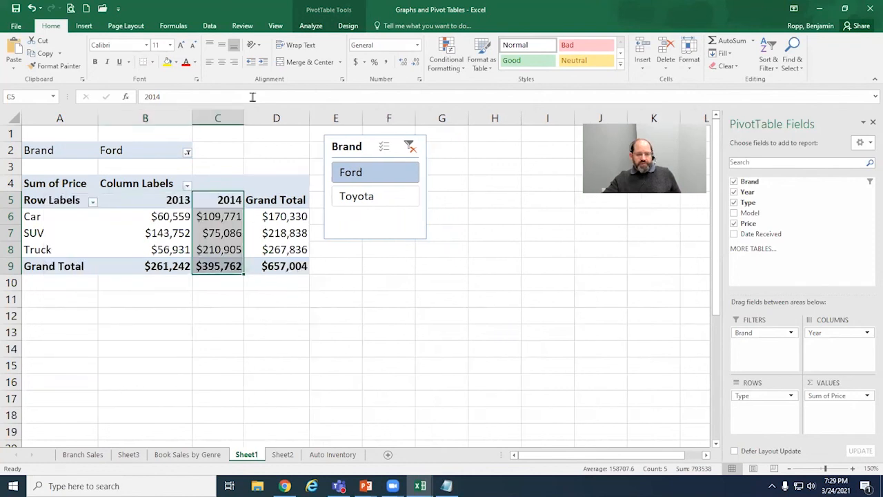
Step: Widen column C slightly and include Toyota alongside Ford in the Brand slicer
drag(243, 122, 252, 121)
drag(251, 120, 255, 121)
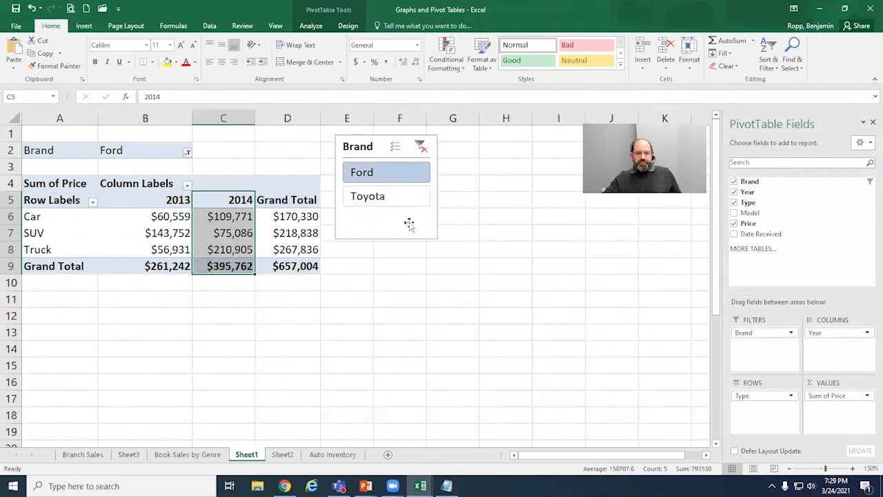
ctrl+click(405, 200)
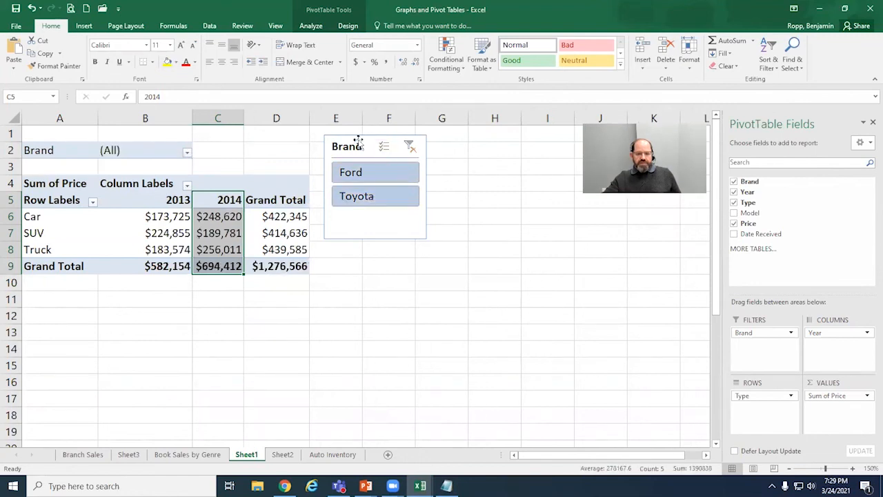
Step: Move the Brand slicer farther from the Grand Total column, to columns F and G, and widen the 2014 column
drag(358, 140, 396, 133)
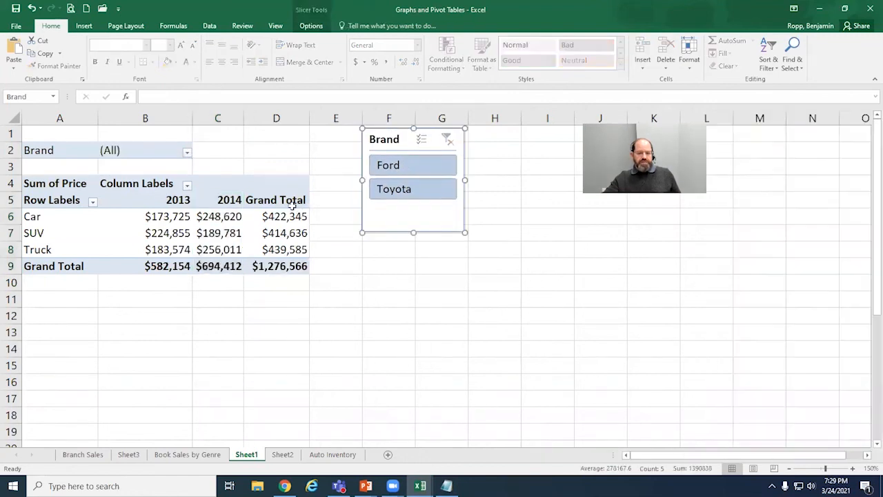
click(223, 193)
drag(242, 121, 253, 121)
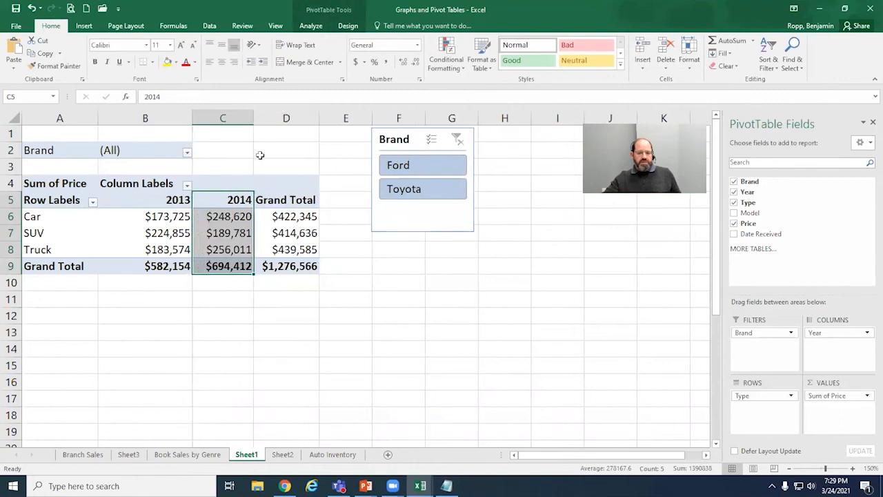
click(220, 244)
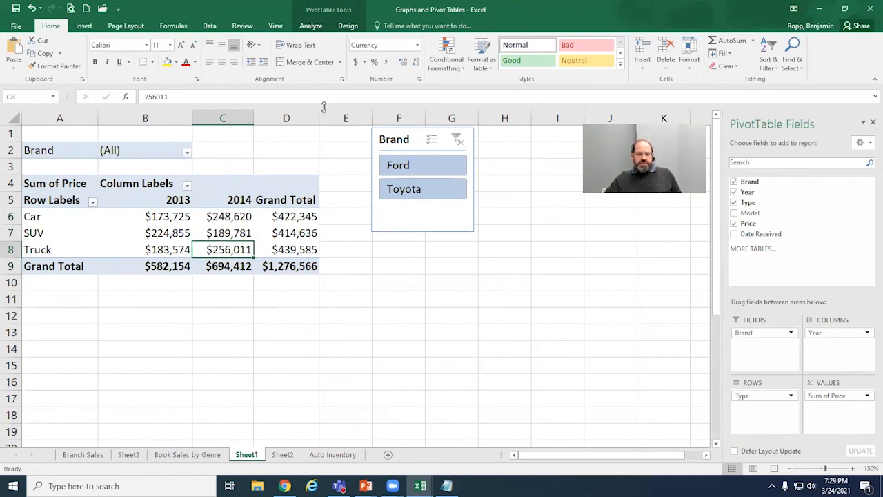
Step: Insert a Clustered Column PivotChart based on the PivotTable
click(311, 27)
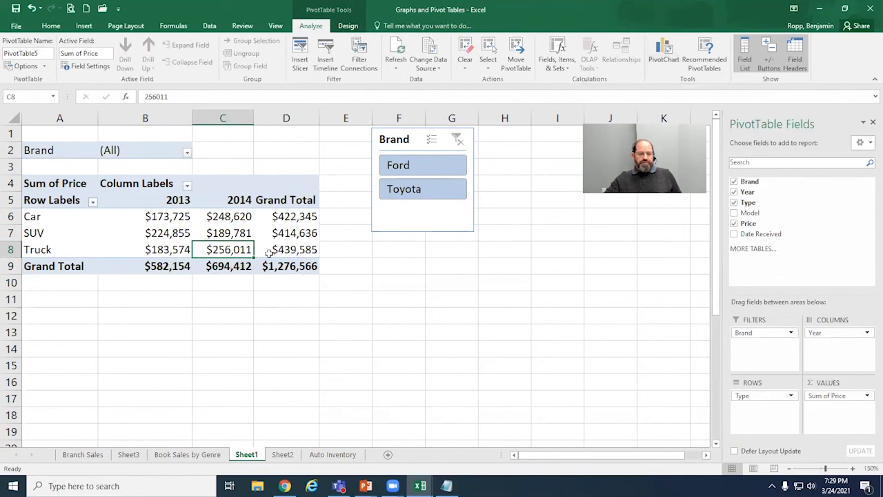
click(671, 66)
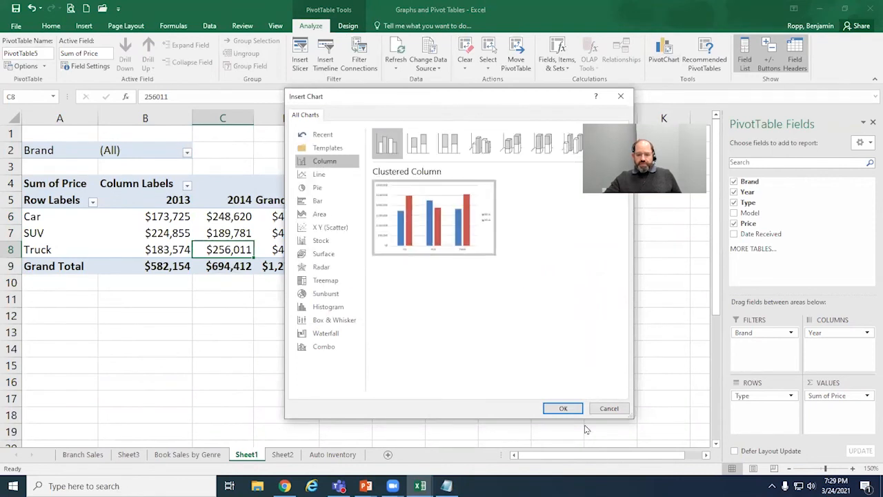
click(563, 408)
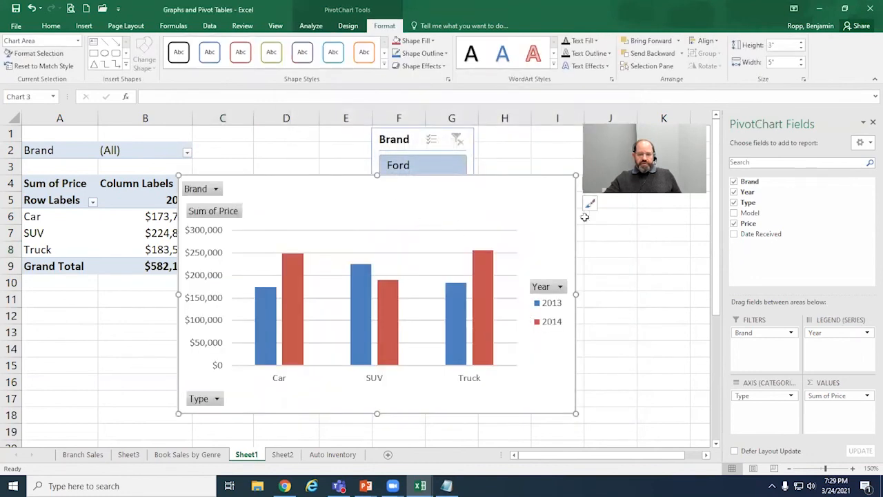
Step: Shrink the PivotChart to about 2.4" by 3.91" and arrange it beside the PivotTable, with the Brand slicer below row 9
drag(576, 415, 489, 365)
drag(293, 179, 447, 243)
drag(404, 137, 80, 285)
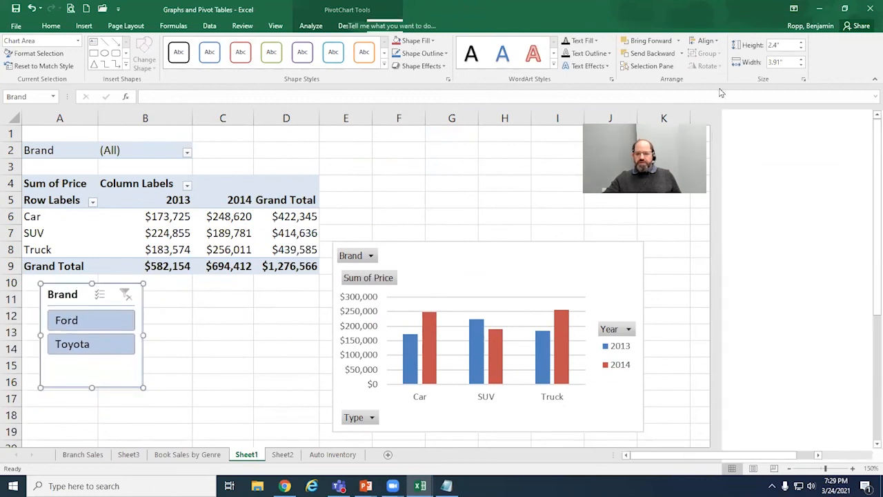
Step: Move the PivotChart up to row 1 beside the PivotTable and enlarge it to about 3.22" by 4.67"
drag(538, 249, 531, 134)
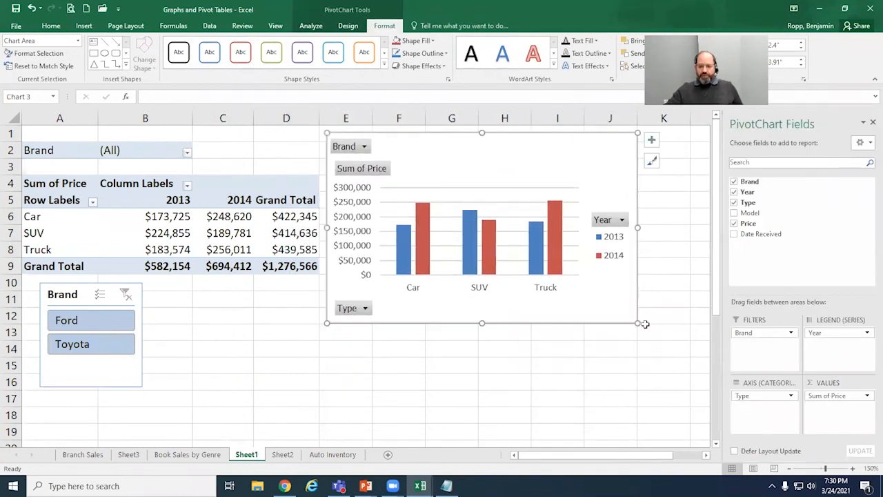
drag(637, 322, 695, 387)
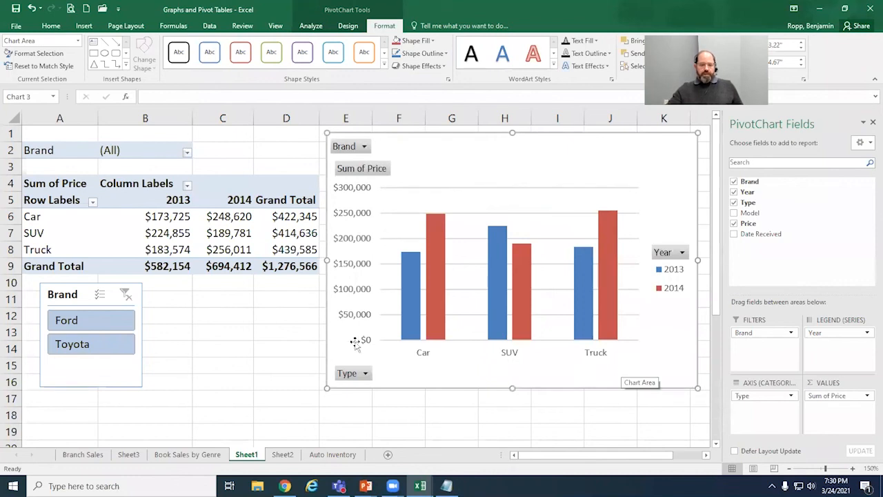
Step: Try nesting the Model field under Type in the PivotTable rows and remove it again
click(214, 238)
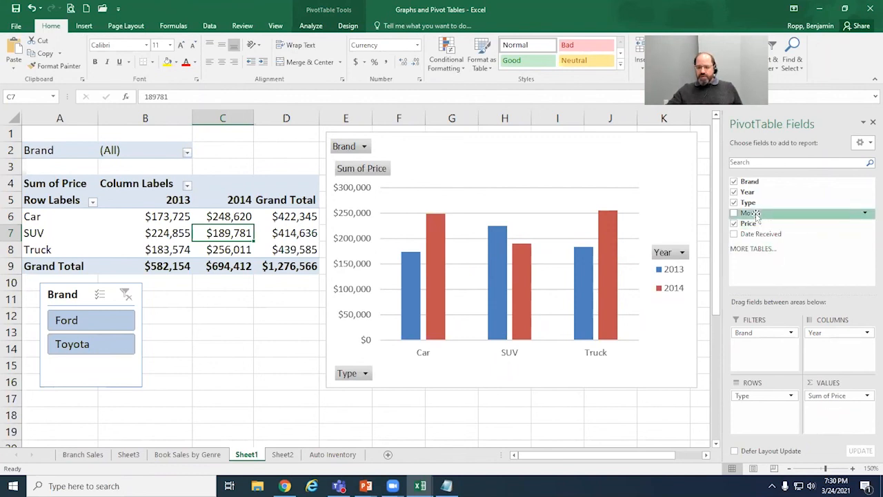
drag(757, 214, 771, 425)
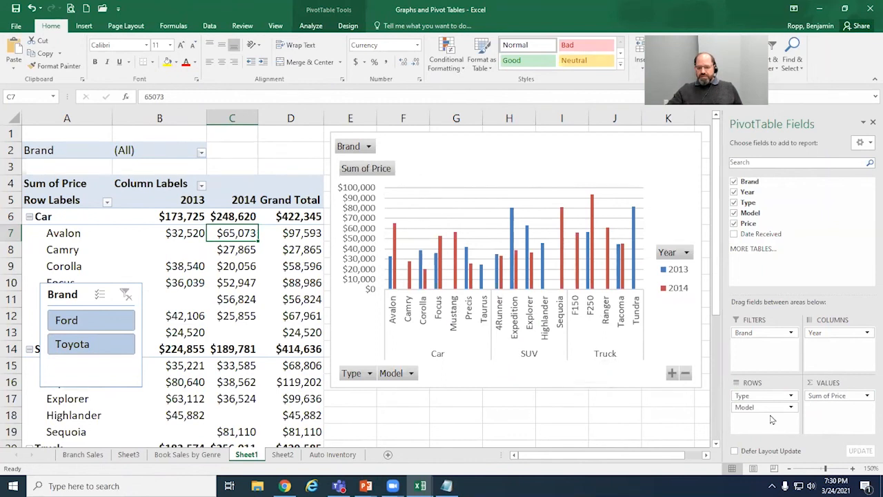
drag(762, 407, 650, 410)
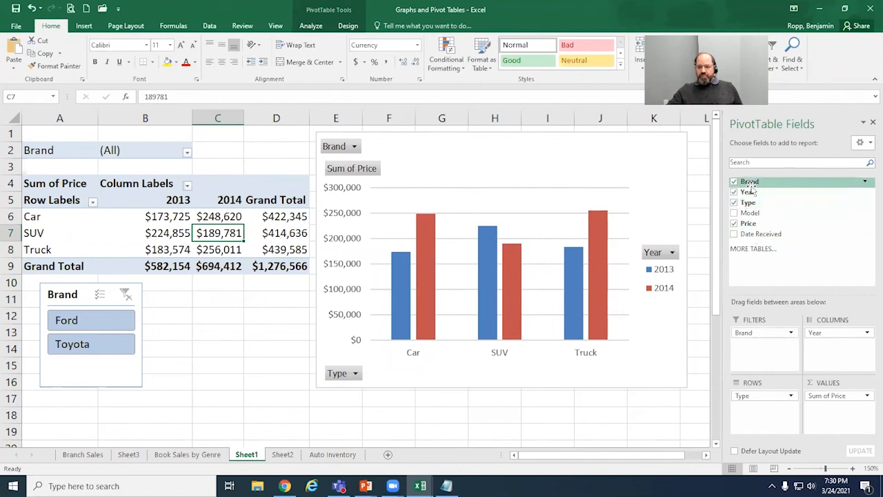
Step: Move the Brand field from the filters to the rows above Type, and place the Brand slicer below the PivotTable's Grand Total row
drag(767, 334, 752, 166)
drag(766, 334, 763, 394)
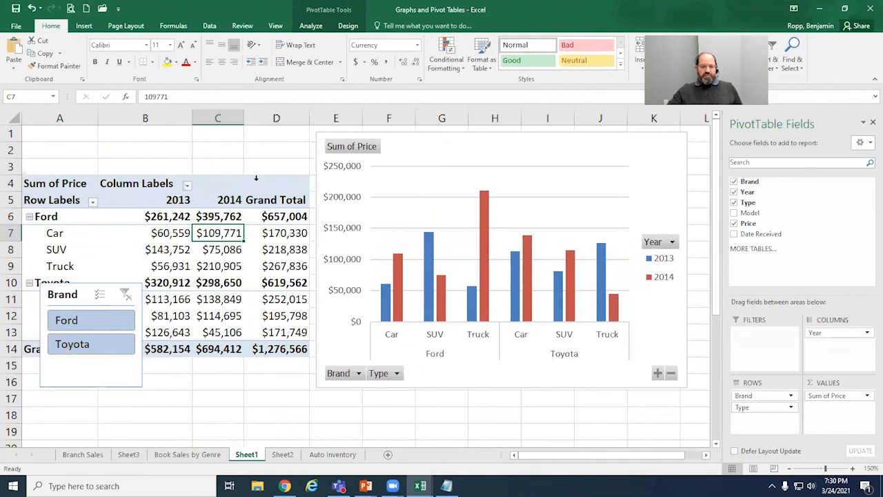
drag(90, 283, 166, 368)
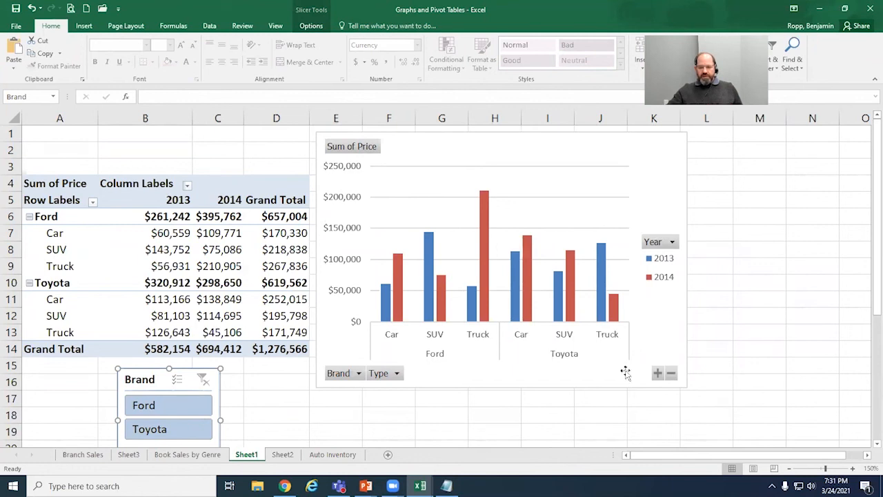
Step: View the PivotChart's Brand and Type filter options and dismiss them without applying a filter
click(362, 375)
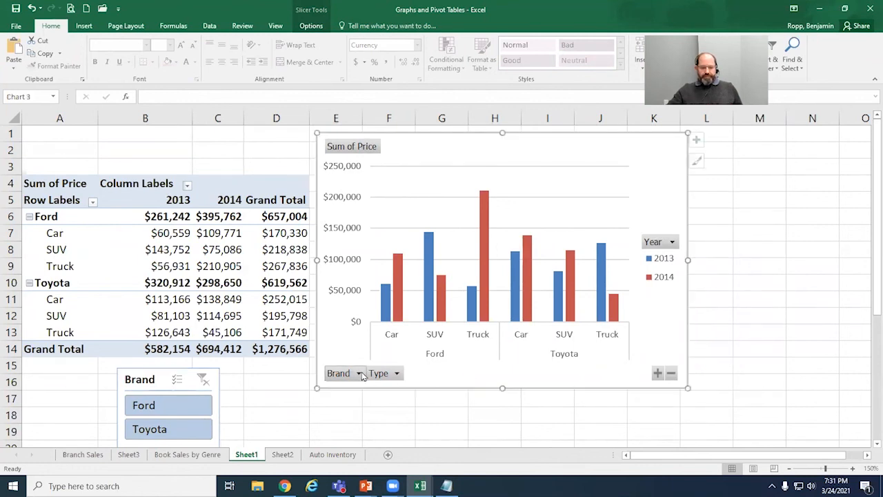
click(359, 373)
click(362, 374)
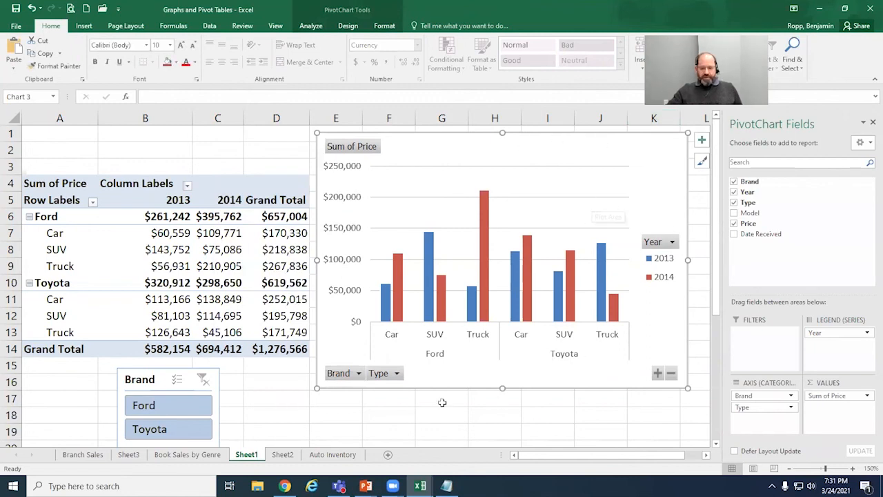
click(397, 374)
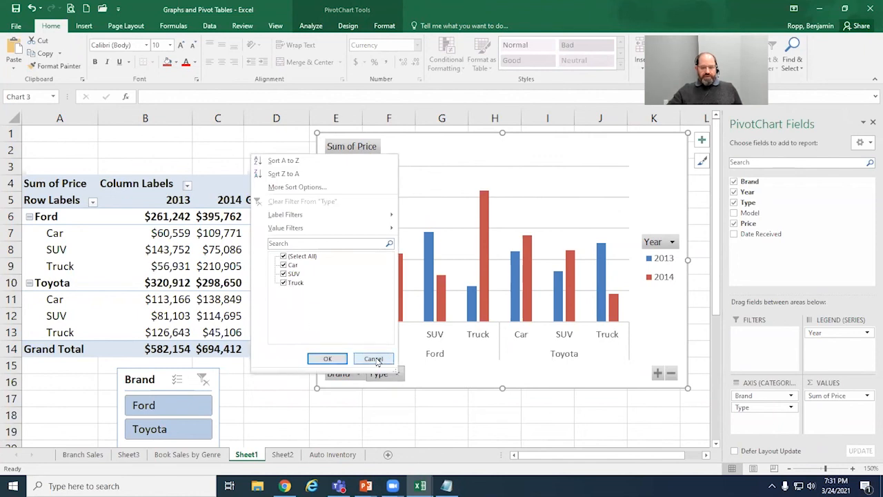
click(372, 359)
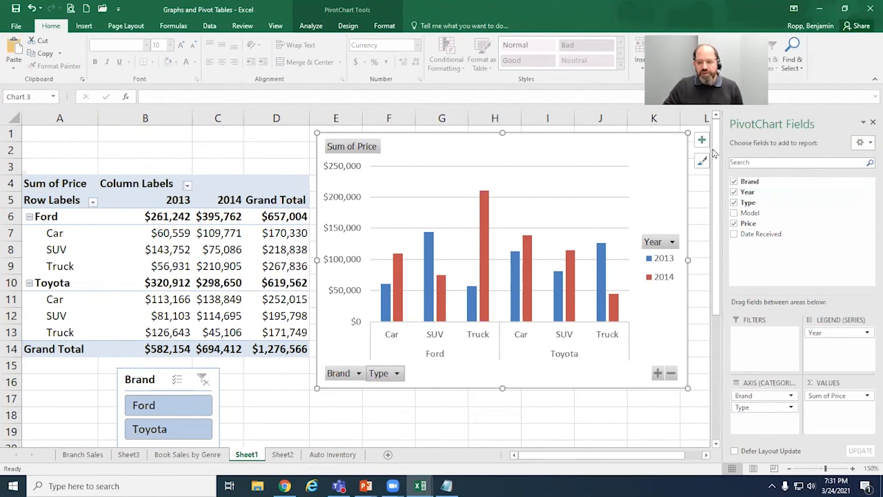
Step: Switch to the PowerPoint slide show, maximize it, and advance past the Excel Shortcuts slides to "Other Resources: DVDs & Books"
click(818, 8)
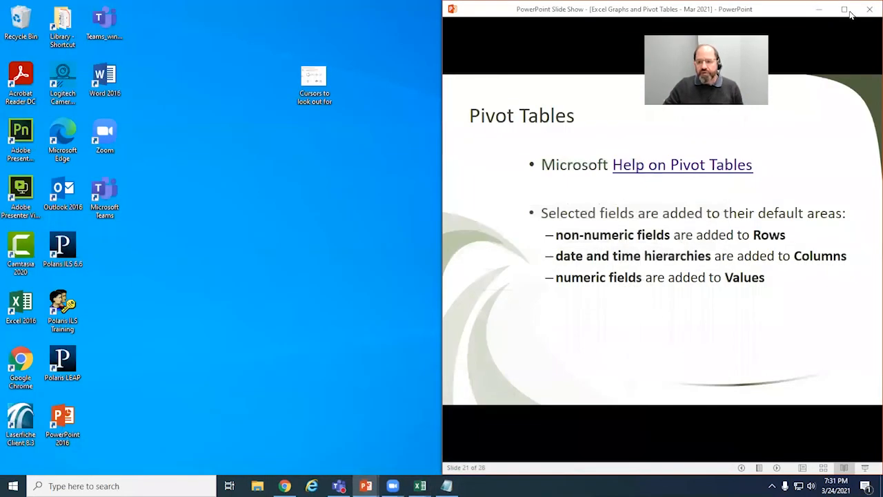
click(846, 10)
click(442, 377)
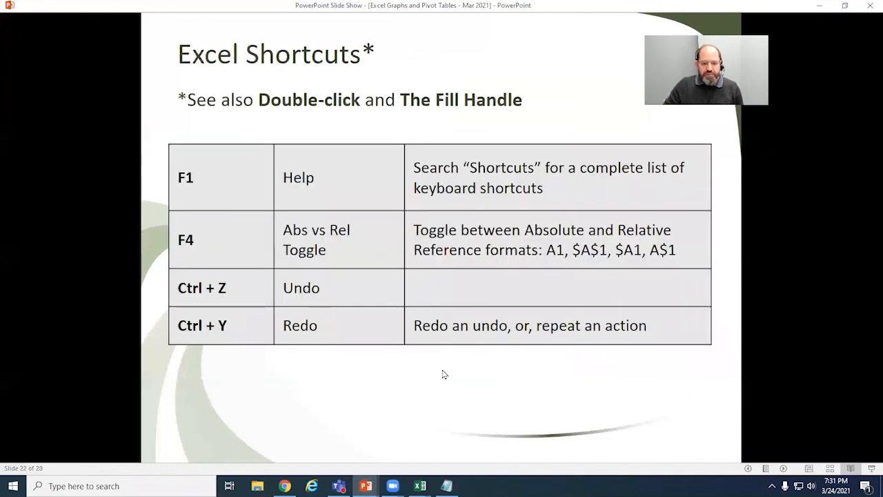
click(507, 375)
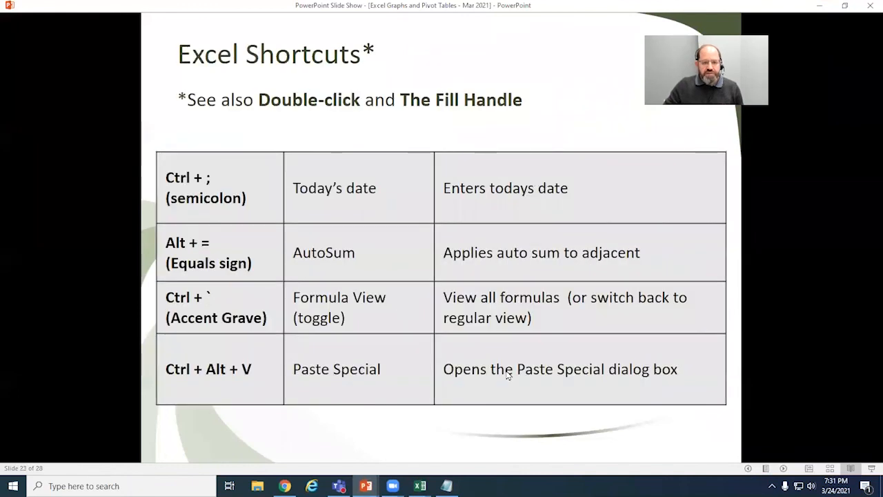
click(507, 374)
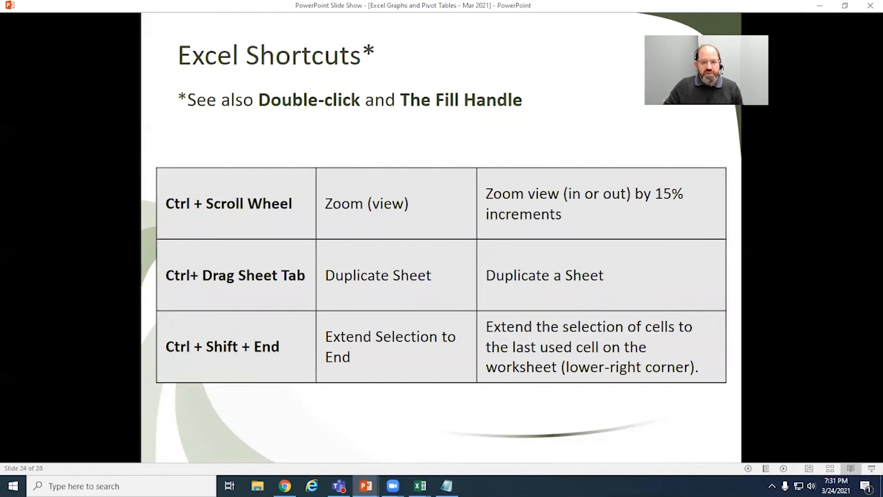
click(507, 374)
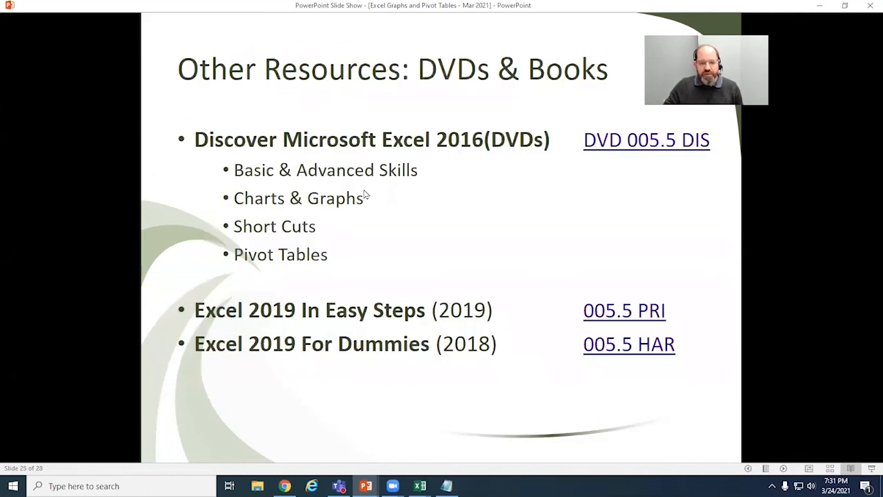